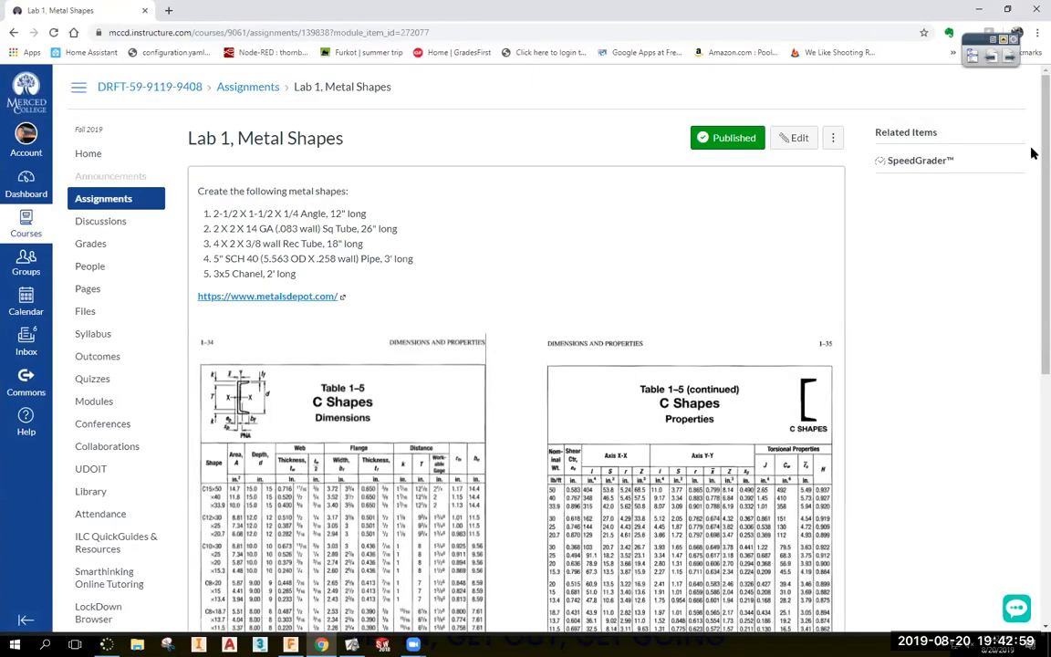
Open metalsdepot.com from the assignment, then return to Lab 1 and scroll the C Shapes tables.
left_click(338, 297)
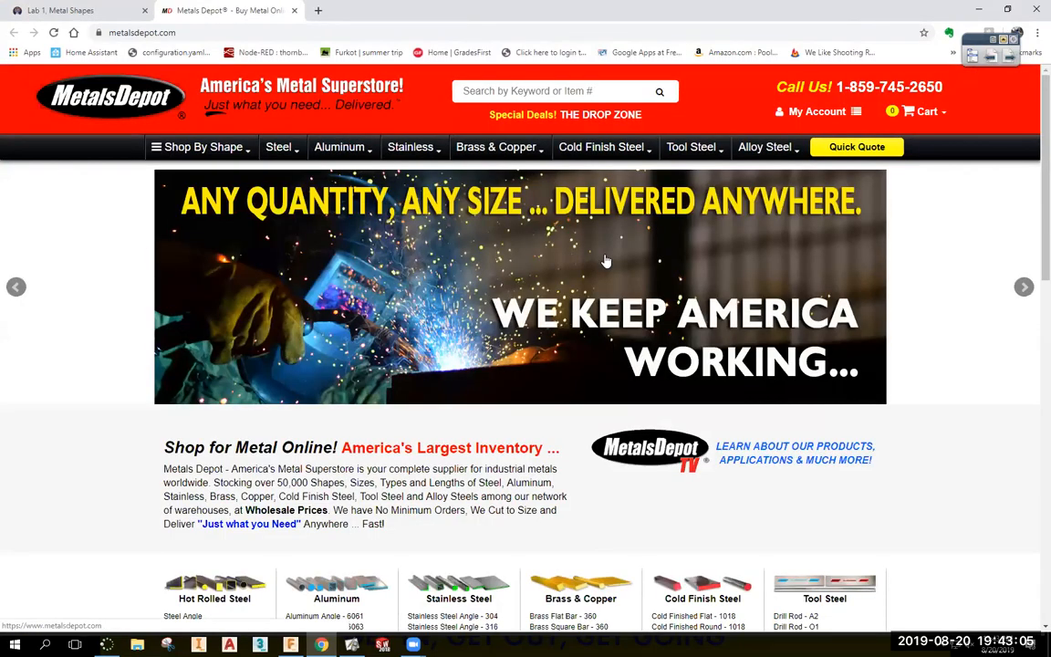
left_click(64, 10)
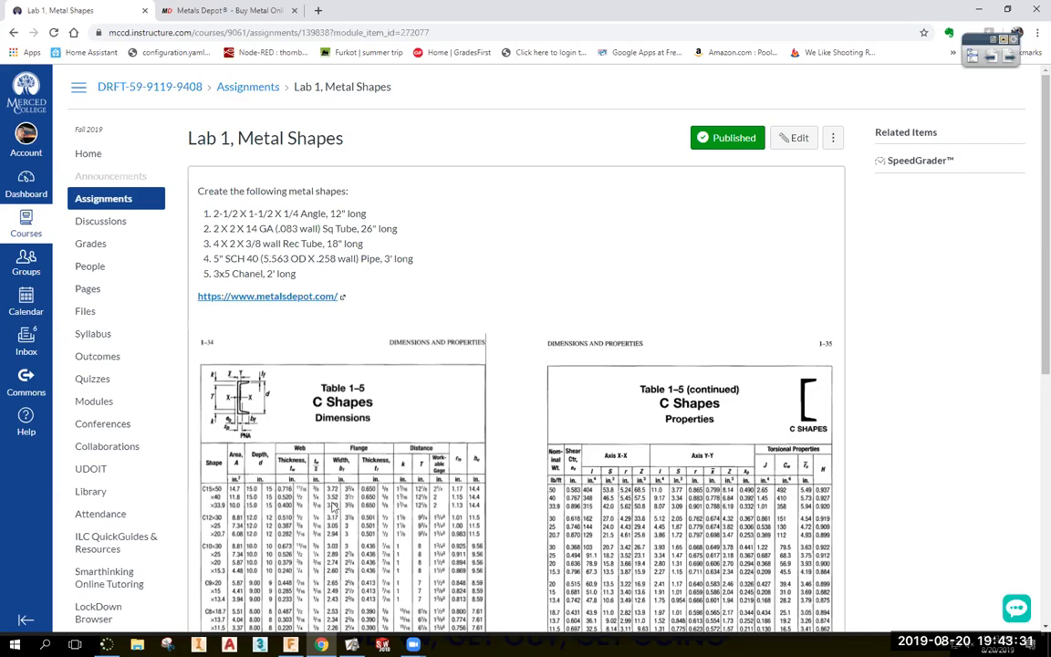
scroll(319, 286, "down", 1)
scroll(318, 286, "down", 2)
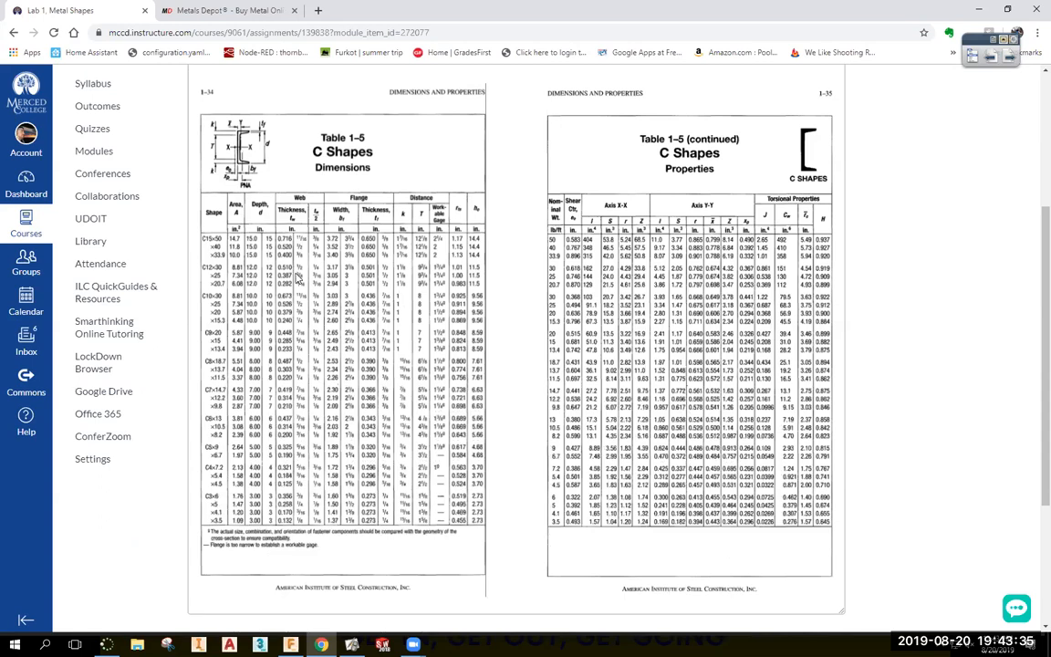
scroll(293, 202, "up", 3)
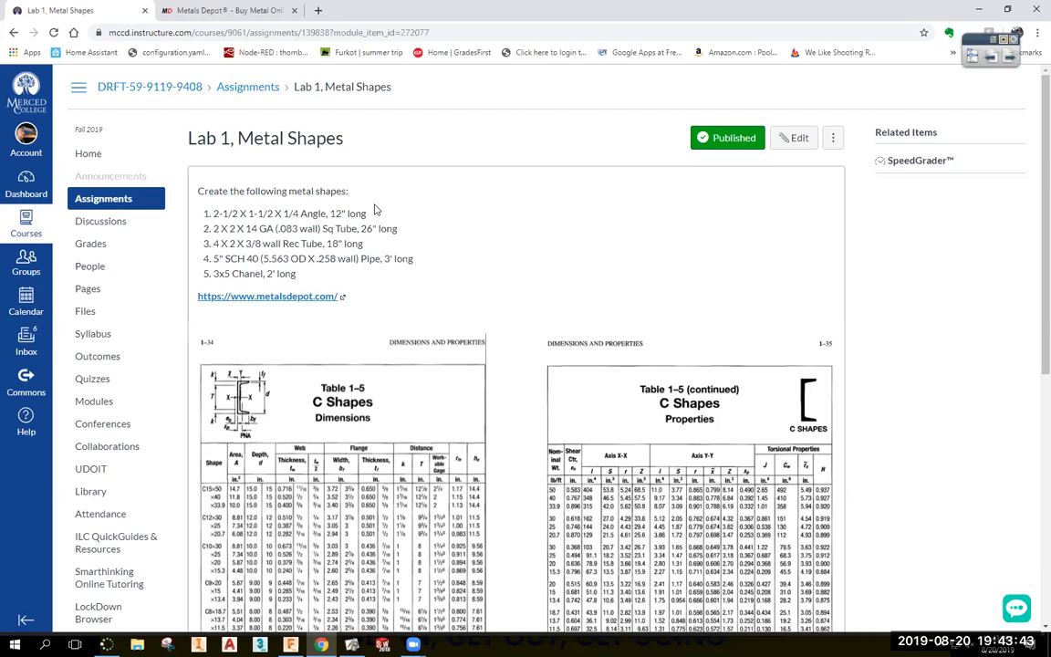
Start a new Fusion 360 sketch on the right origin plane, then return to Chrome.
left_click(291, 644)
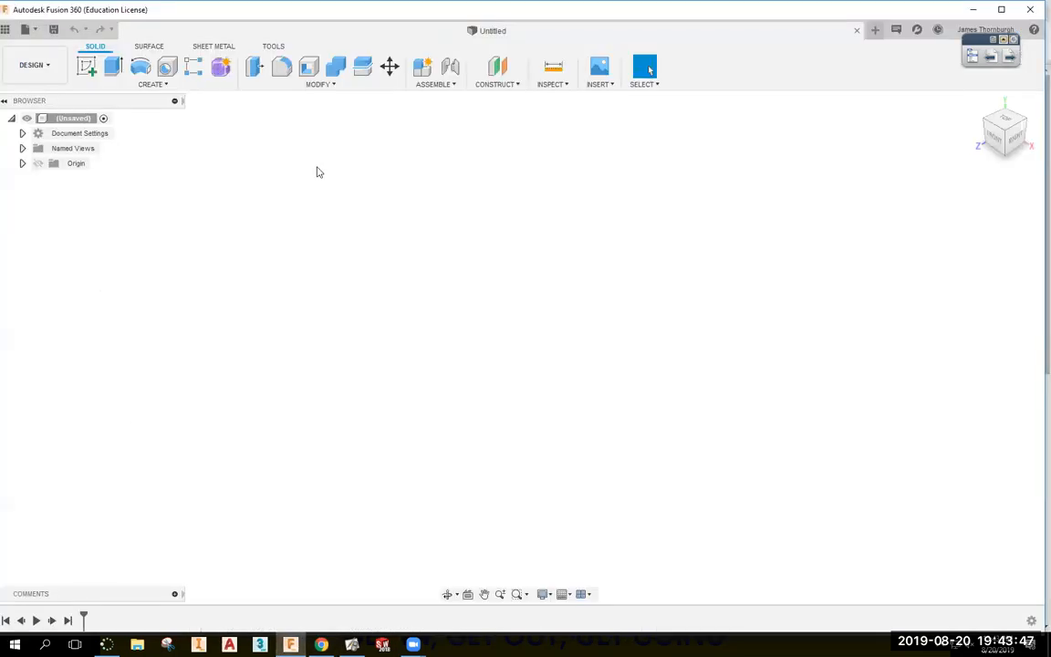
left_click(87, 65)
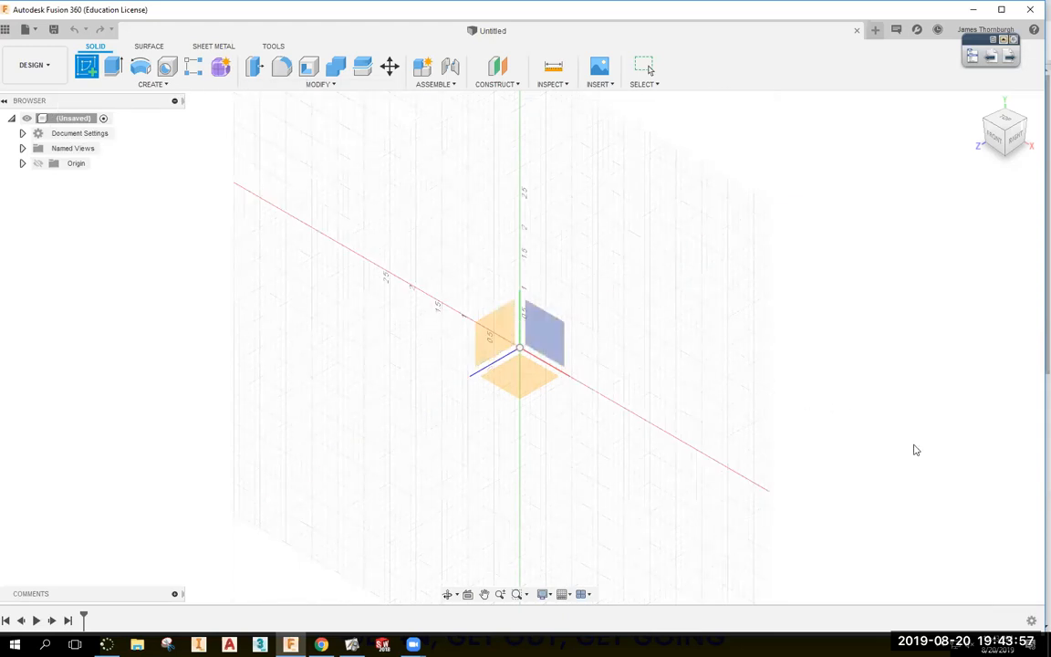
left_click(545, 336)
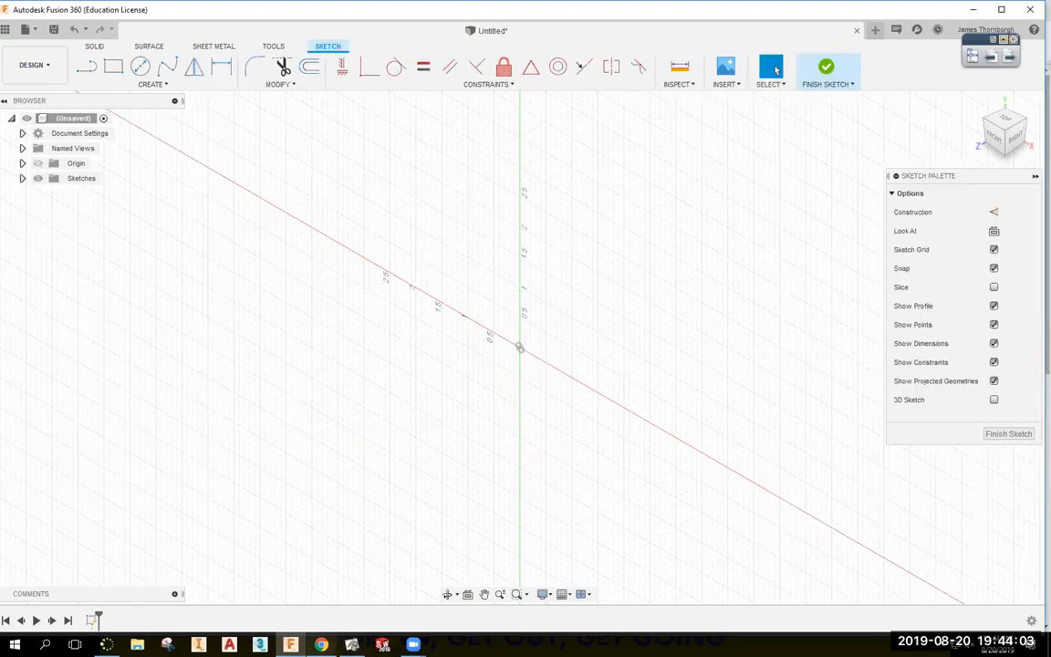
left_click(310, 566)
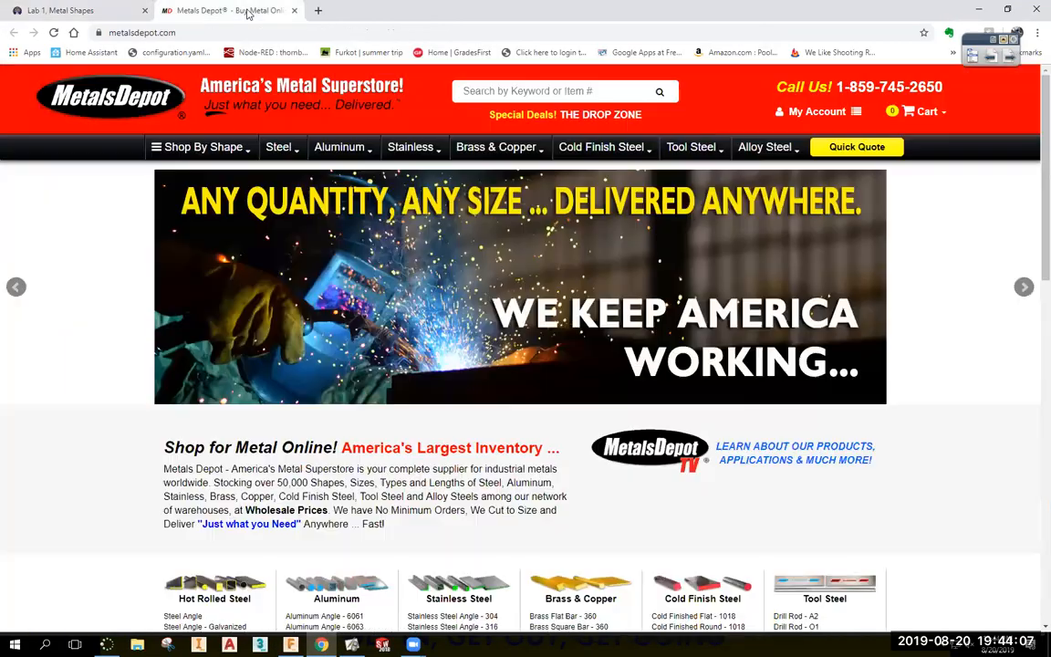
View Metals Depot's Steel Angle page and its dimension diagram, then return to the Fusion 360 sketch.
left_click(219, 11)
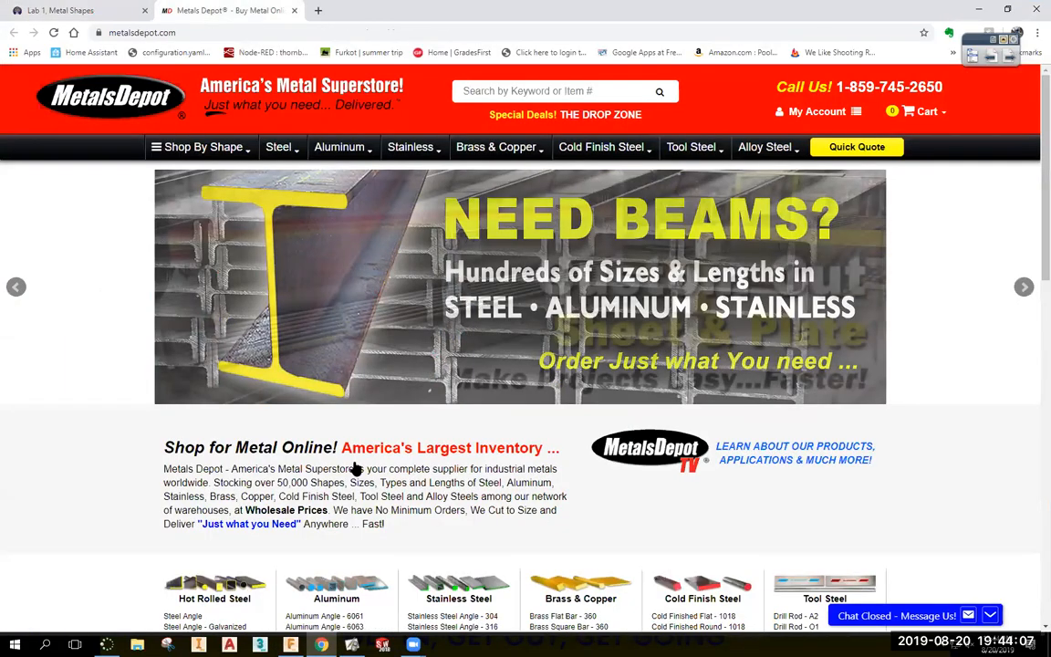
scroll(356, 467, "down", 5)
left_click(184, 339)
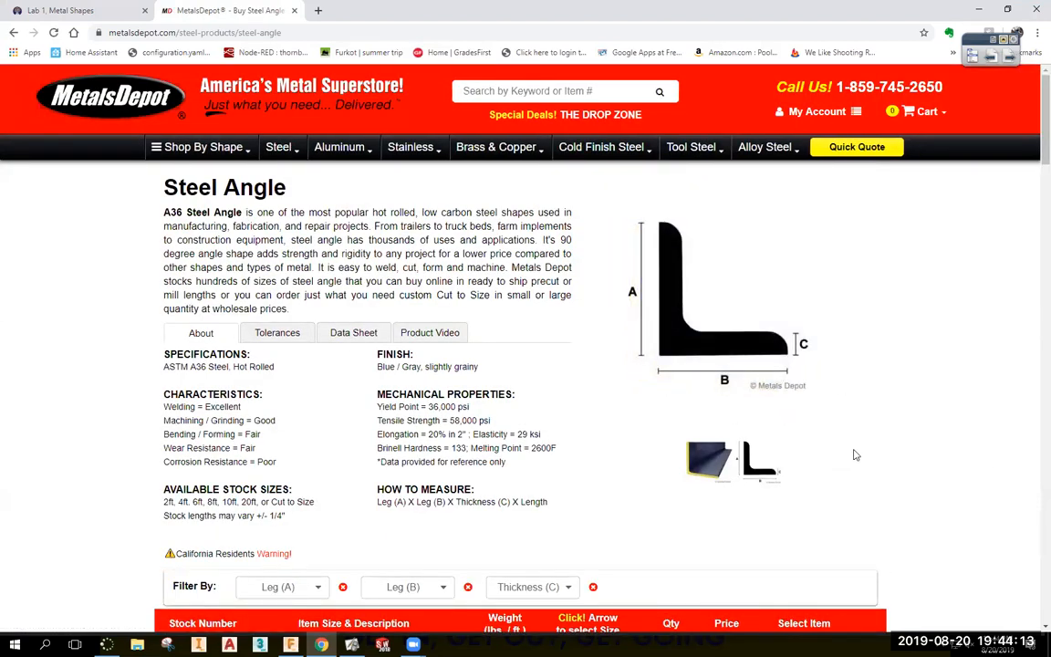
mouse_move(630, 233)
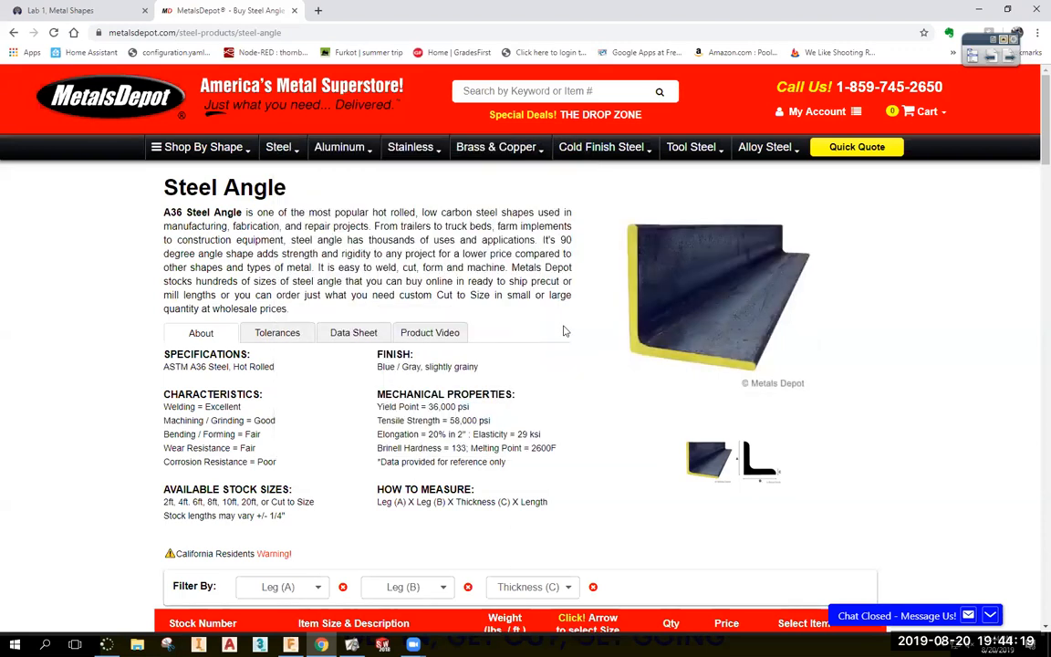
mouse_move(727, 340)
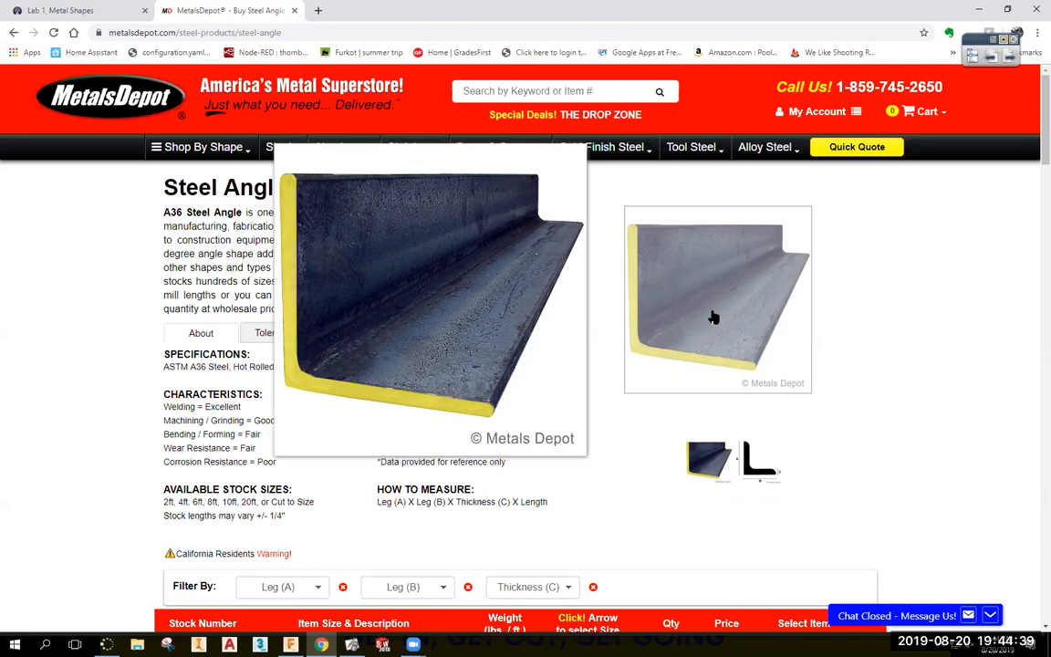
left_click(756, 460)
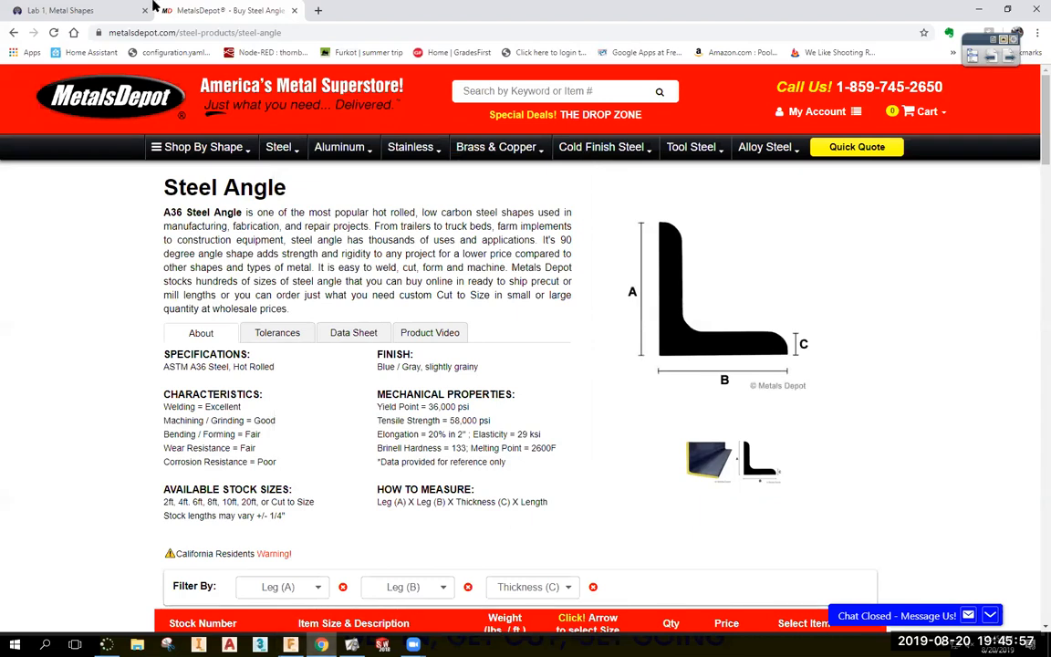
left_click(51, 11)
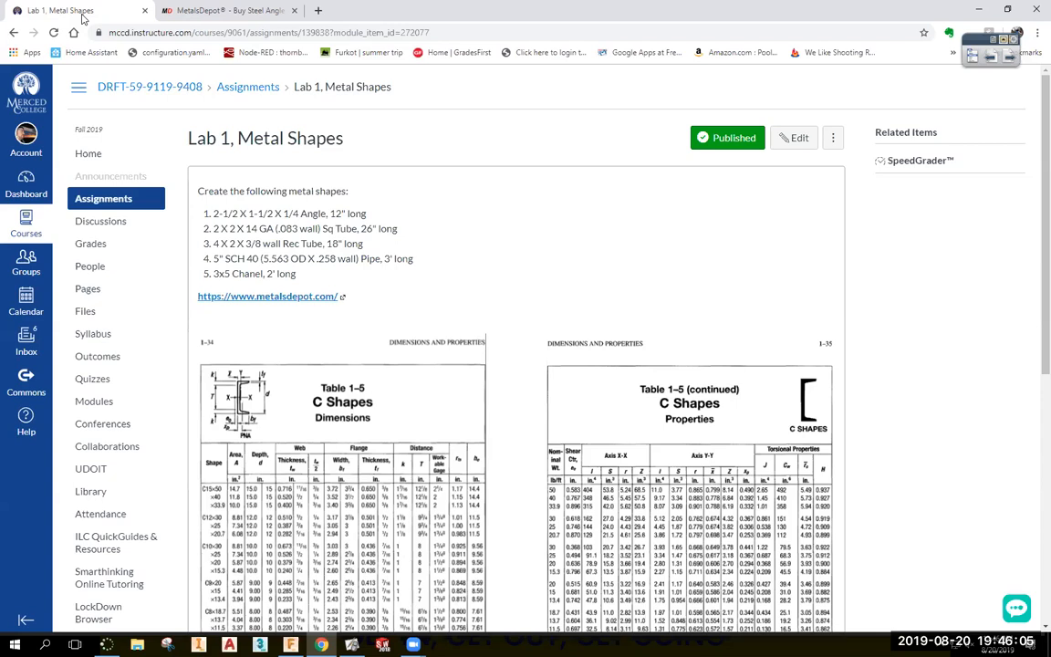
left_click(290, 643)
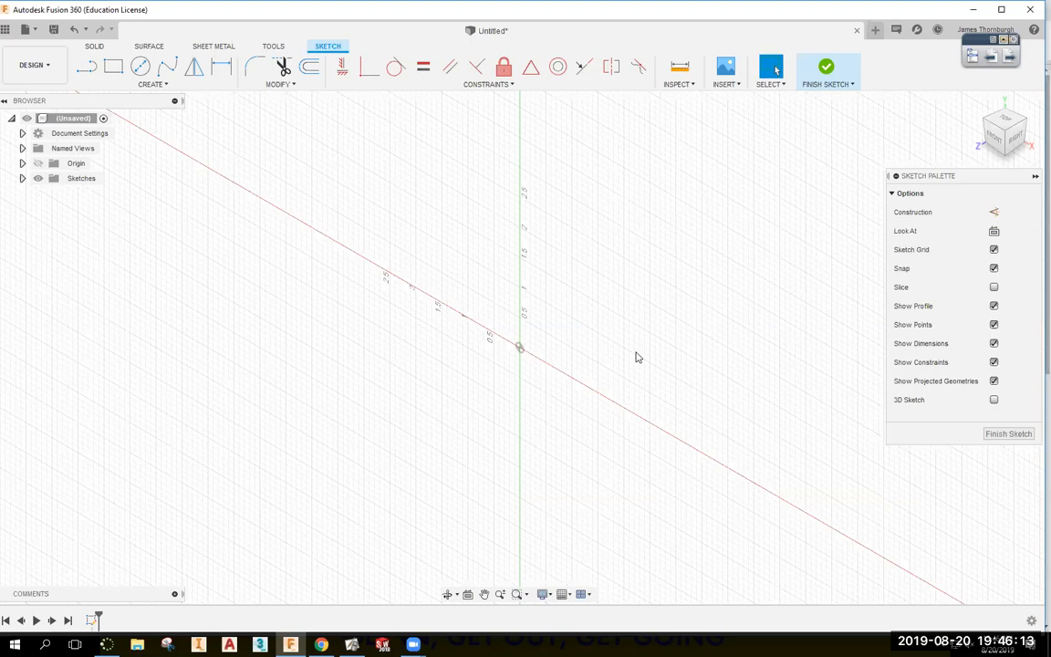
Draw a six-edge closed L outline with the Line tool, starting and ending at the origin.
key("l")
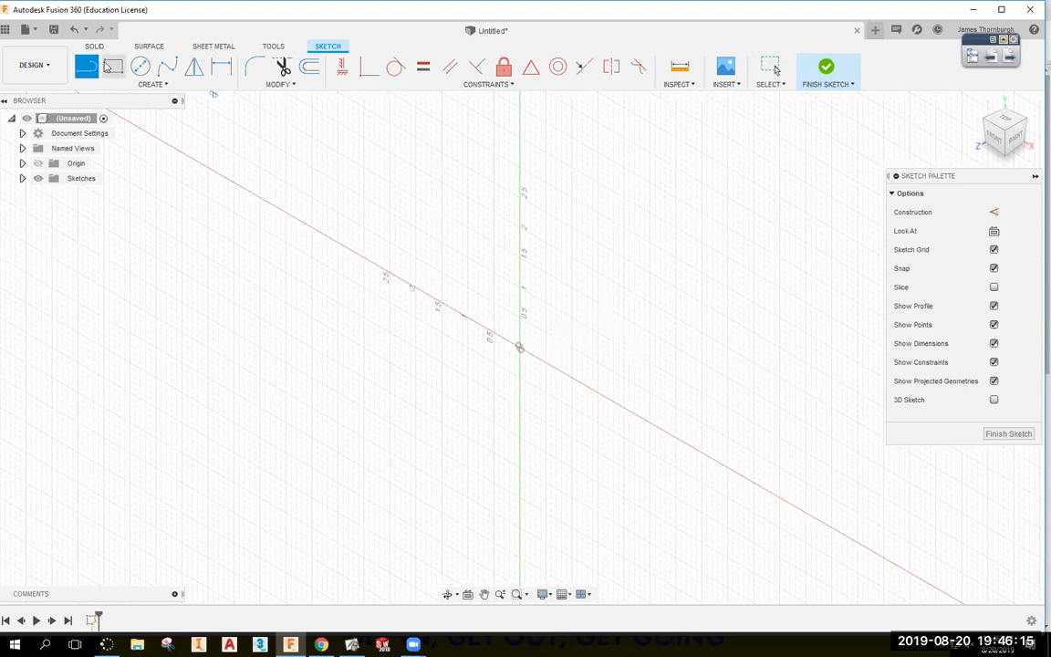
left_click(520, 349)
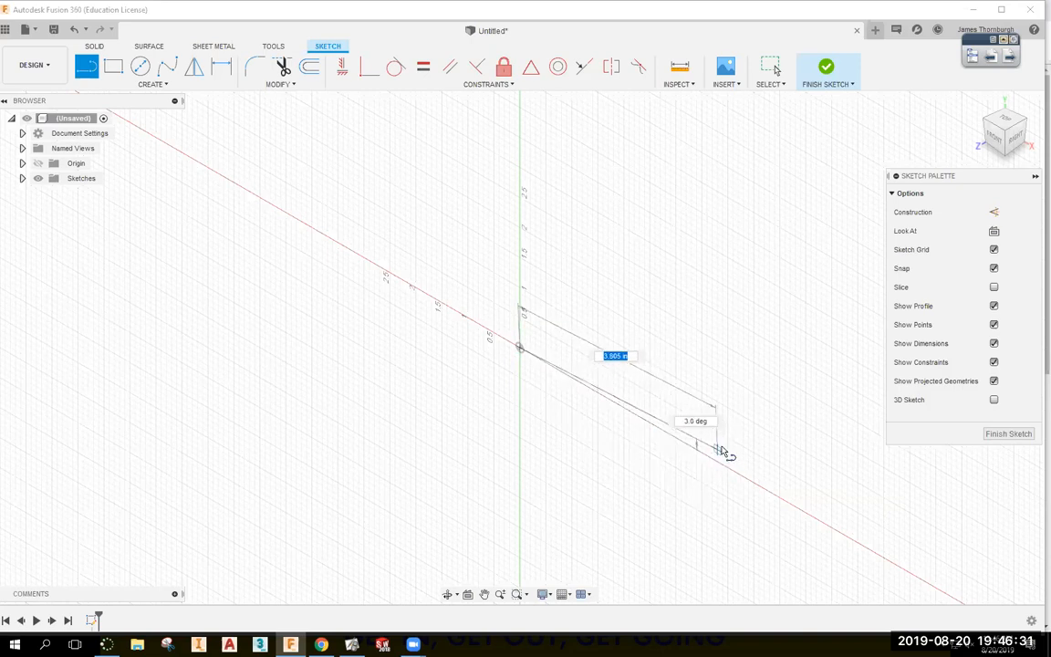
left_click(721, 465)
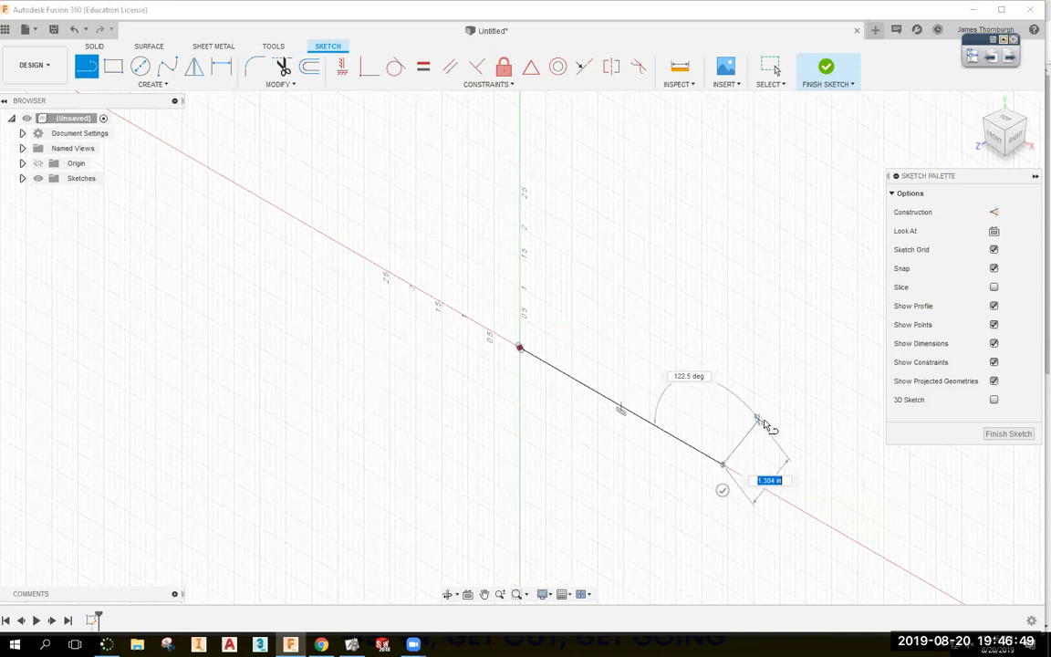
left_click(738, 415)
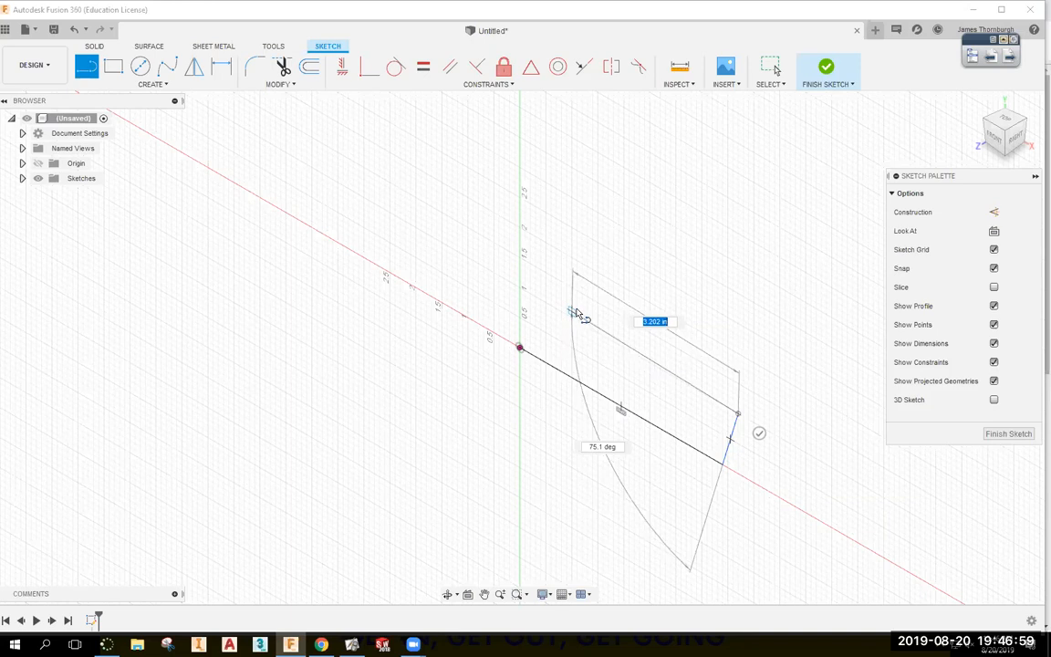
left_click(573, 313)
left_click(591, 134)
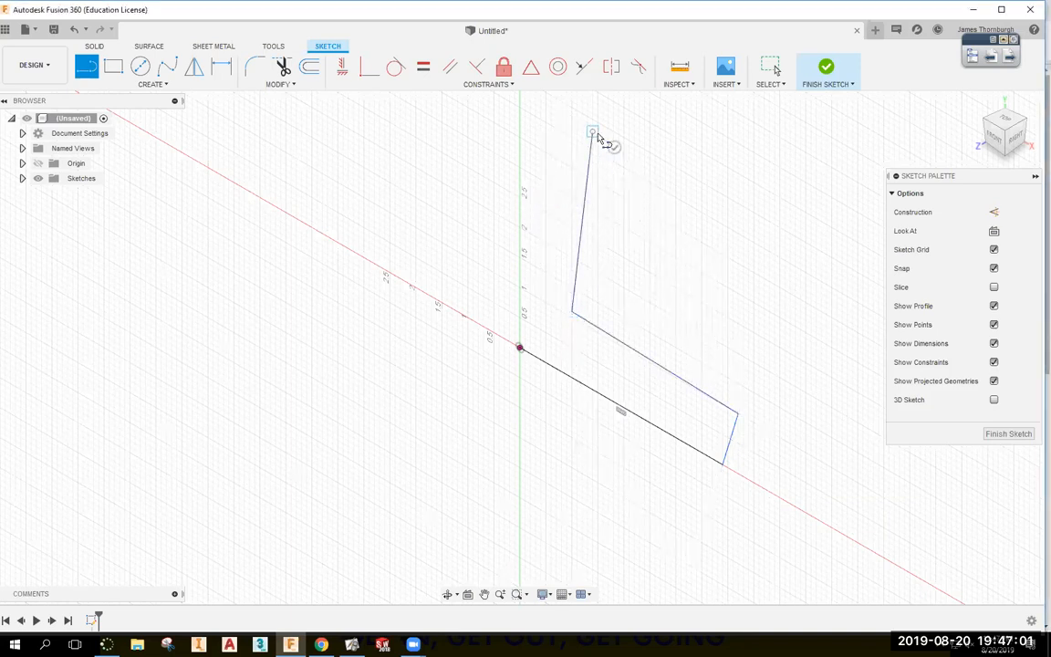
left_click(530, 113)
left_click(518, 347)
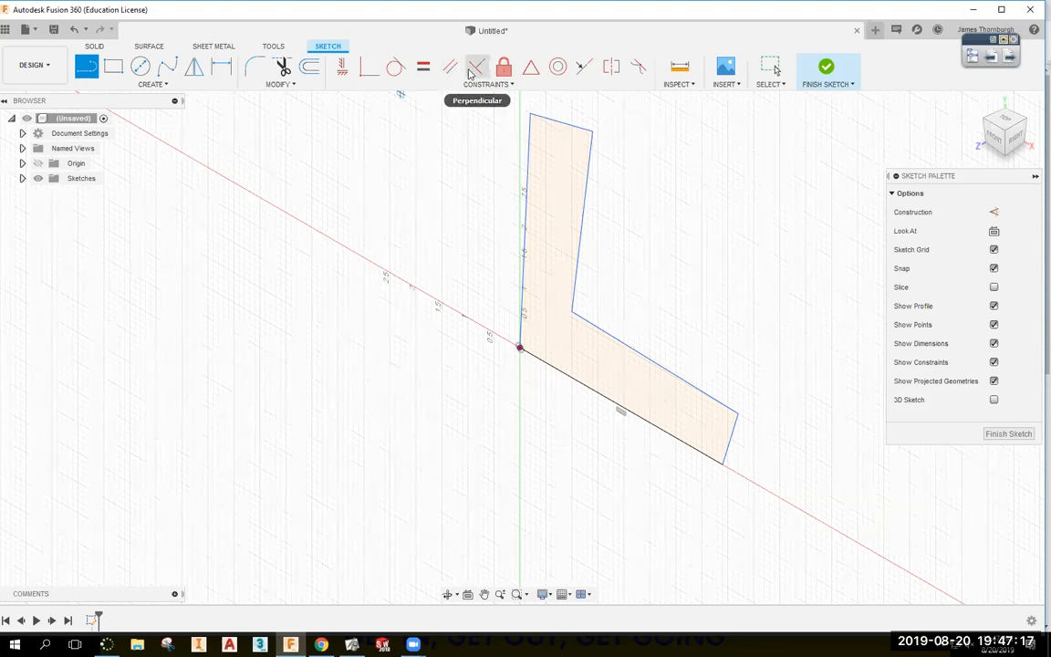
Constrain the five slanted L edges to horizontal or vertical and recentre the view.
left_click(341, 68)
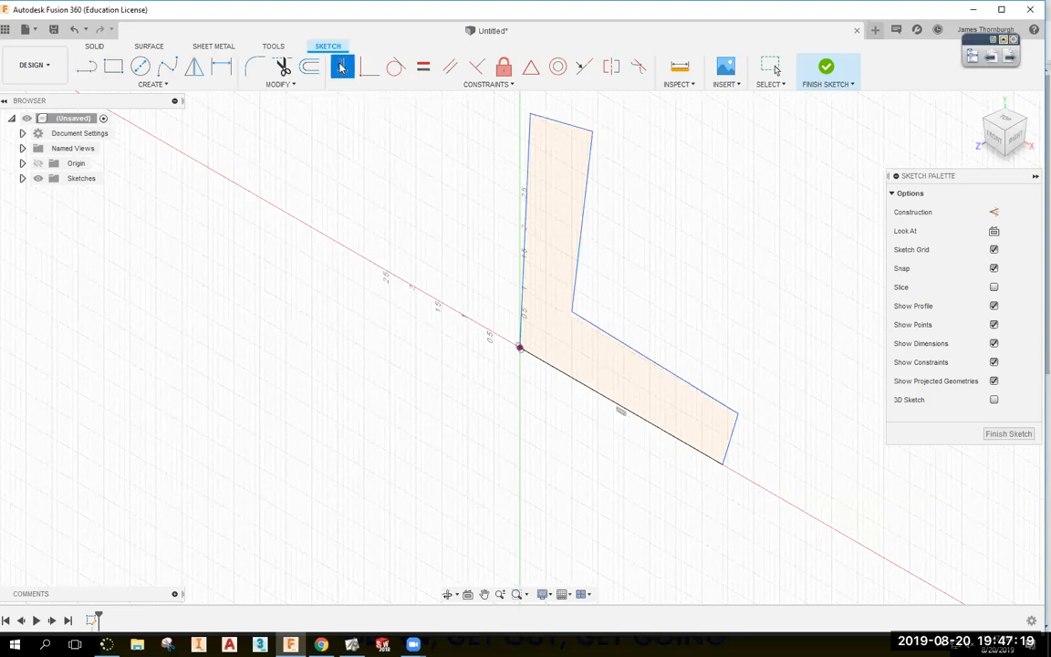
left_click(526, 188)
left_click(560, 124)
left_click(589, 173)
left_click(631, 350)
left_click(732, 434)
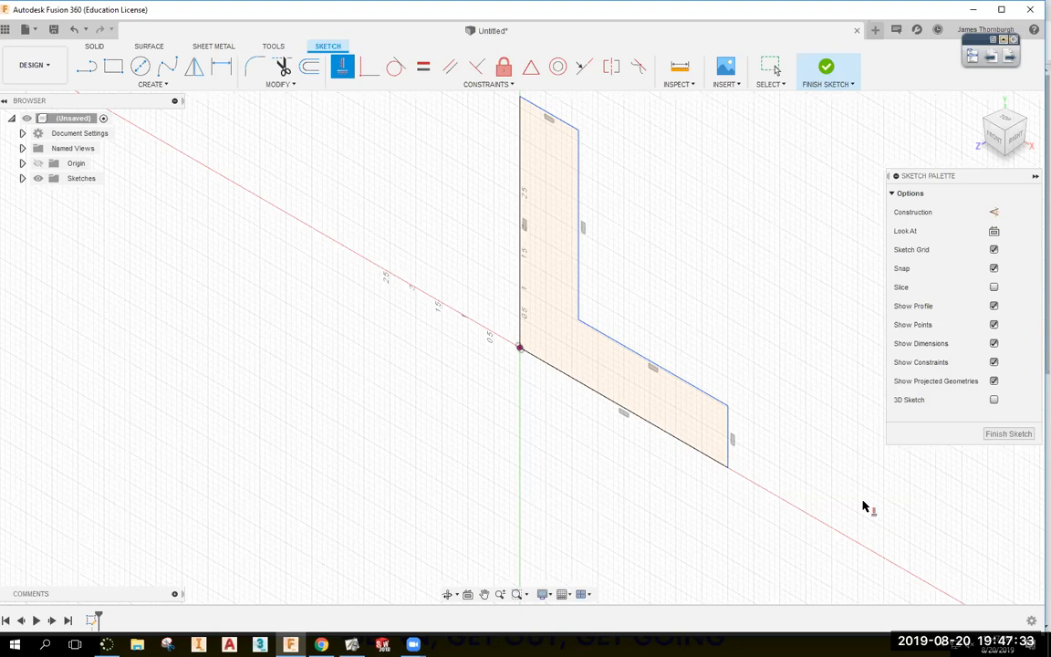
scroll(786, 459, "down", 1)
scroll(764, 428, "up", 1)
middle_click_drag(759, 403, 751, 444)
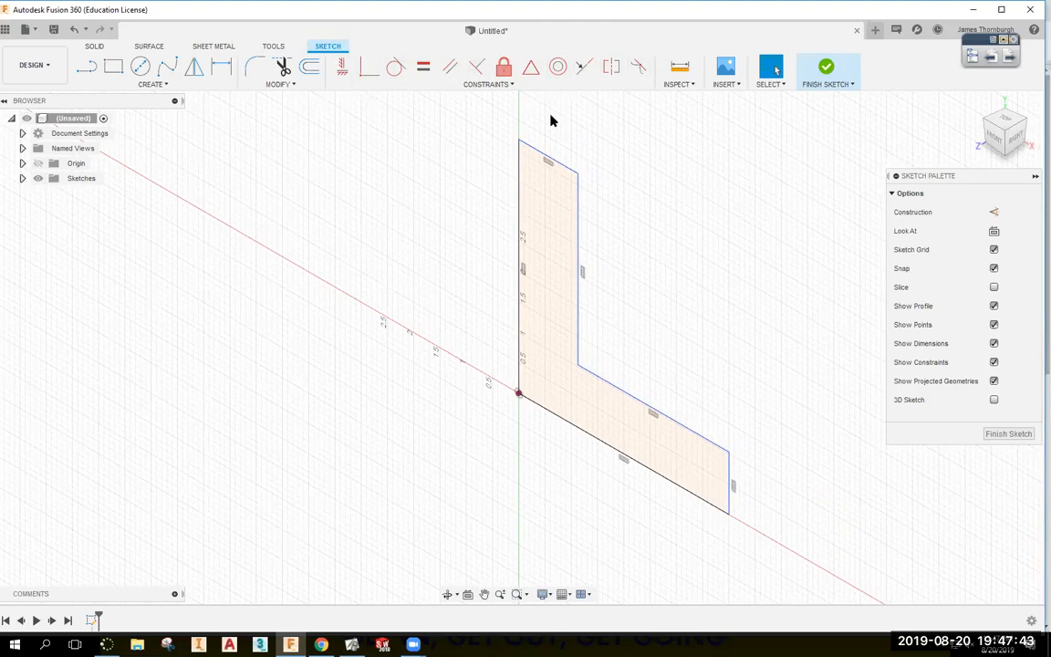
Reshape the L's upper corner and make the top edge equal to the lower-right edge.
left_click_drag(580, 171, 680, 220)
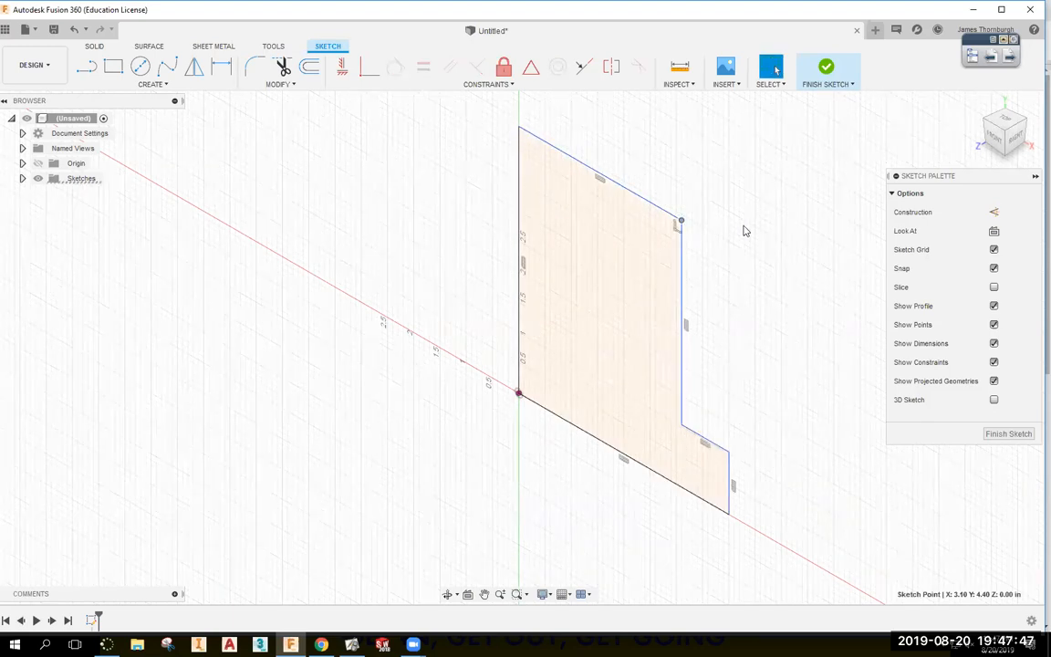
left_click_drag(681, 222, 610, 193)
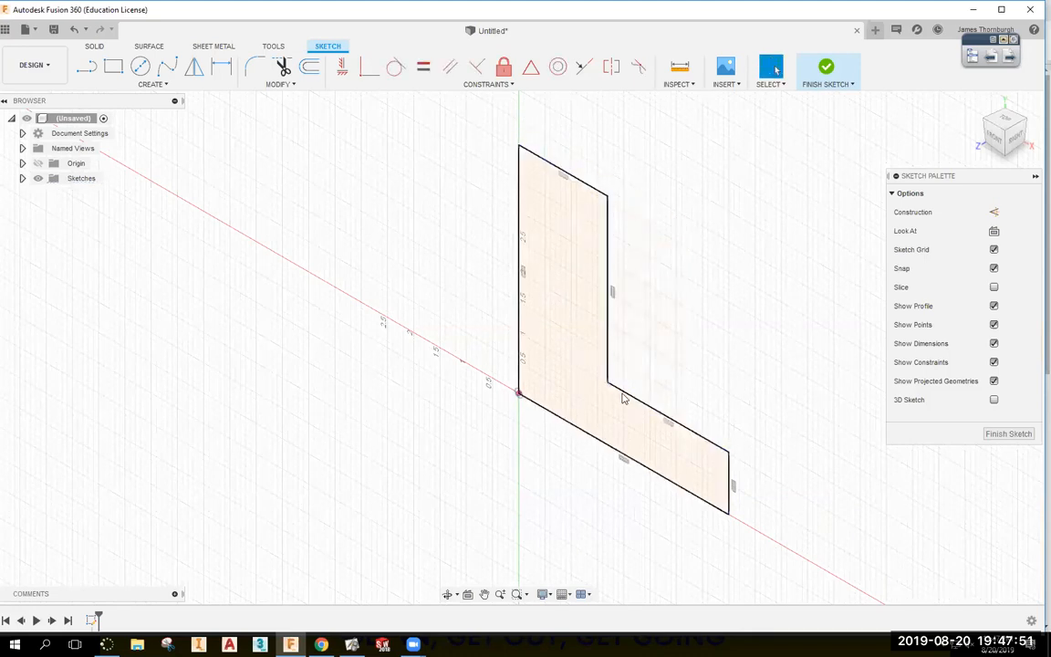
left_click(422, 67)
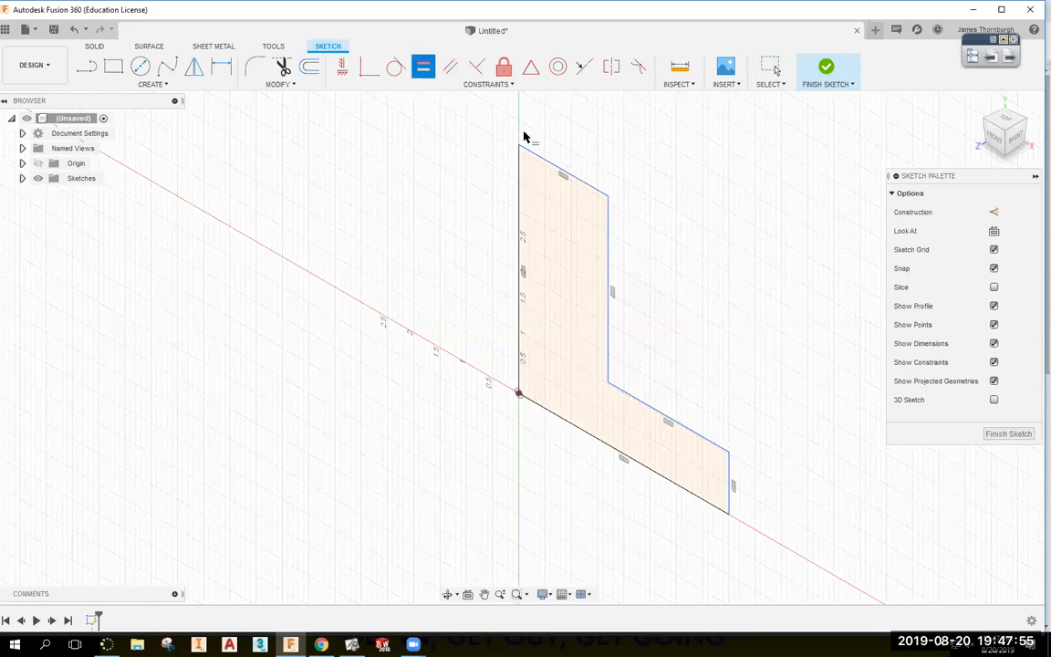
left_click(545, 166)
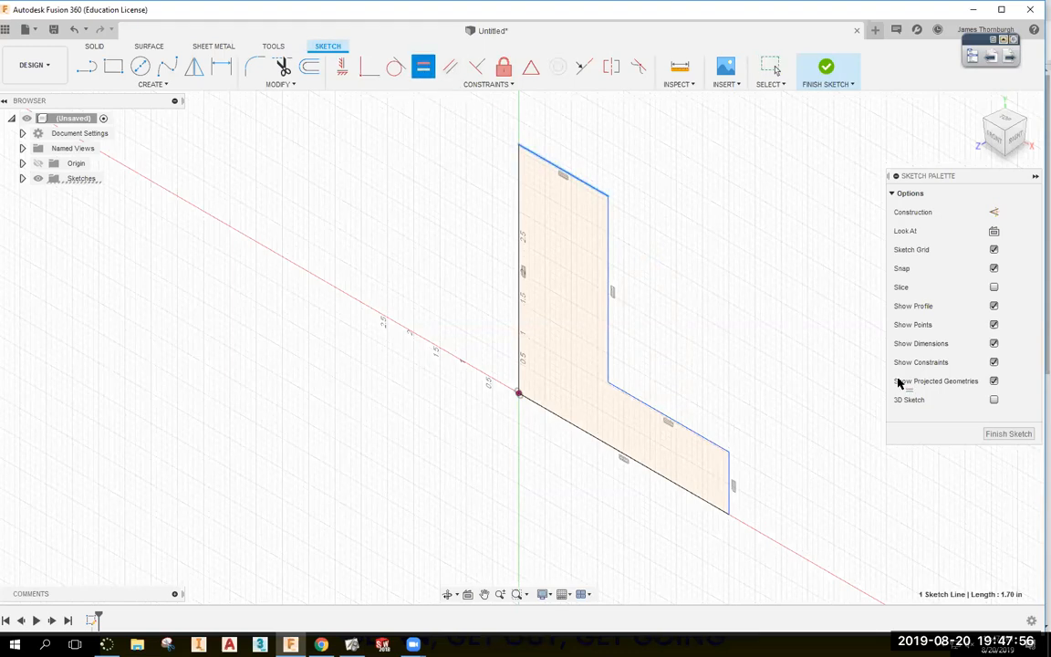
left_click(728, 471)
key("Escape")
Drag the L's corner vertices to stretch it longer and thinner, then switch to Chrome.
left_click_drag(729, 412, 727, 456)
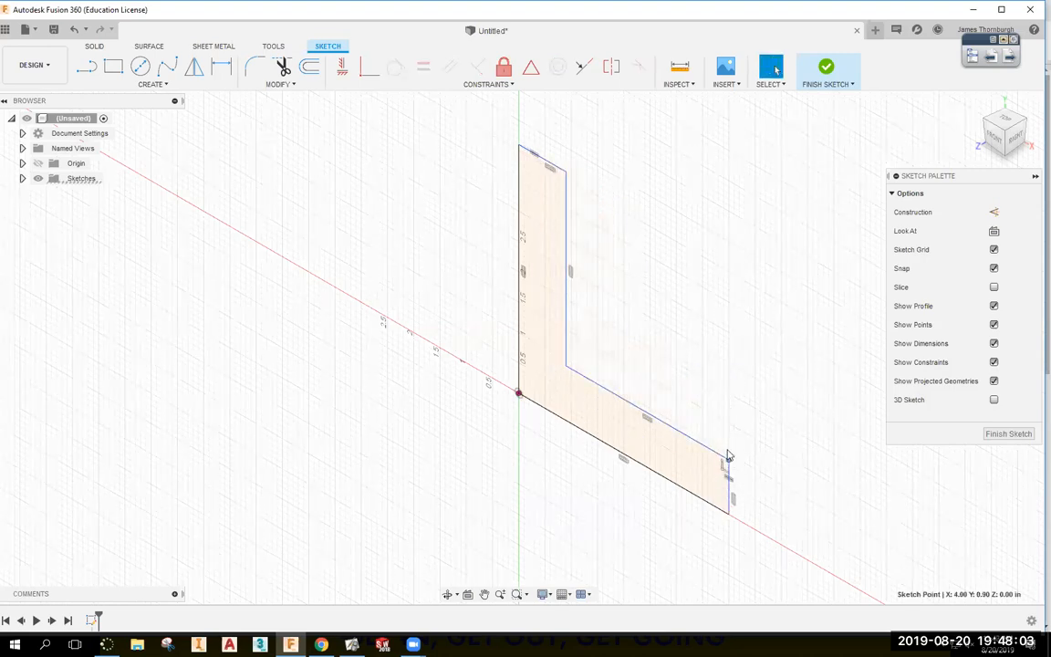
left_click_drag(728, 458, 909, 557)
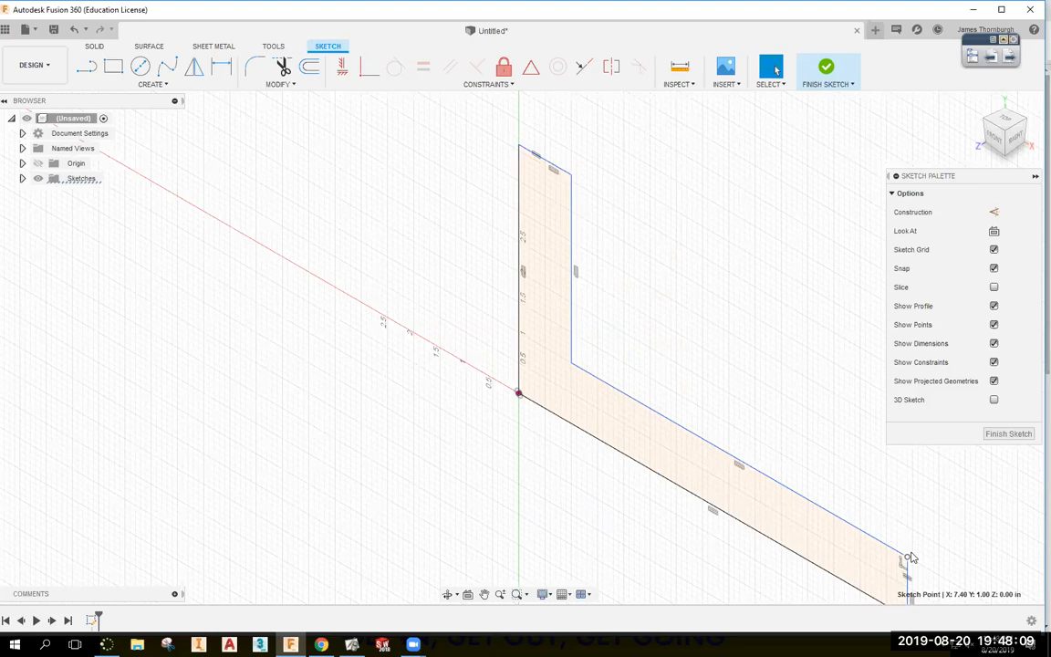
middle_click_drag(872, 516, 774, 424)
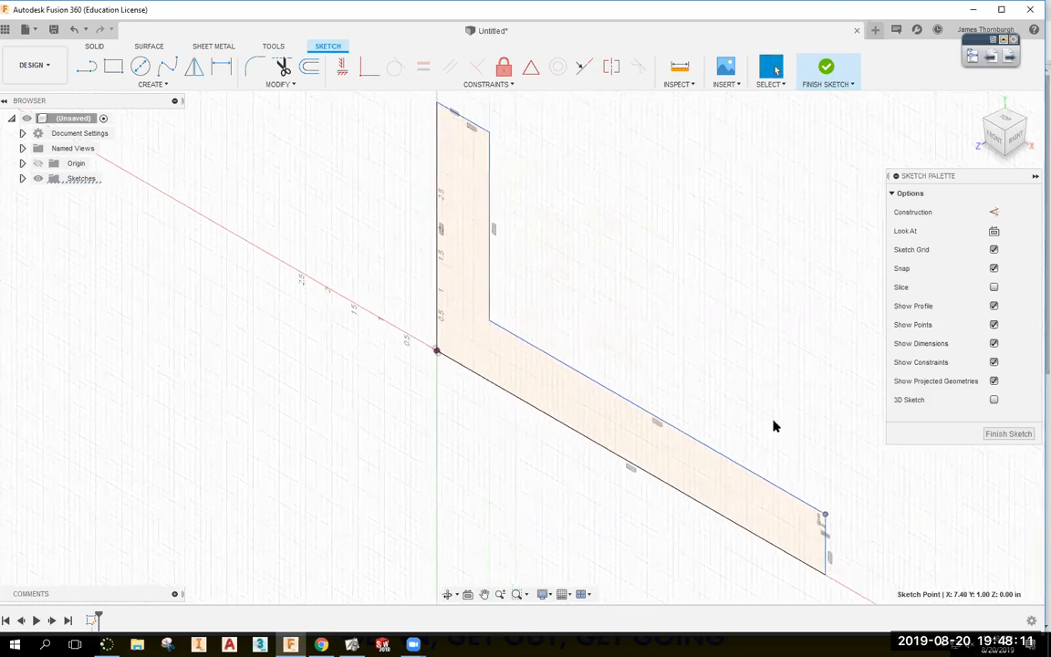
scroll(782, 427, "down", 1)
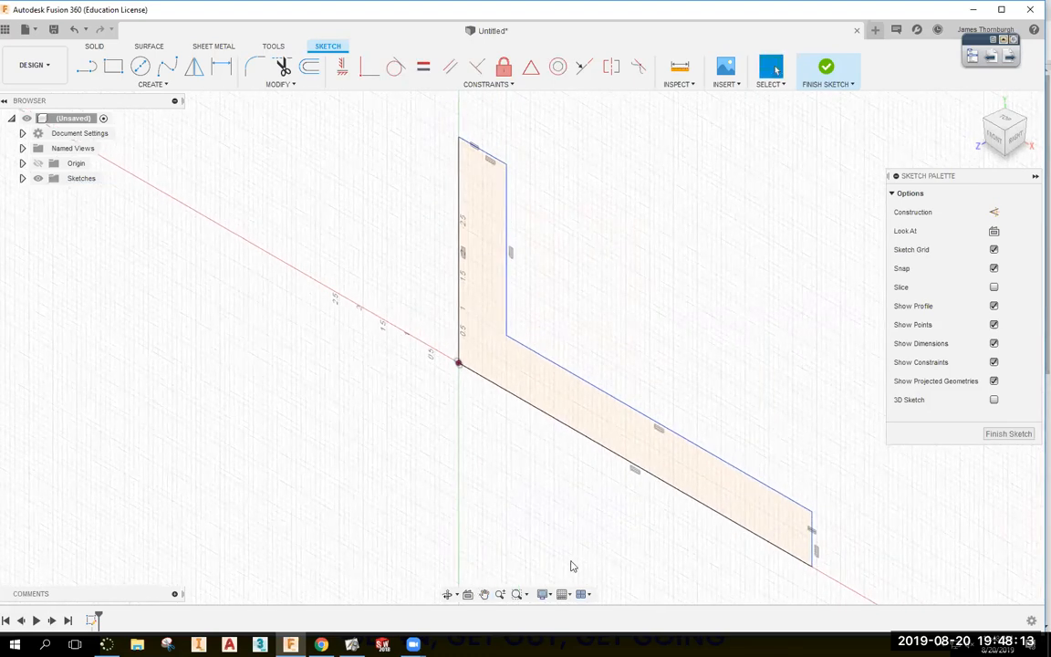
key("alt+Tab")
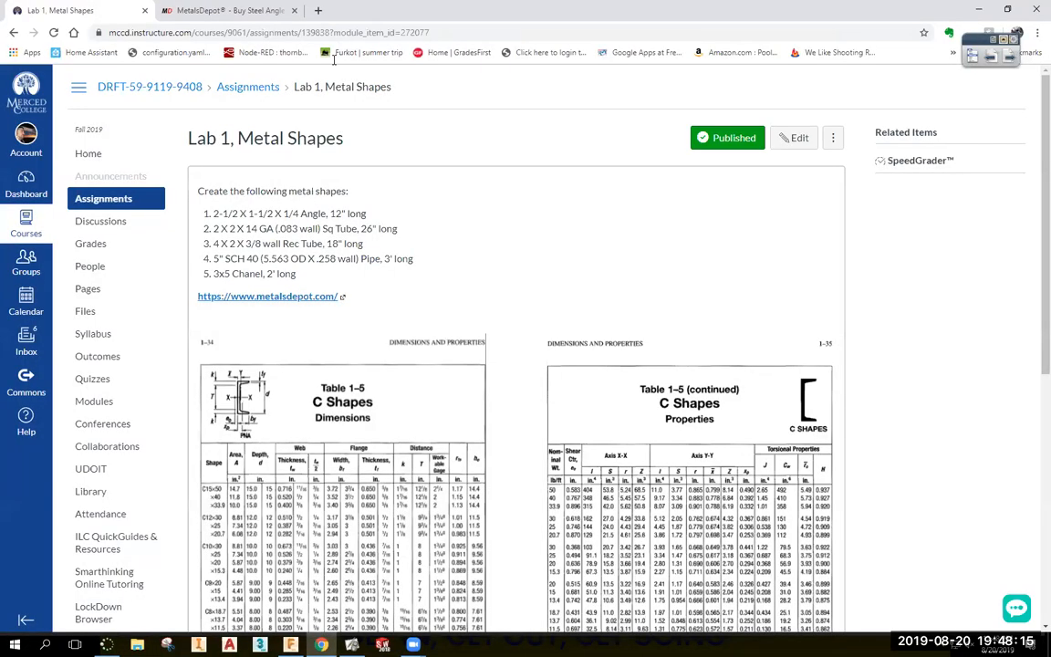
Check Metals Depot's Steel Angle A/B/C diagram, then return to the angle sketch for dimensioning.
left_click(228, 10)
mouse_move(695, 304)
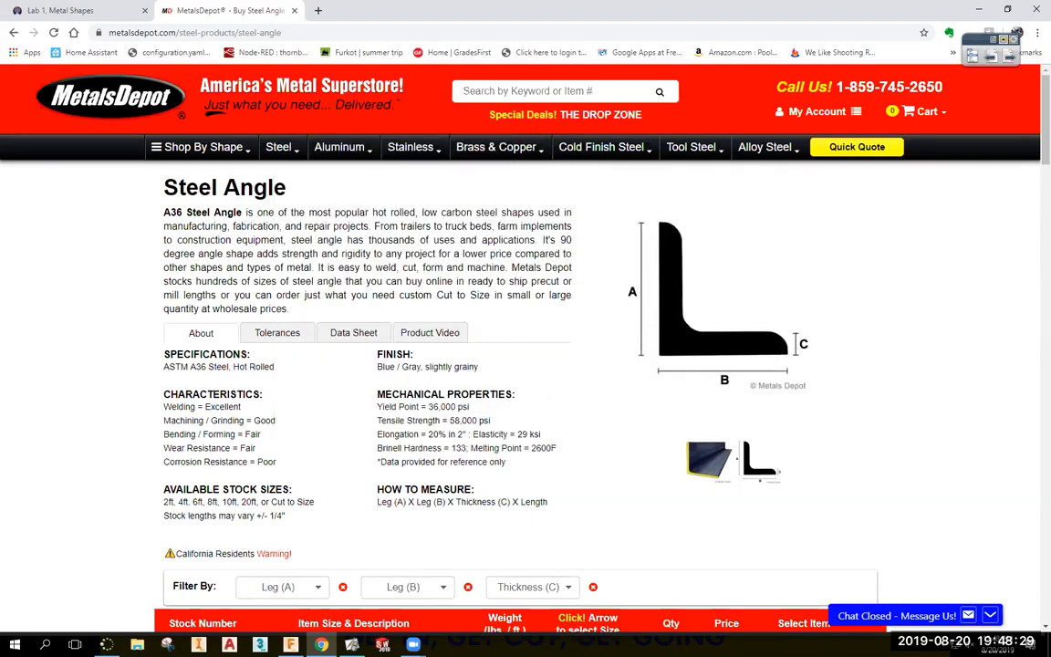
key("alt+Tab")
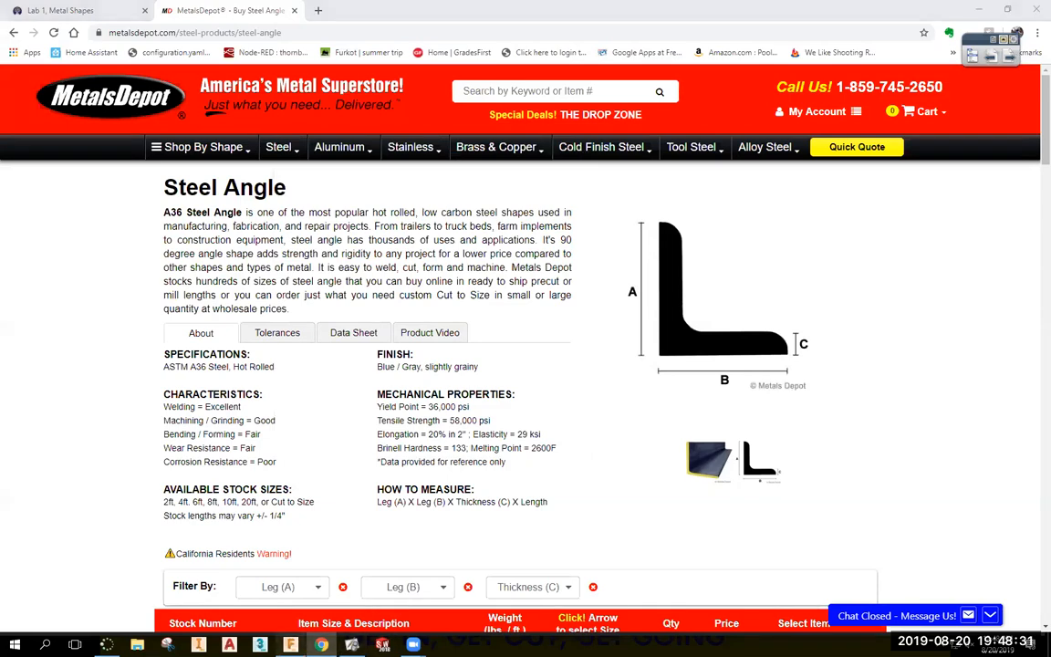
key("d")
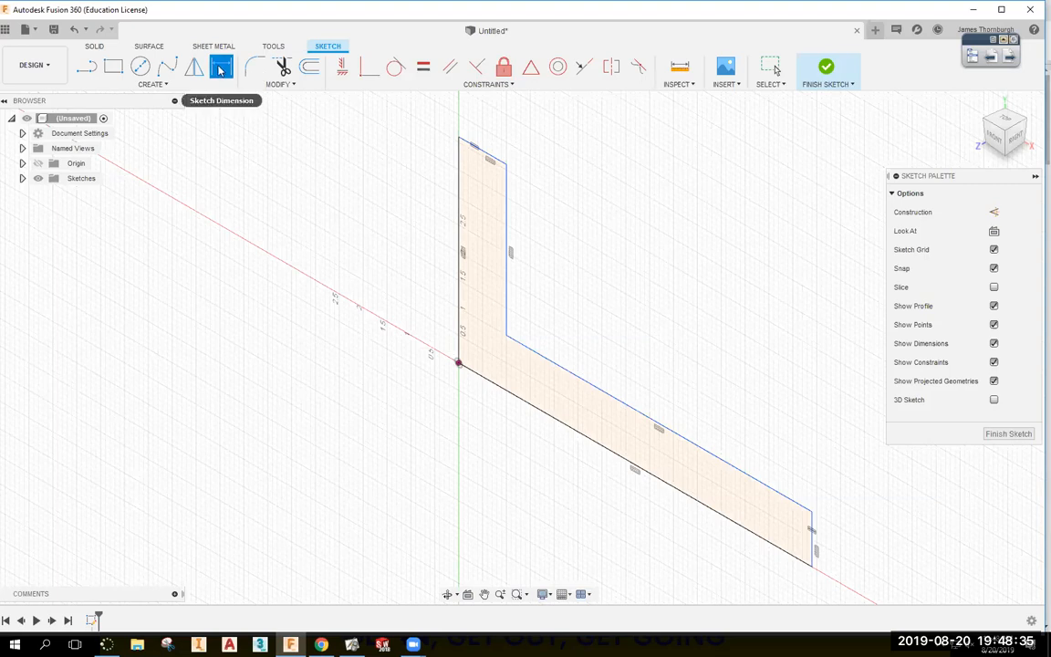
Dimension the top edge of the vertical leg to a 0.25 in thickness.
left_click(481, 153)
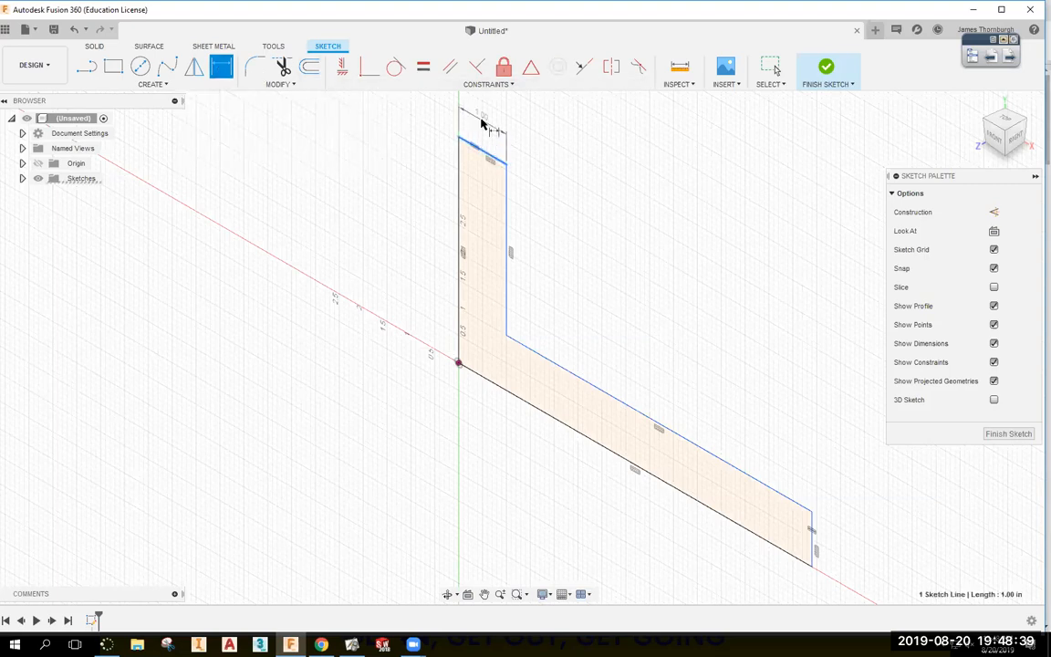
left_click(487, 117)
key("BackSpace")
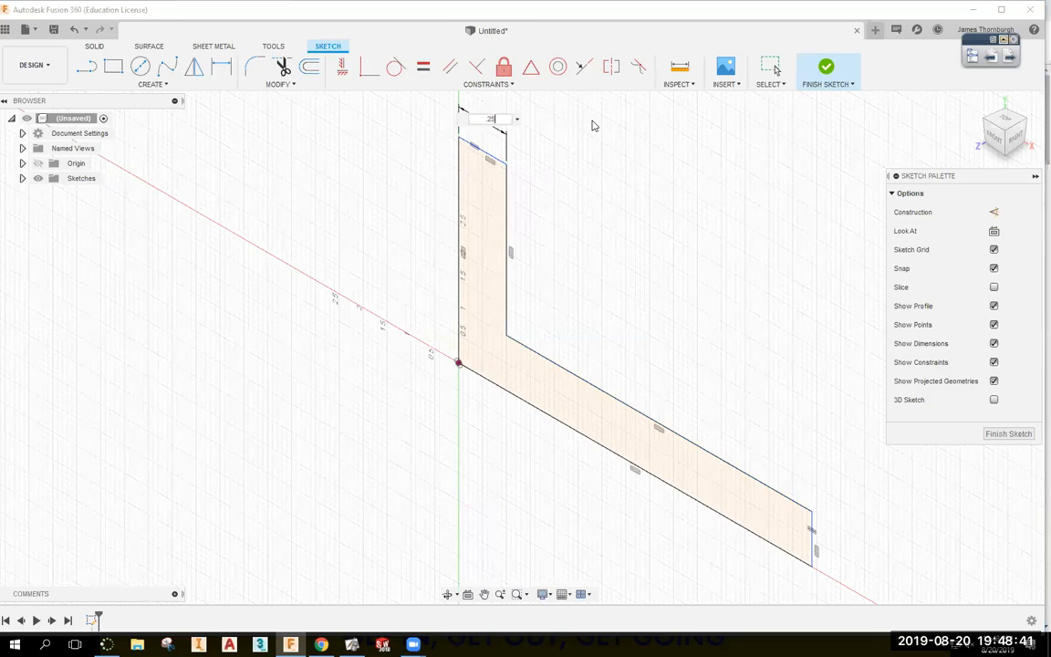
type(".25")
key("Return")
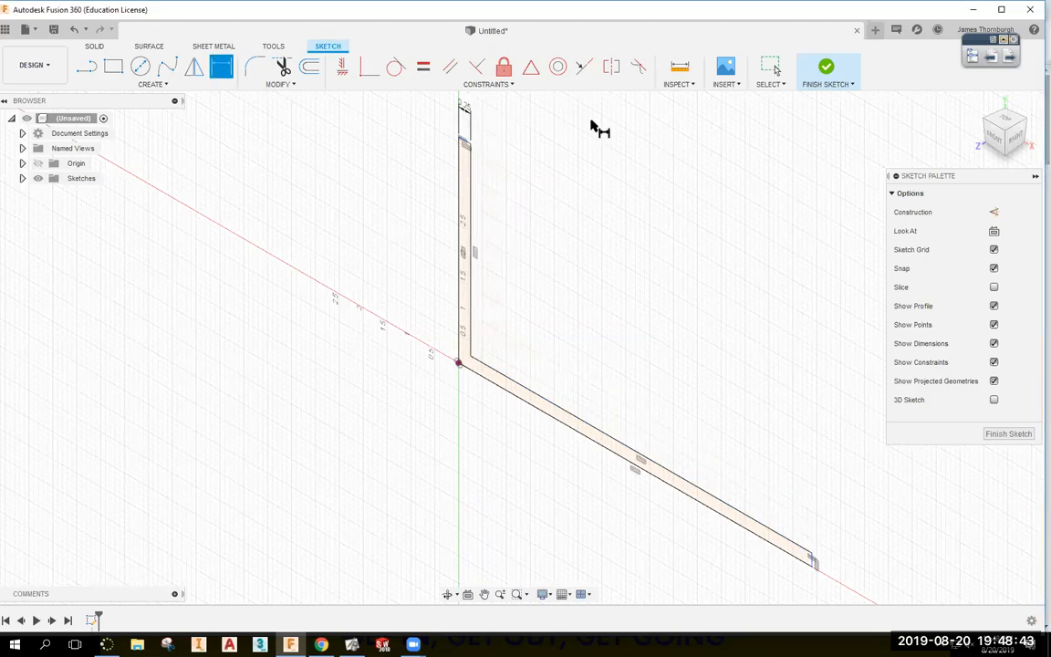
Dimension the vertical leg to 1.5 in and the horizontal leg to 2.5 in.
left_click(459, 179)
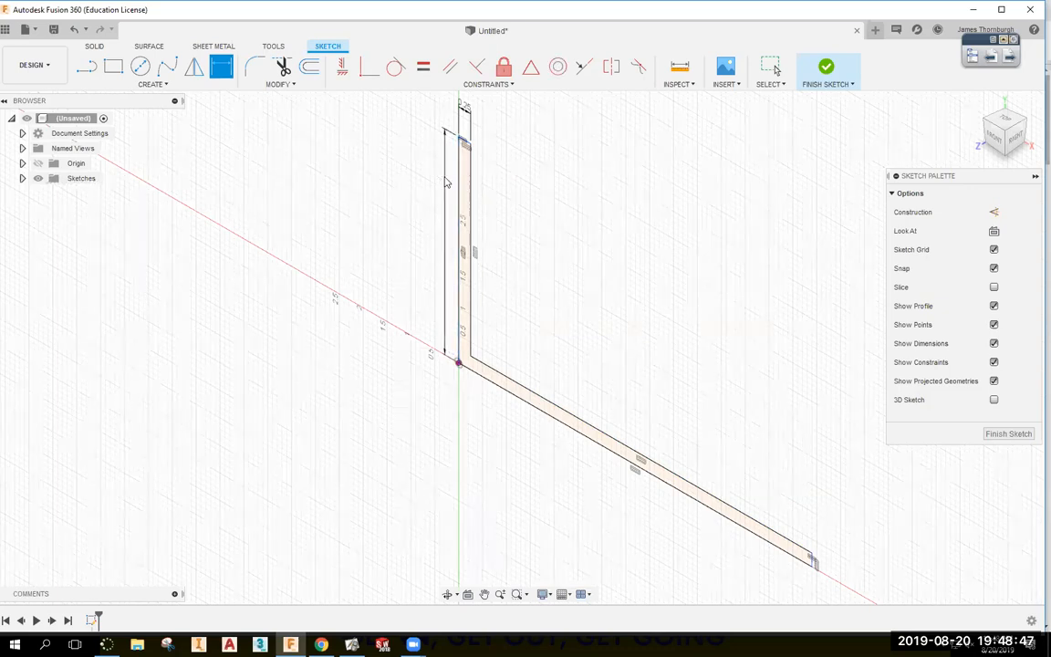
left_click(447, 179)
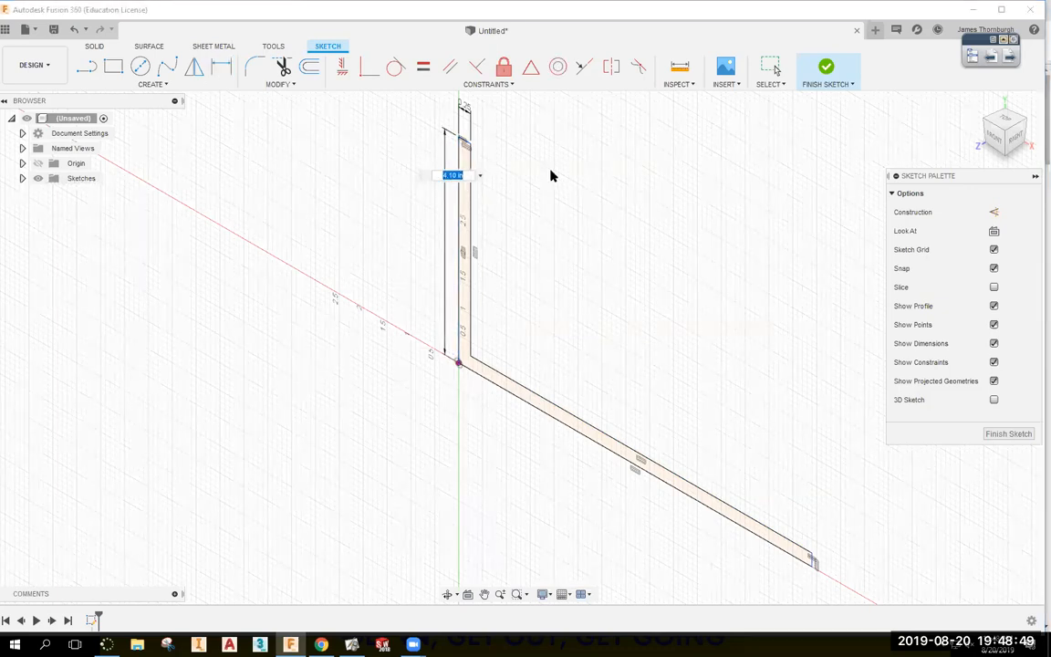
type("1.5")
key("Return")
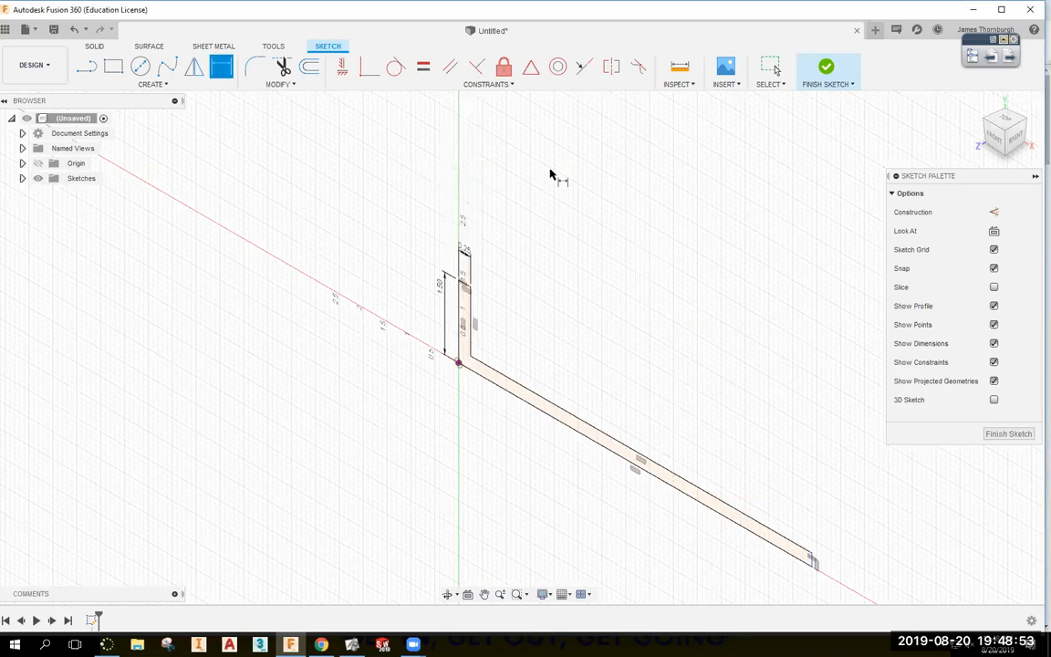
left_click(544, 418)
left_click(537, 442)
type("2.5")
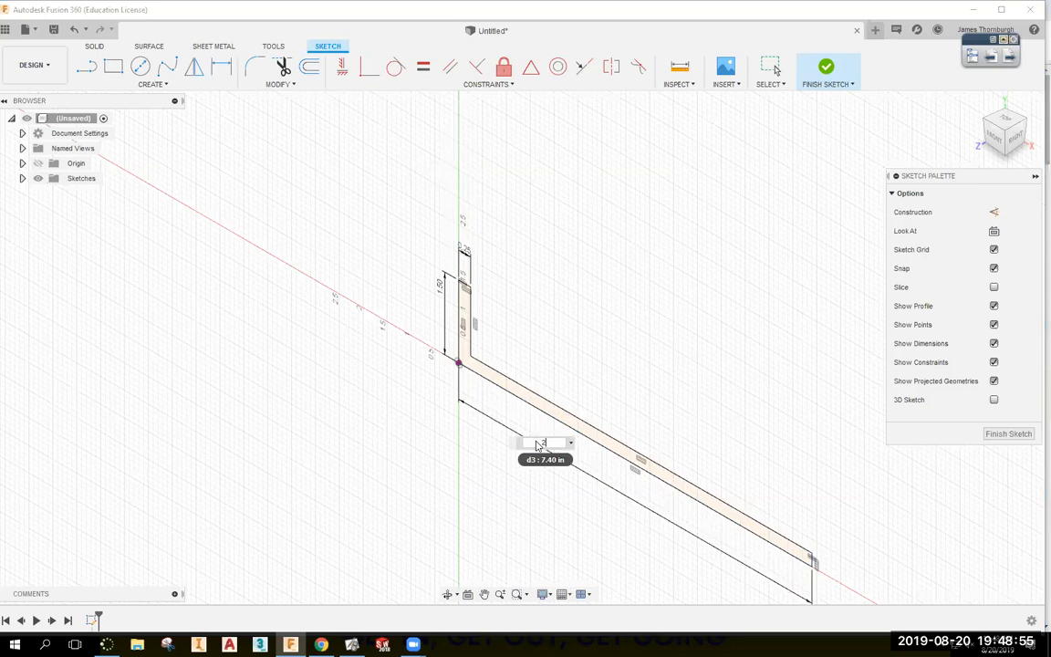
key("Return")
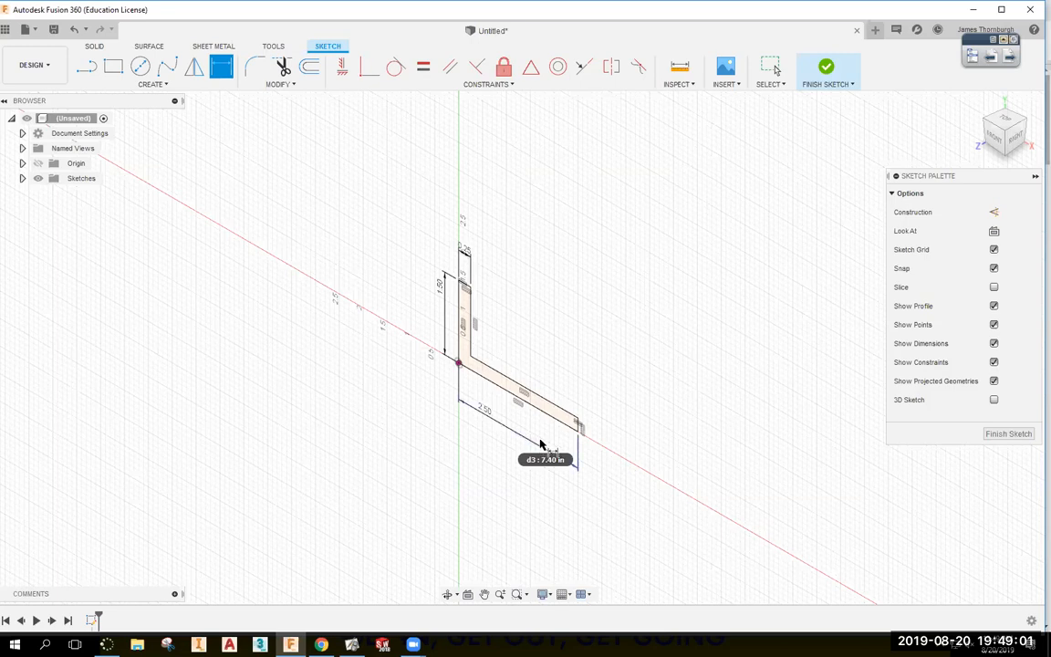
Add a 2.50 in dimension along the profile's lower long edge.
key("Escape")
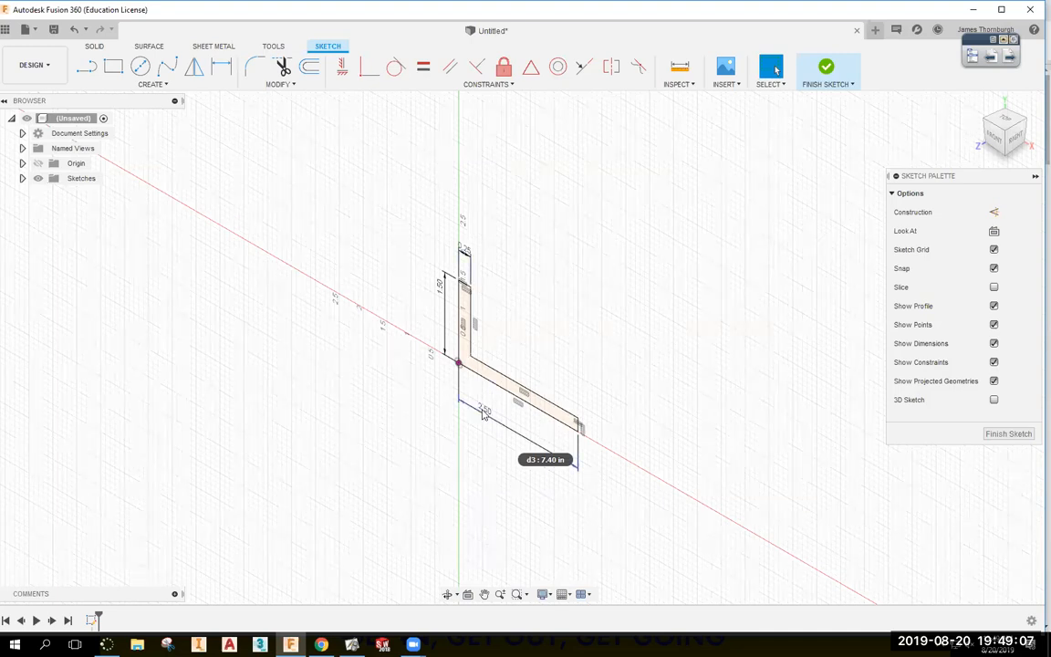
scroll(650, 369, "up", 5)
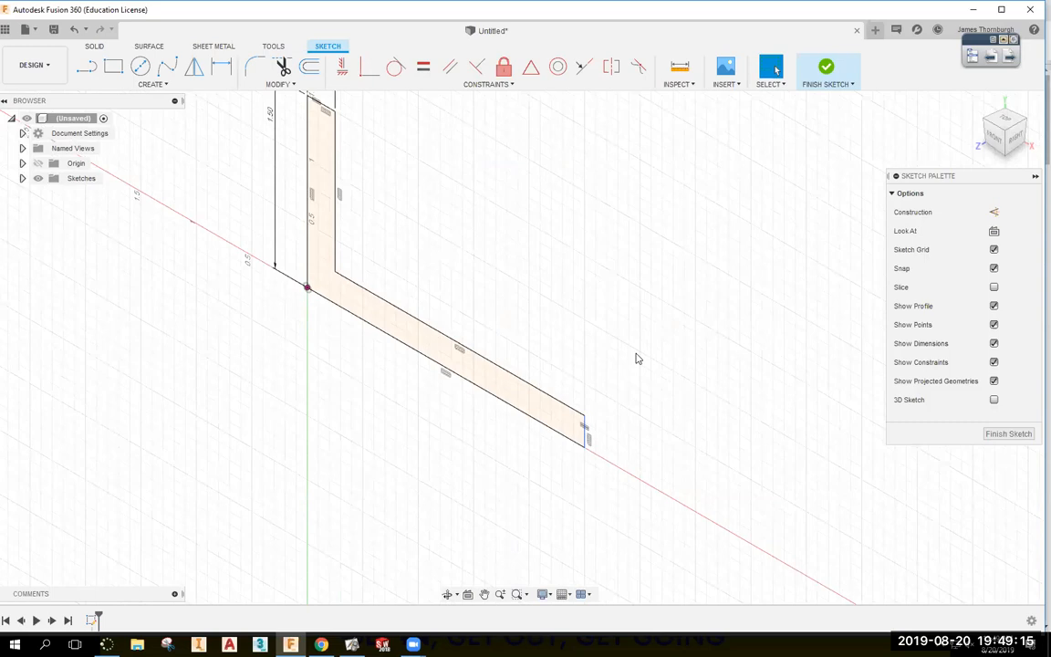
key("d")
left_click(469, 377)
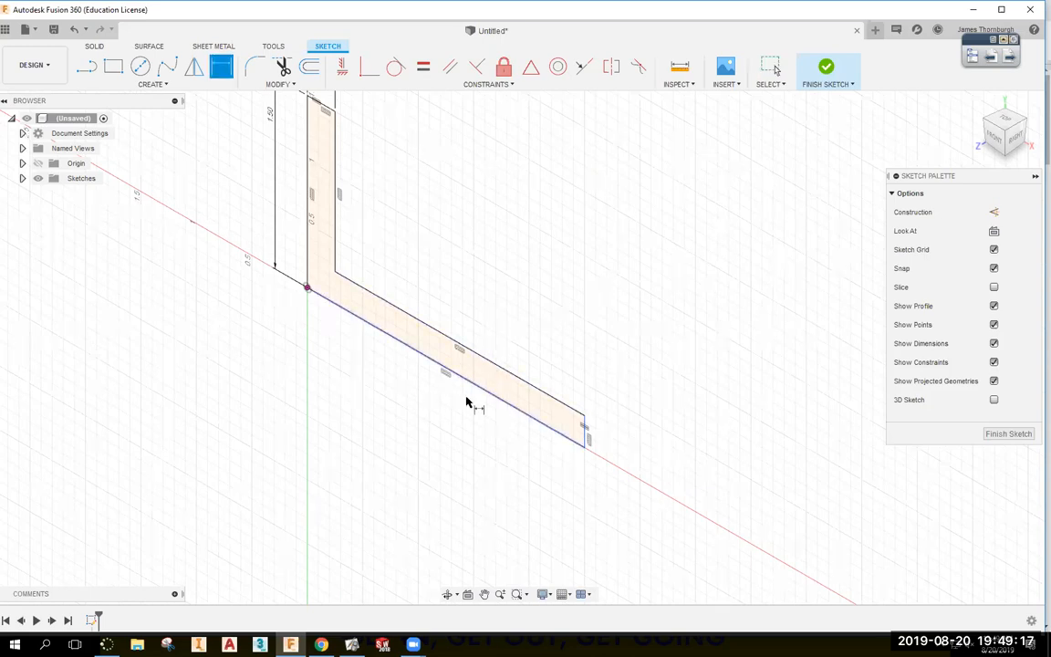
left_click(467, 424)
key("Return")
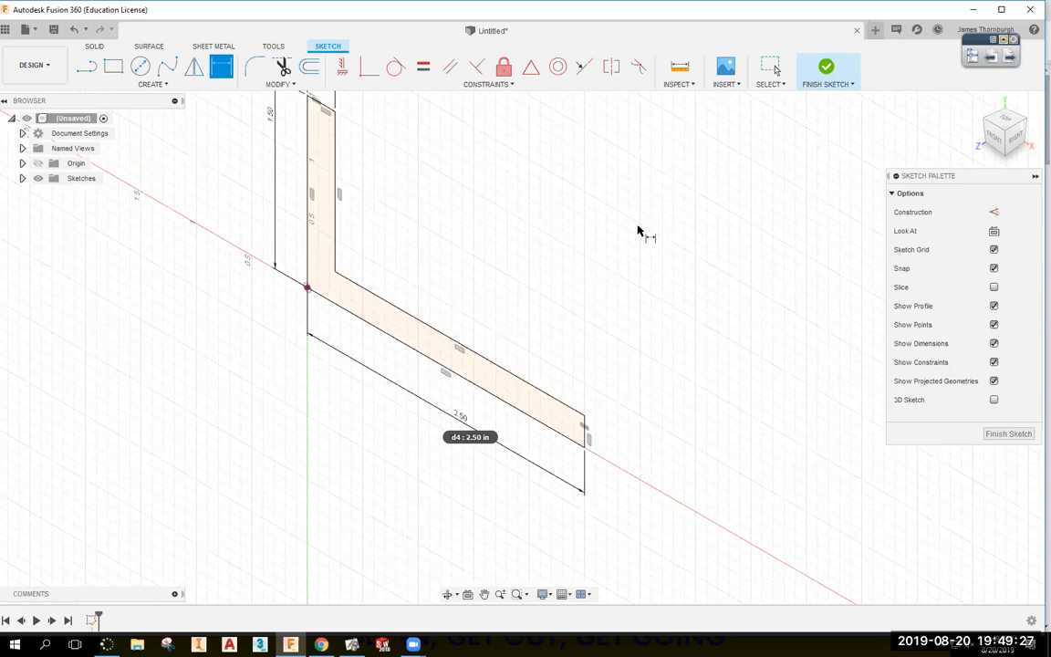
mouse_move(576, 319)
middle_mouse_down()
mouse_move(612, 324)
mouse_move(688, 362)
middle_mouse_up()
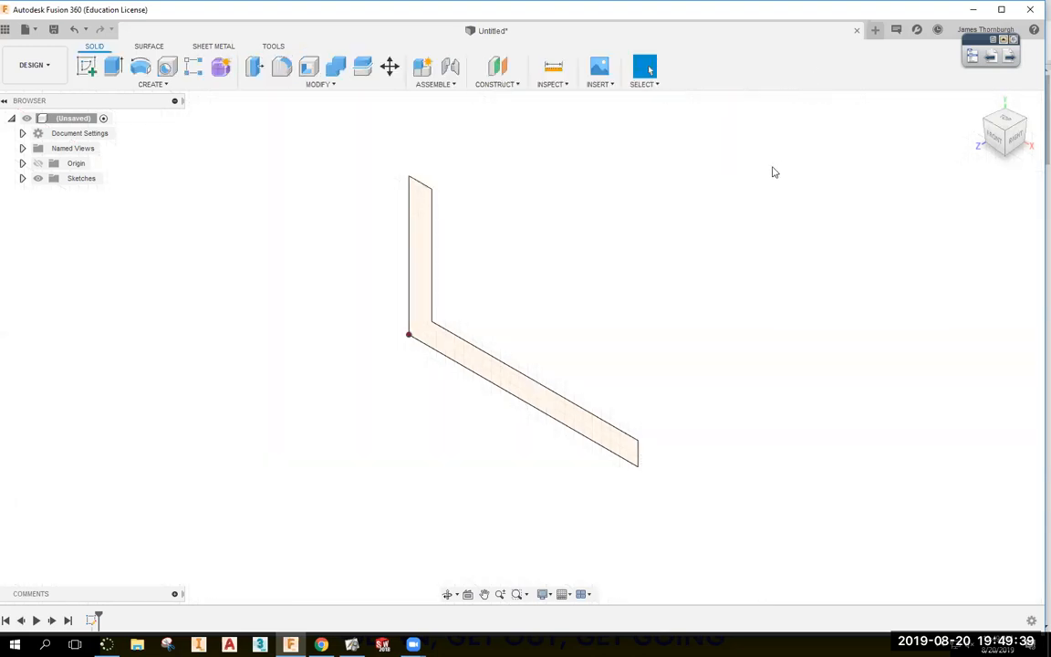
Extrude the L profile 1' into a new solid body, checking the required length in Canvas.
left_click(112, 67)
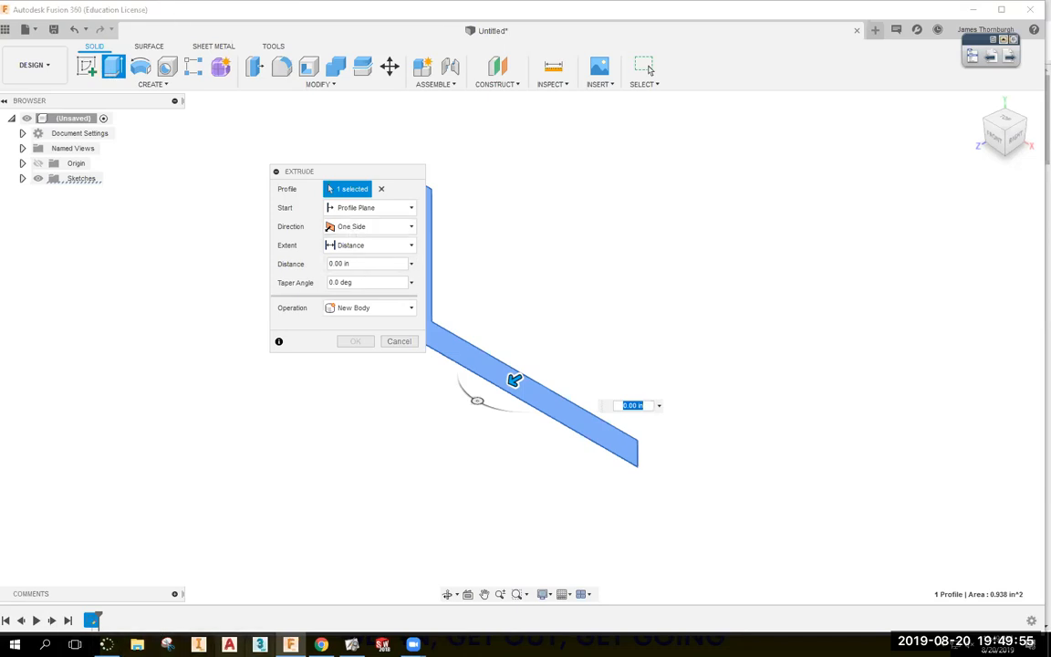
left_click(321, 644)
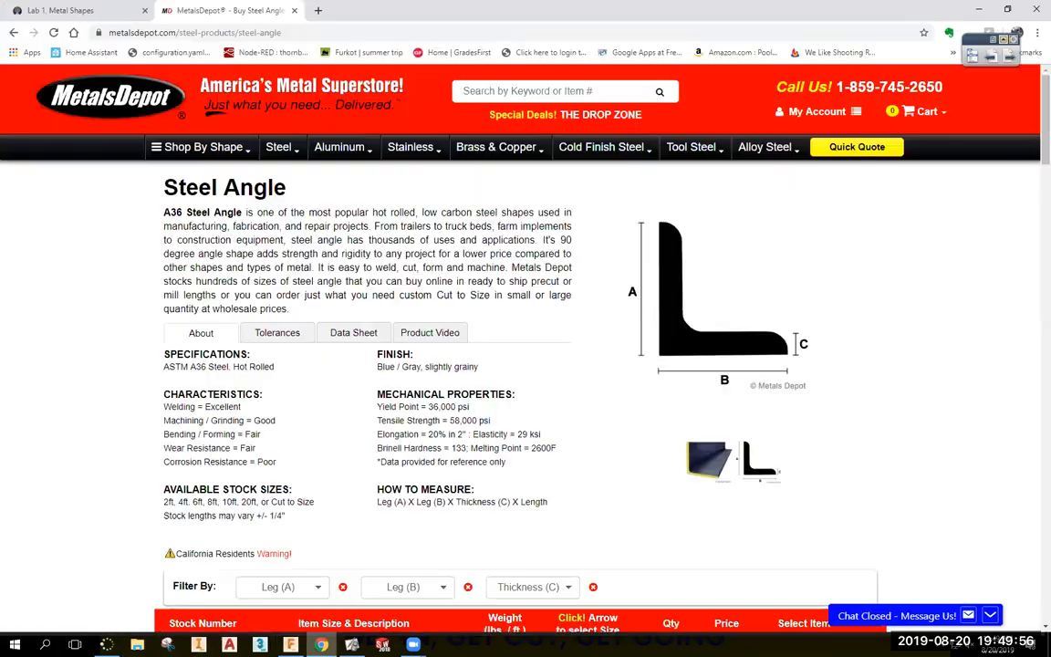
left_click(44, 11)
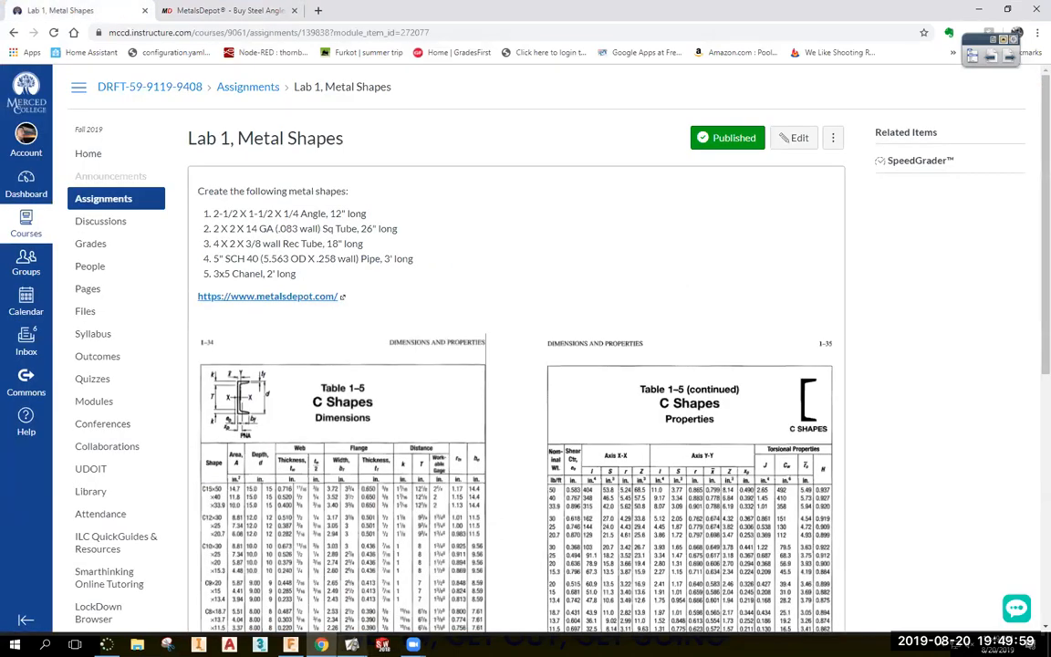
left_click(290, 644)
left_click_drag(357, 265, 313, 266)
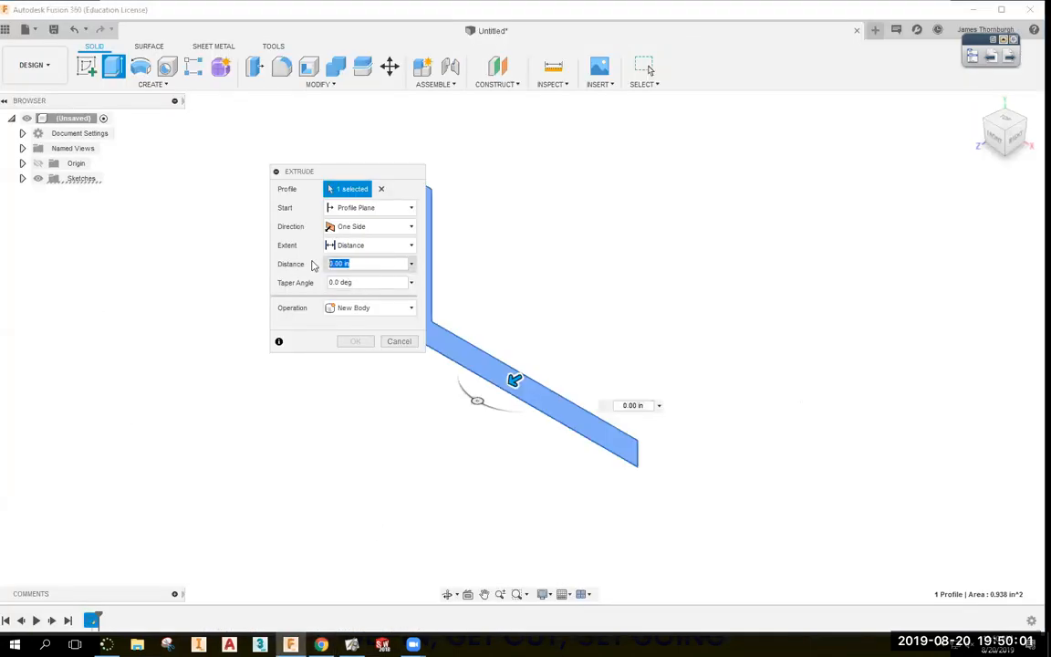
type("12")
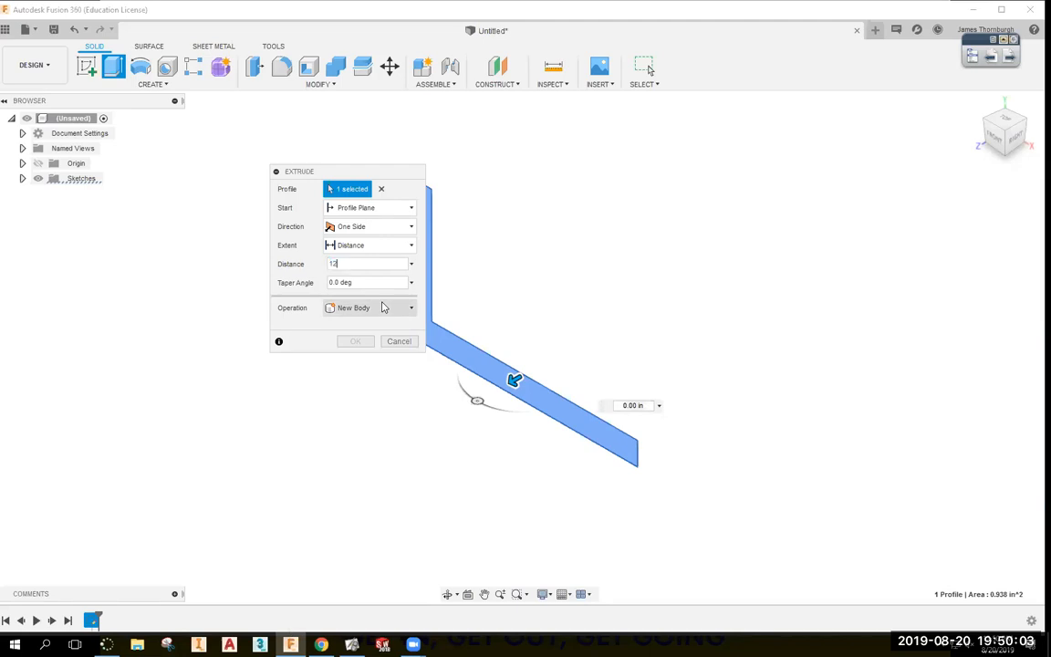
middle_click_drag(531, 307, 930, 221)
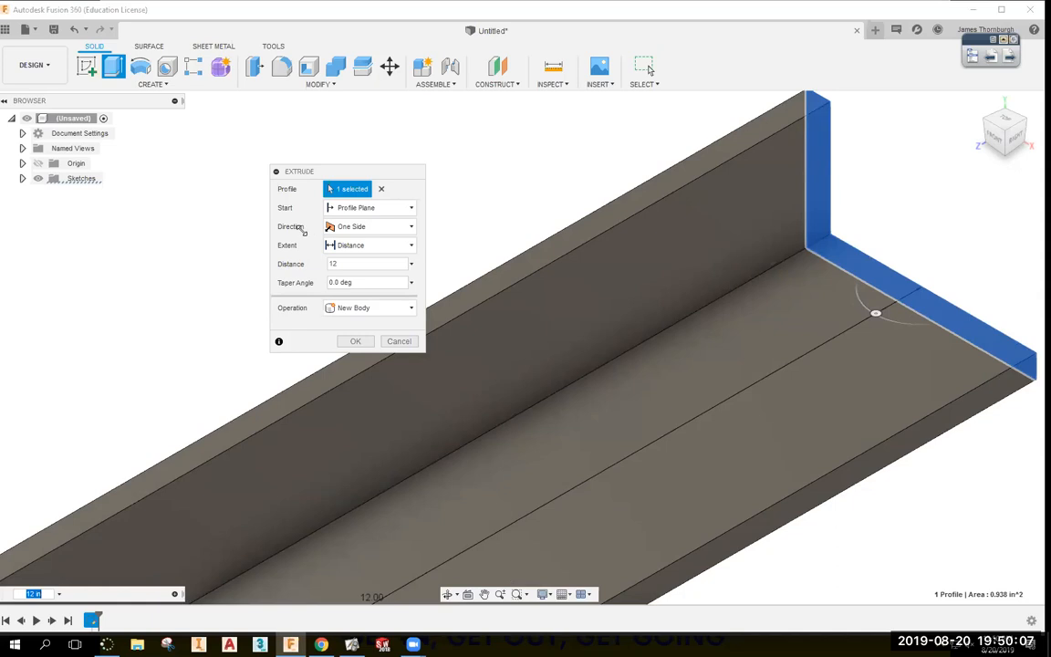
left_click_drag(353, 263, 277, 263)
key("Delete")
key("Delete")
type("1'")
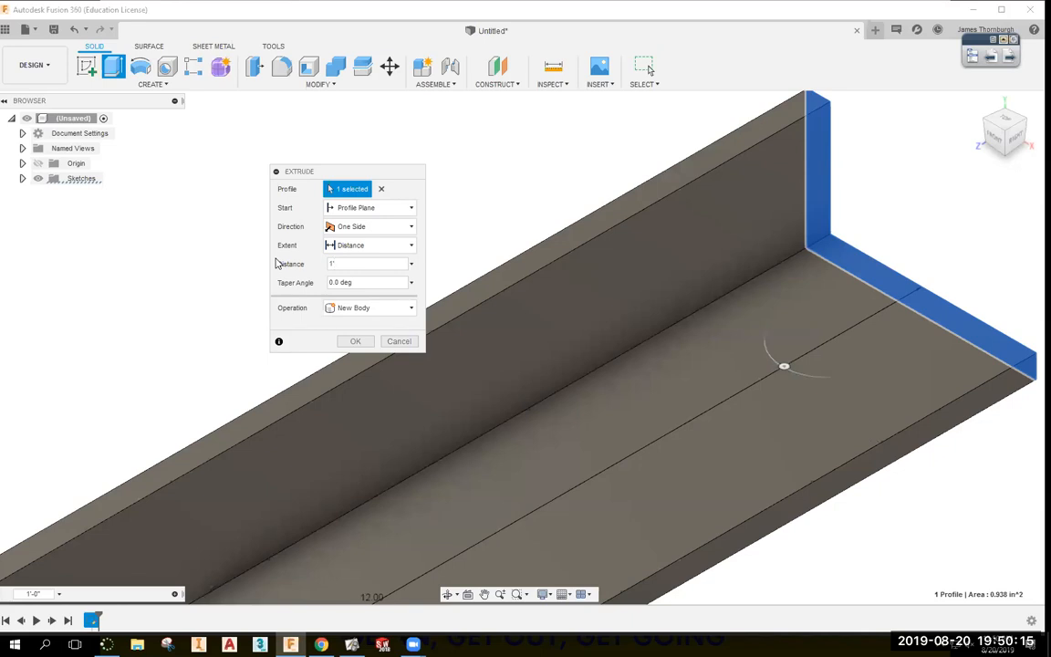
left_click(354, 342)
Fillet the angle's inside corner edge at 0.25 in.
scroll(348, 301, "down", 5)
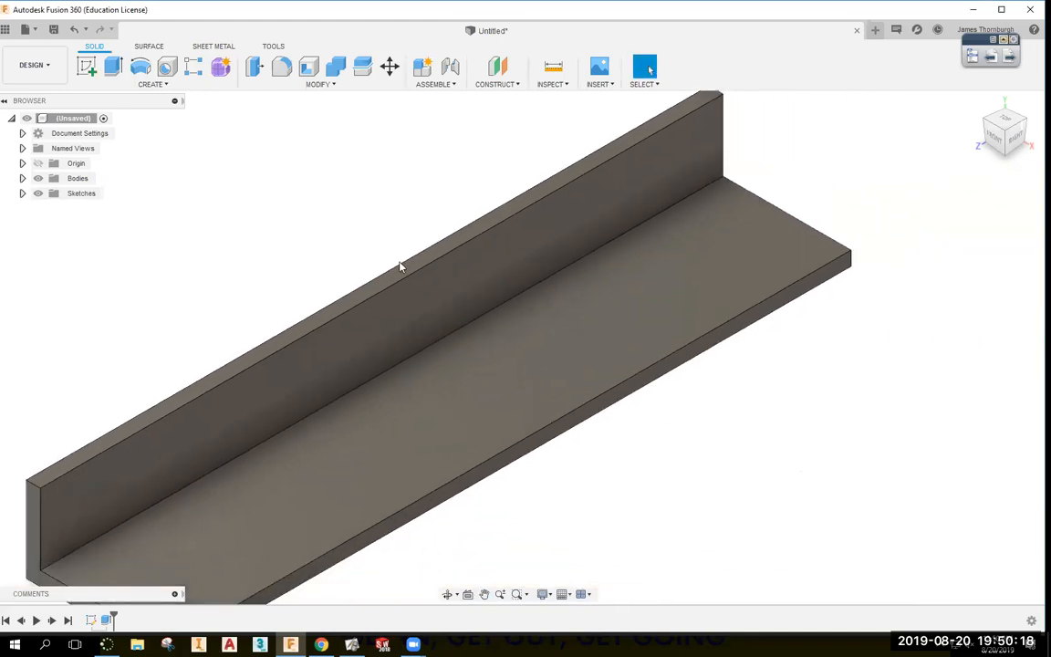
scroll(399, 265, "down", 4)
middle_click_drag(312, 267, 428, 252)
scroll(456, 261, "up", 2)
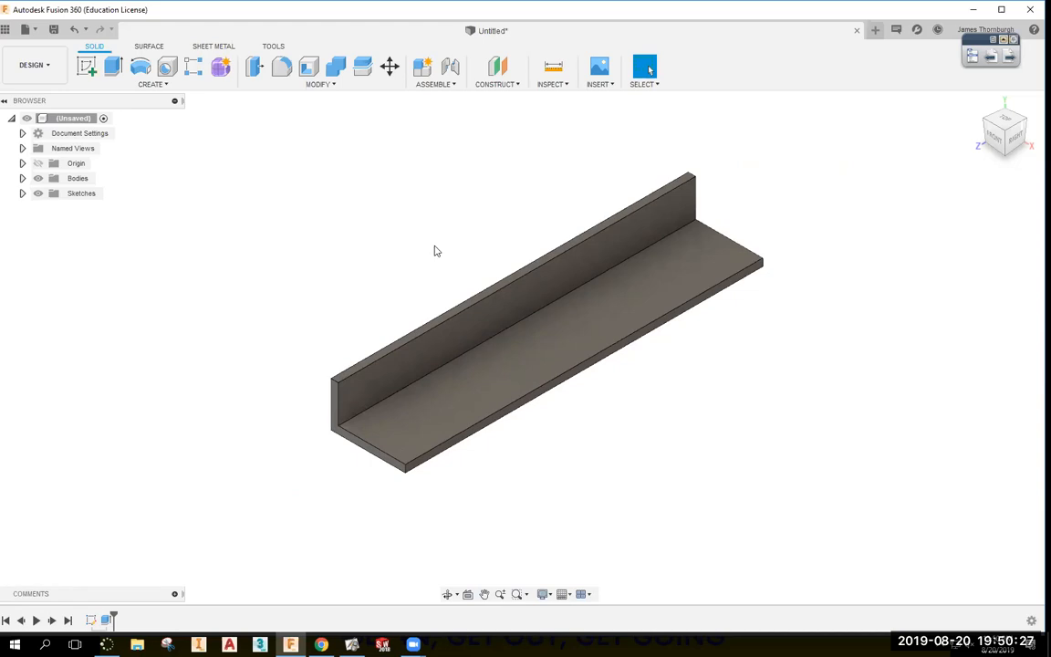
left_click(283, 69)
left_click(591, 279)
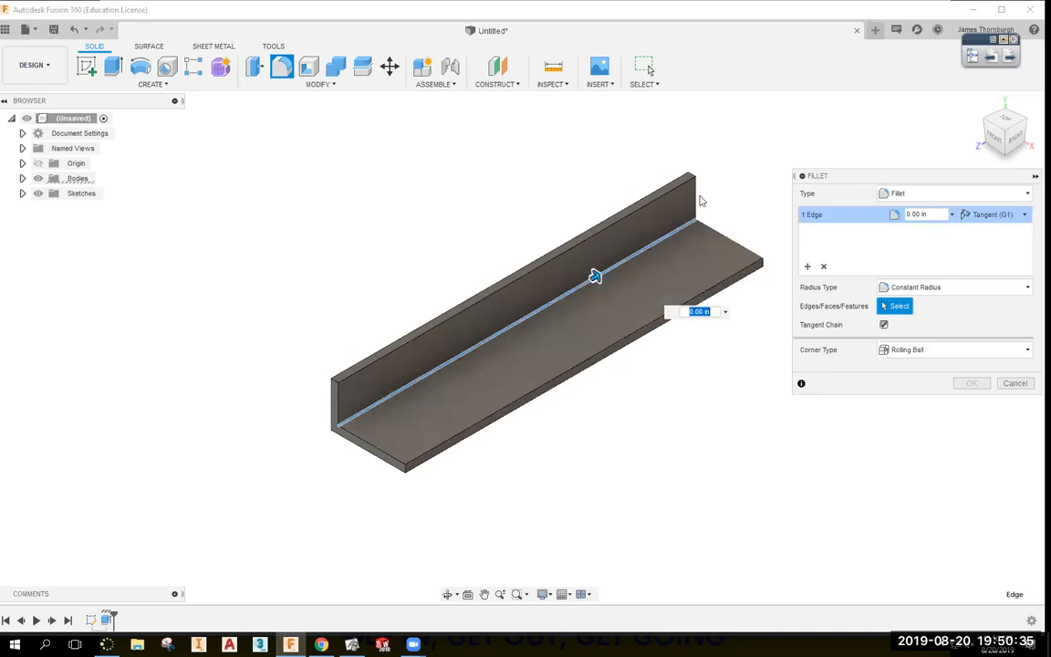
type(".25")
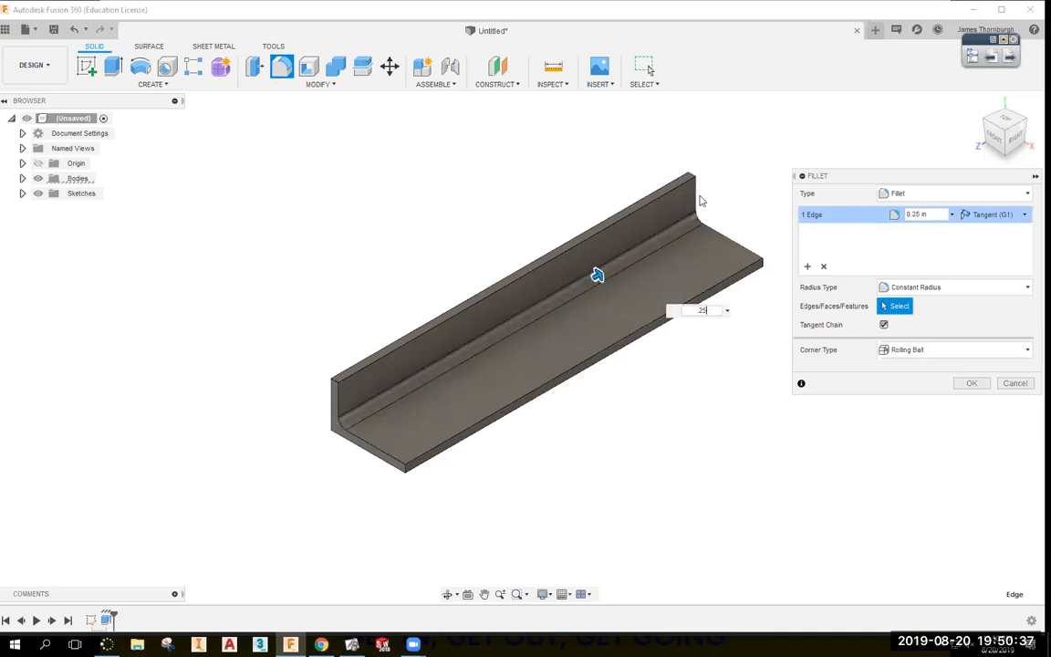
key("Return")
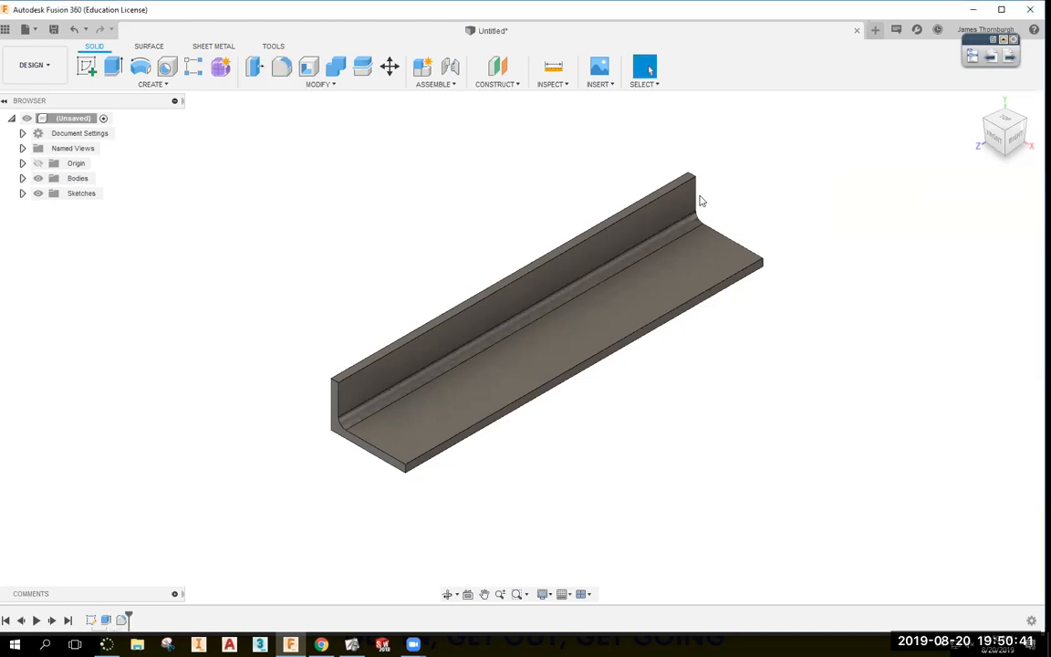
Fillet the two outer long edges at .25/2 (0.125 in).
left_click(279, 65)
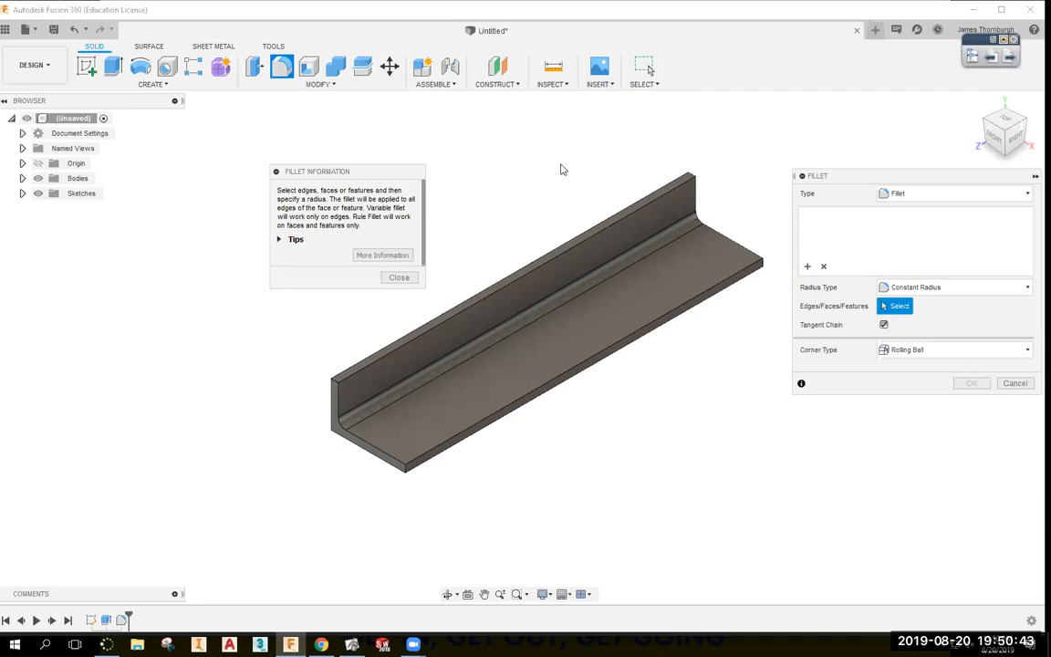
left_click(600, 238)
left_click(699, 295)
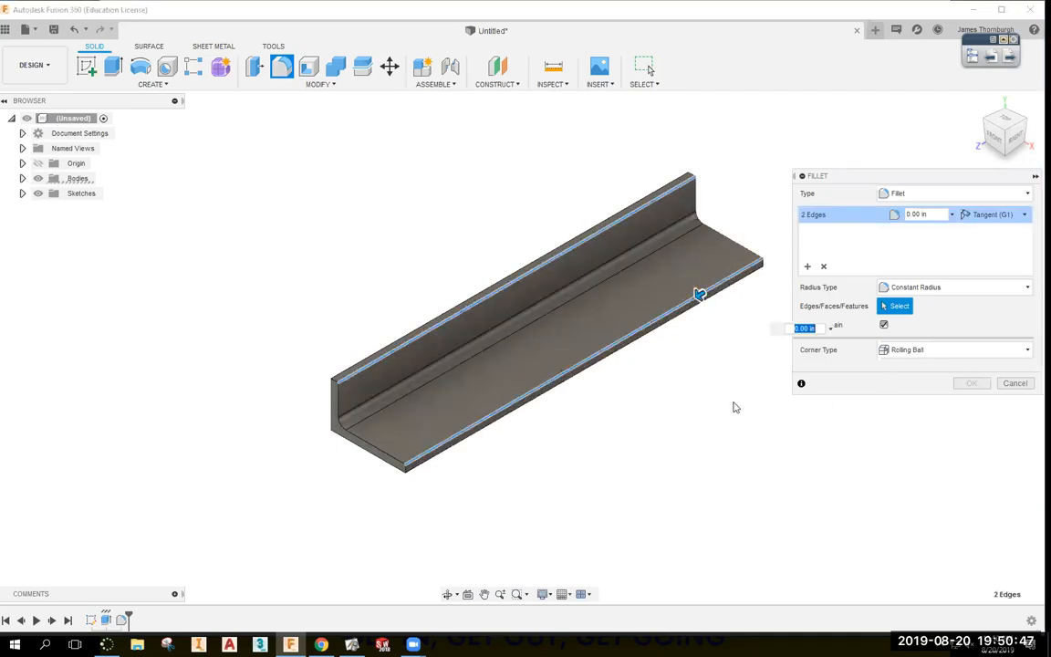
type(".125")
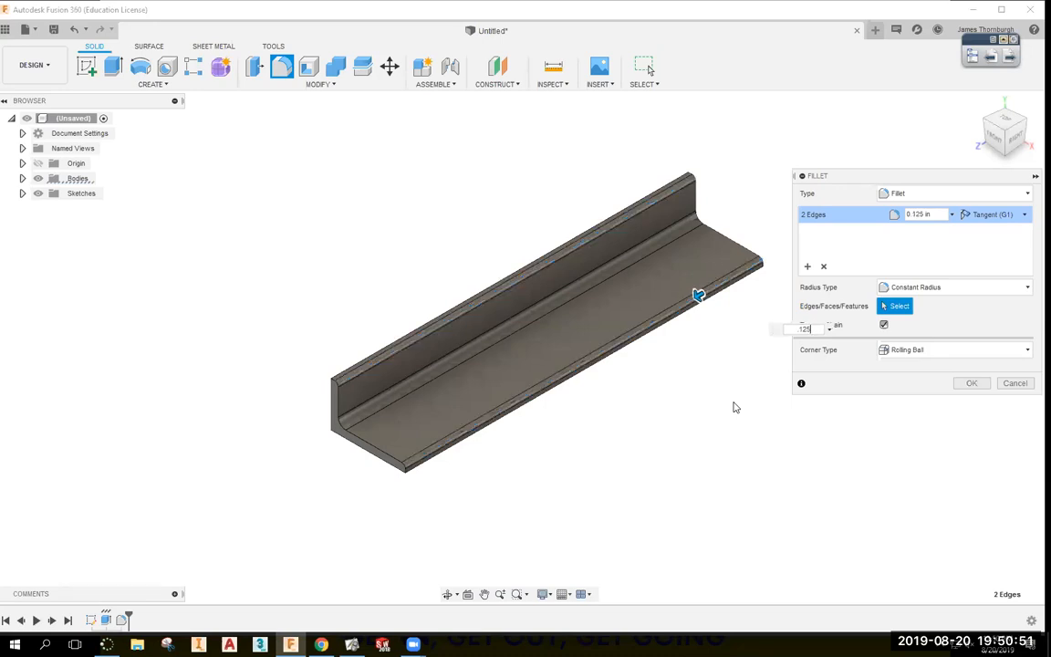
key("BackSpace")
key("BackSpace")
key("BackSpace")
key("BackSpace")
type(".25/2")
key("Return")
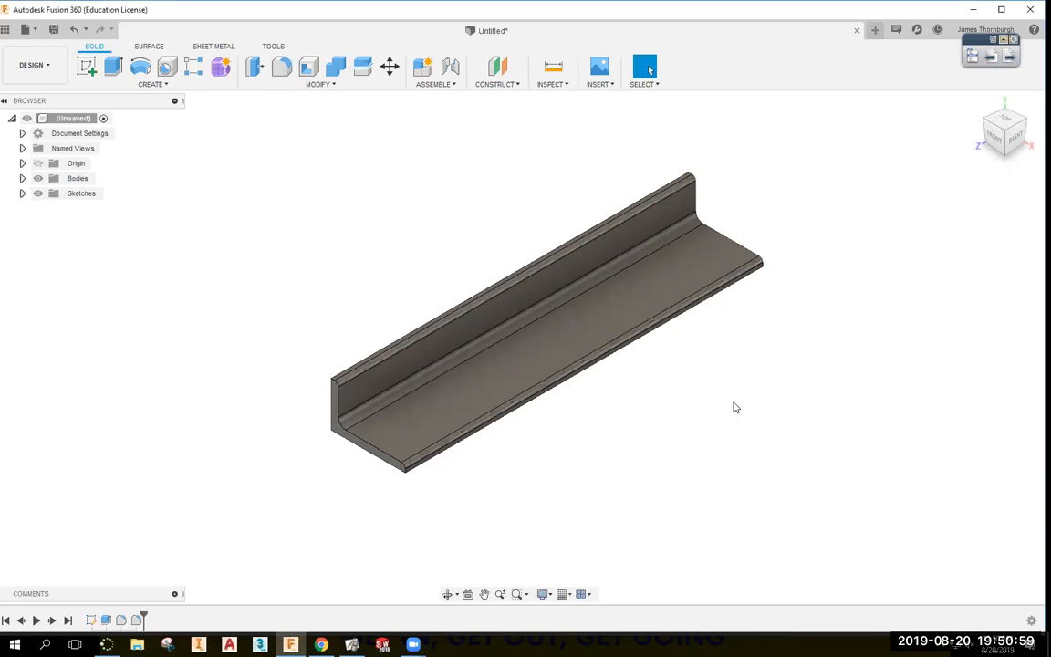
Edit the outer edge fillet to a .25*.75 radius and view it nearly front-on.
middle_click_drag(709, 347, 530, 300, "shift")
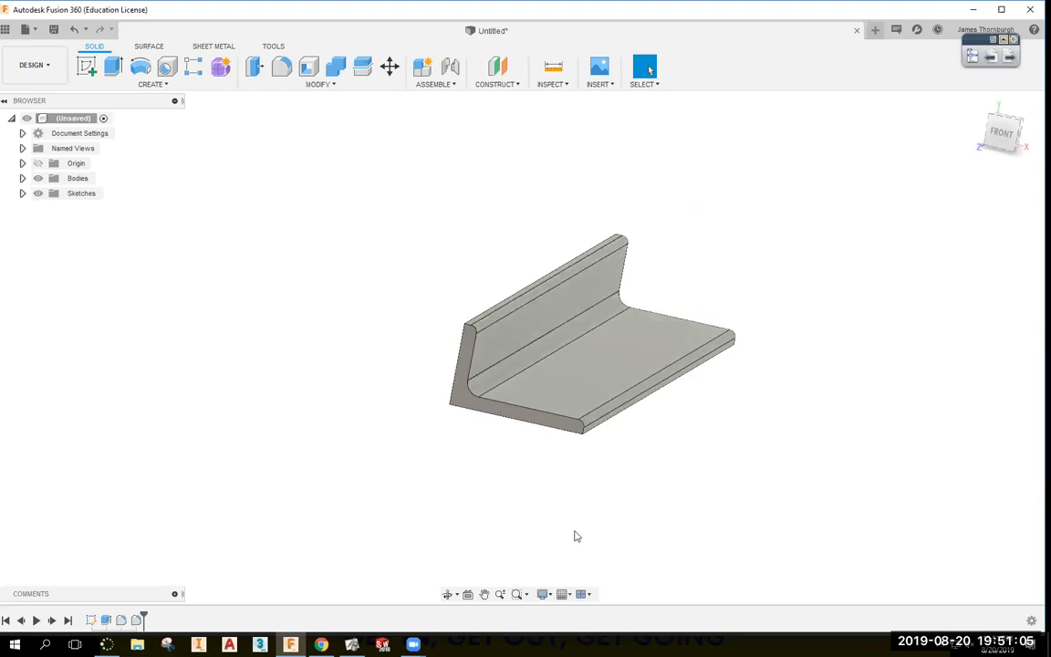
double_click(138, 620)
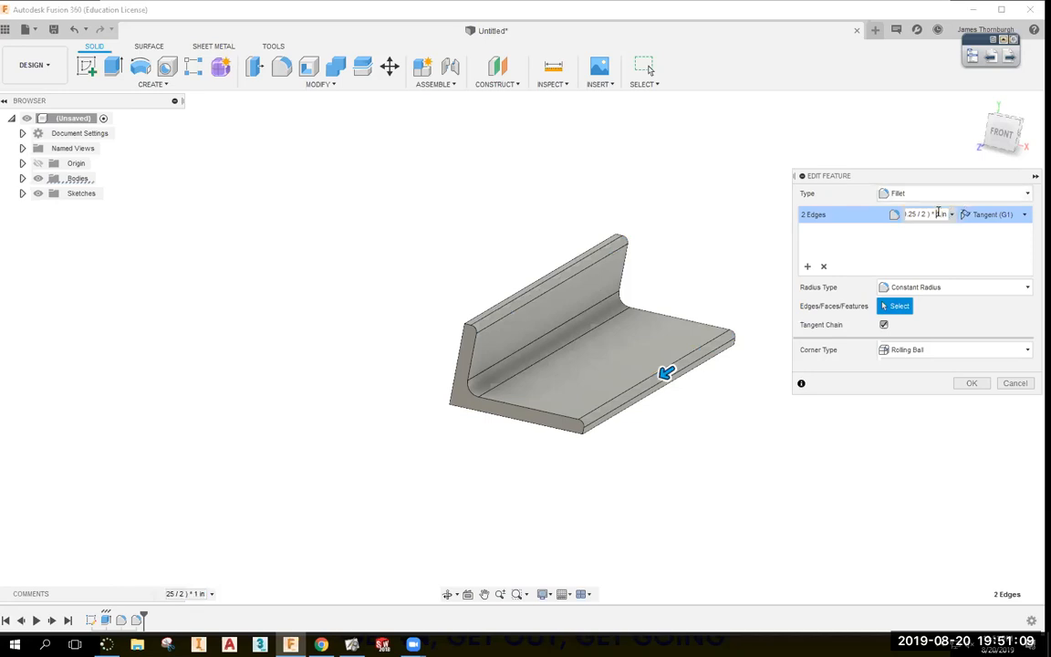
triple_click(938, 212)
type("25*.75")
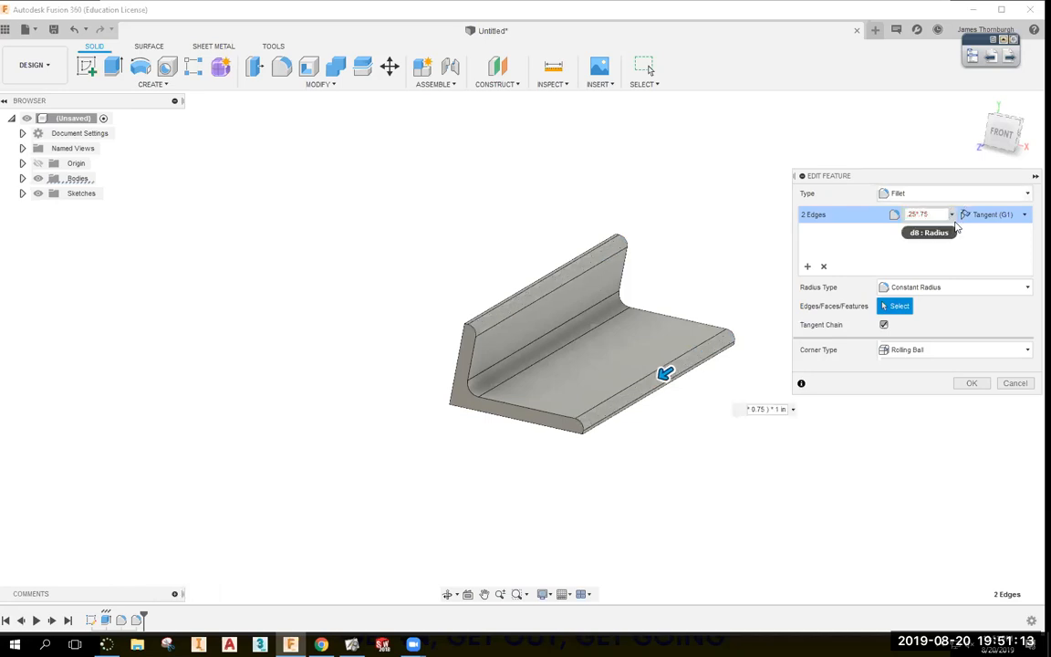
key("Return")
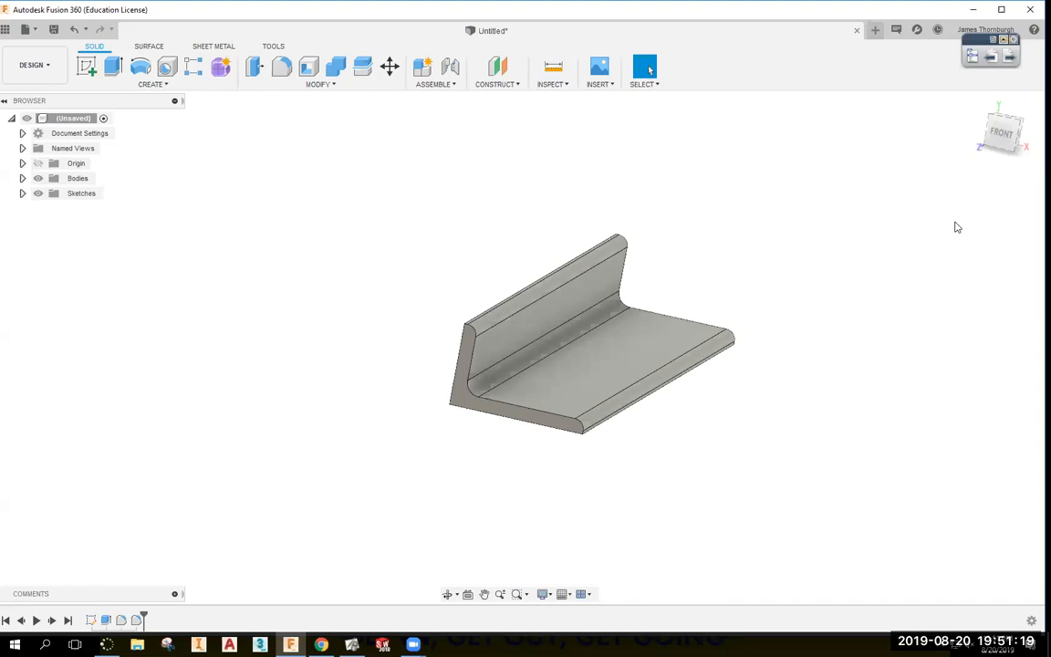
middle_click_drag(940, 281, 939, 281, "shift")
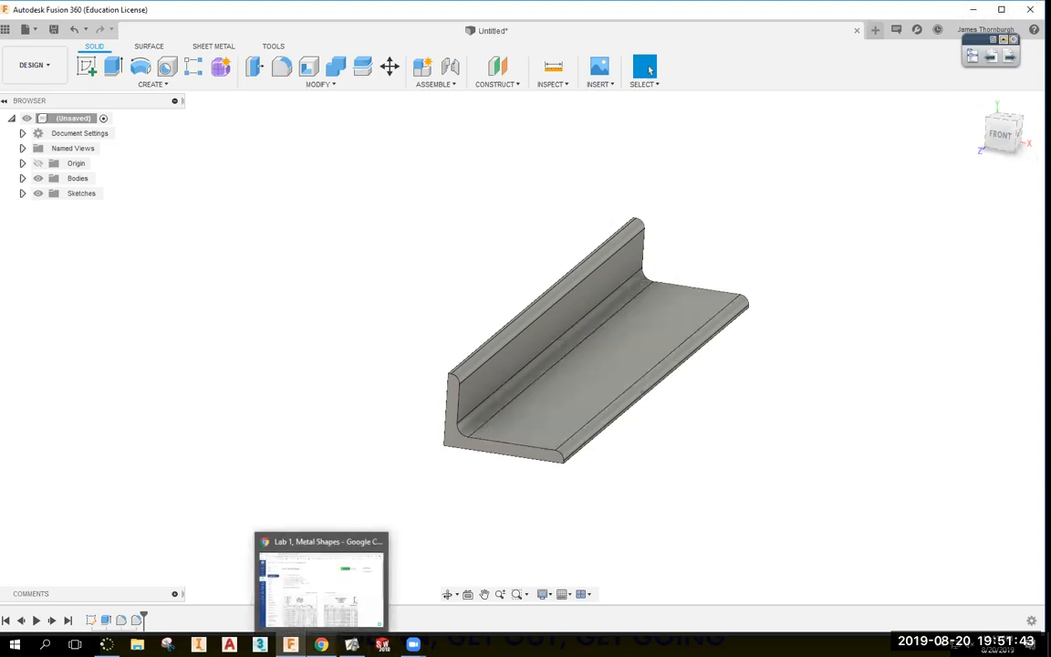
left_click(321, 644)
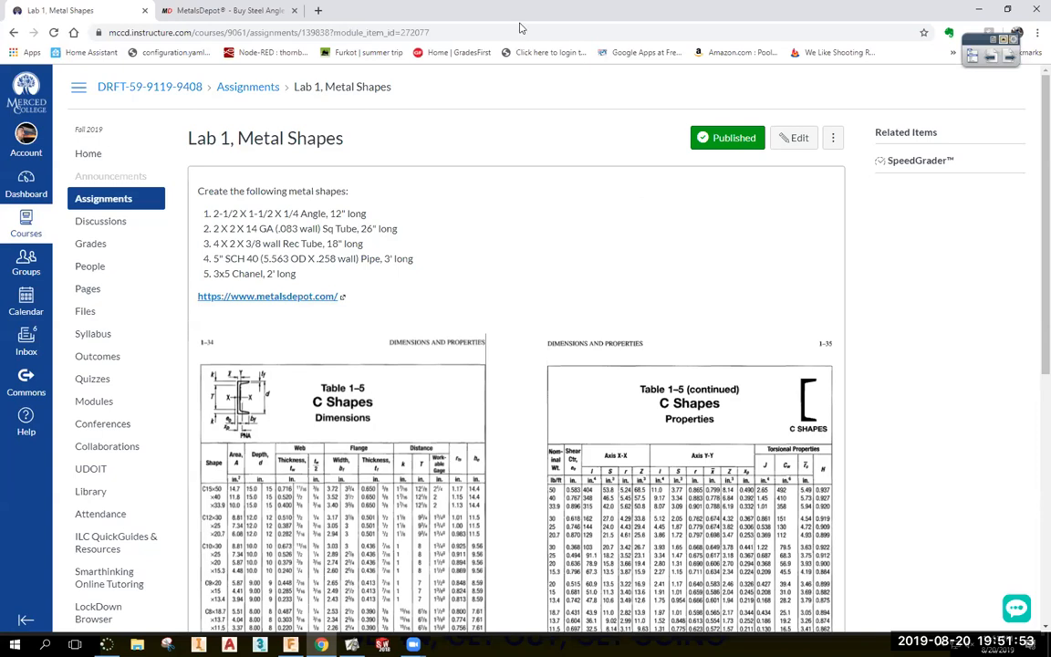
left_click(228, 11)
left_click(13, 33)
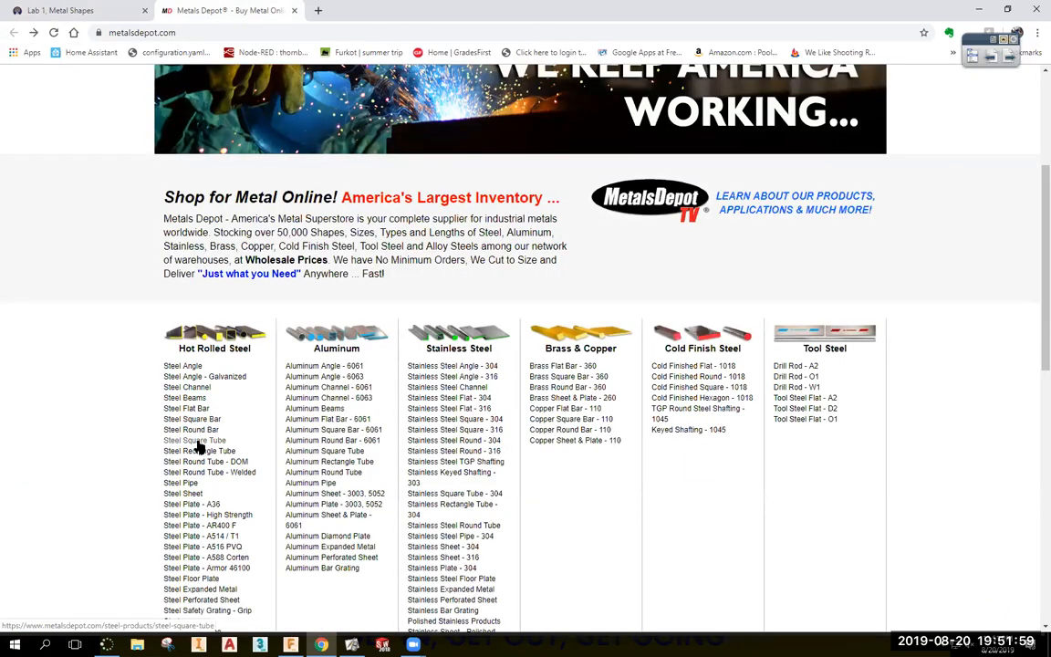
left_click(196, 446)
scroll(767, 317, "up", 4)
left_click(758, 472)
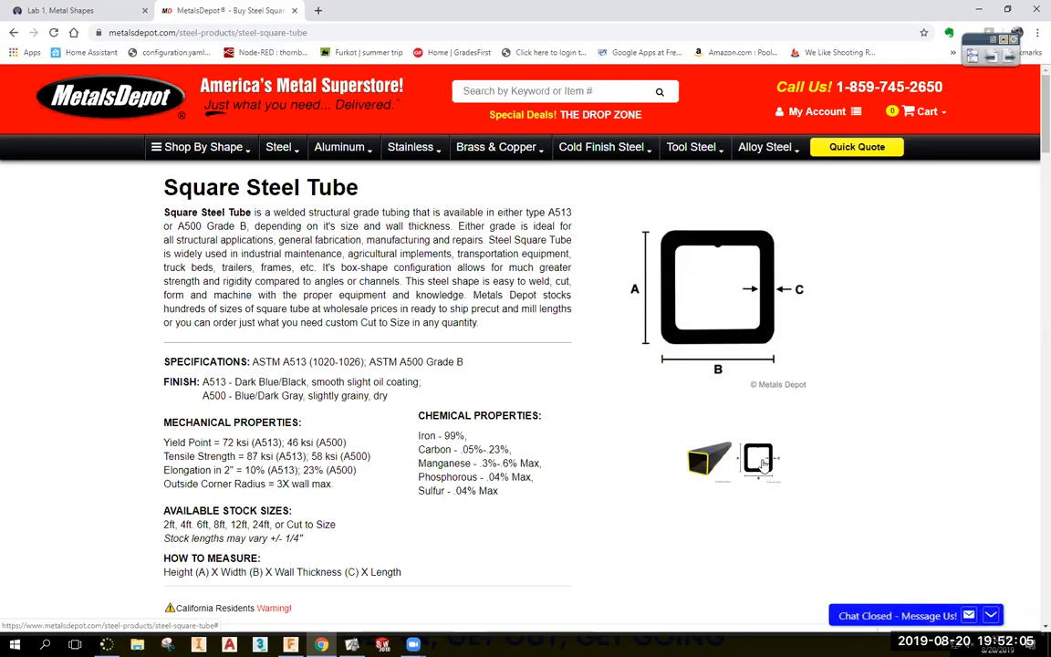
left_click(708, 461)
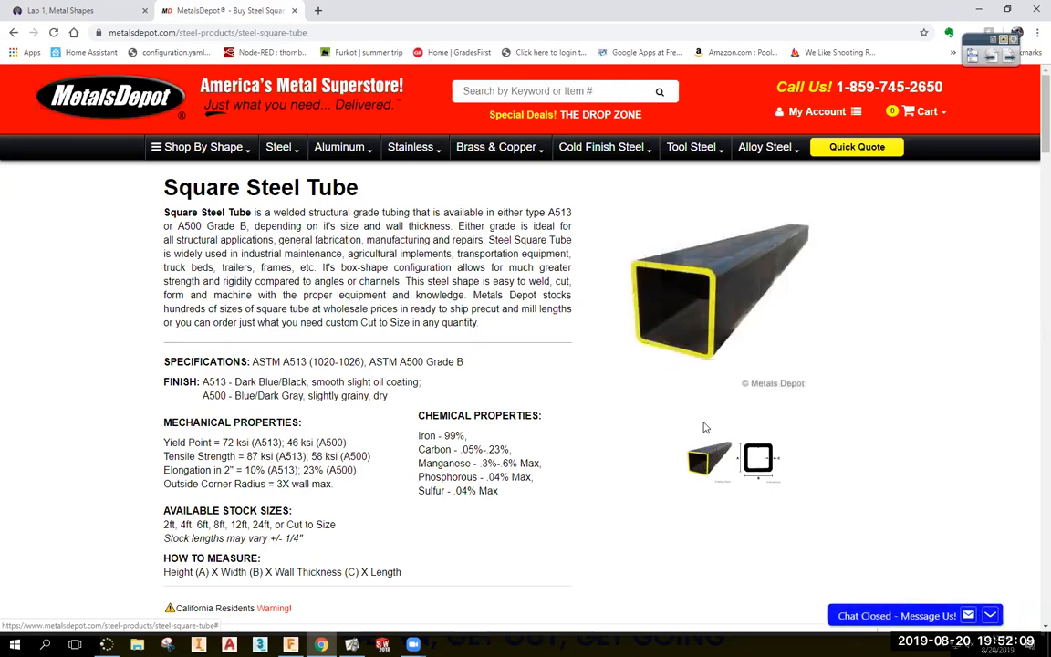
mouse_move(670, 308)
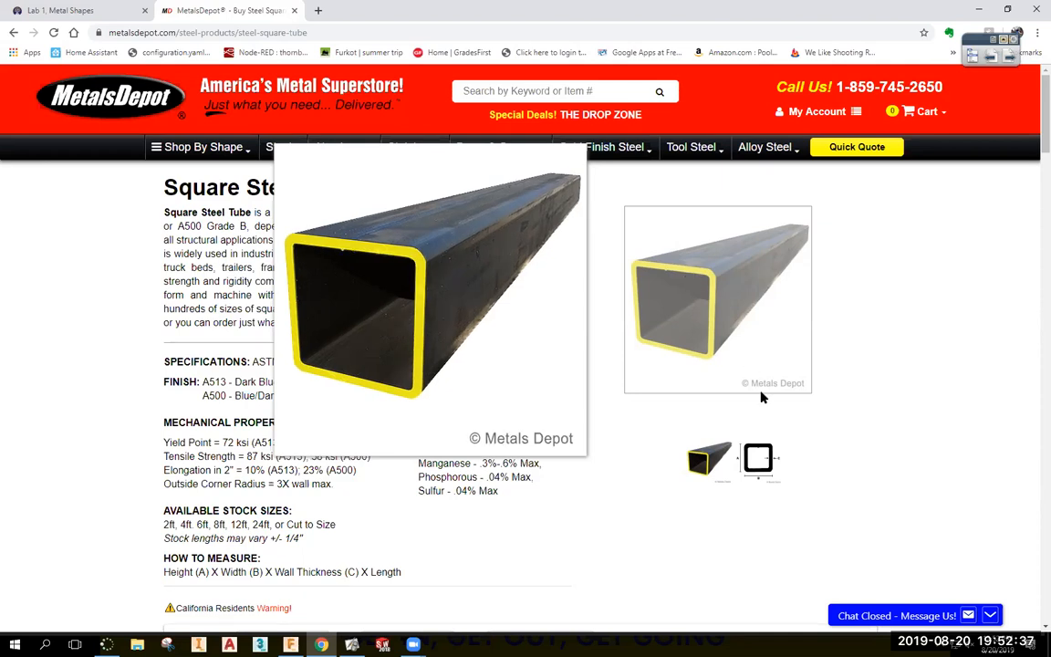
left_click(755, 459)
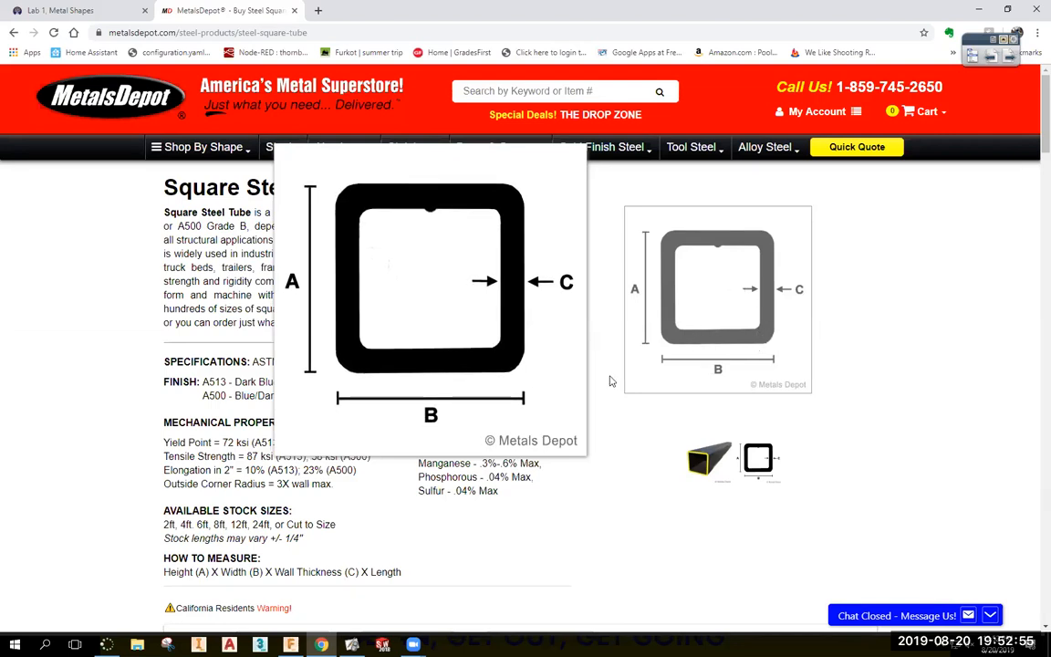
scroll(315, 460, "down", 1)
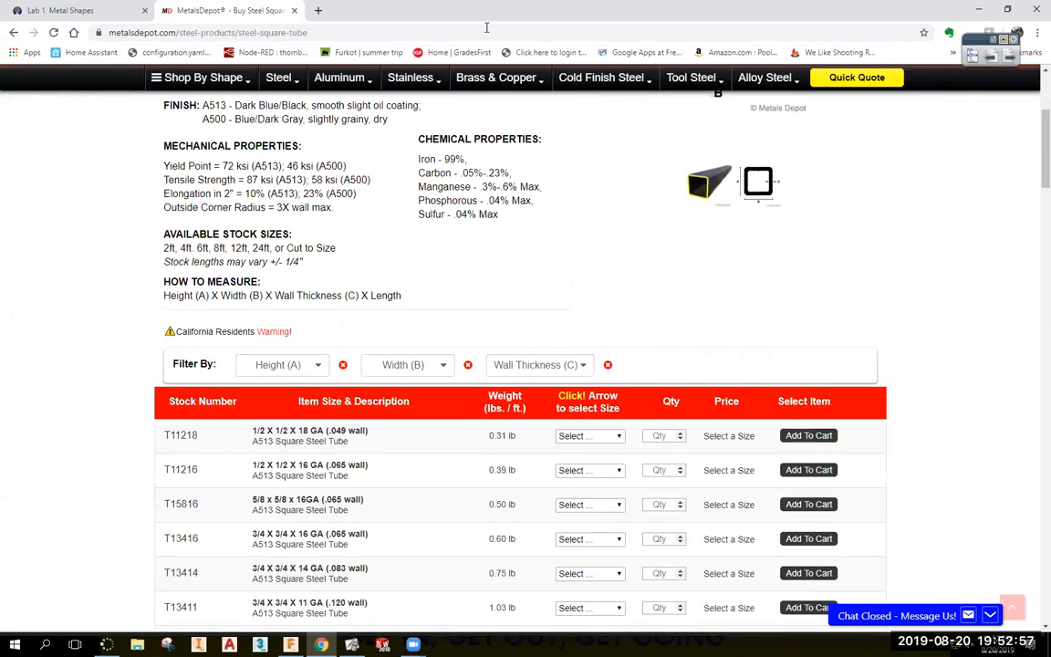
left_click(85, 10)
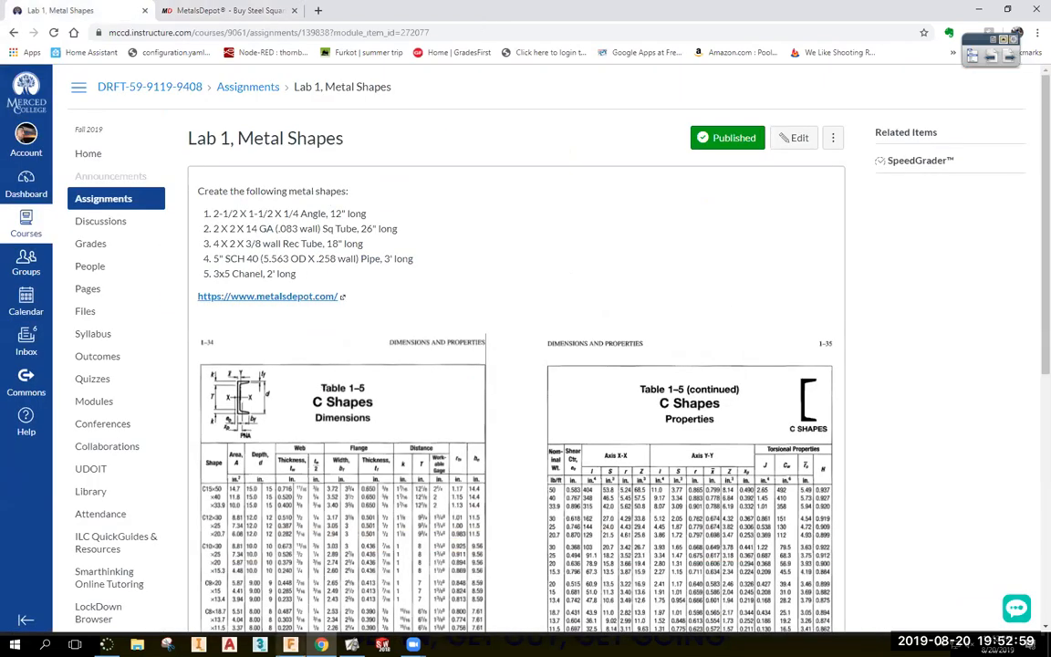
left_click(291, 644)
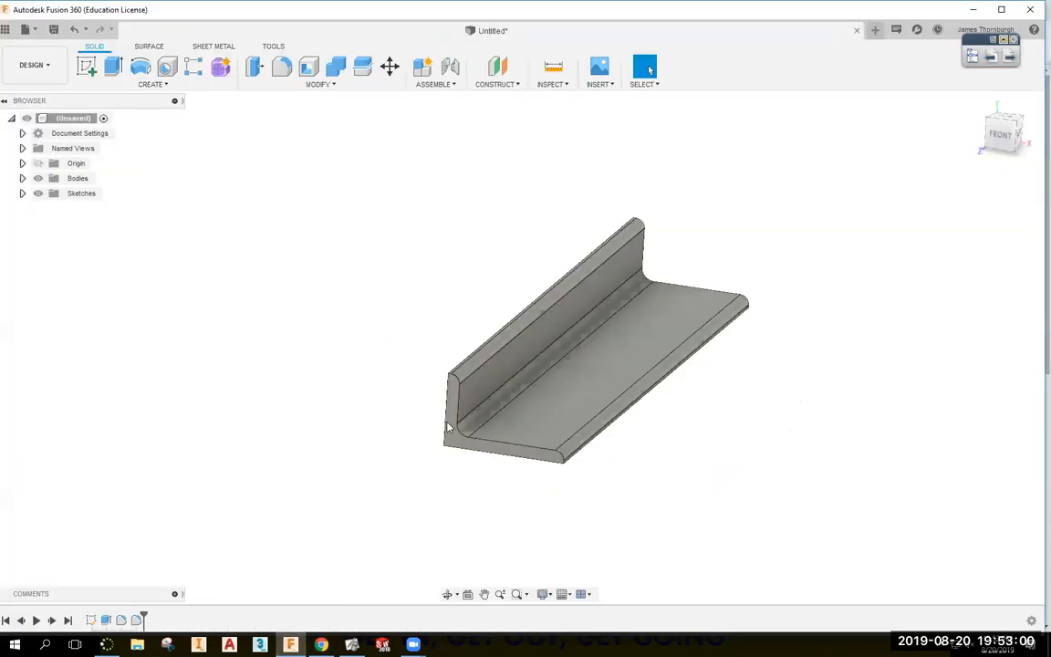
Start a new sketch on a plane beside the angle and draw a rectangle.
left_click(86, 67)
left_click(669, 262)
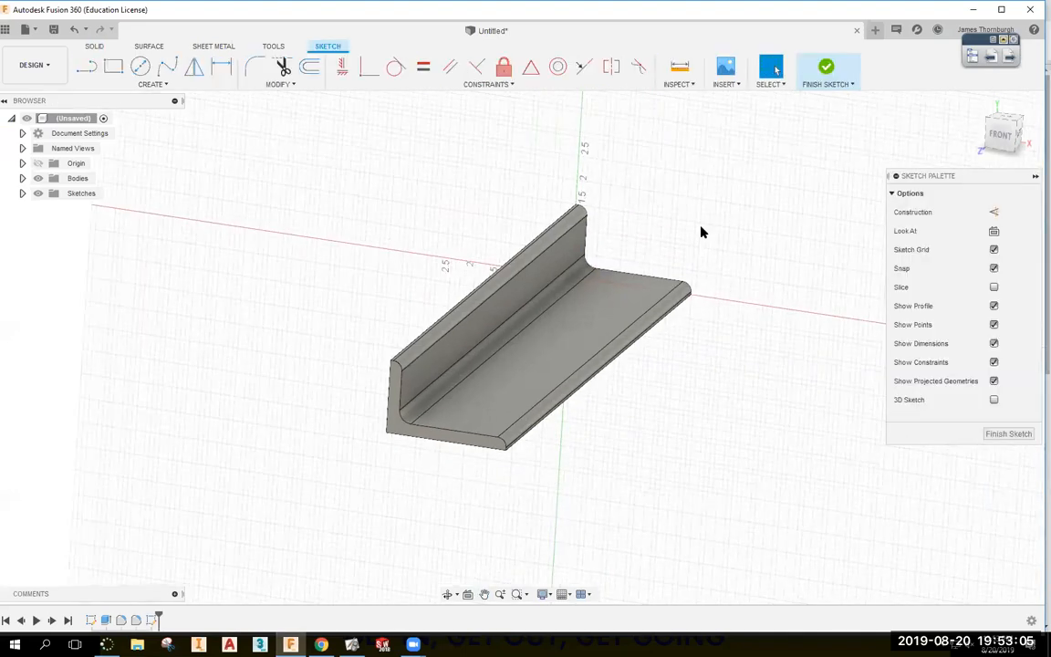
left_click(114, 66)
left_click(769, 308)
left_click(880, 215)
key("Escape")
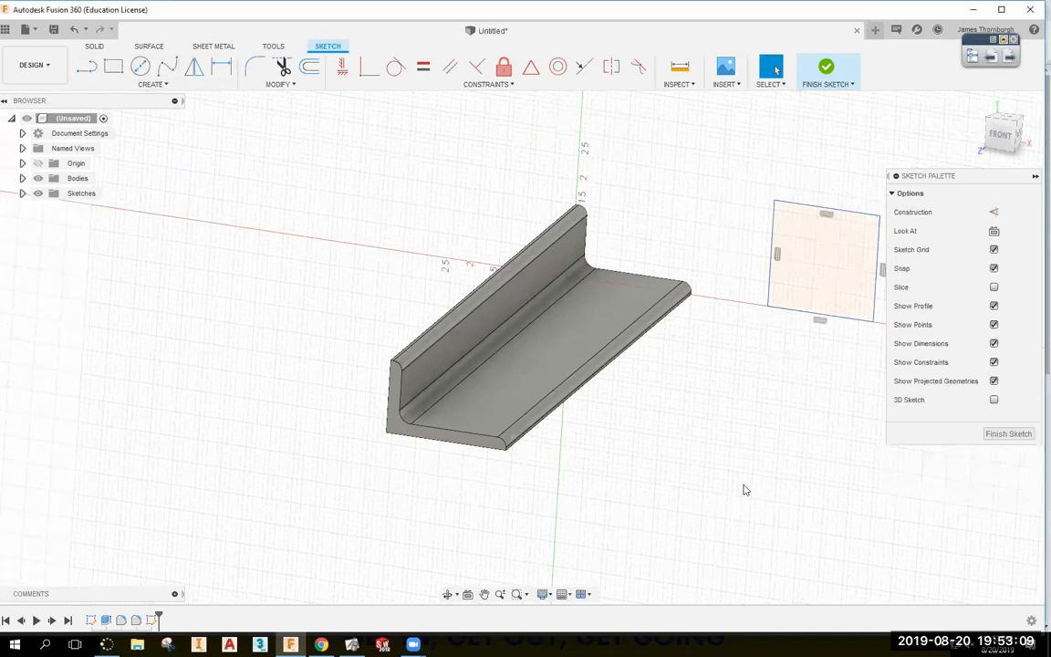
Reposition and resize the rectangle, constraining its bottom edge coincident with the sketch origin.
middle_click_drag(743, 476, 715, 460)
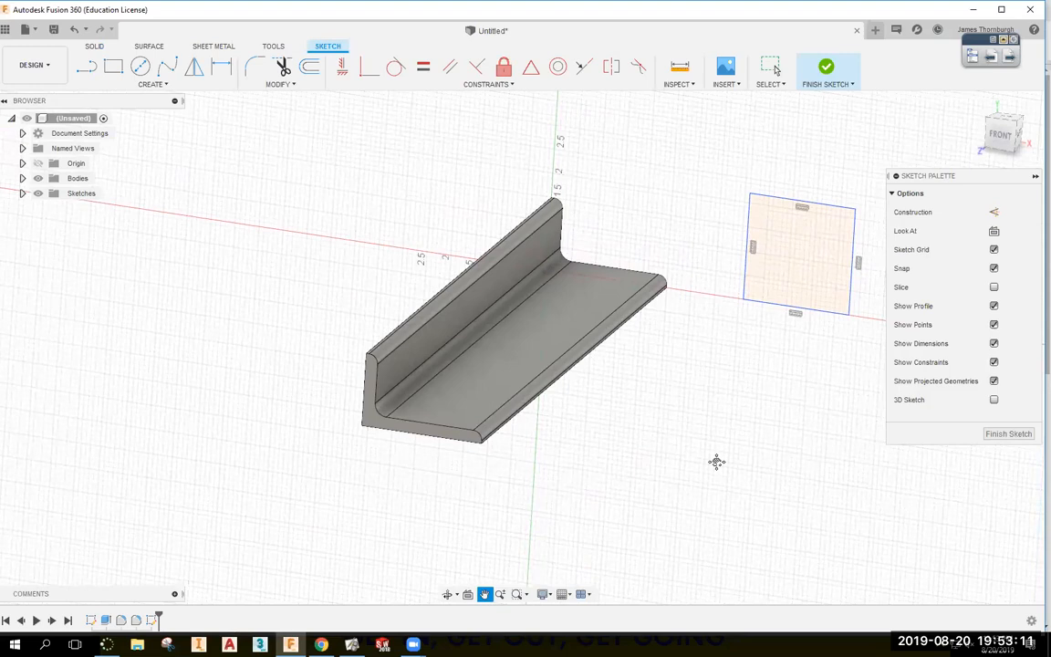
left_click_drag(746, 302, 774, 338)
double_click(842, 204)
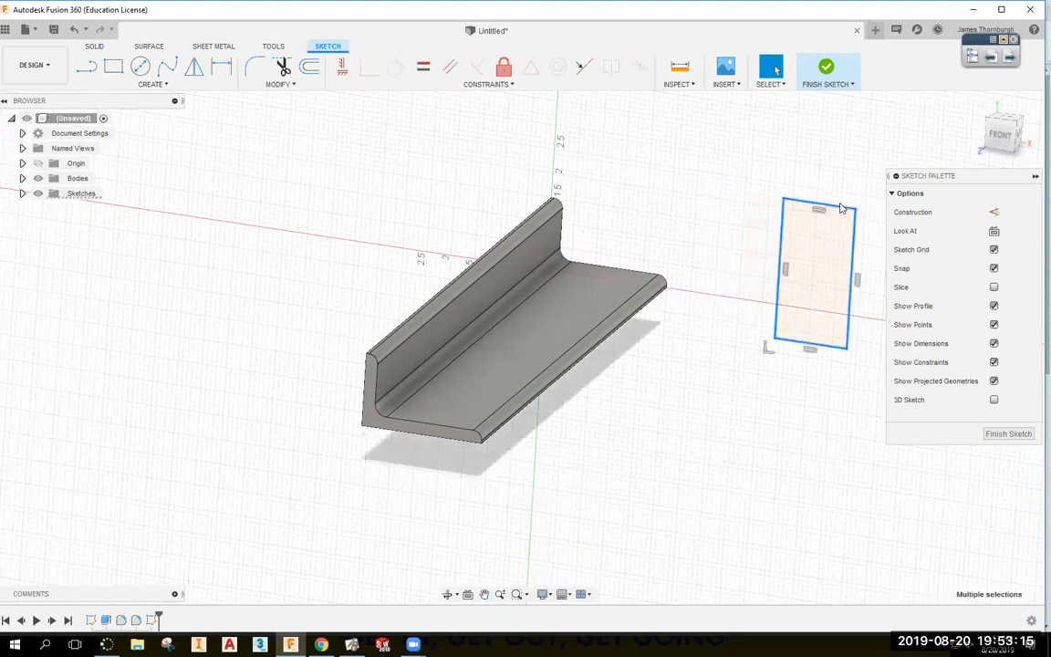
left_click_drag(842, 204, 833, 176)
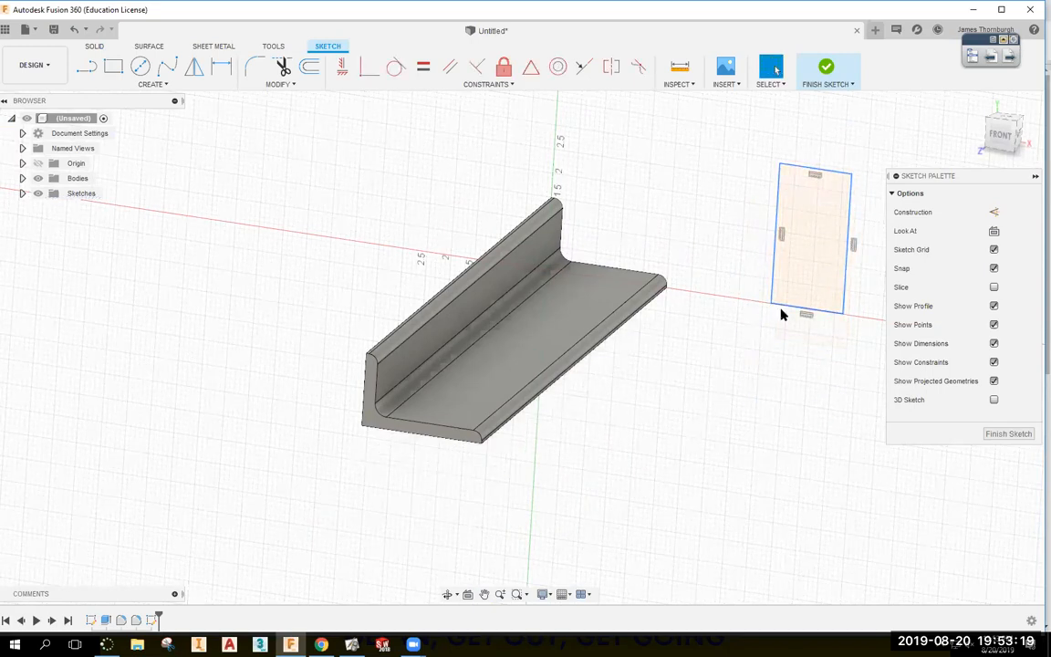
middle_click_drag(545, 274, 783, 422, "shift")
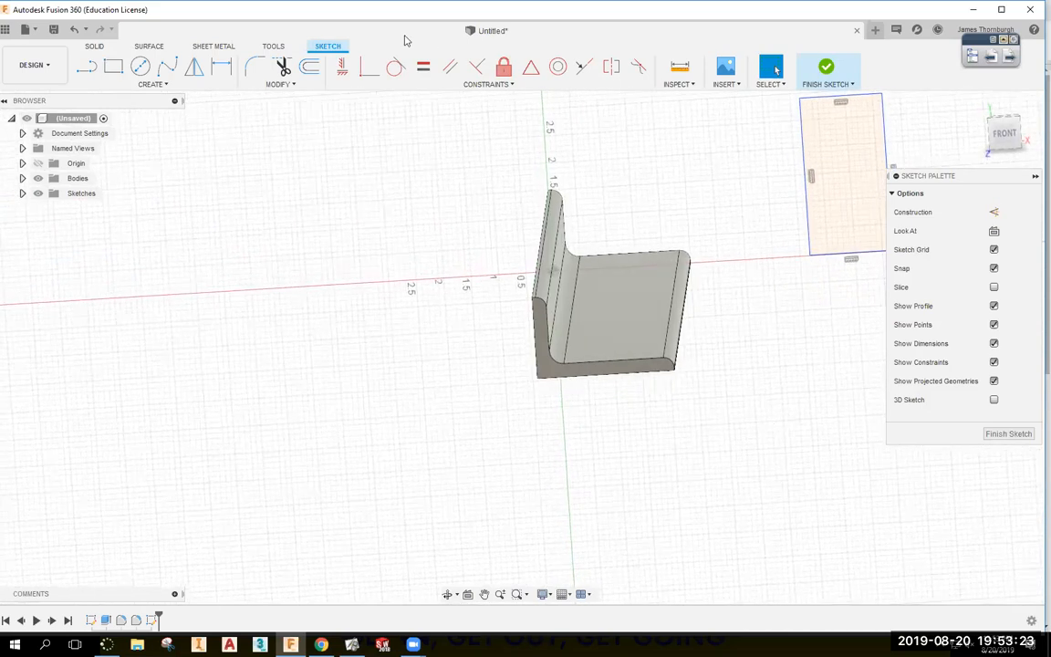
left_click(366, 69)
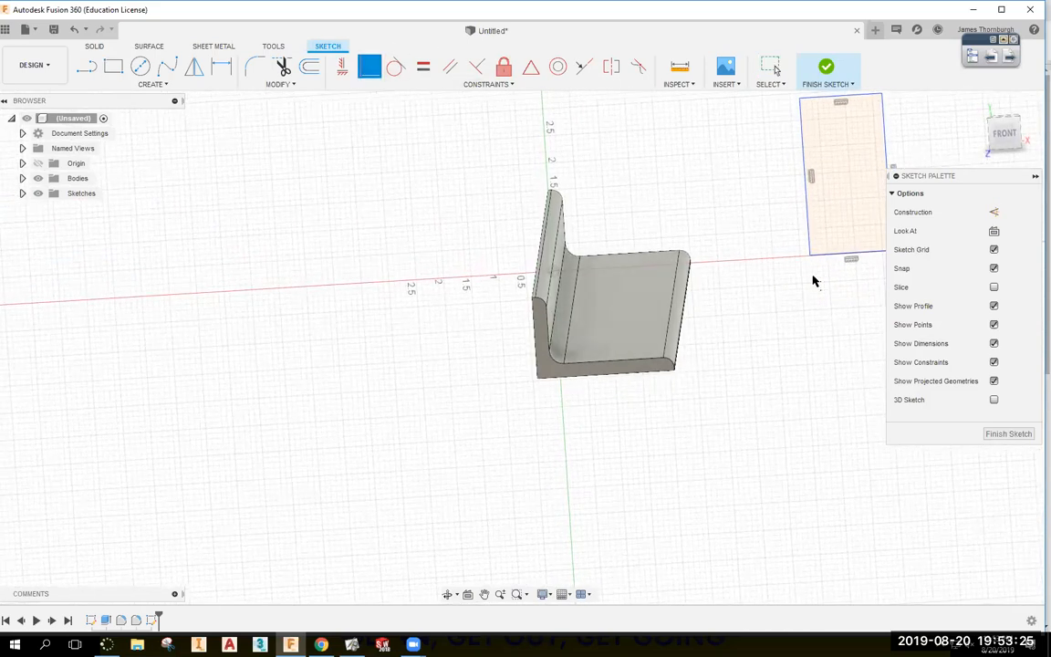
left_click(842, 252)
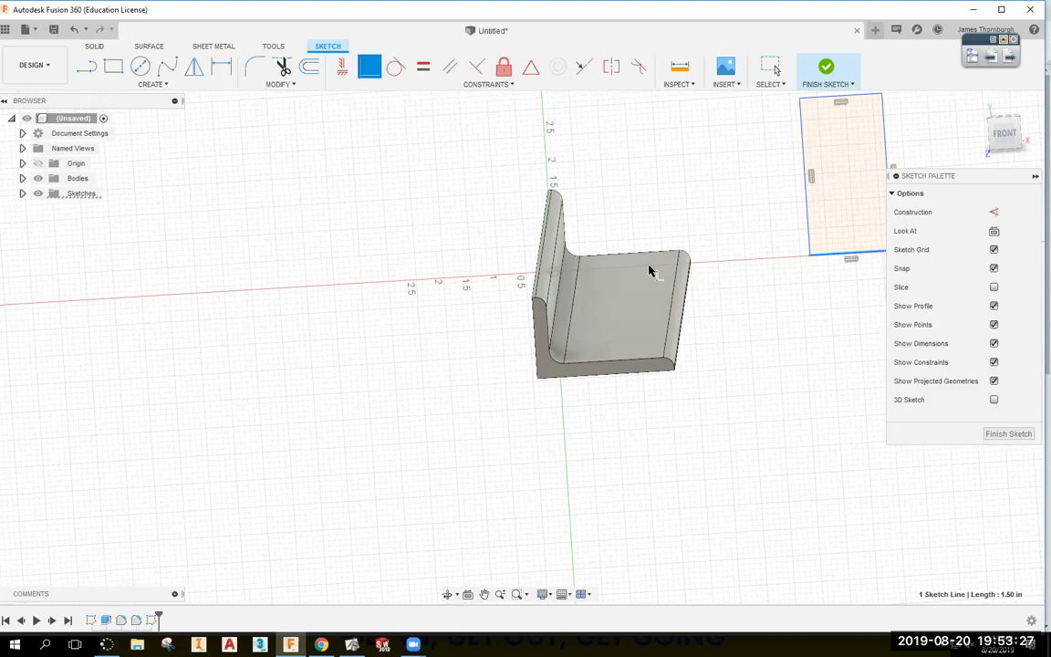
left_click(553, 279)
middle_click_drag(565, 356, 772, 270, "shift")
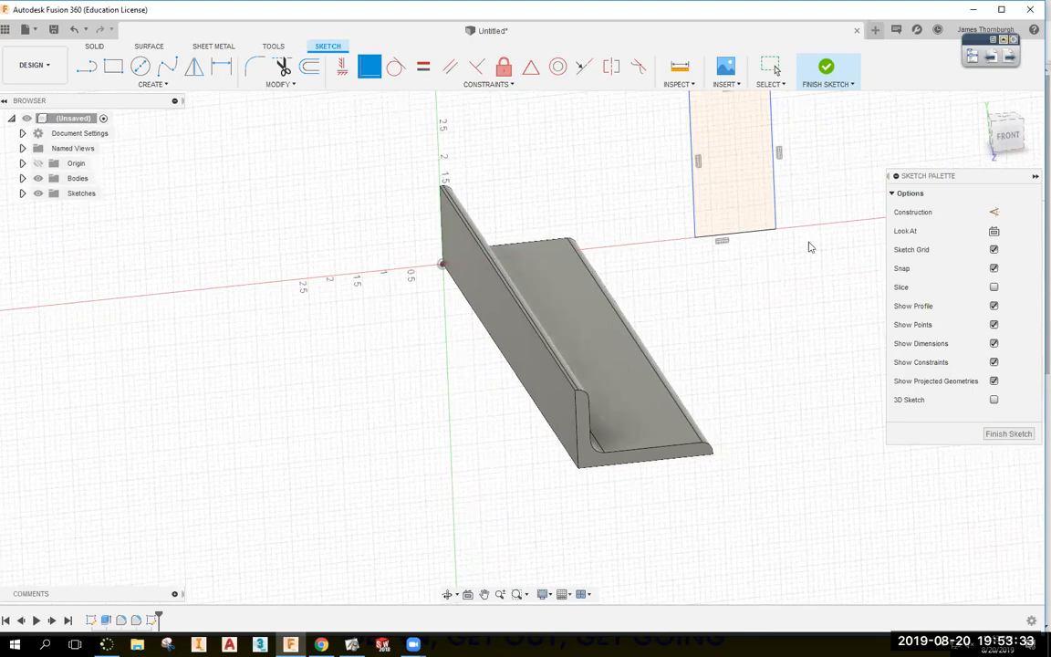
key("Escape")
left_click_drag(775, 235, 769, 230)
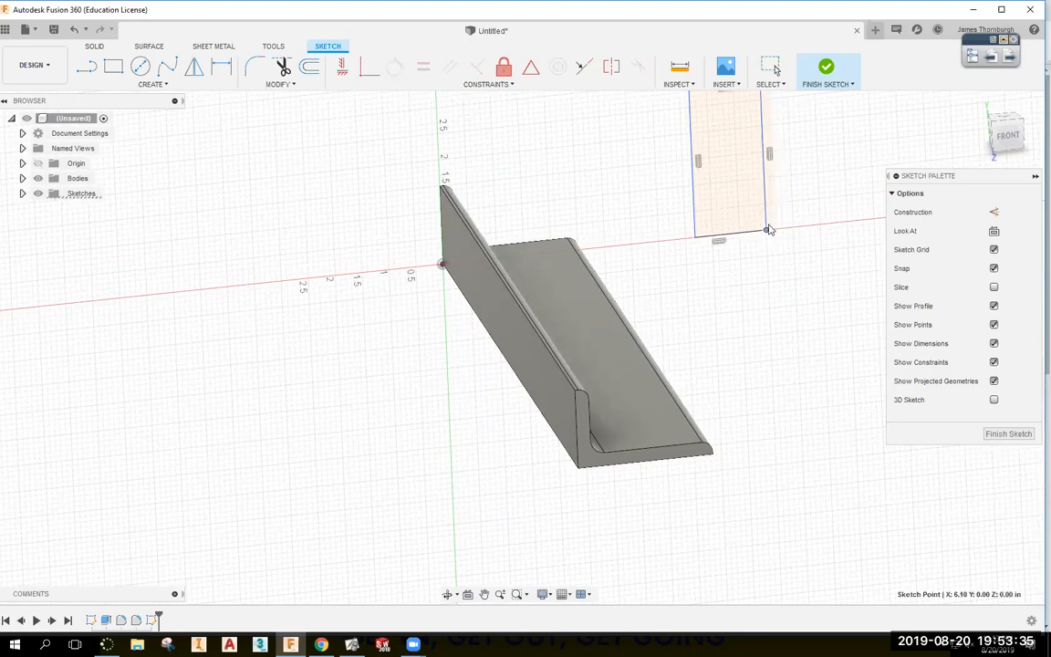
scroll(765, 301, "down", 3)
Dimension the rectangle's left edge 5.00 in from the vertical axis, then shrink it from the top.
key("d")
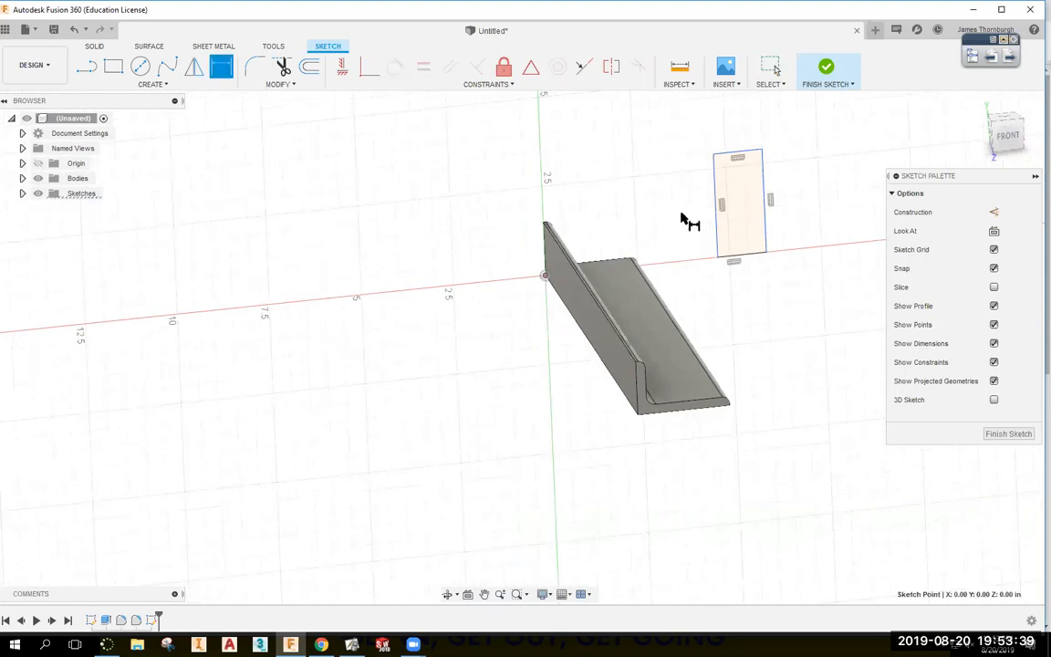
left_click(716, 212)
left_click(670, 185)
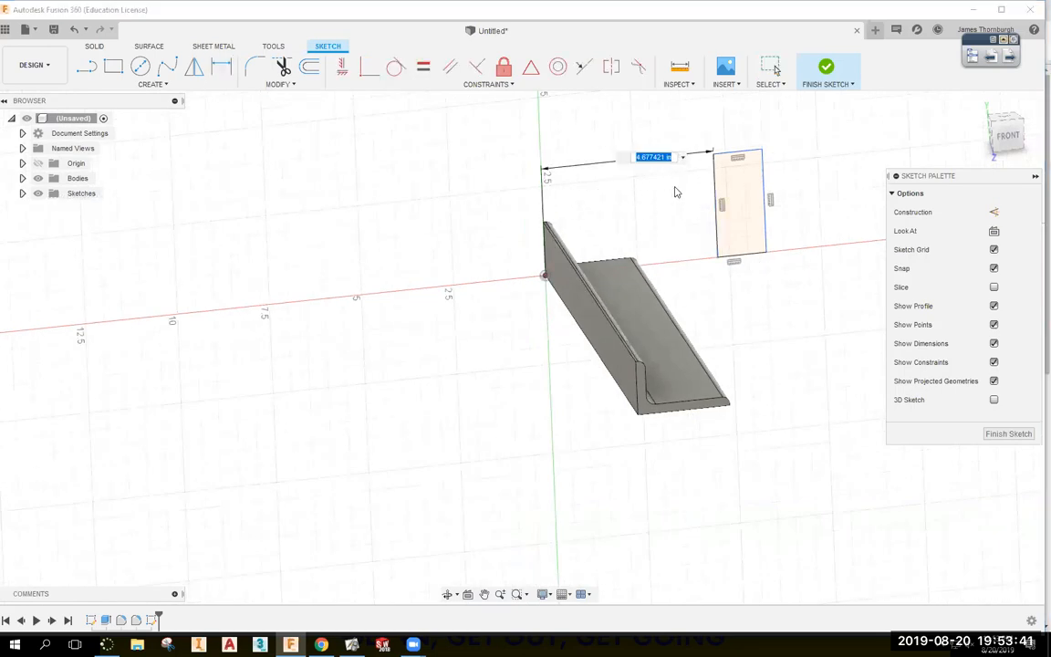
type("5")
key("Return")
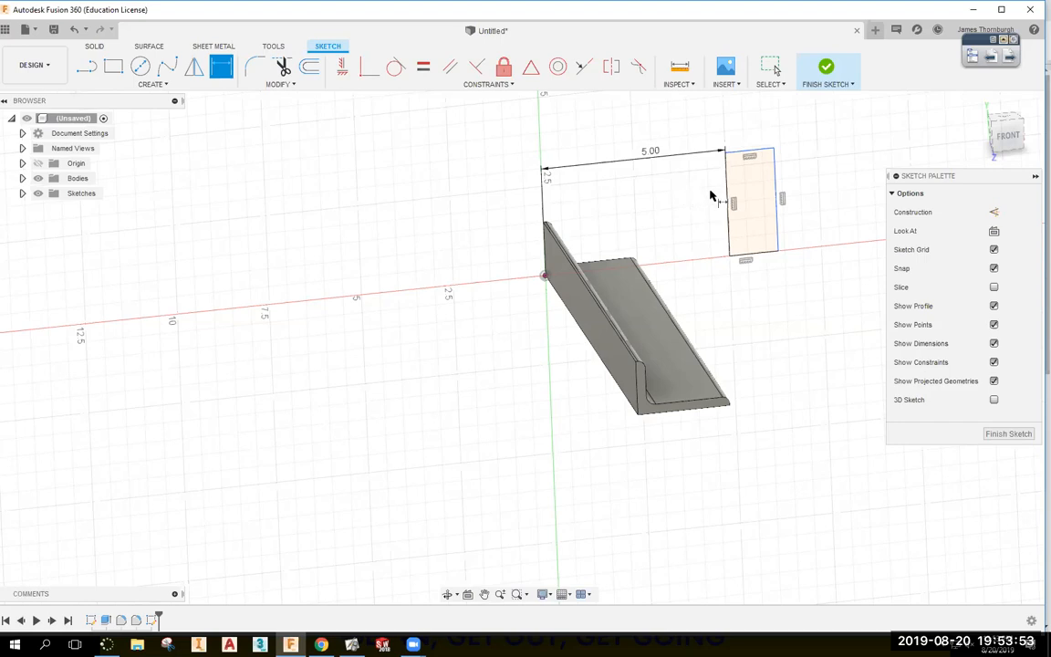
key("Escape")
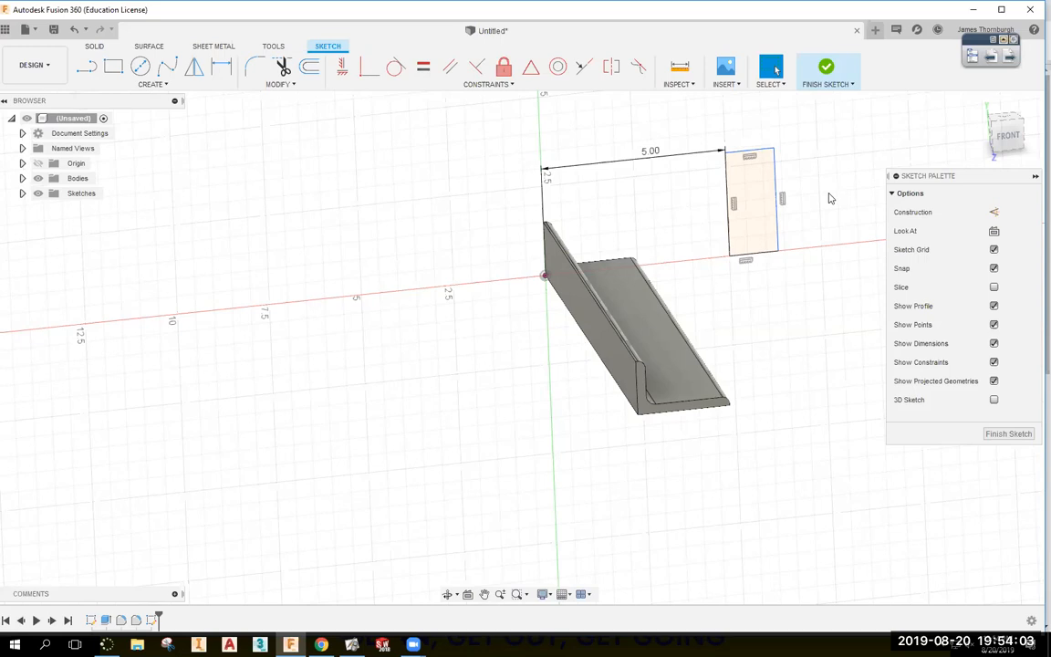
left_click(774, 150)
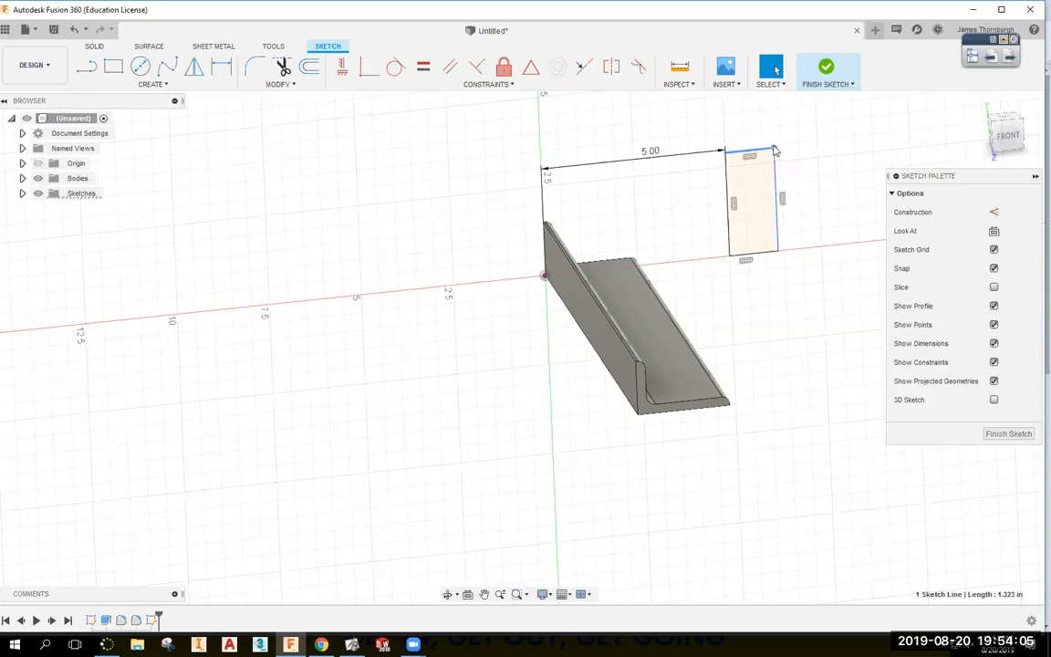
mouse_move(775, 149)
left_mouse_down()
mouse_move(773, 229)
mouse_move(797, 149)
mouse_move(818, 224)
mouse_move(807, 148)
mouse_move(866, 195)
mouse_move(790, 128)
mouse_move(879, 110)
mouse_move(875, 134)
mouse_move(766, 173)
mouse_move(839, 179)
mouse_move(837, 138)
mouse_move(787, 129)
mouse_move(813, 134)
left_mouse_up()
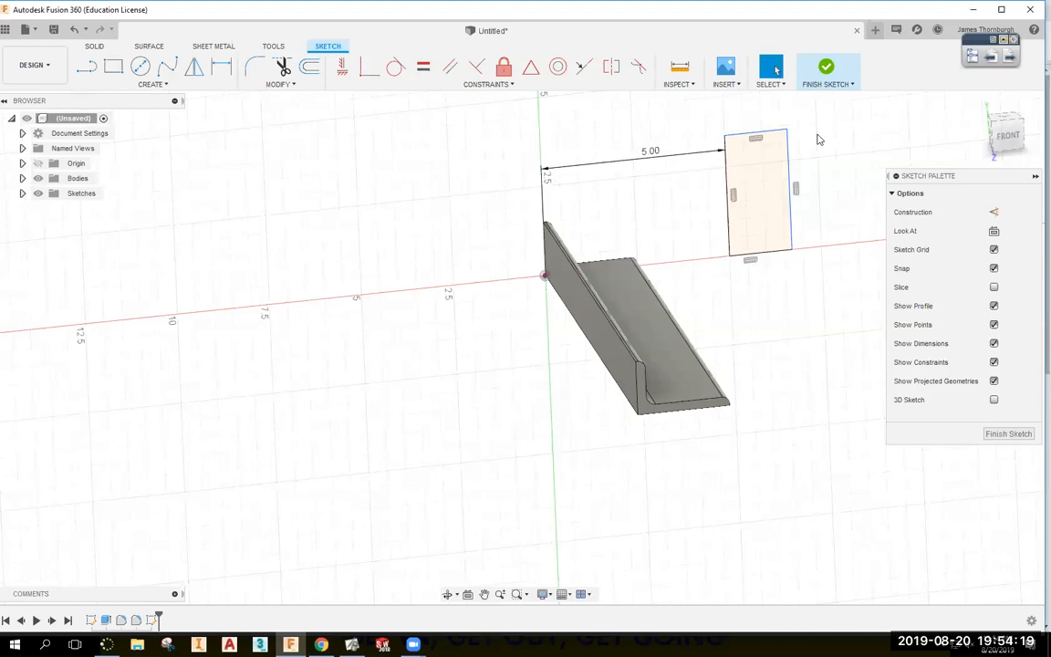
Make the rectangle square with an Equal constraint on its top and right lines, then resize it.
left_click(419, 69)
left_click(758, 133)
left_click(787, 154)
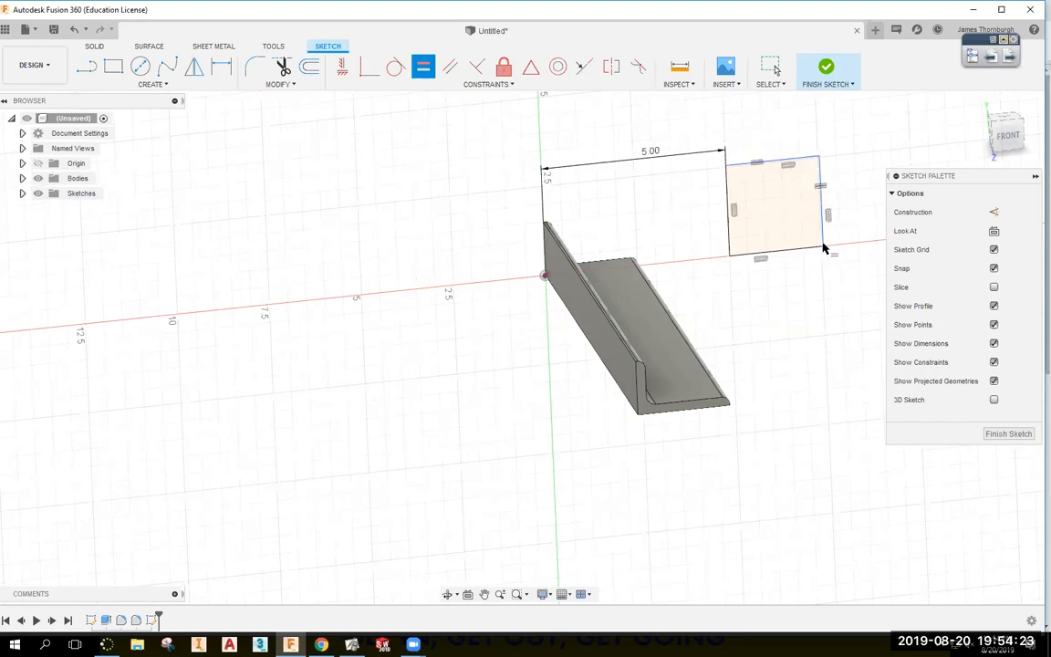
key("Escape")
mouse_move(820, 155)
left_mouse_down()
mouse_move(839, 129)
mouse_move(773, 230)
mouse_move(844, 130)
mouse_move(789, 192)
mouse_move(833, 147)
mouse_move(879, 134)
left_mouse_up()
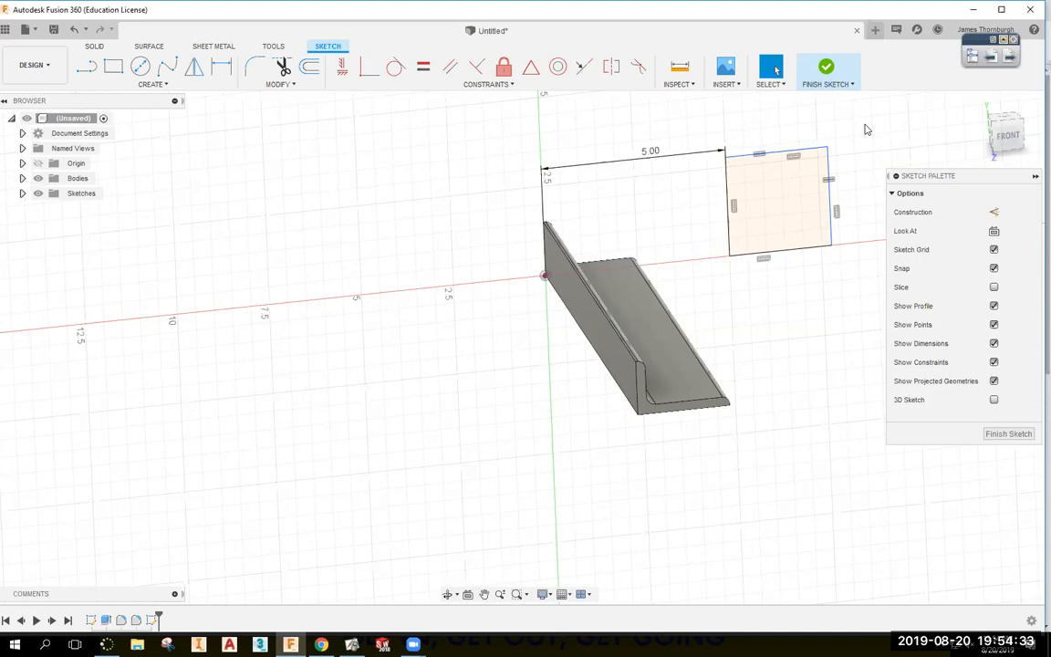
Add a width dimension to the square's top line and finish the sketch.
key("d")
left_click(755, 152)
left_click(755, 125)
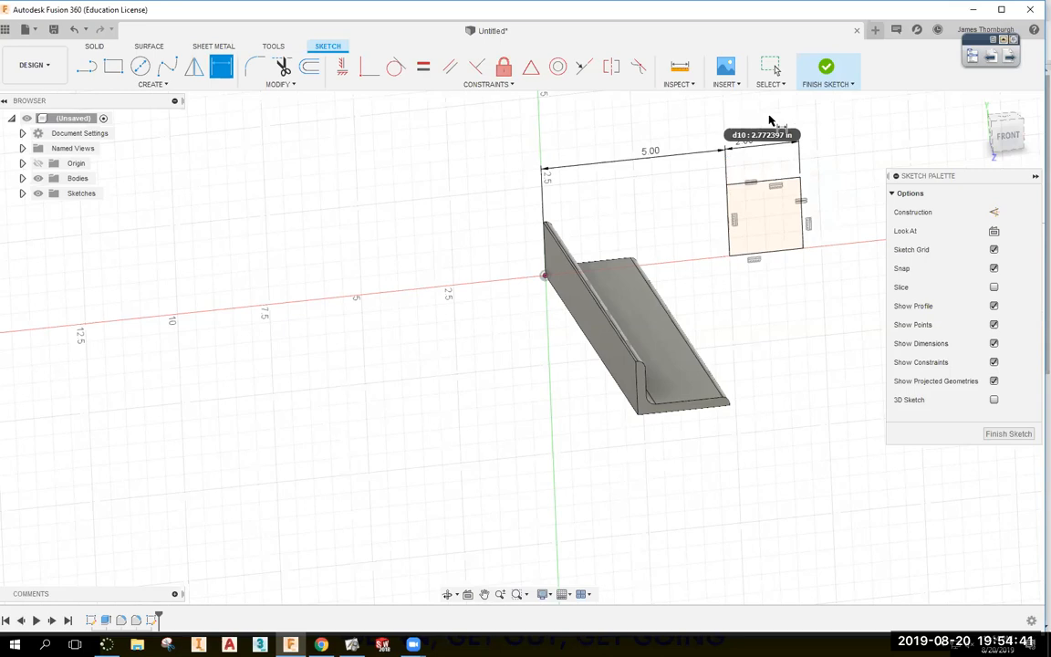
left_click(824, 68)
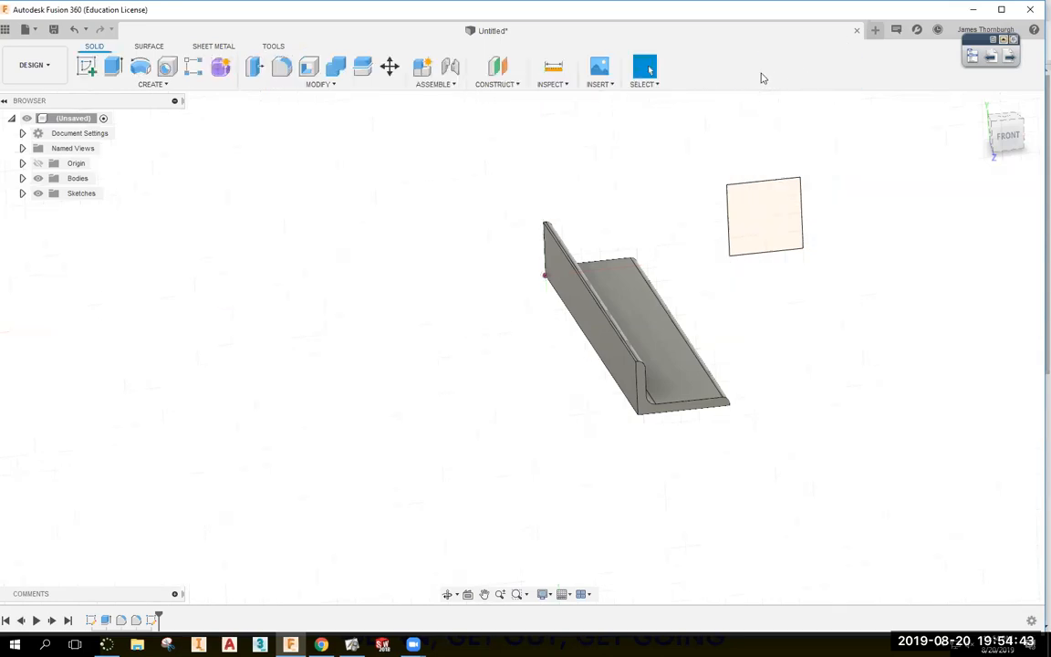
Extrude the square profile 28 in into a solid bar, checking the length on the assignment page.
left_click(111, 68)
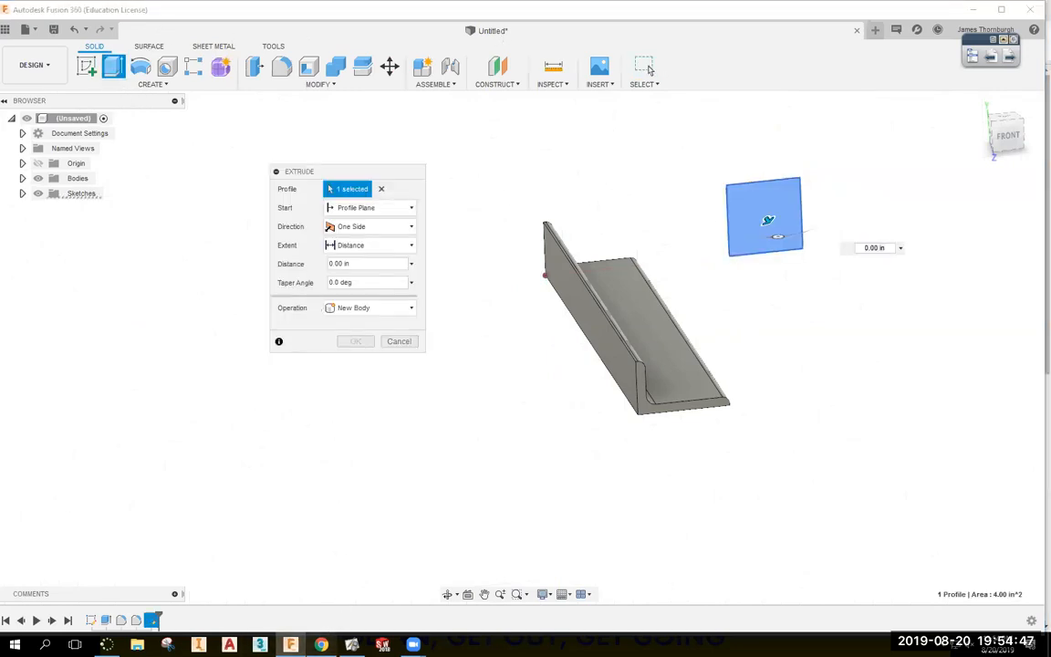
left_click(321, 644)
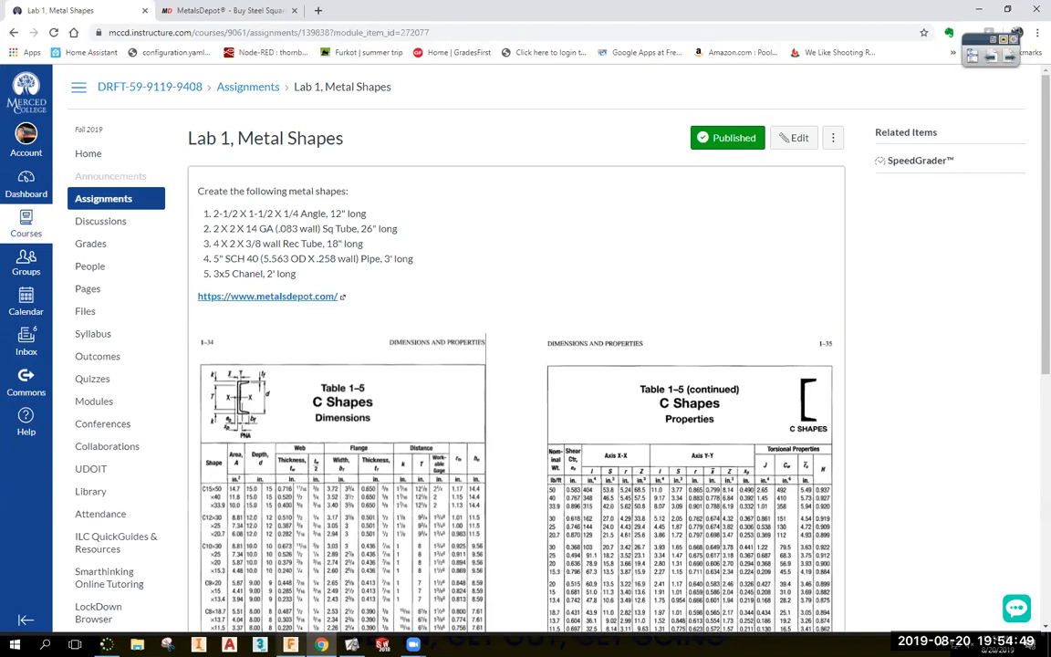
left_click(290, 644)
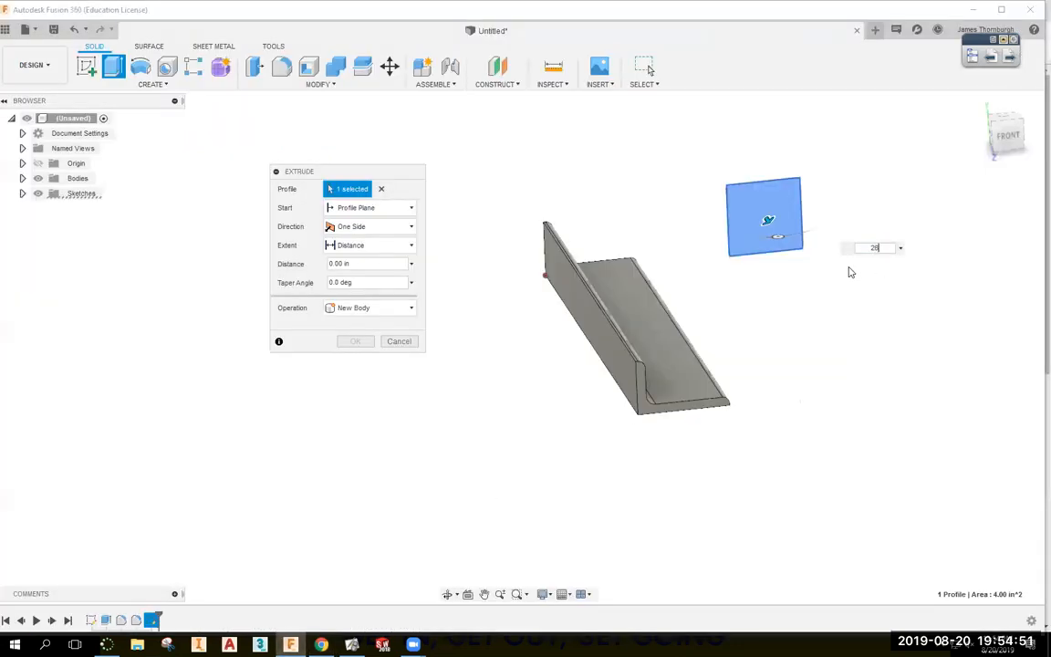
key("Return")
key("Return")
mouse_move(955, 291)
middle_mouse_down()
mouse_move(921, 277)
mouse_move(957, 270)
middle_mouse_up()
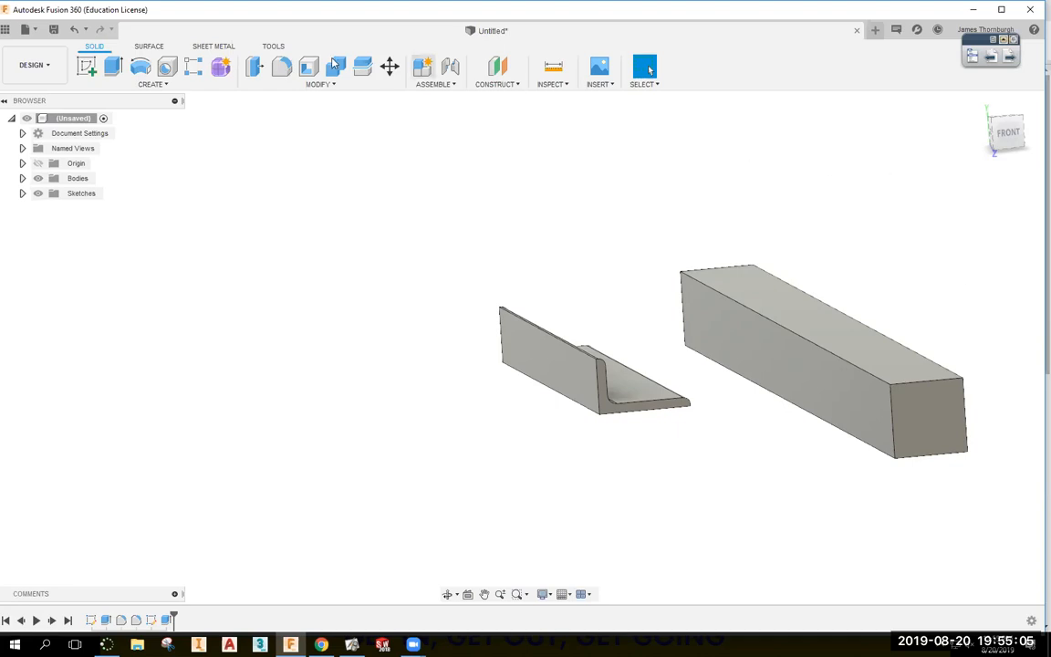
Select the square bar's four long edges for a fillet, deselecting a wrongly picked hidden edge.
left_click(281, 67)
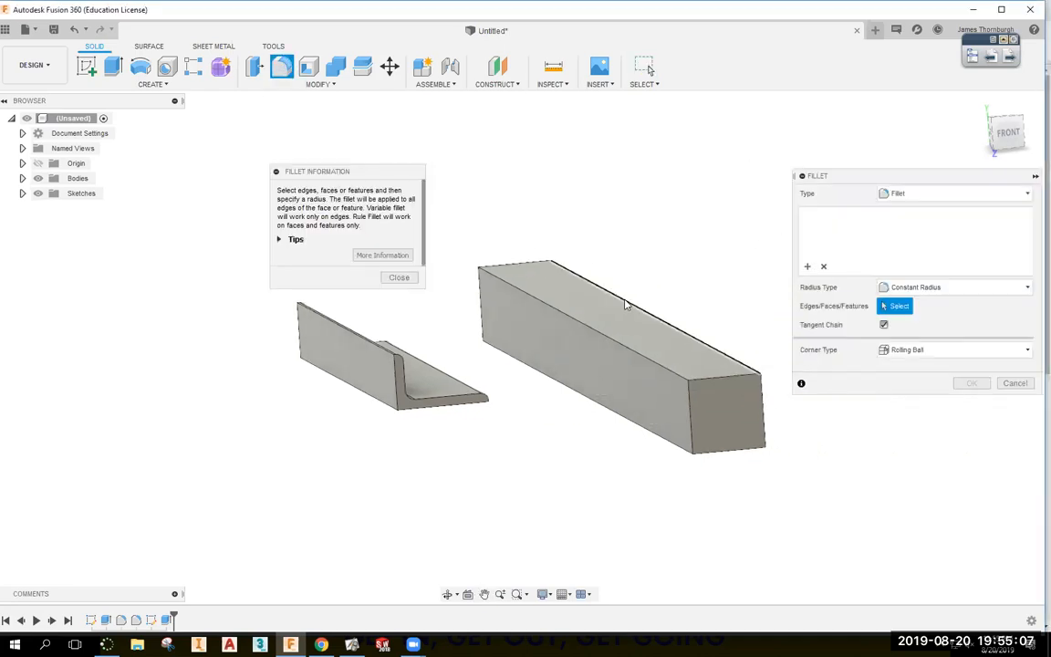
left_click(623, 346)
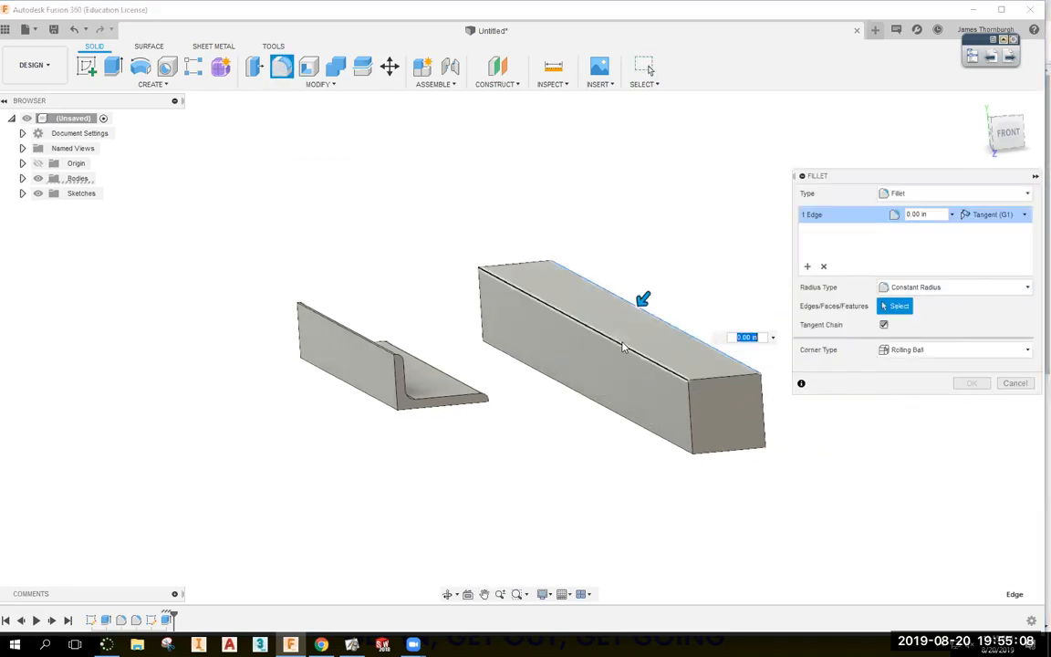
left_click(633, 420)
left_click(745, 442)
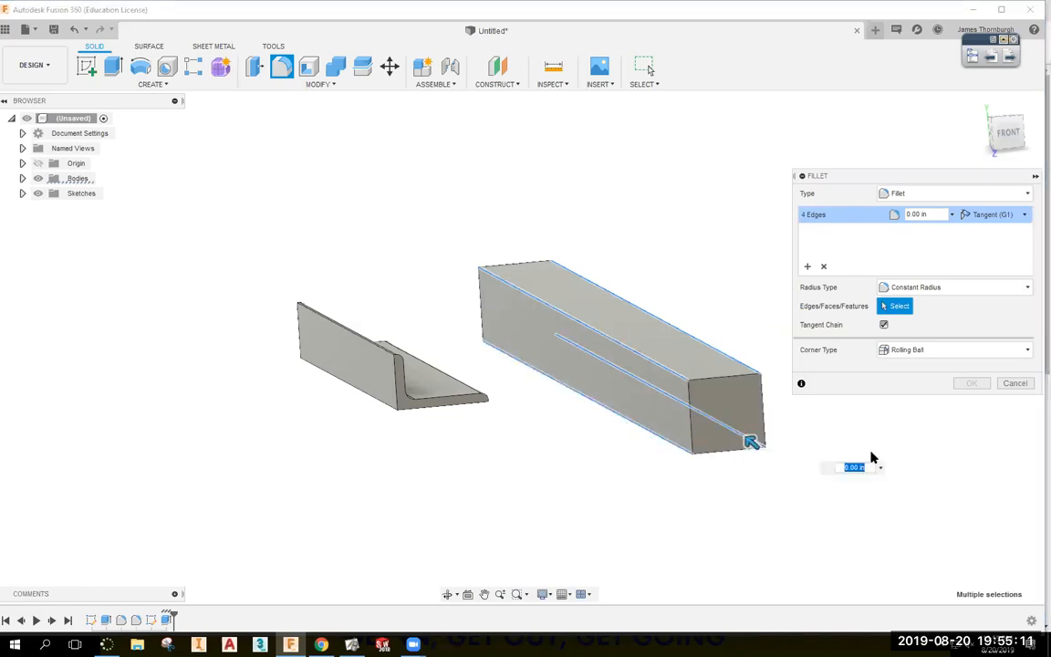
left_click(710, 424)
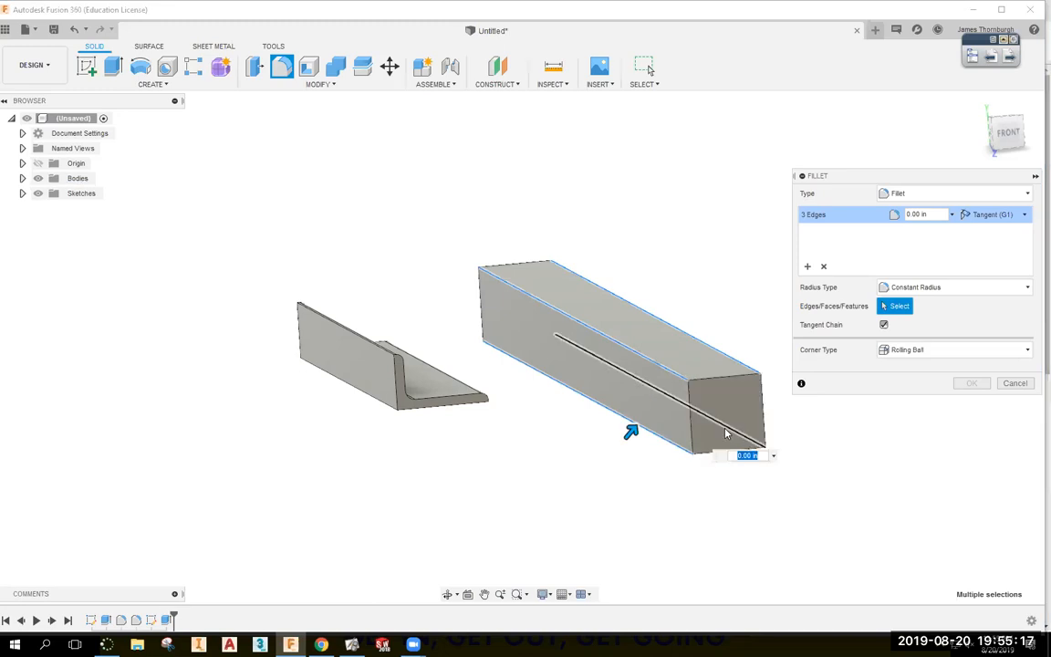
middle_click_drag(725, 433, 676, 397, "shift")
left_click(679, 400)
middle_click_drag(744, 534, 722, 499, "shift")
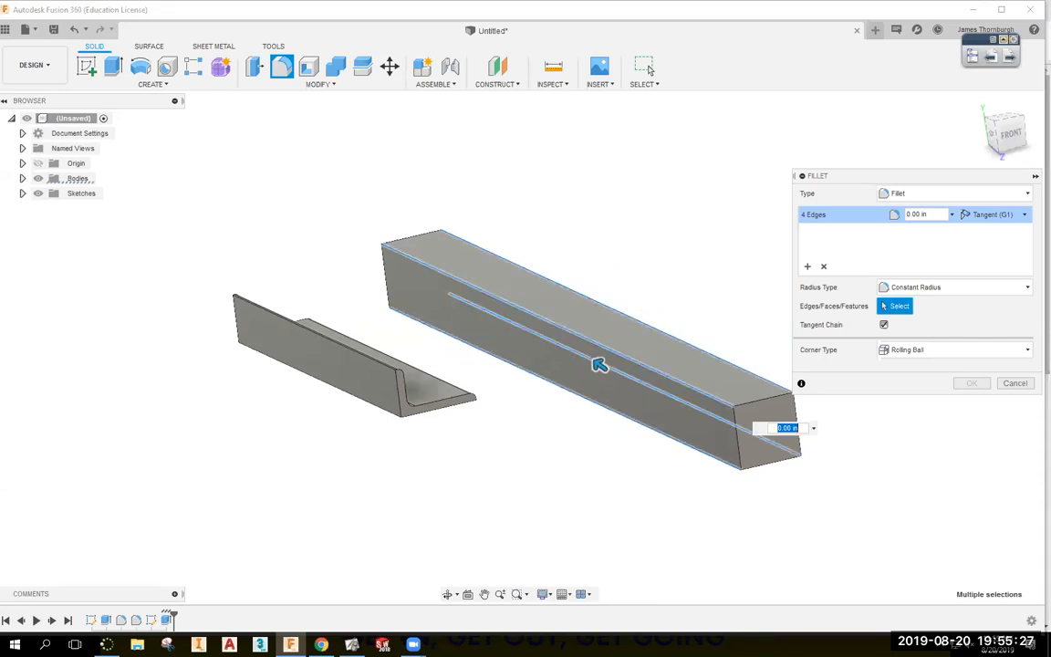
Set the fillet radius from the 0.083 in wall thickness and apply it to the four edges.
key("alt+Tab")
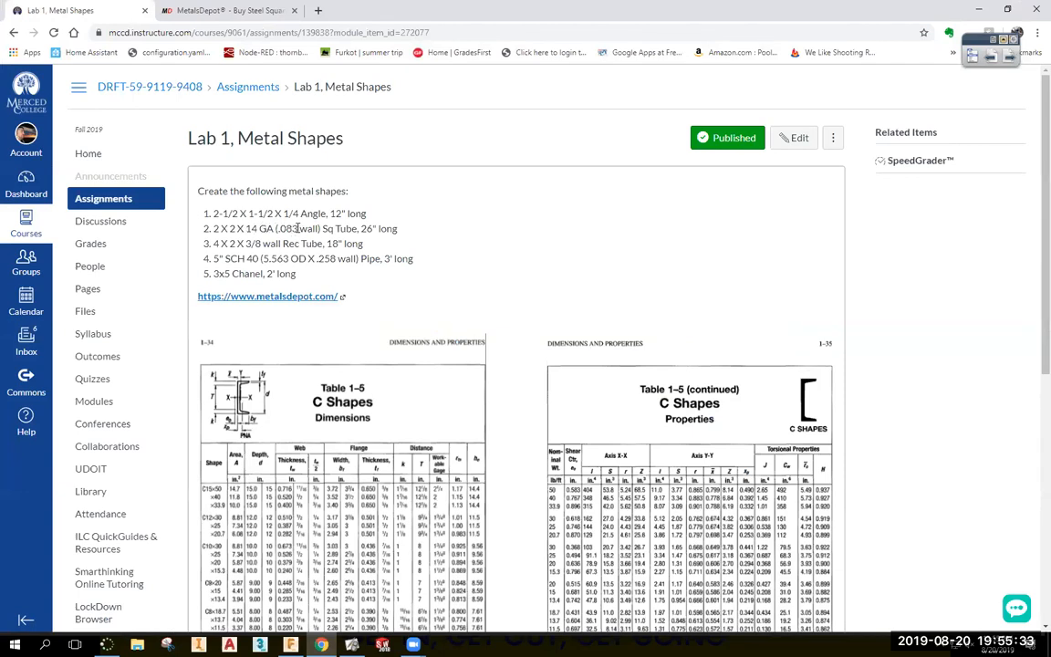
left_click(290, 643)
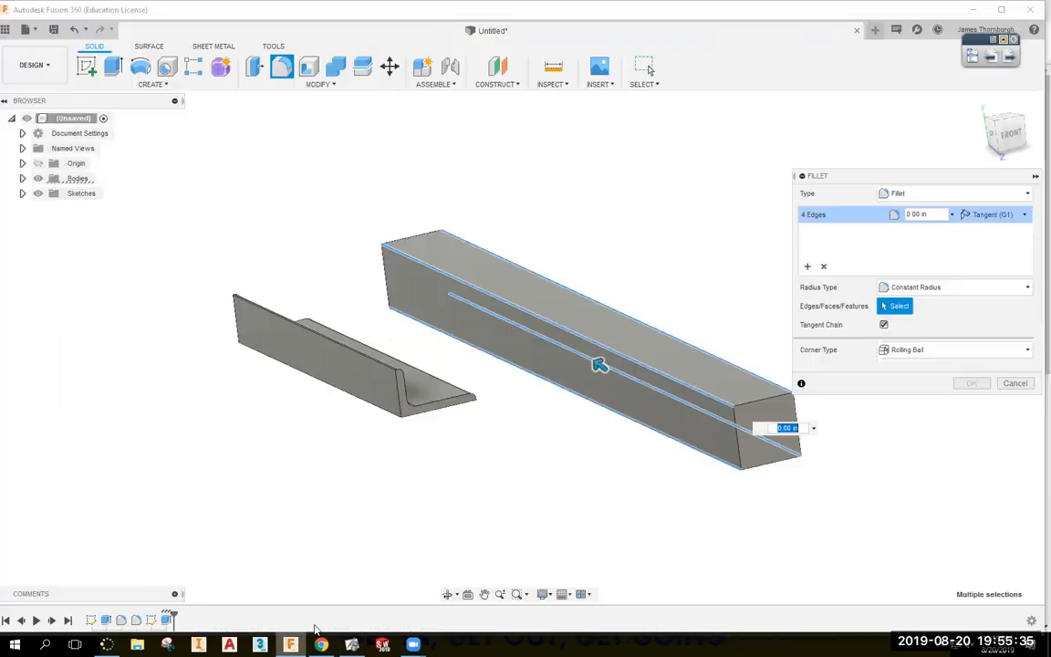
left_click_drag(933, 216, 874, 218)
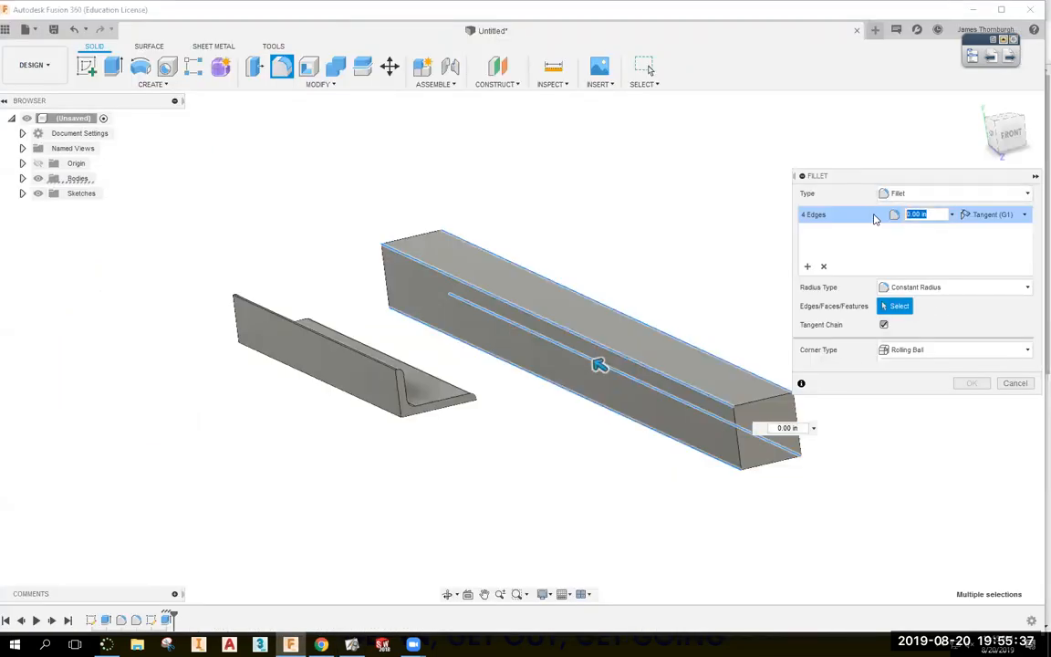
type(".083\"")
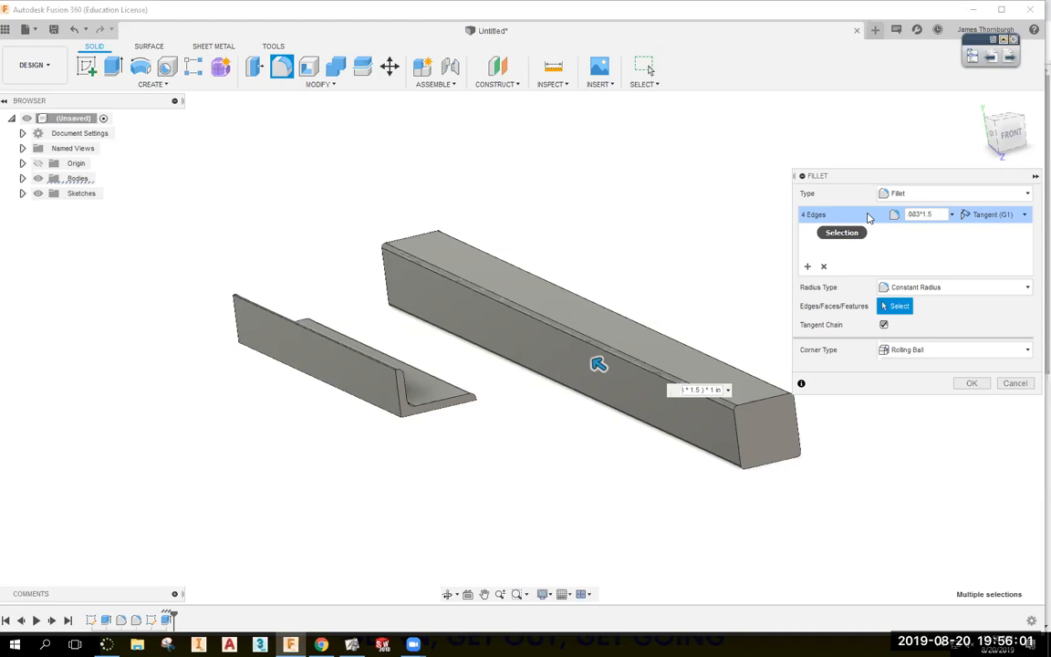
key("Return")
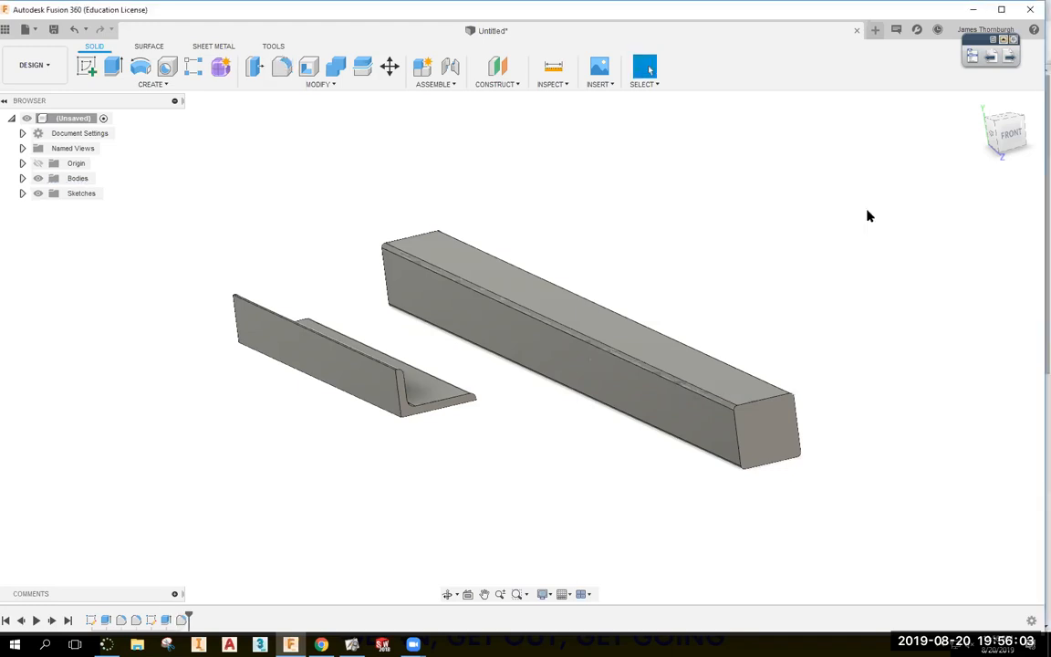
Shell the square bar with a 0.083 in inside thickness, removing both end faces.
middle_click_drag(840, 202, 842, 200, "shift")
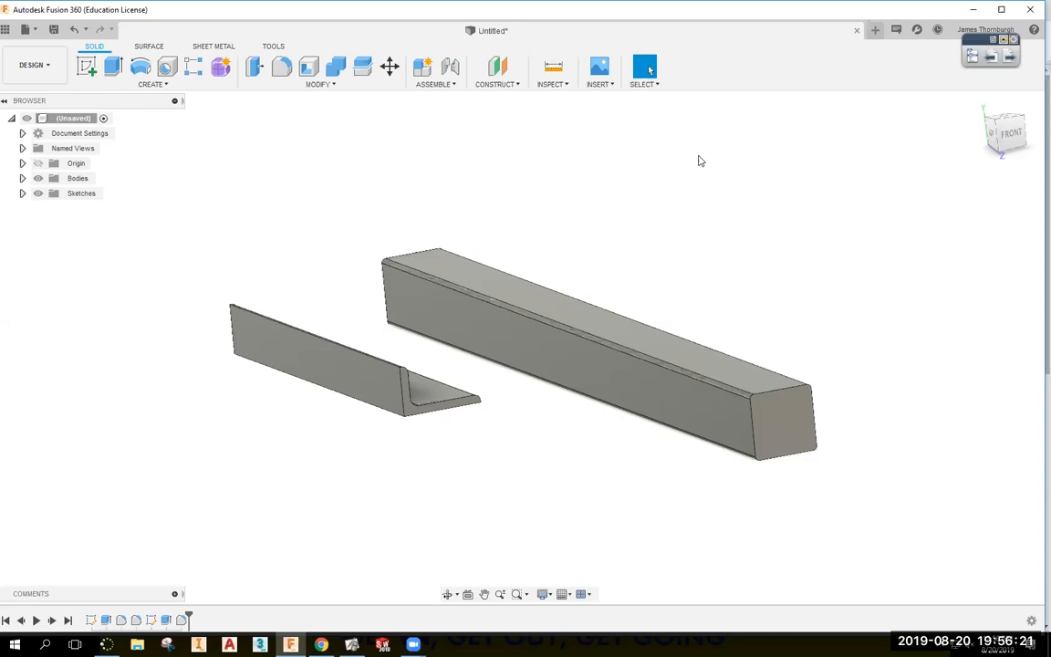
left_click(311, 73)
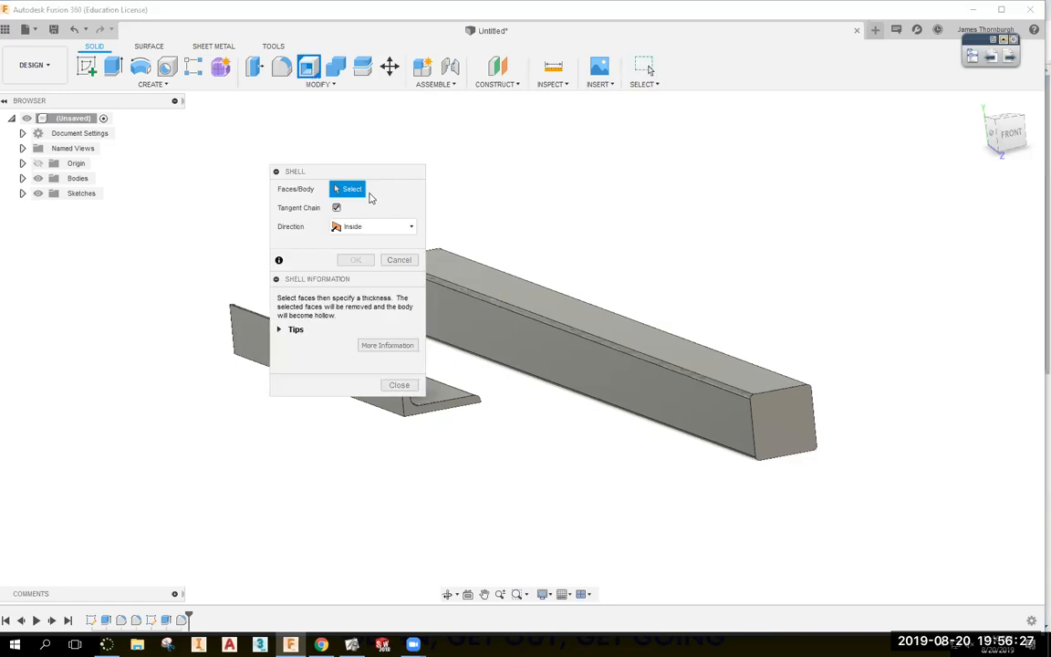
middle_click_drag(410, 174, 584, 193)
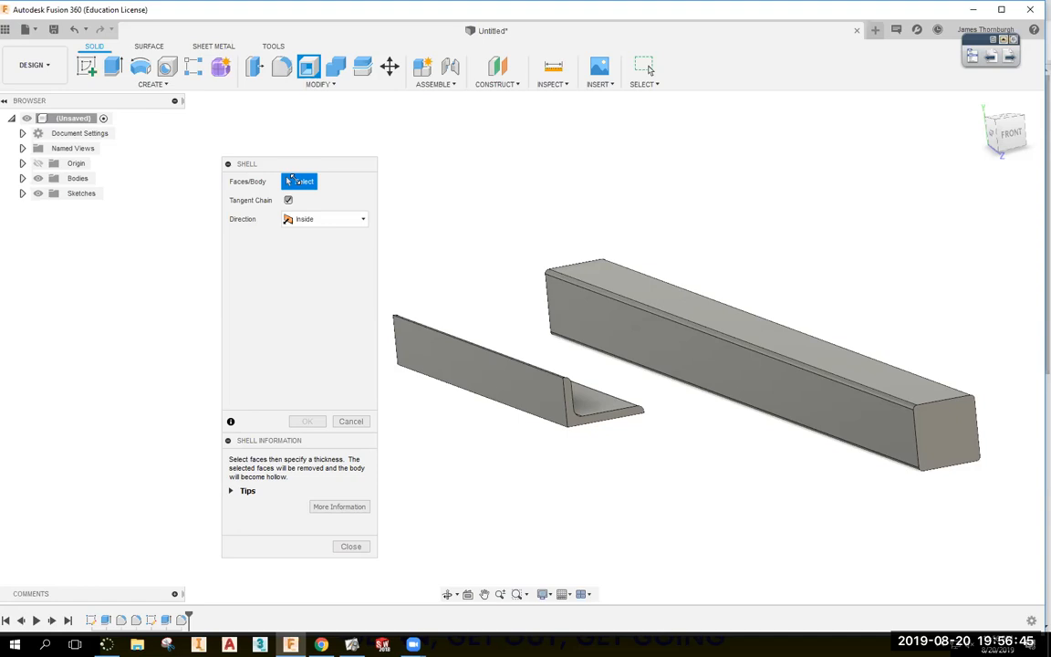
left_click(953, 431)
middle_click_drag(821, 476, 351, 464, "shift")
left_click(402, 529)
middle_click_drag(405, 536, 678, 490, "shift")
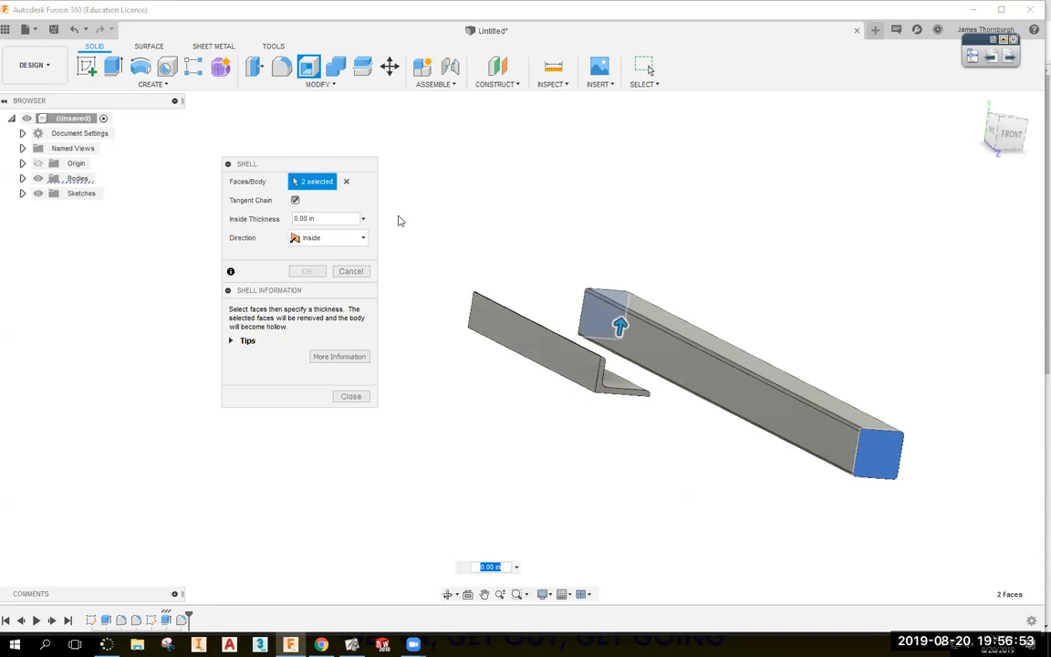
left_click_drag(326, 219, 259, 221)
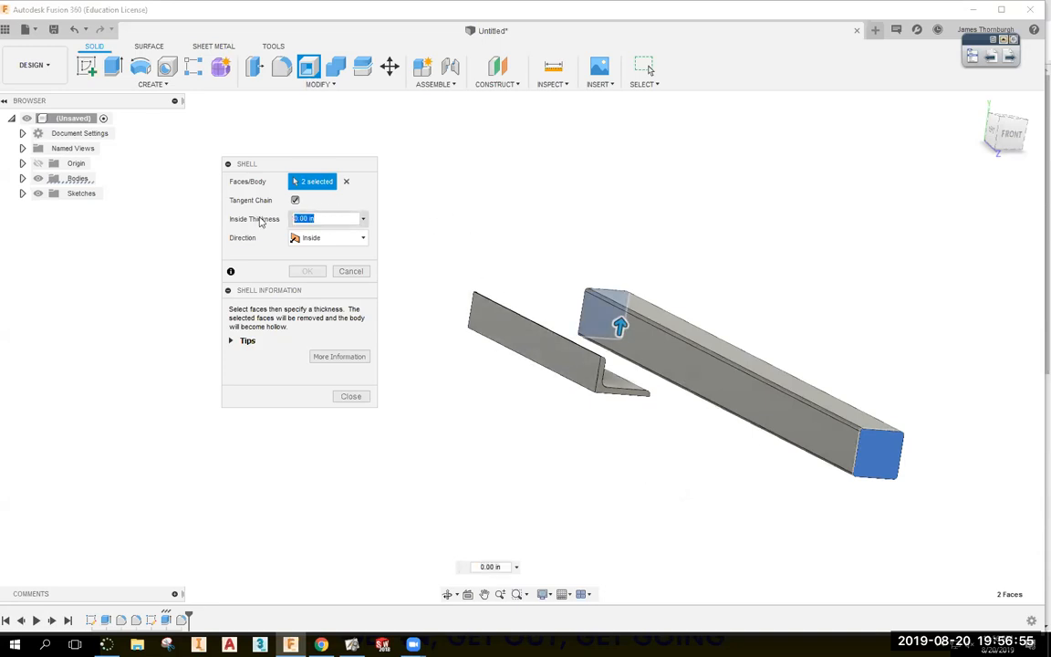
type(".083")
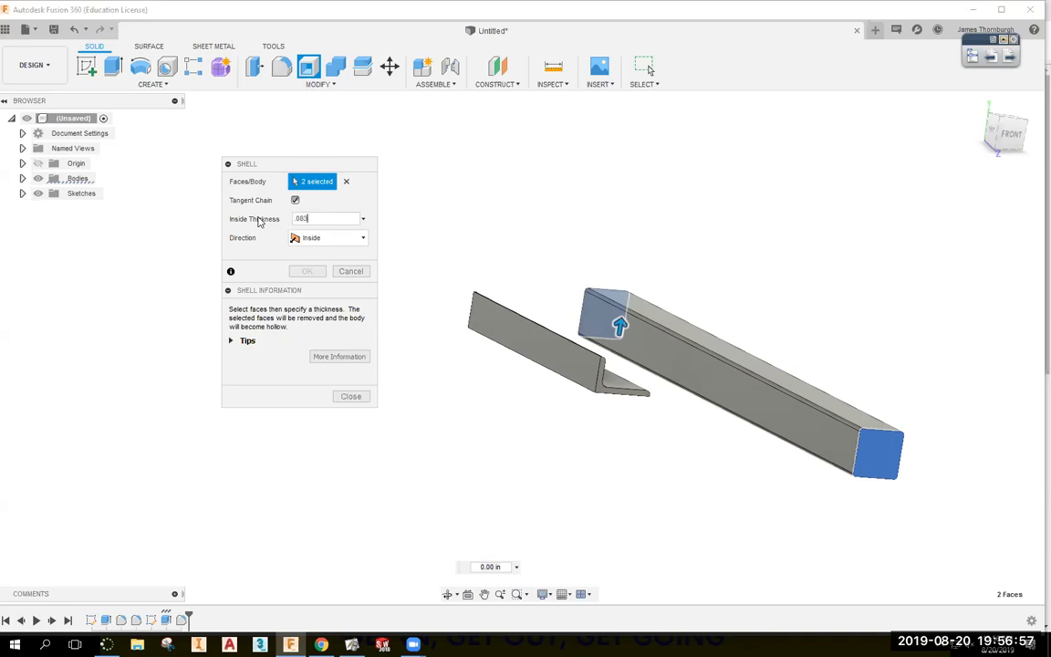
key("Return")
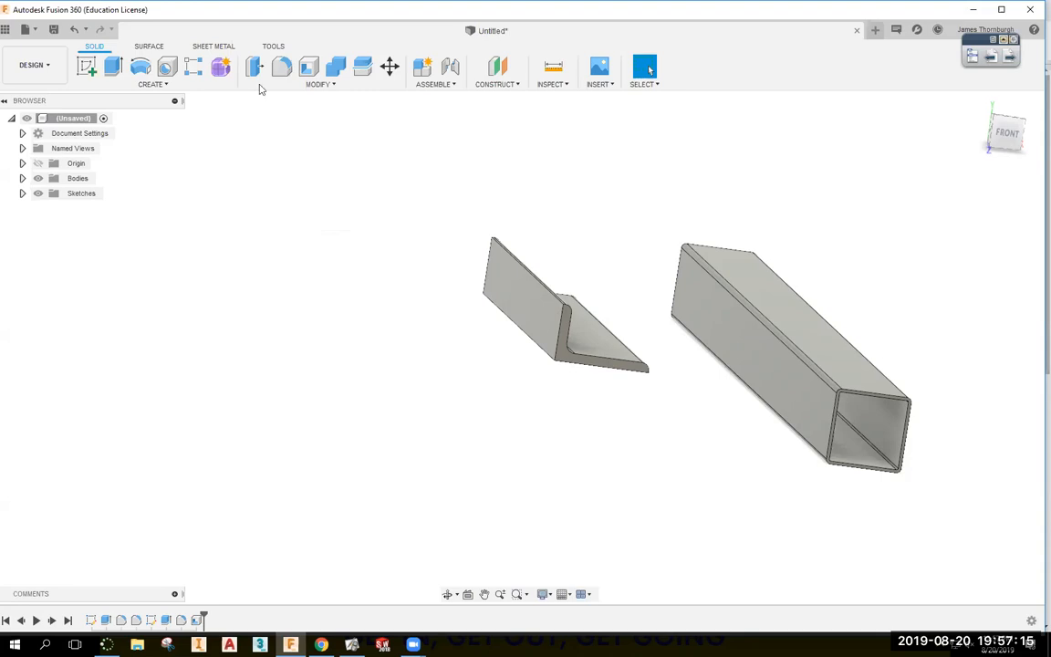
Sketch a rectangle on the angle's face dimensioned 1.50 in high and 2.50 in wide.
mouse_move(617, 212)
middle_mouse_down("shift")
mouse_move(593, 201)
mouse_move(518, 209)
mouse_move(513, 193)
mouse_move(410, 172)
middle_mouse_up("shift")
left_click(89, 69)
left_click(361, 214)
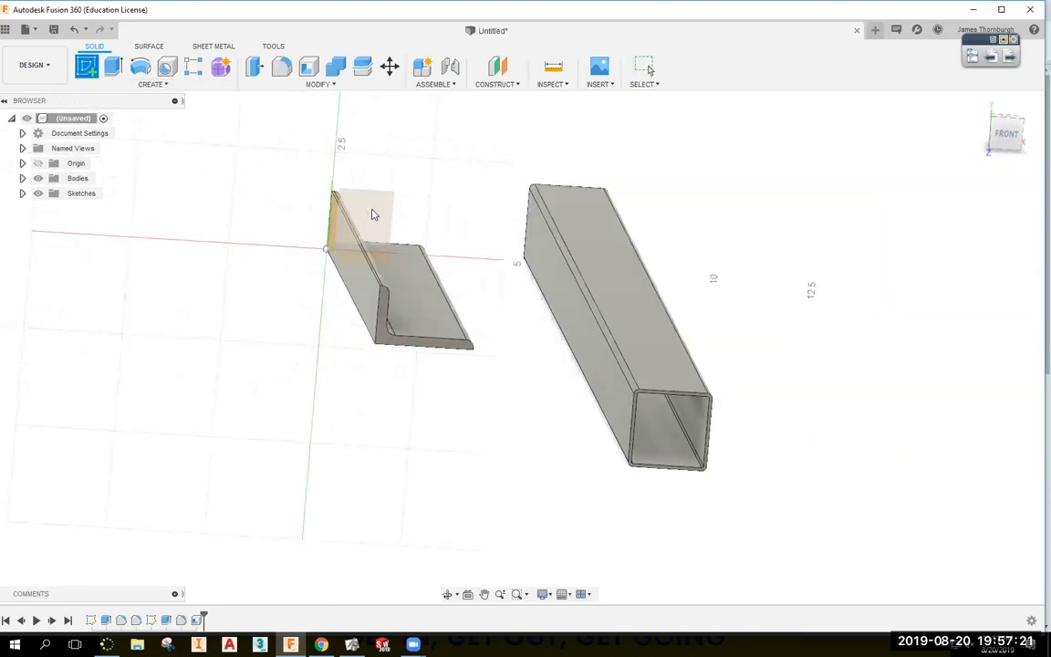
key("r")
left_click(730, 273)
left_click(840, 170)
key("d")
left_click(730, 219)
left_click(691, 210)
type("1")
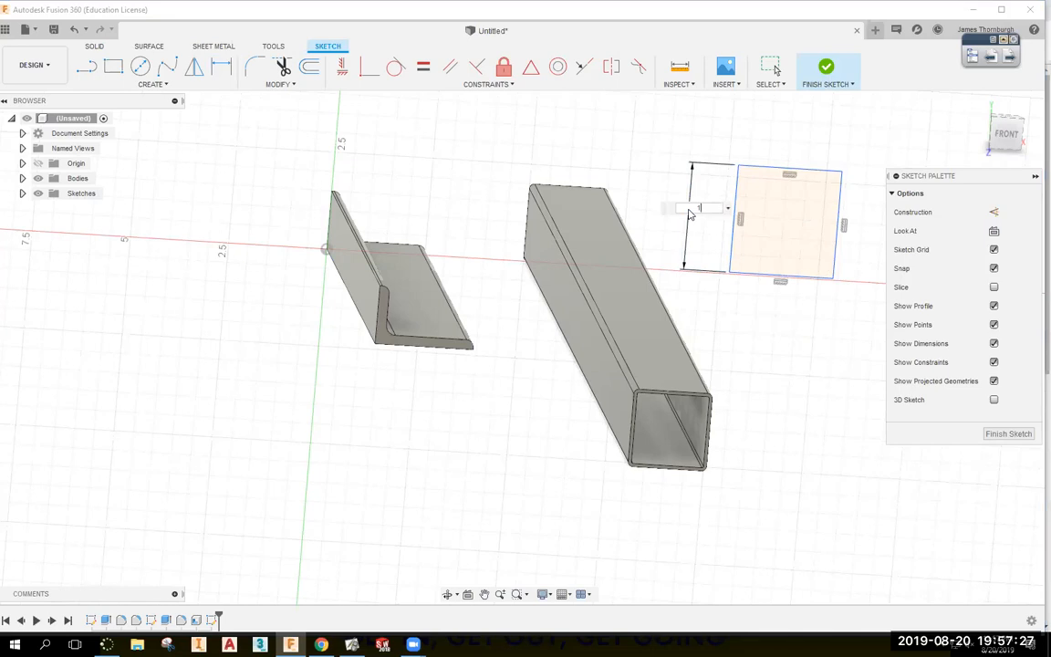
type(".5")
key("Return")
left_click(746, 278)
left_click(750, 301)
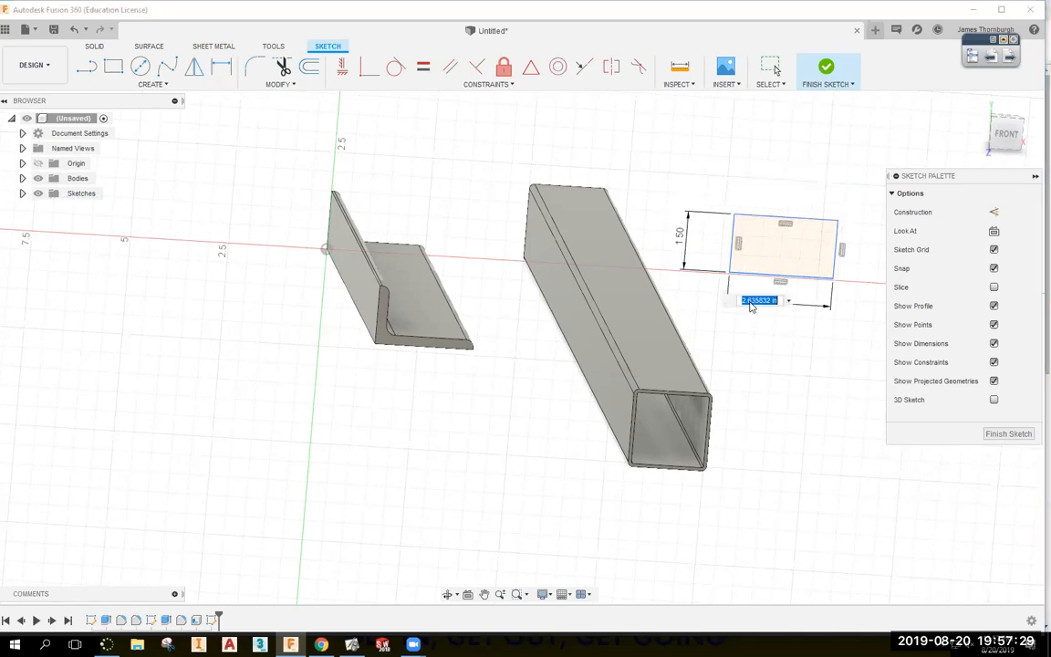
type("2.5")
key("Return")
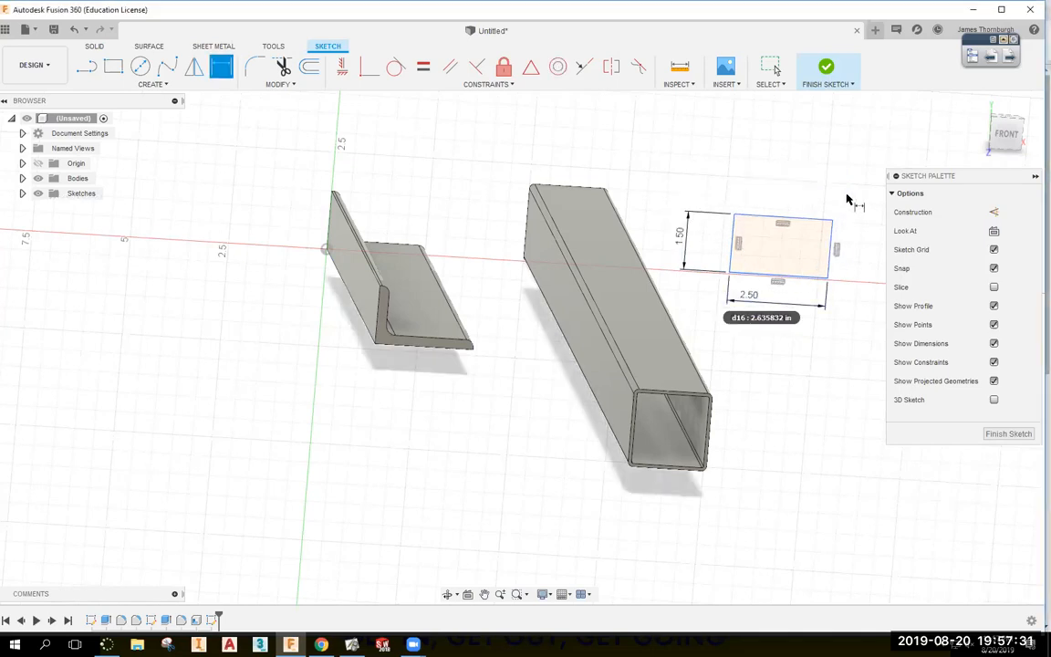
Finish the sketch and extrude the rectangle 17 in as a new body.
left_click(823, 78)
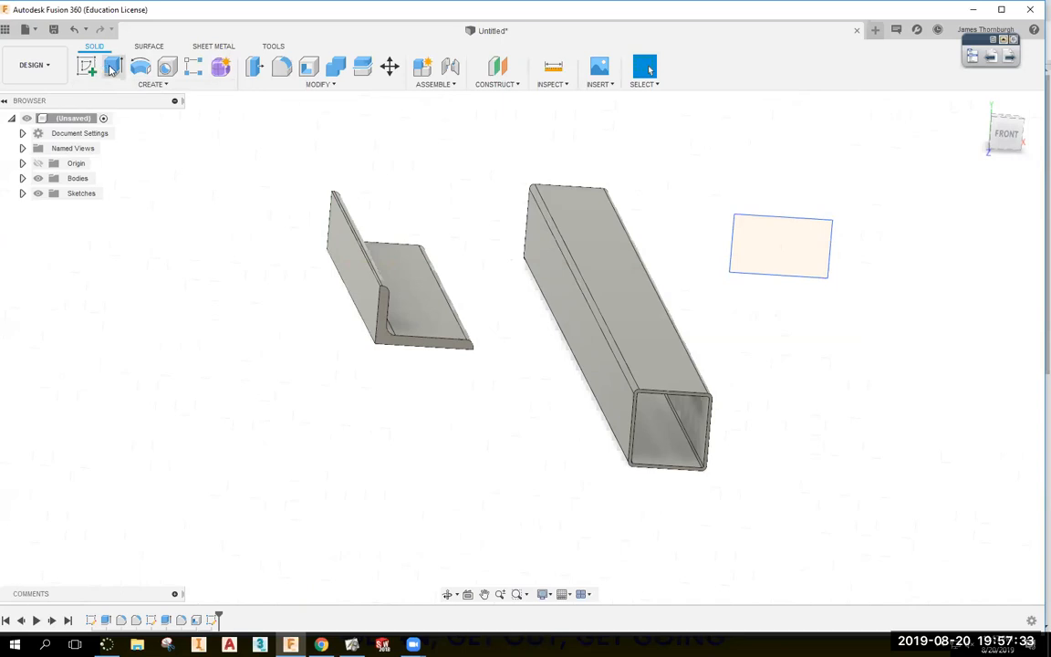
left_click(112, 66)
left_click_drag(784, 270, 767, 403)
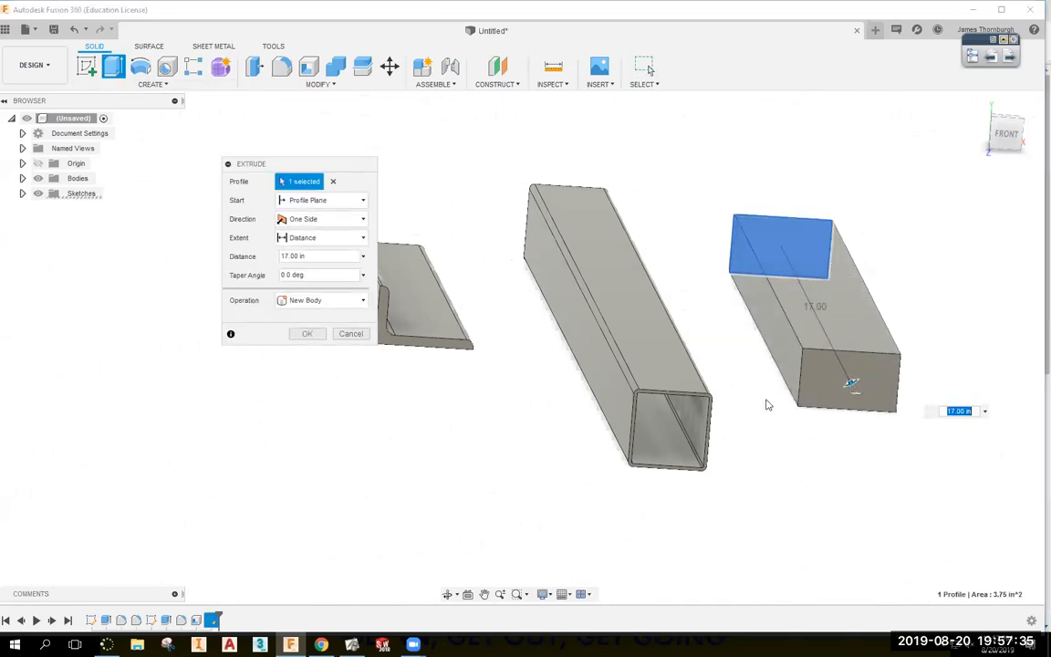
left_click(306, 334)
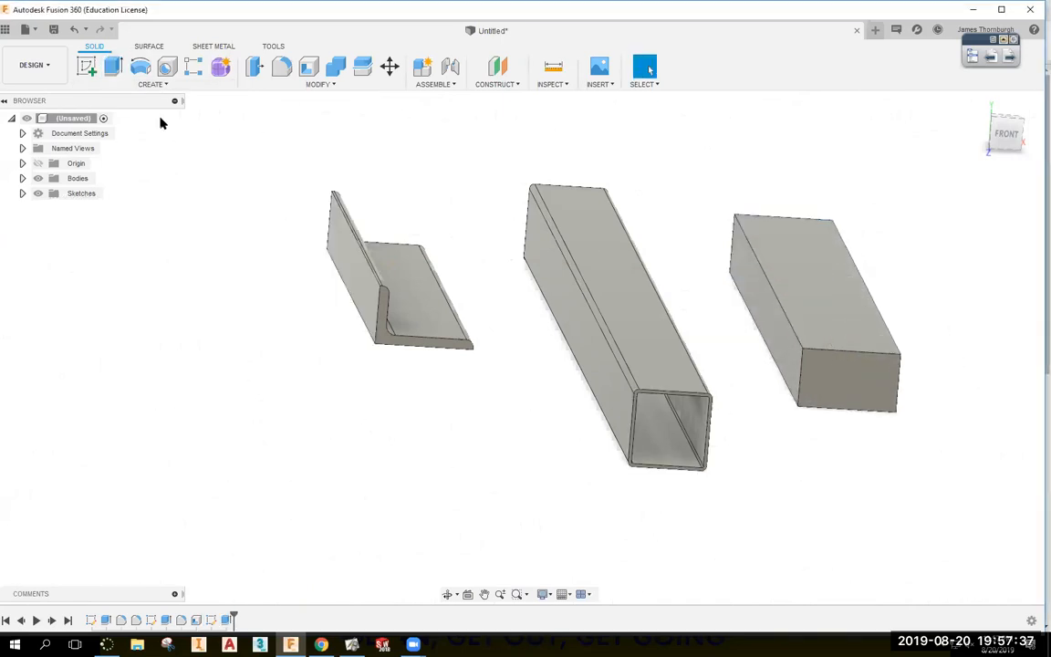
Shell the new bar removing both ends, top and side faces, with thickness .2.
left_click(308, 66)
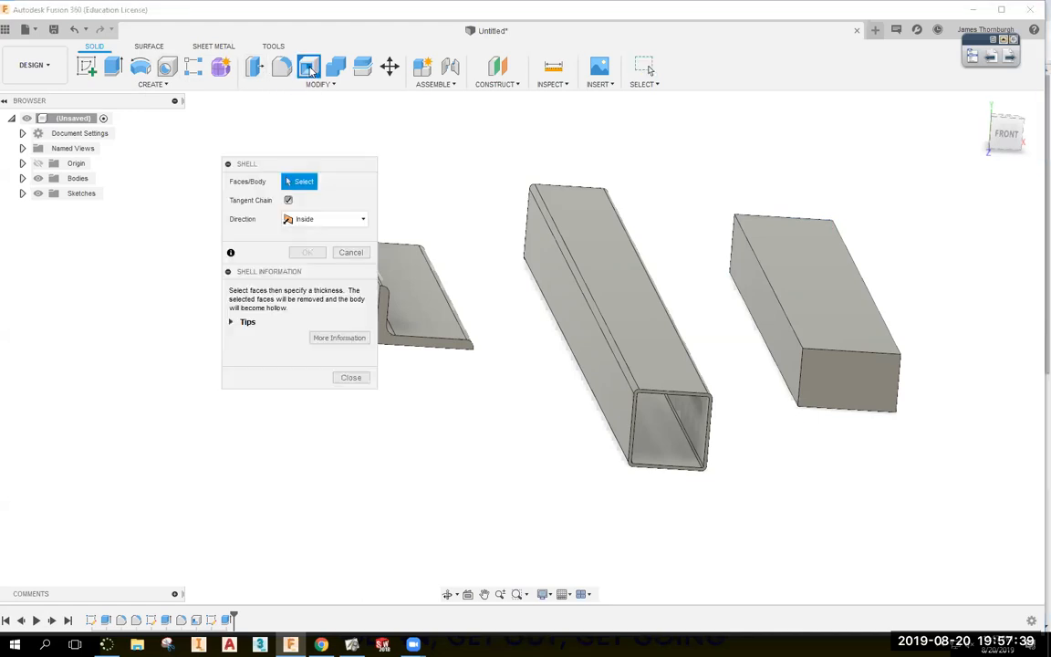
left_click(830, 372)
left_click(840, 320)
left_click(872, 377)
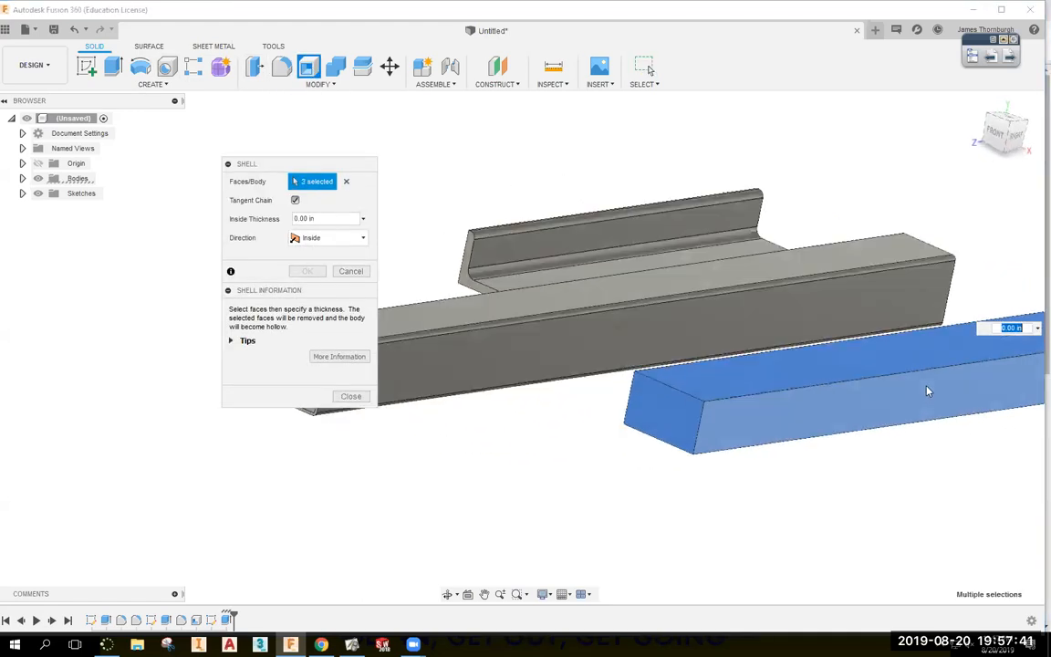
middle_click_drag(946, 473, 836, 492, "shift")
left_click(843, 469)
type(".25")
key("Return")
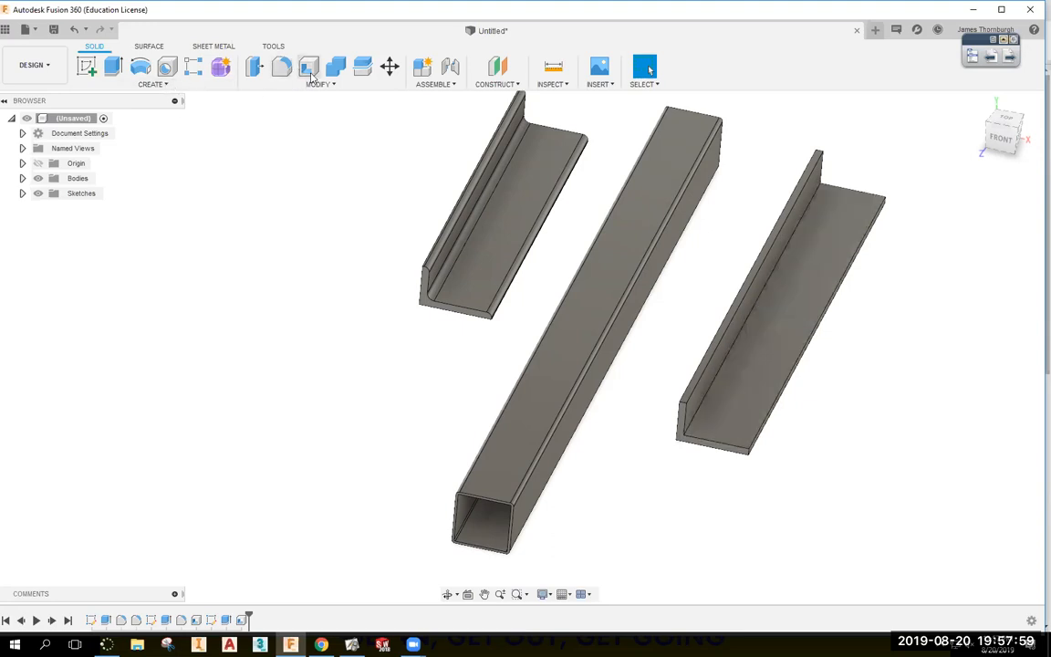
Undo that shell and redo it at 0.25 in, removing both ends, the top and near side face.
key("ctrl+z")
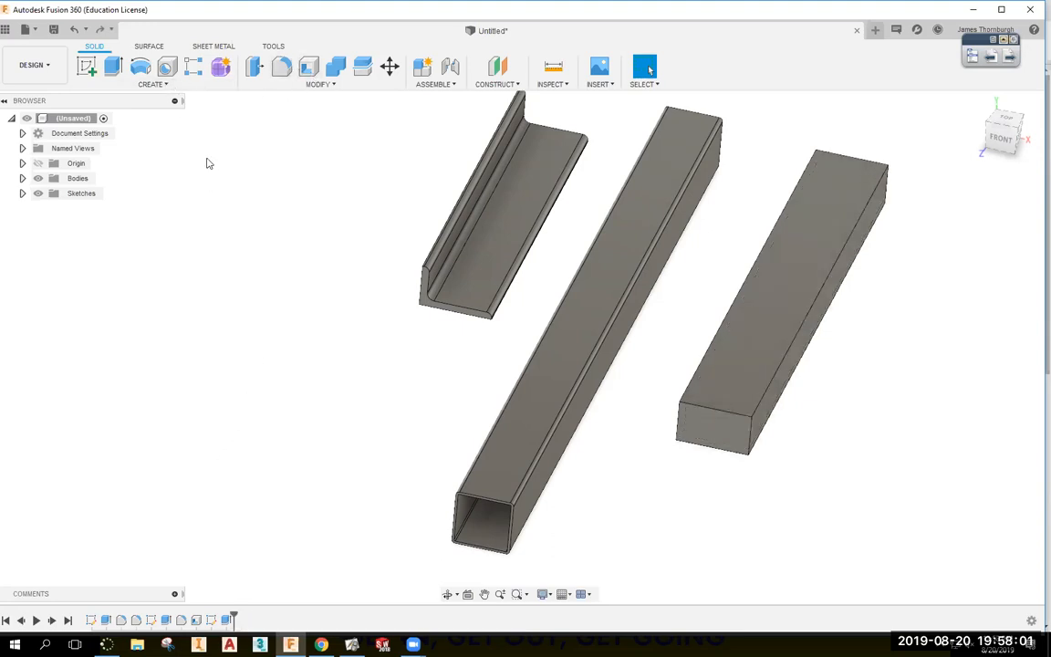
left_click(309, 73)
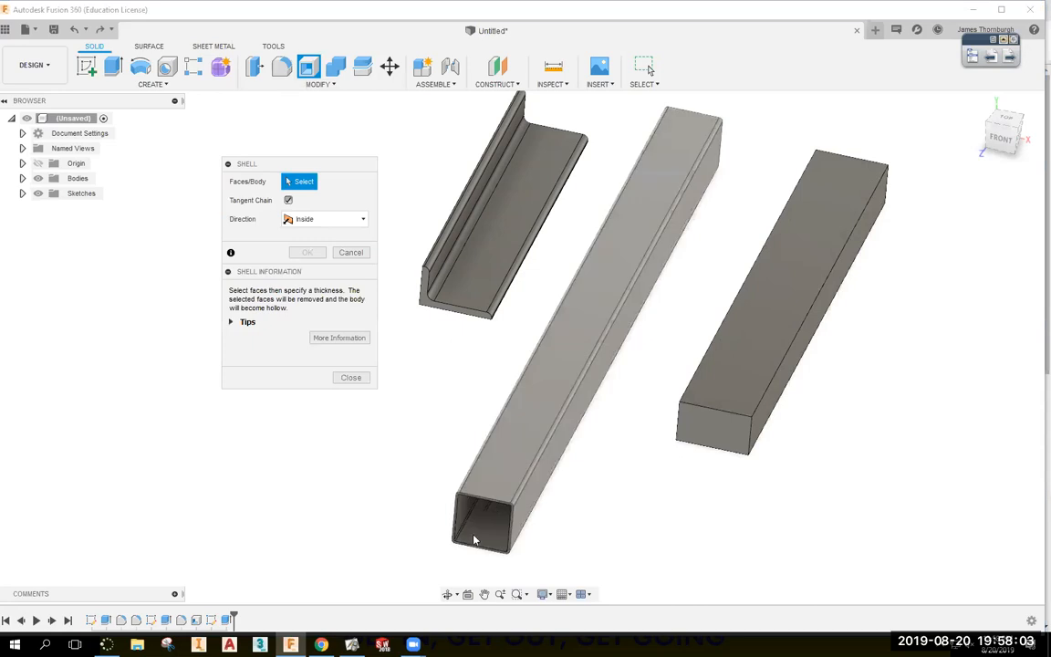
left_click(734, 431)
middle_click_drag(907, 295, 835, 463, "shift")
left_click(821, 467)
left_click_drag(316, 219, 241, 222)
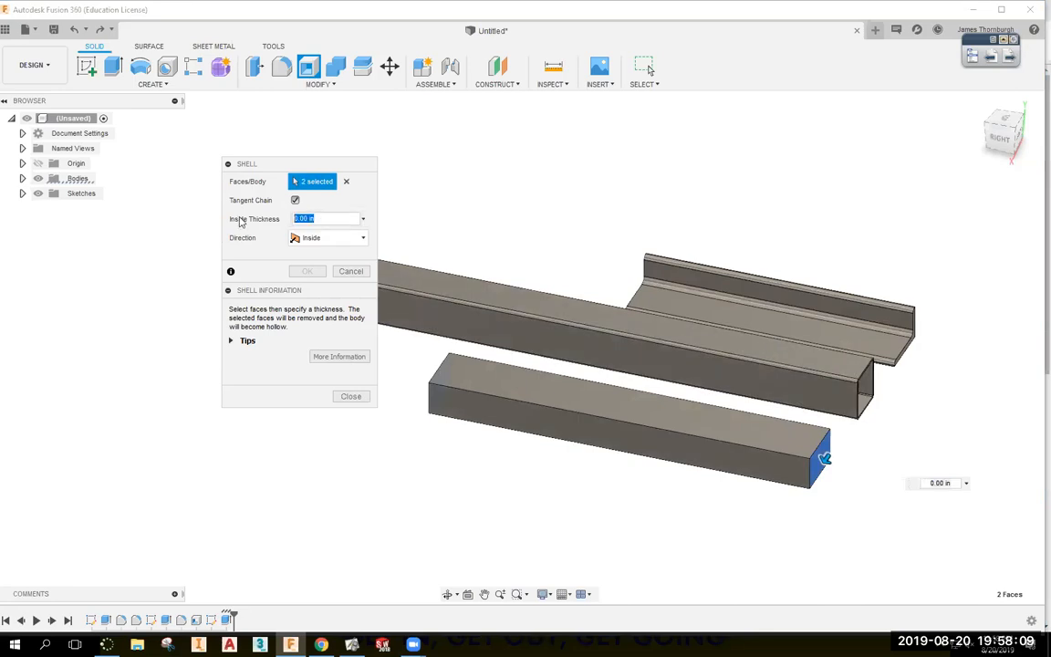
key("BackSpace")
middle_click_drag(392, 314, 868, 358, "shift")
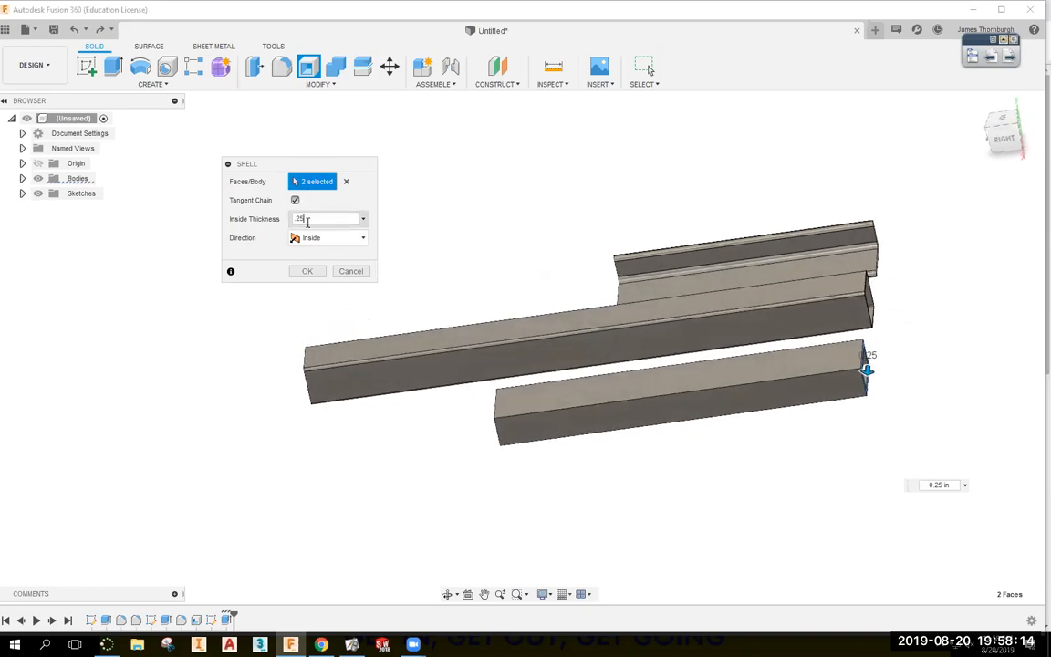
left_click(732, 374)
middle_click_drag(719, 590, 750, 585, "shift")
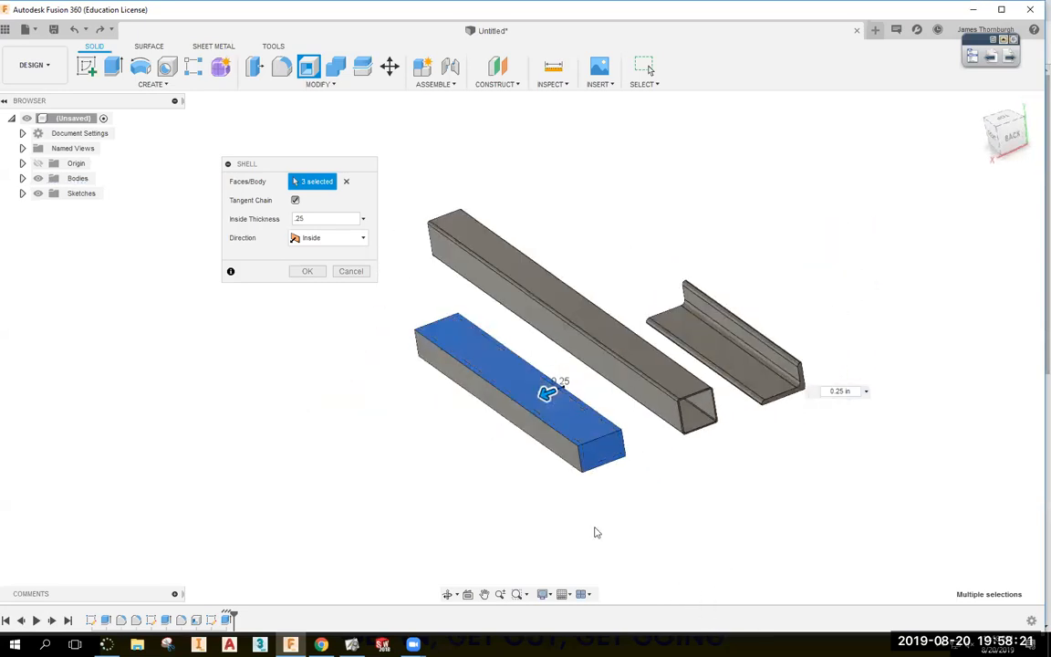
left_click(502, 421)
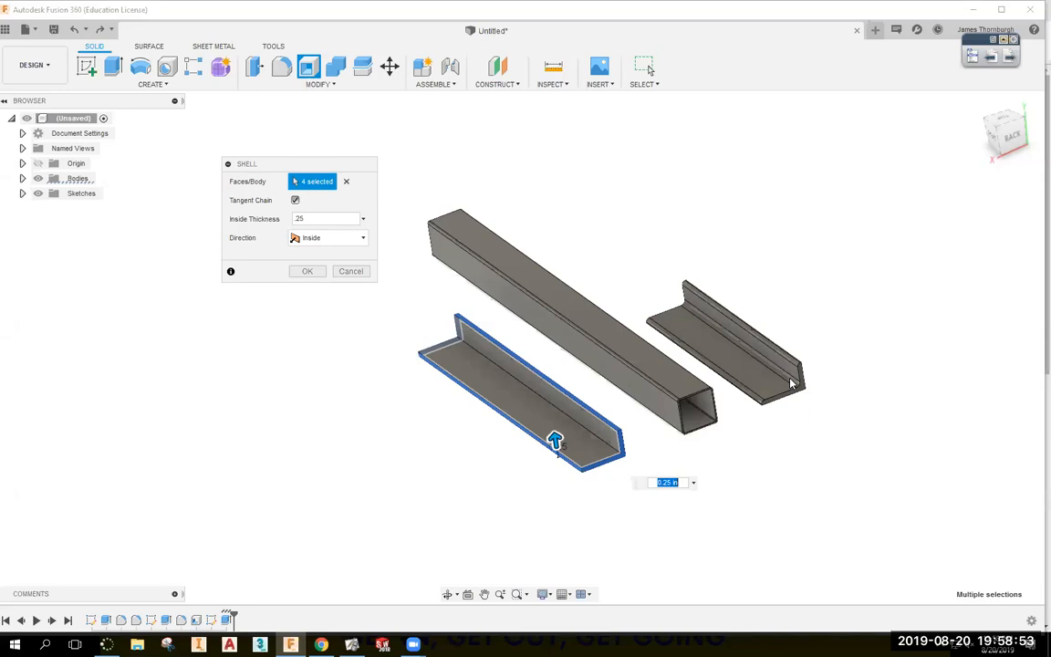
key("Return")
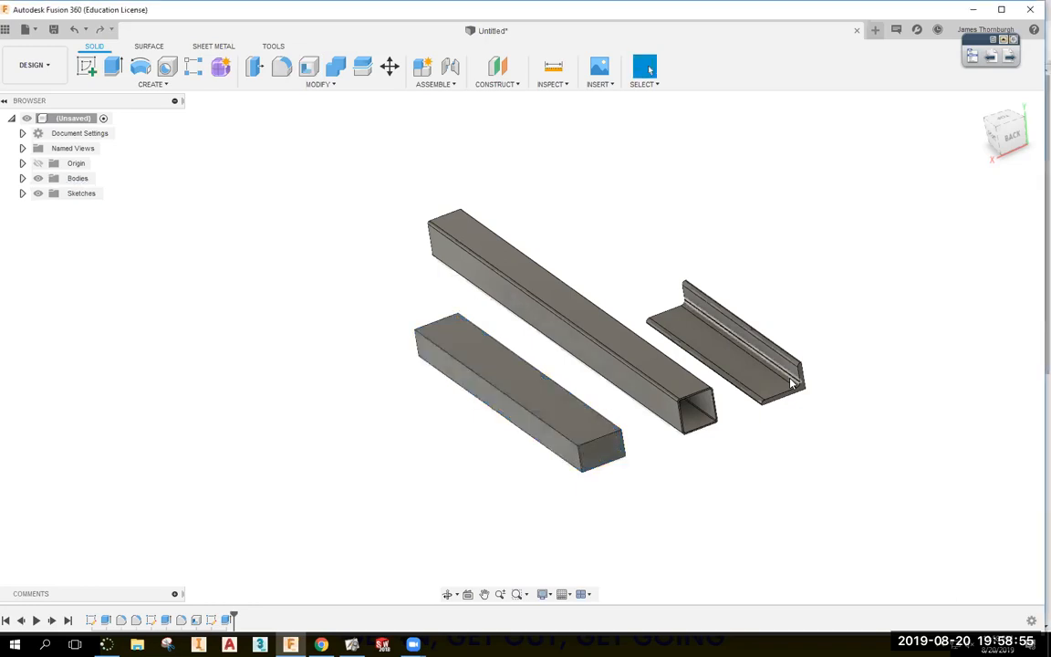
Reopen the rectangle sketch and change its 1.50 height dimension to 2.00 per the assignment.
key("ctrl+z")
key("ctrl+z")
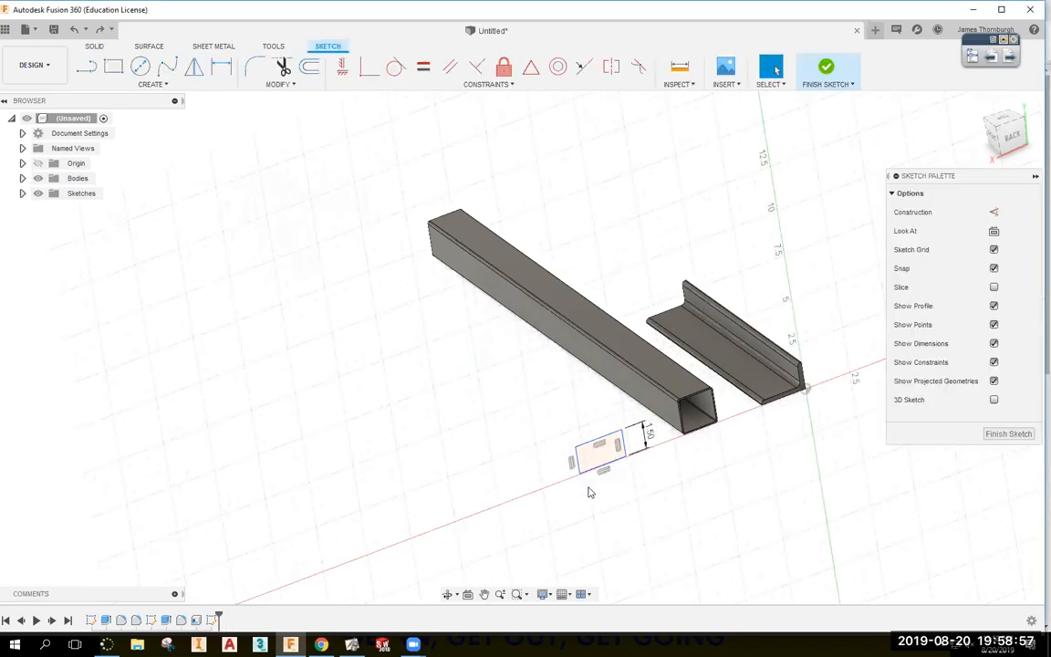
middle_click_drag(547, 493, 452, 483, "shift")
left_click(321, 644)
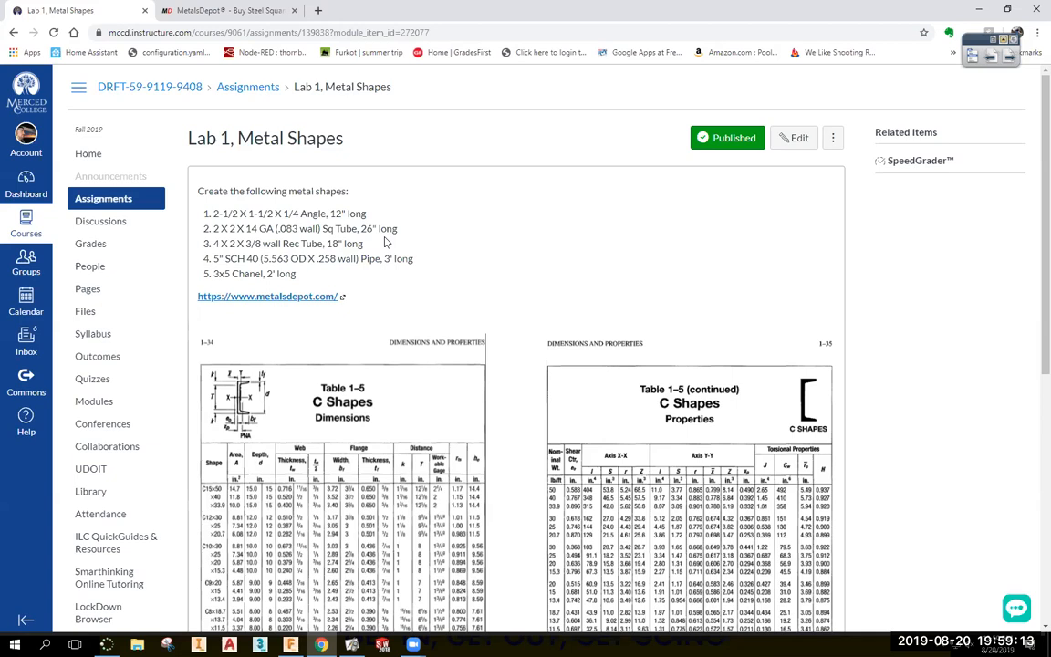
left_click(290, 644)
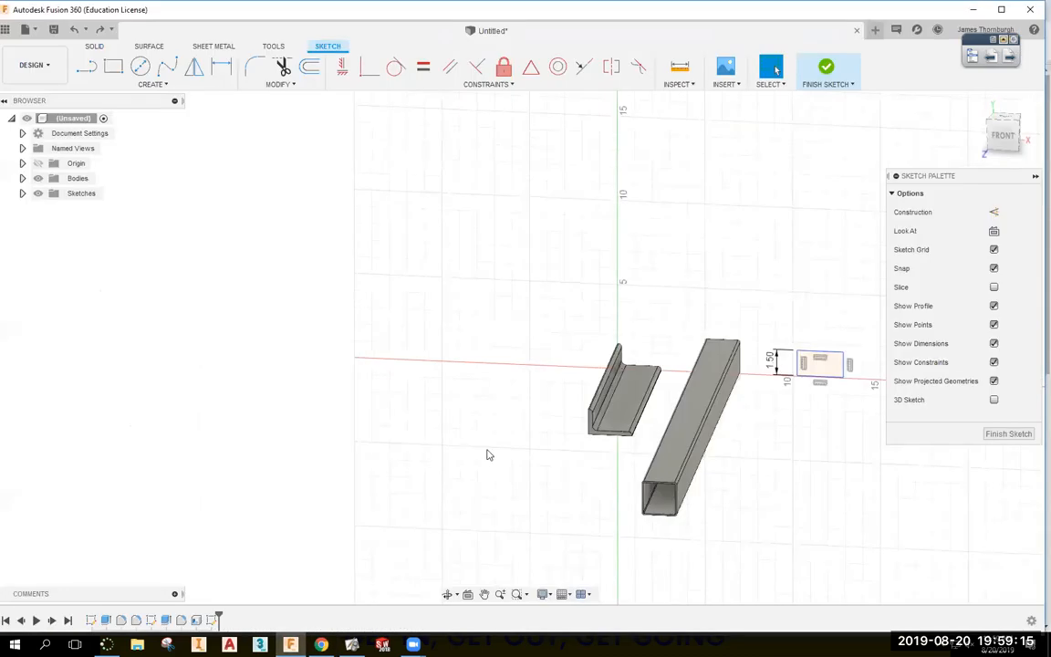
left_click(776, 359)
left_click(321, 644)
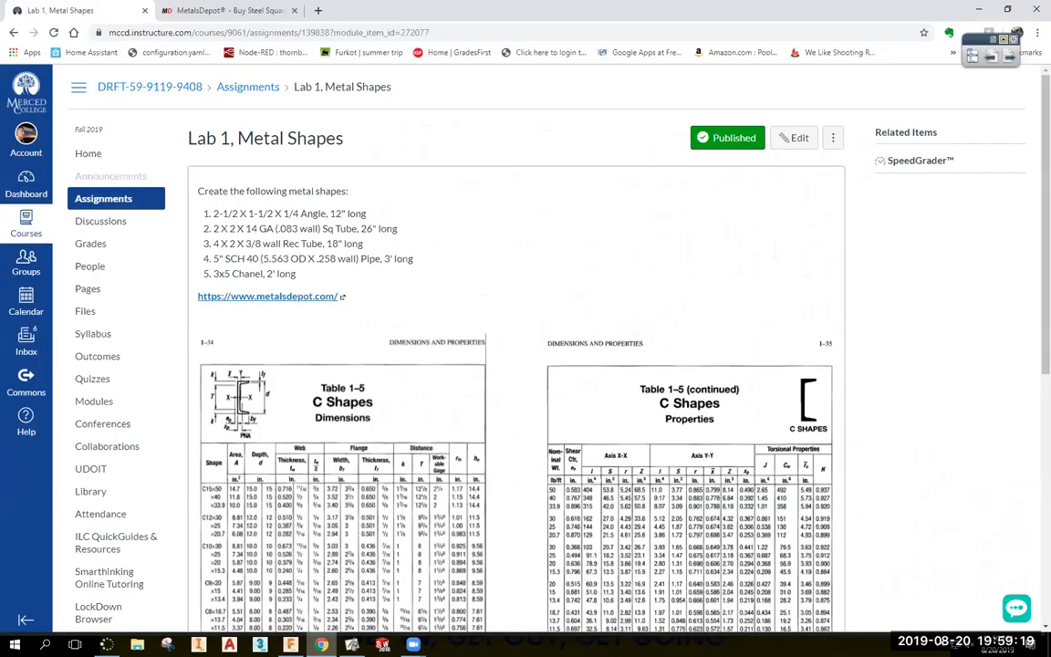
left_click(290, 643)
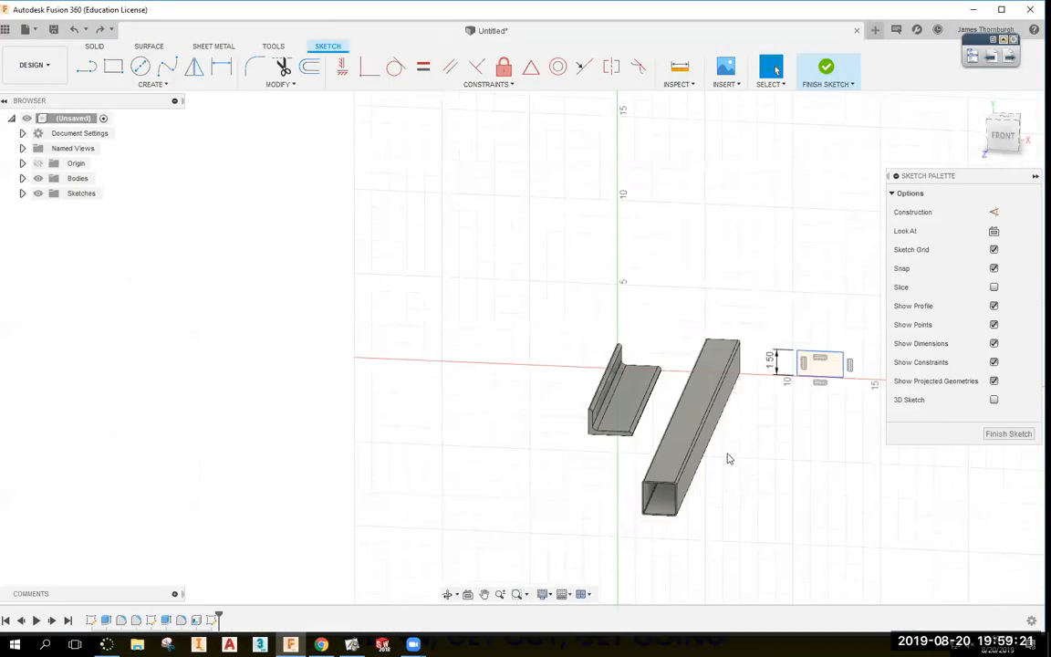
double_click(774, 362)
type("2")
key("Return")
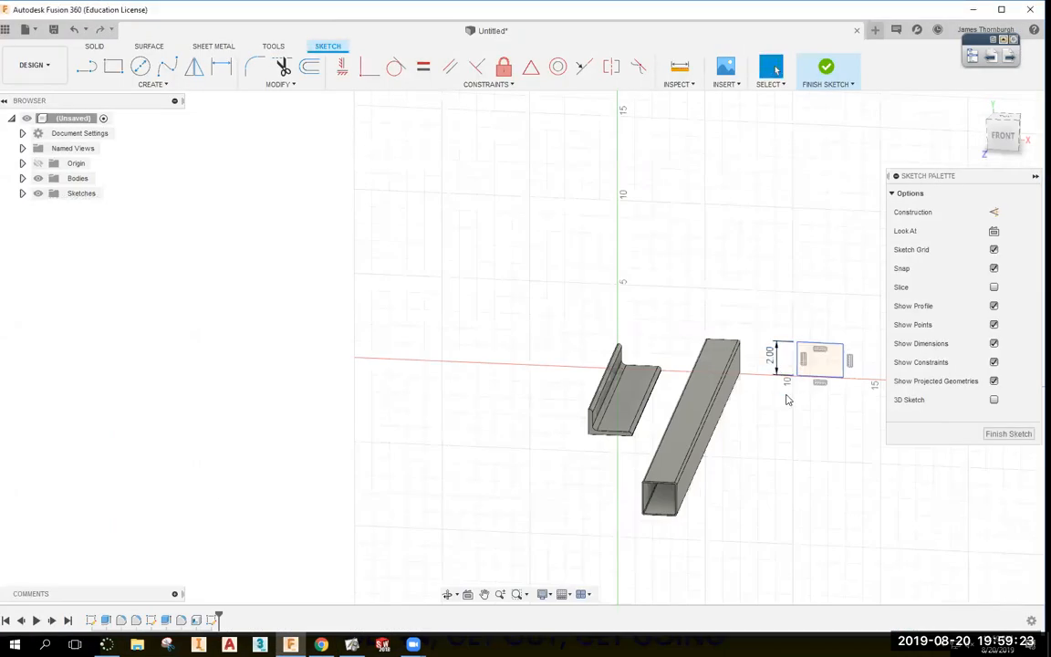
Dimension the rectangle's bottom edge to a 4.00 in width.
left_click(819, 375)
left_click(806, 420)
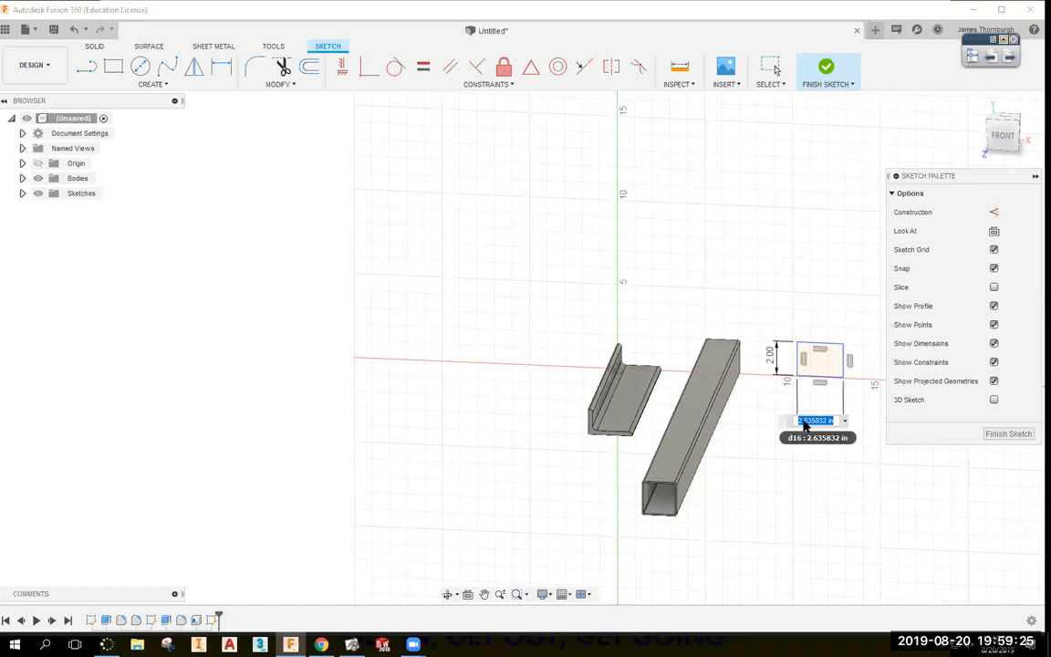
type("4")
key("Return")
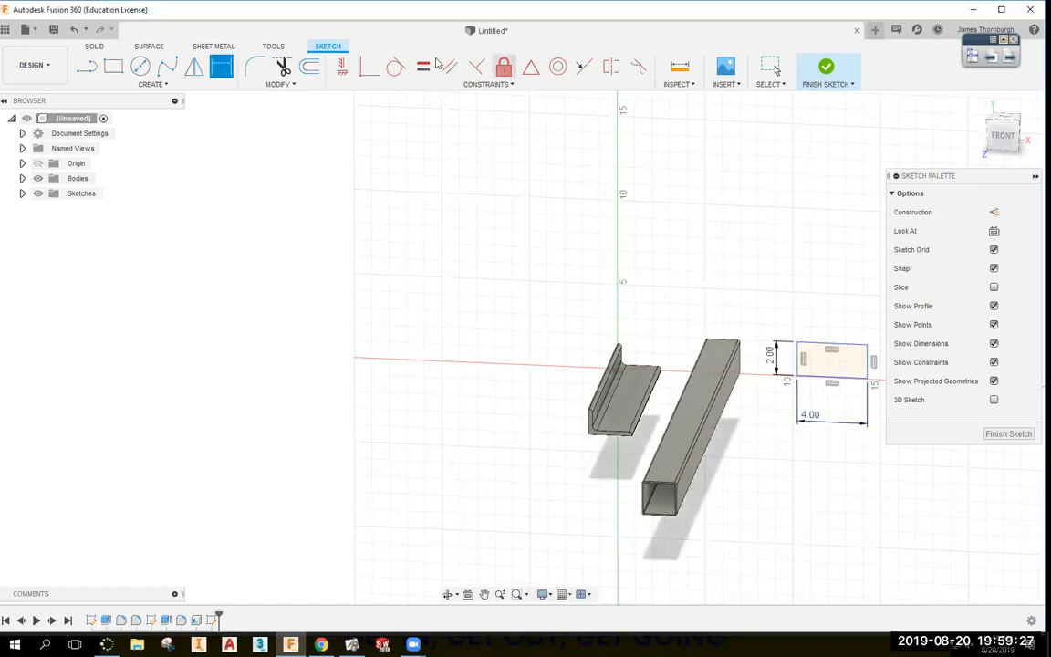
Space the rectangle 3.00 in from the square tube's right edge and finish the sketch.
left_click(376, 71)
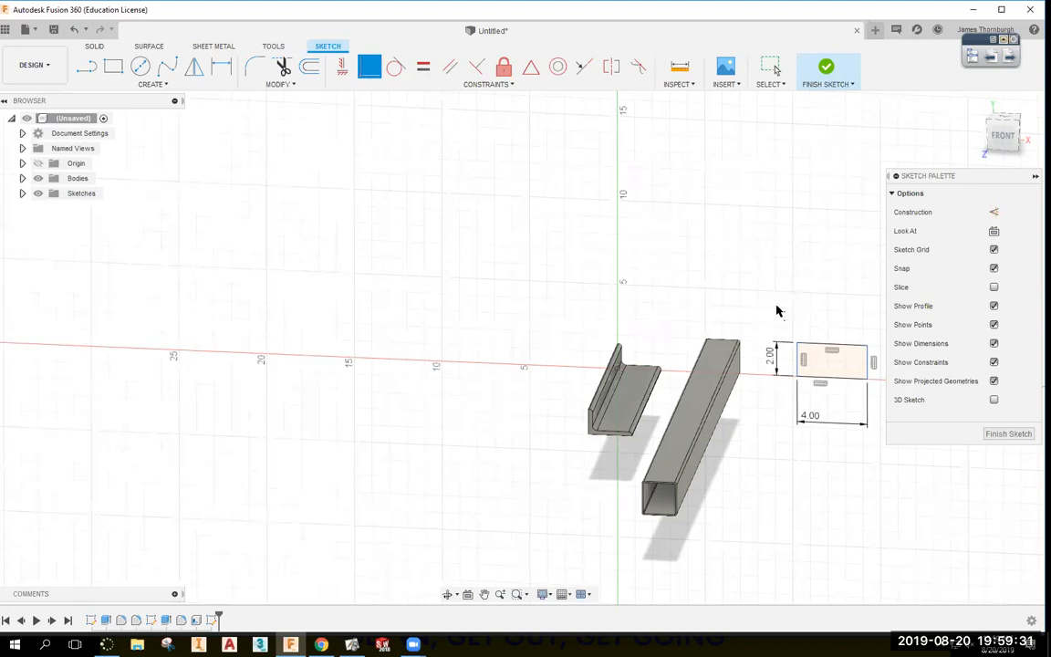
key("d")
left_click(618, 372)
key("Escape")
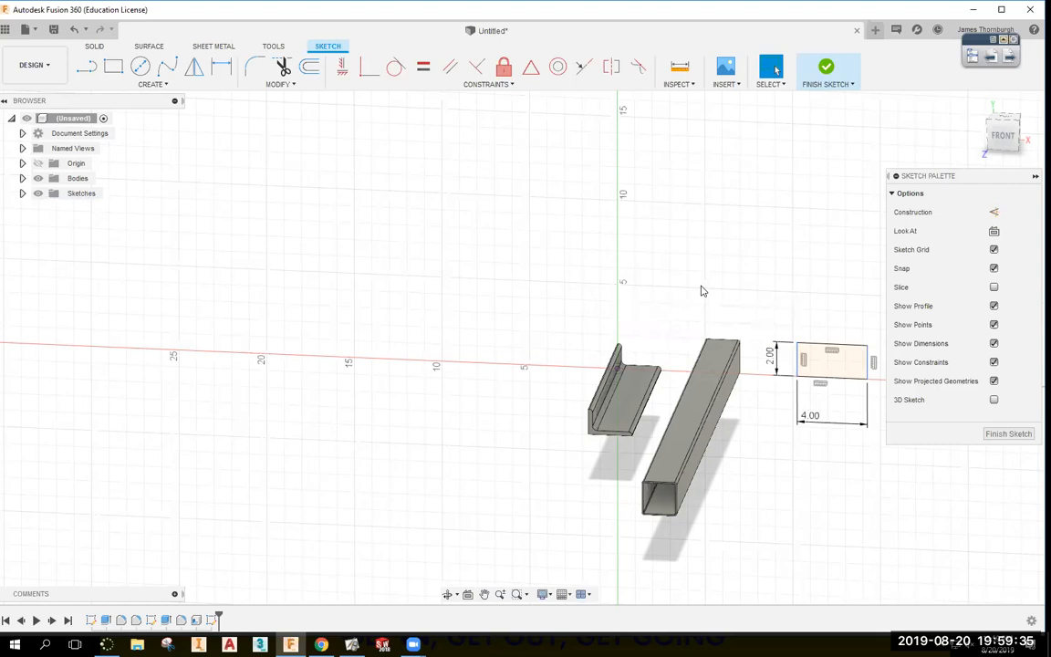
key("d")
left_click(741, 357)
left_click(762, 310)
type("3.245058")
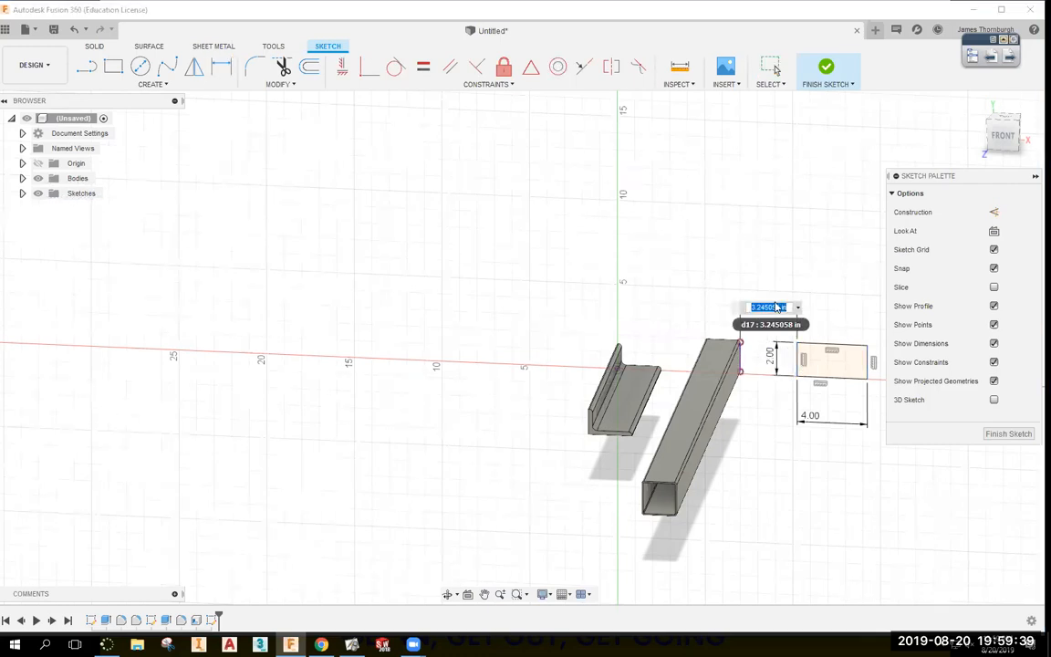
key("Return")
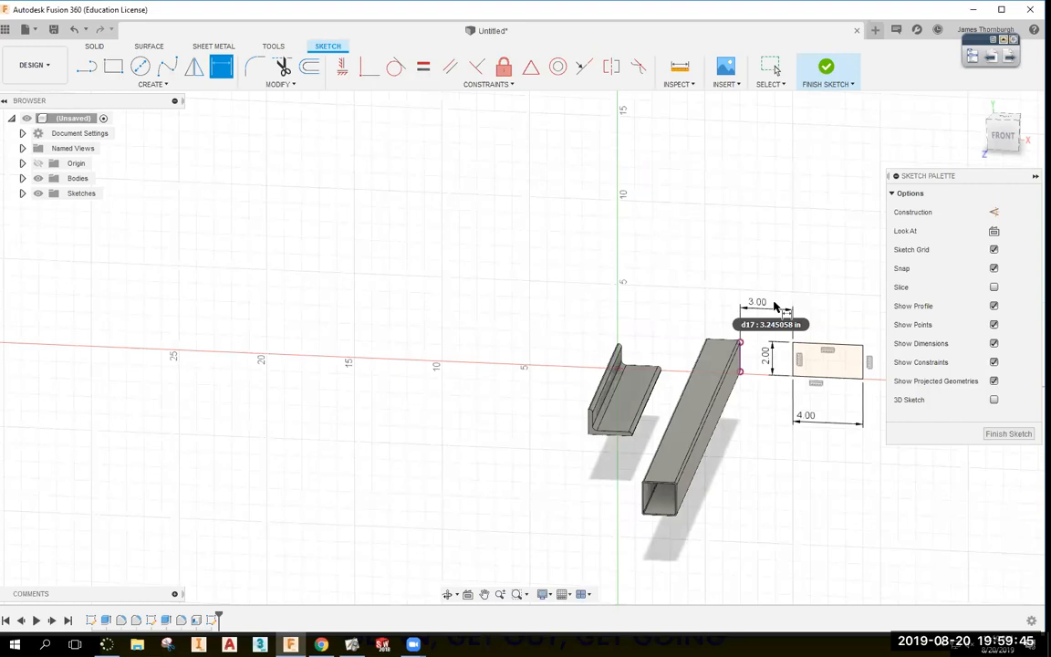
left_click(825, 66)
left_click(113, 66)
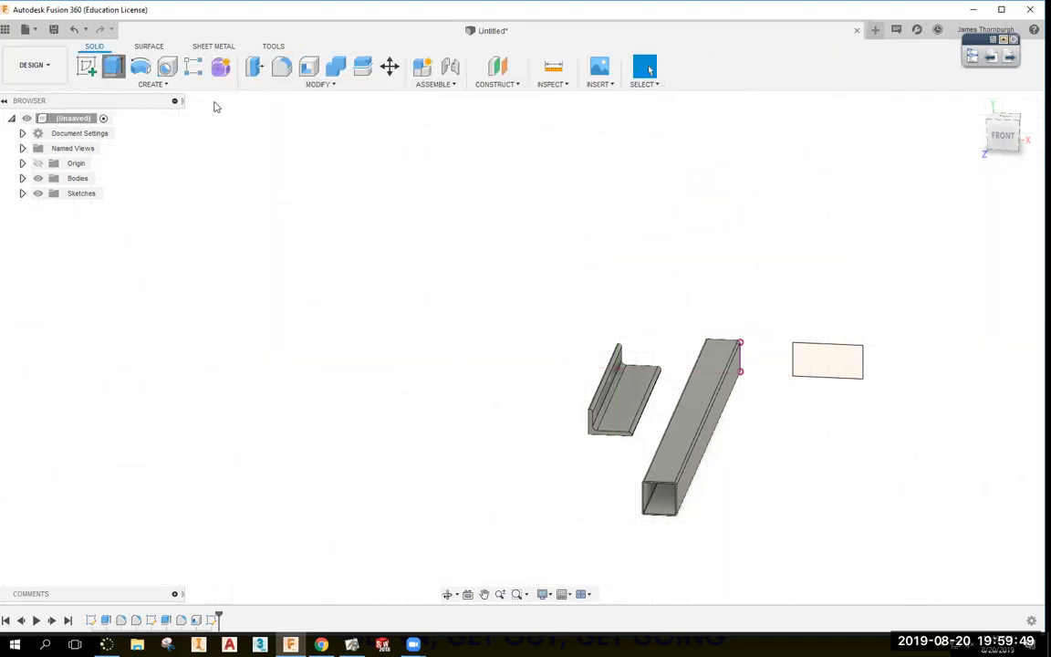
Extrude the 4 × 2 rectangle 18 in after checking the assignment, then orbit around the three bars.
key("alt+Tab")
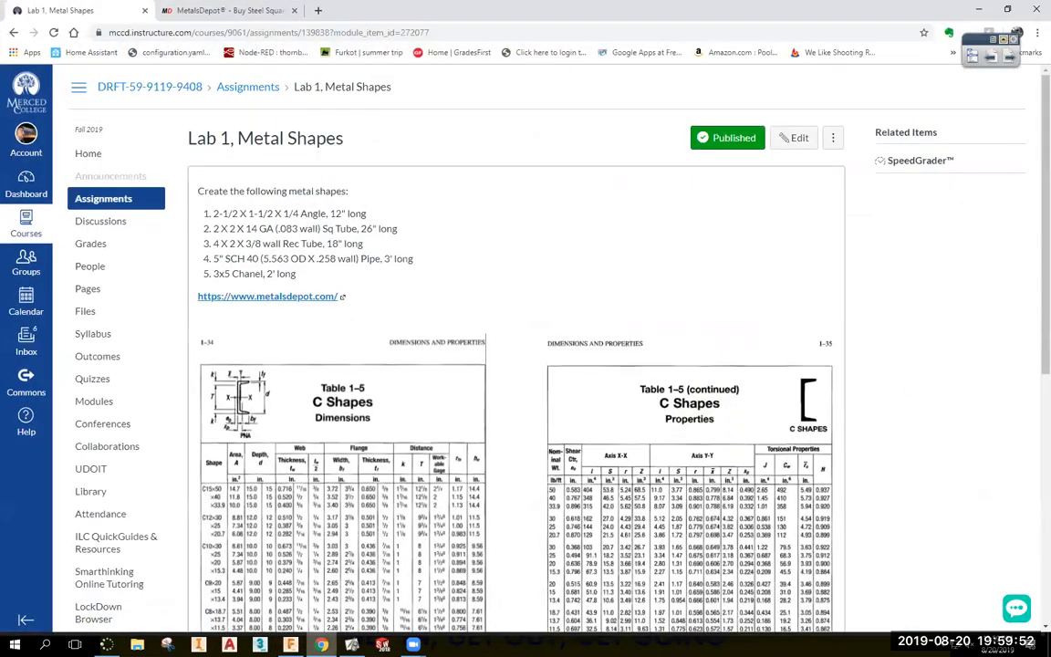
key("alt+Tab")
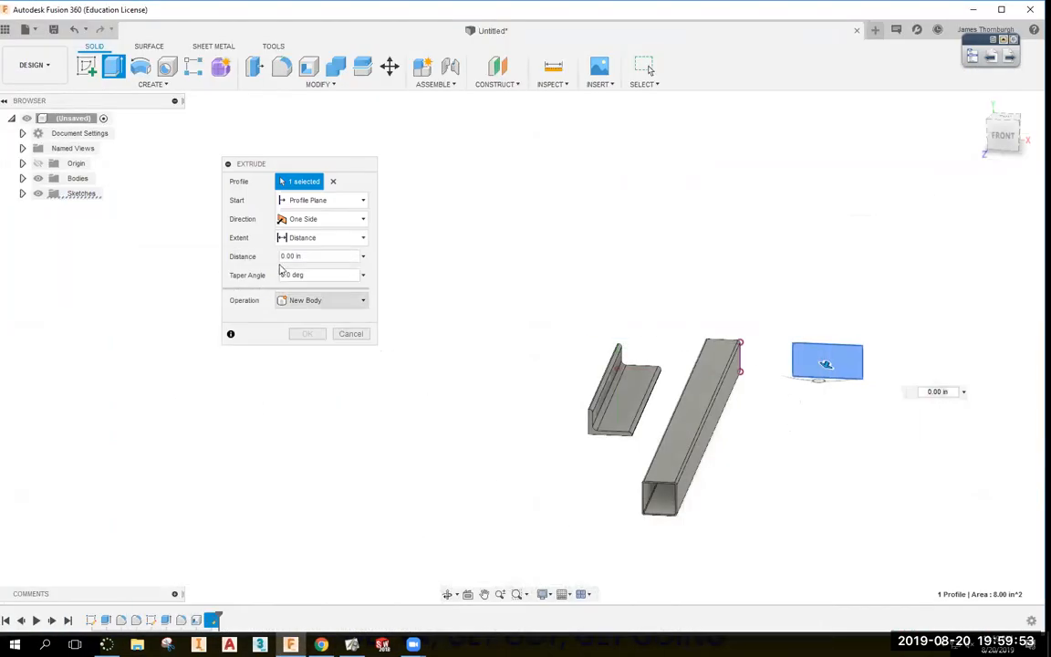
type("4")
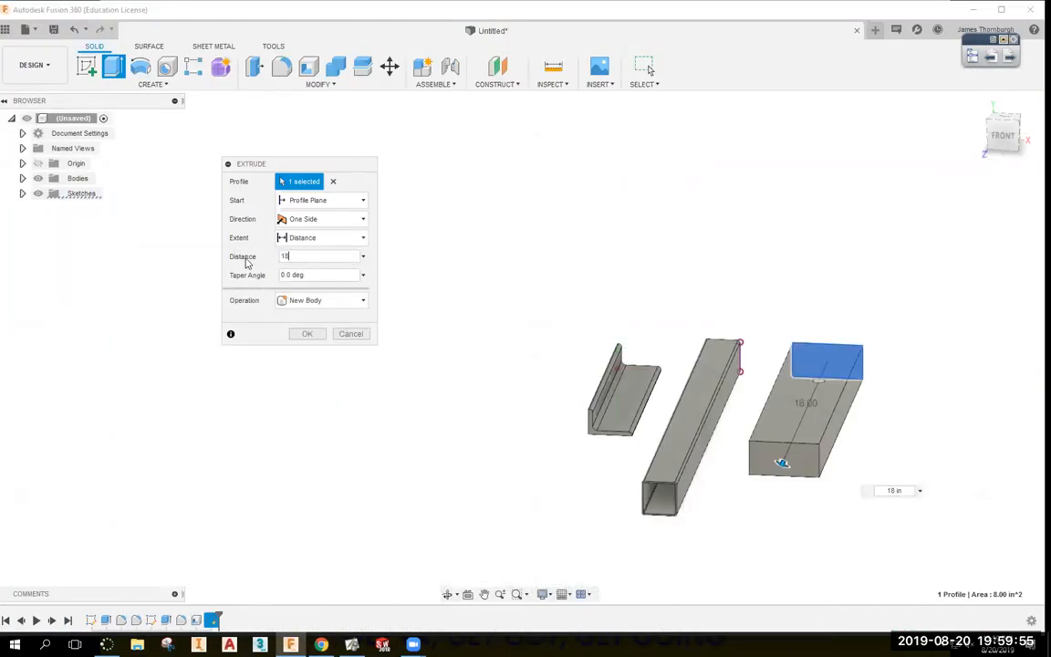
key("Return")
mouse_move(511, 498)
middle_mouse_down("shift")
mouse_move(514, 507)
mouse_move(294, 154)
mouse_move(320, 352)
middle_mouse_up("shift")
scroll(535, 522, "up", 2)
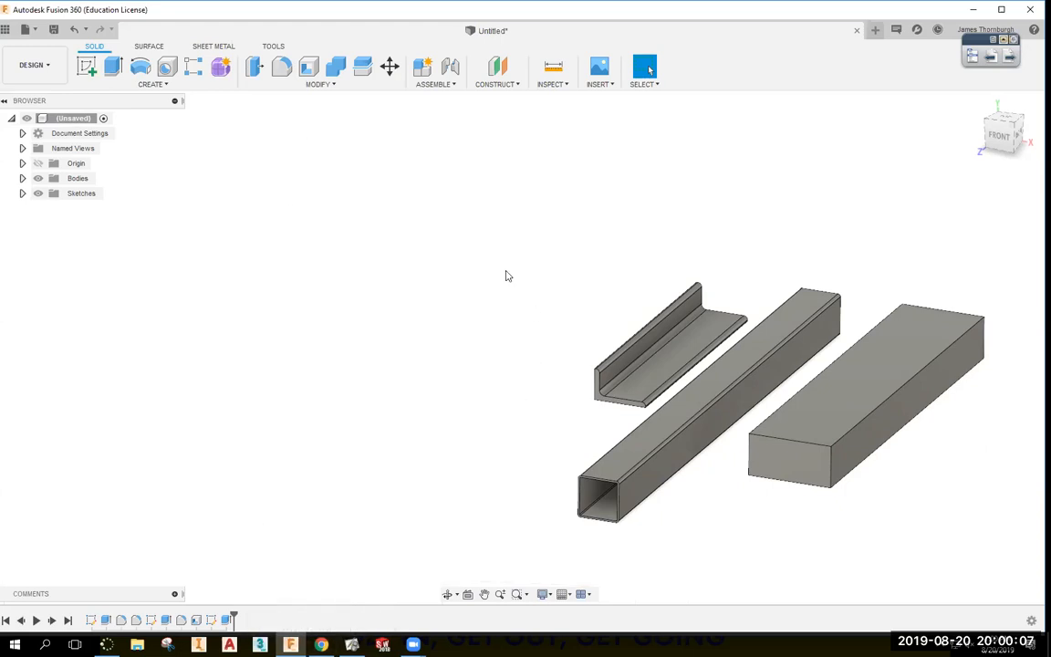
Fillet the bar's four long edges with a radius of 3/8*1.5 in.
left_click(281, 66)
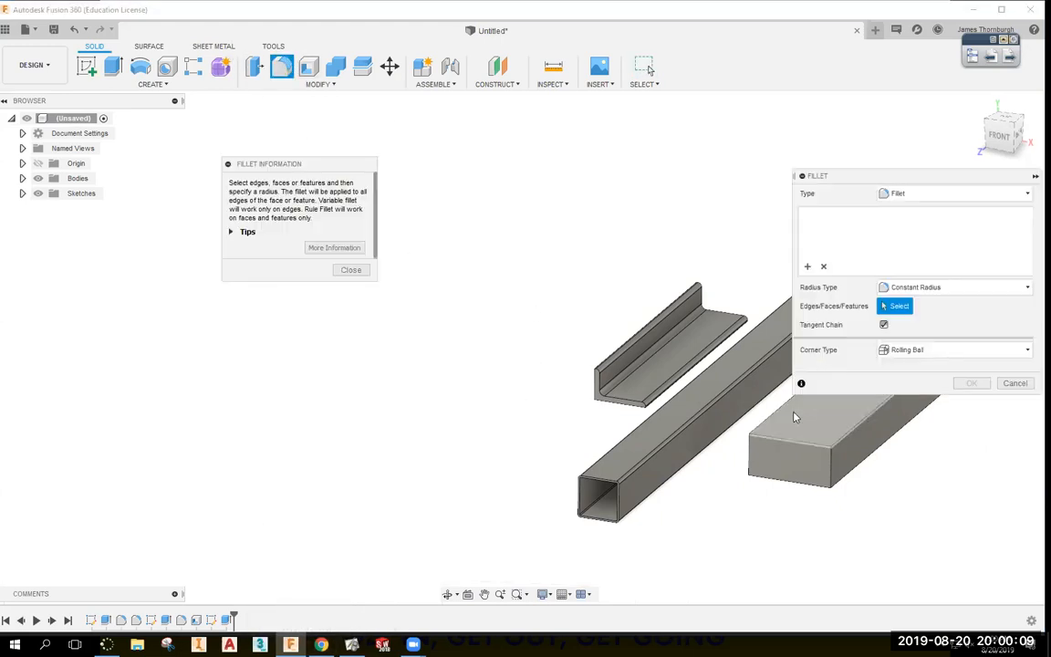
left_click(762, 435)
left_click(874, 432)
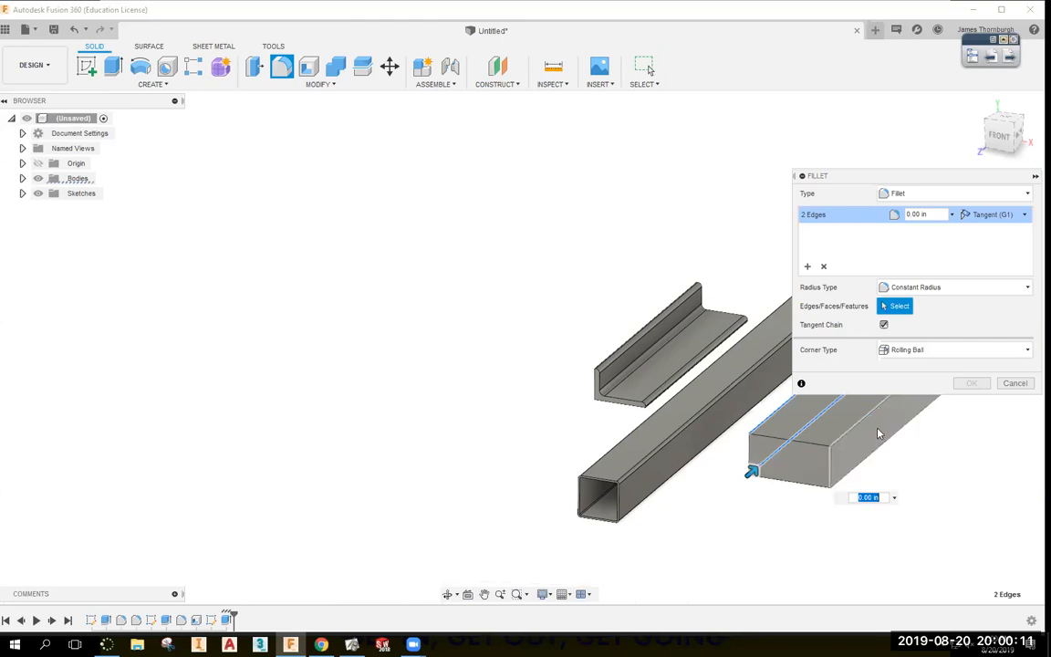
left_click(856, 426)
left_click(869, 456)
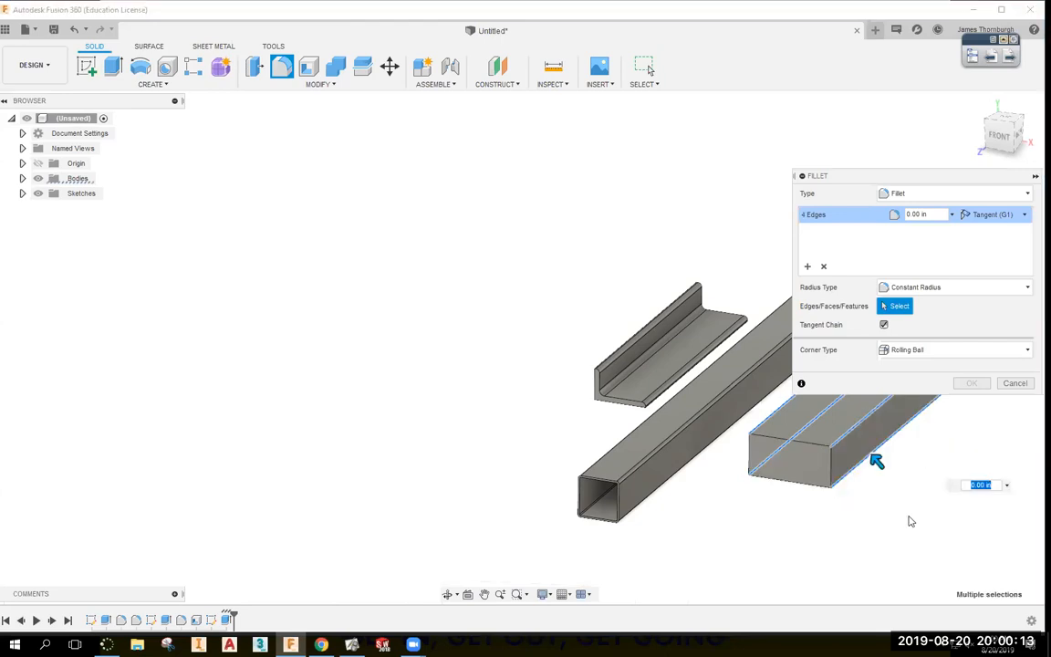
type(".3")
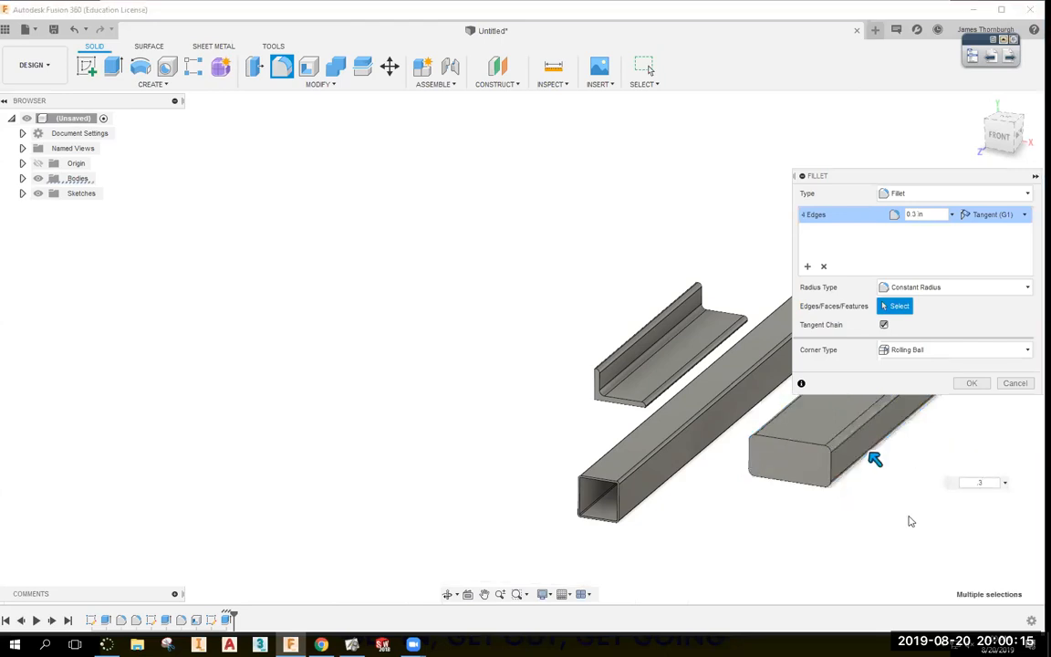
type("3/8*1.5")
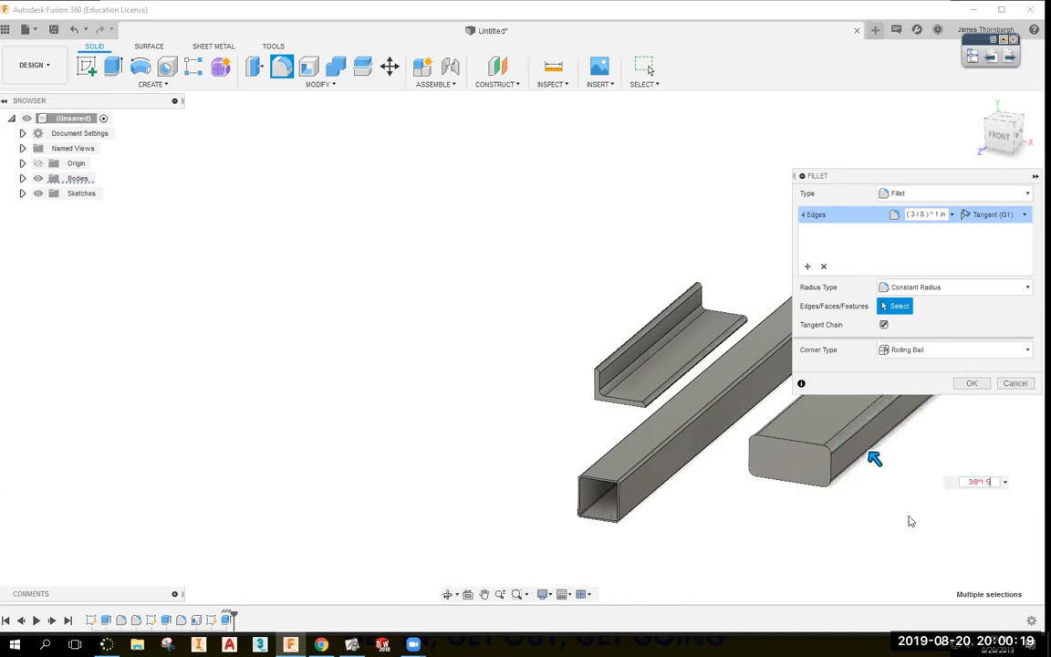
key("Return")
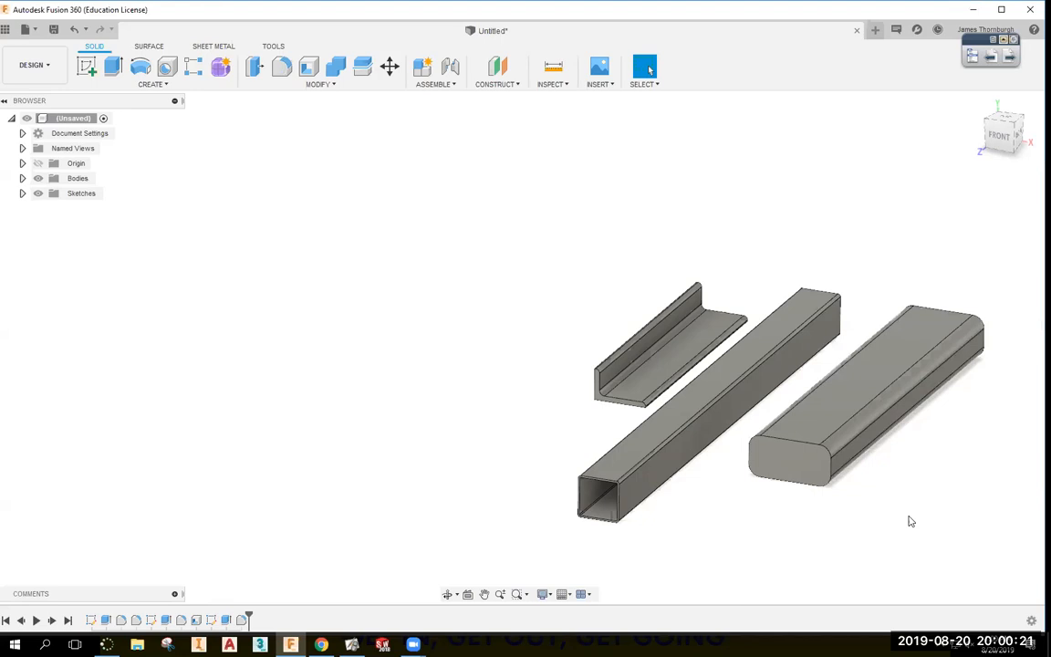
Shell the bar through both end faces at 0.375 in, leaving an open-ended tube.
left_click(308, 66)
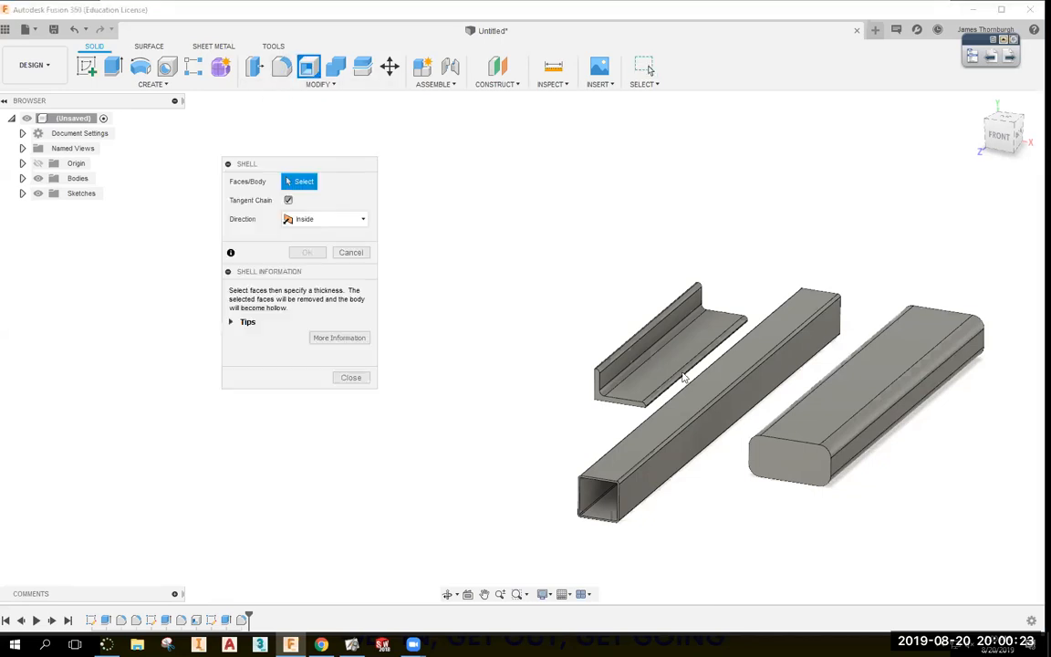
left_click(793, 467)
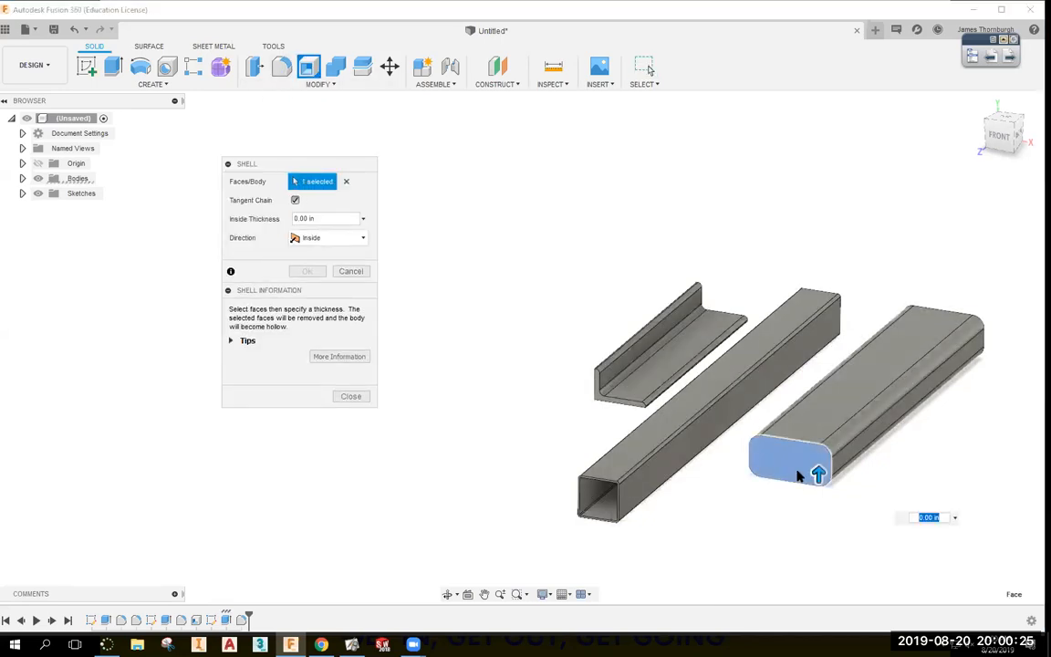
mouse_move(953, 432)
middle_mouse_down("shift")
mouse_move(924, 429)
mouse_move(952, 431)
middle_mouse_up("shift")
left_click(768, 416)
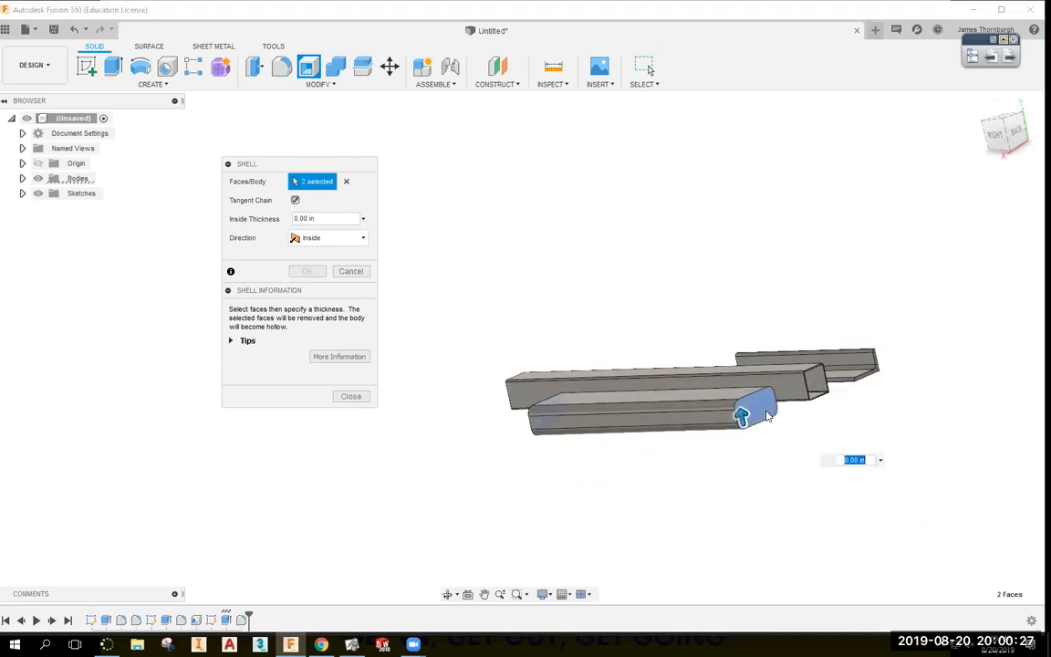
type(".375")
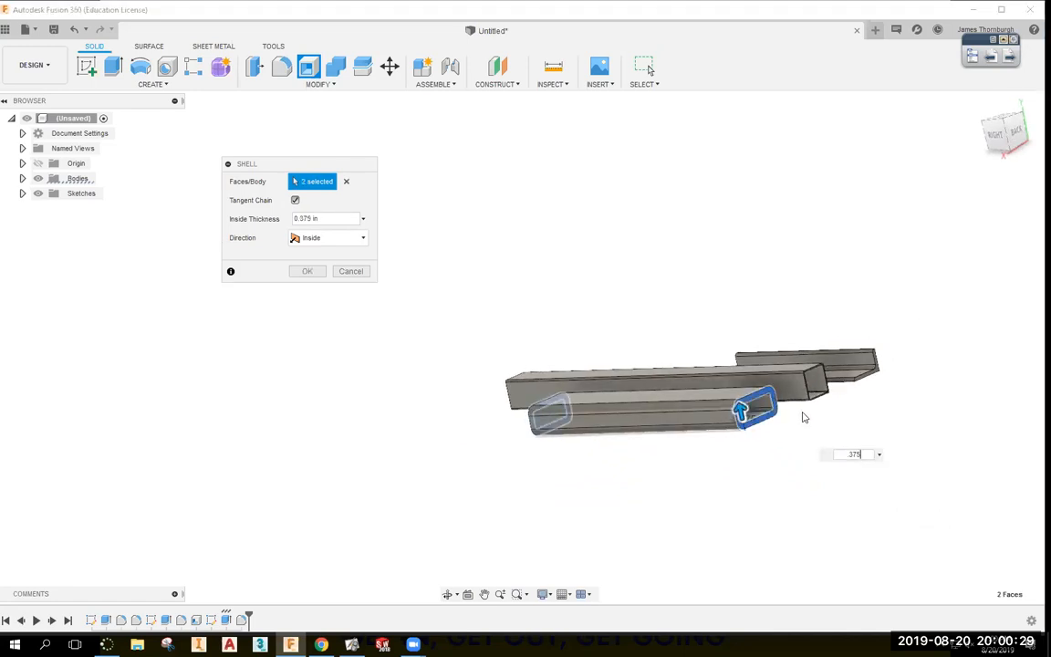
key("Return")
middle_click_drag(801, 414, 873, 492, "shift")
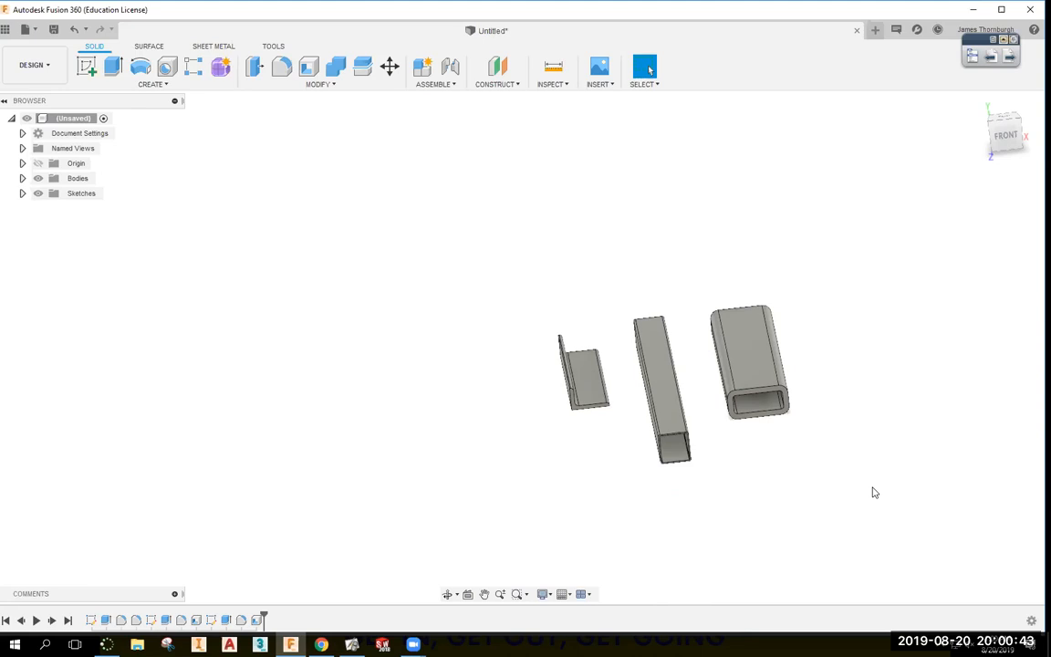
left_click(321, 645)
Highlight the 4 X 2 X 3/8 rectangular tube size in item 3, then return to Fusion 360.
left_click_drag(212, 244, 263, 243)
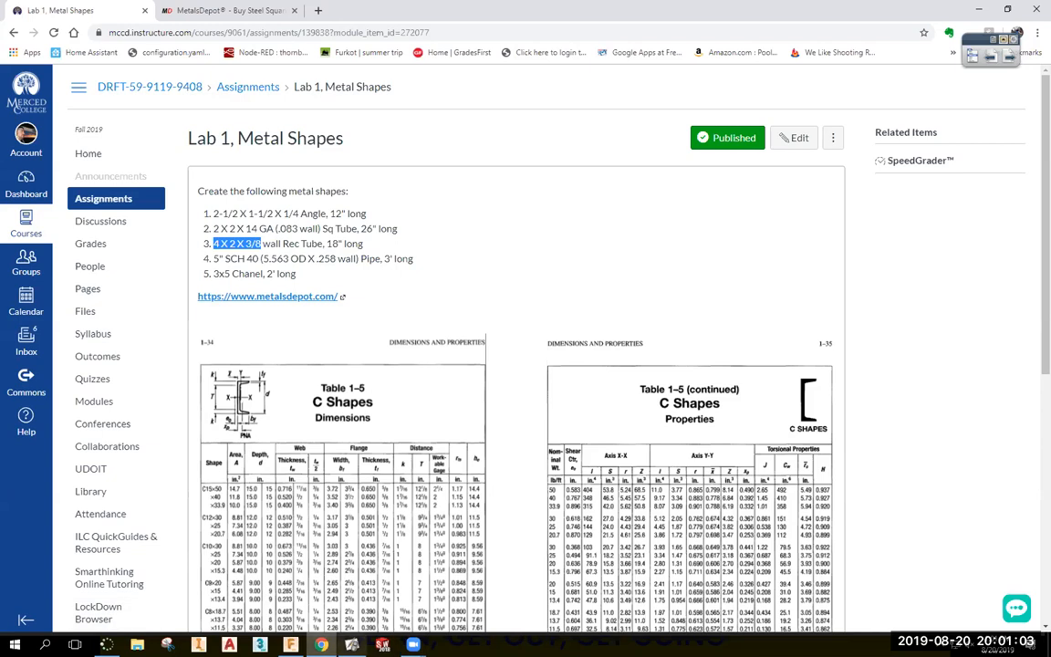
mouse_move(321, 644)
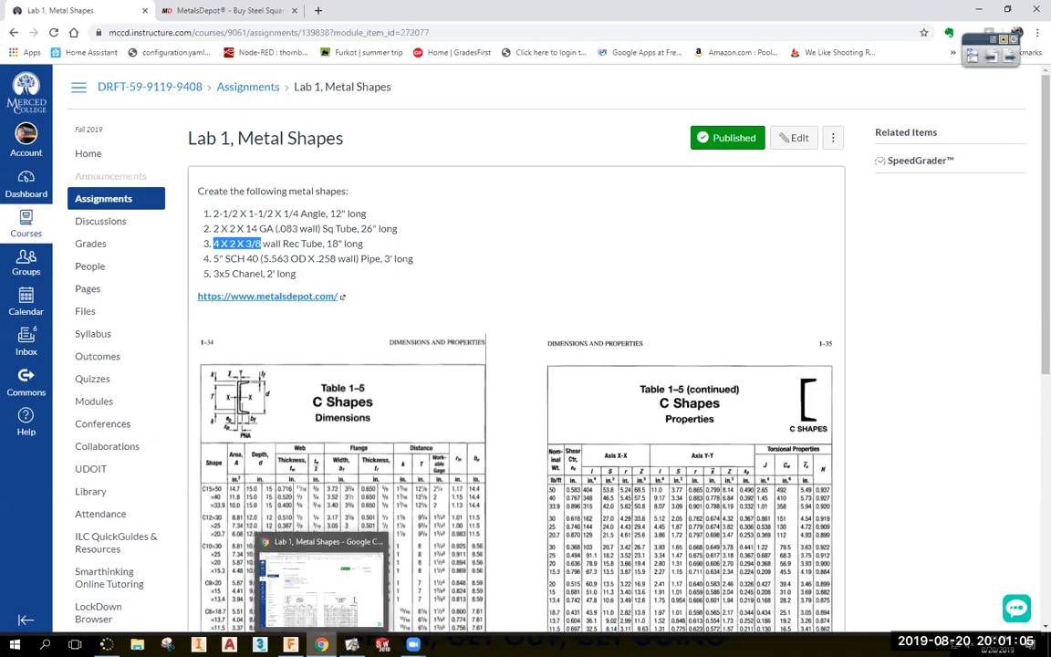
left_click(290, 644)
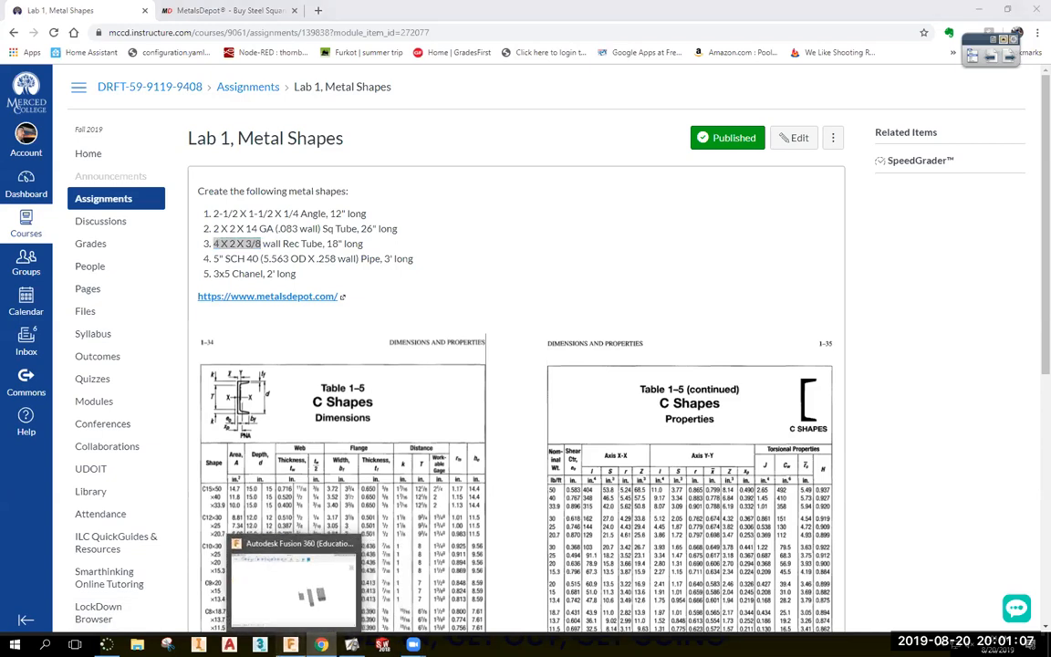
Edit the tube's fillet radius expression to (3/8*1.5)*1 in and confirm it.
double_click(241, 620)
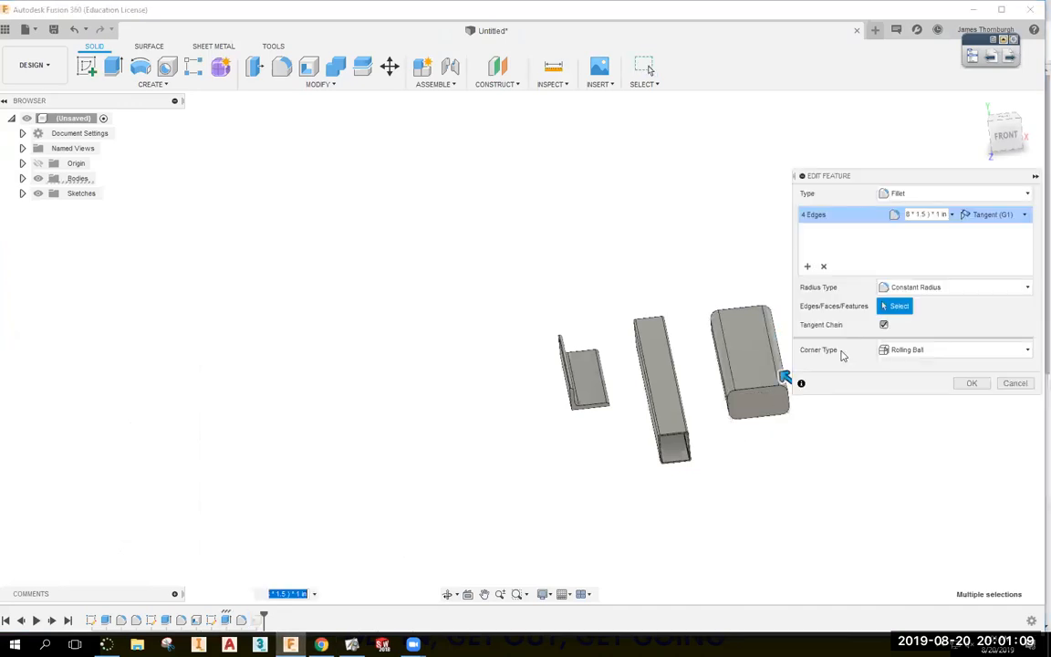
mouse_move(926, 211)
left_mouse_down()
mouse_move(884, 222)
mouse_move(941, 215)
left_mouse_up()
left_click(922, 213)
left_click(936, 216)
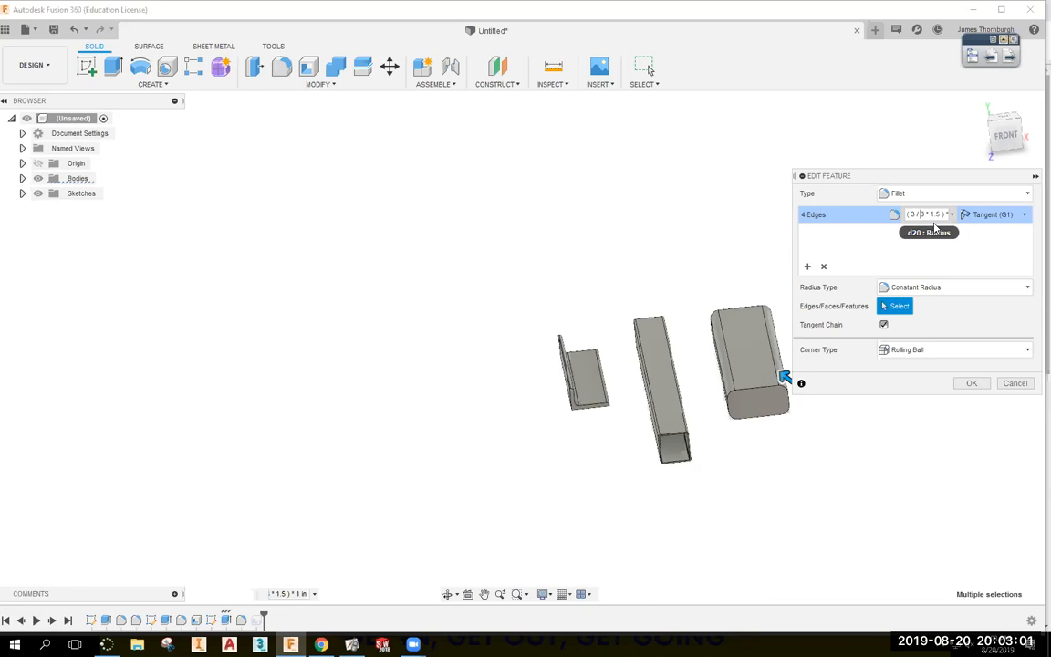
left_click(970, 383)
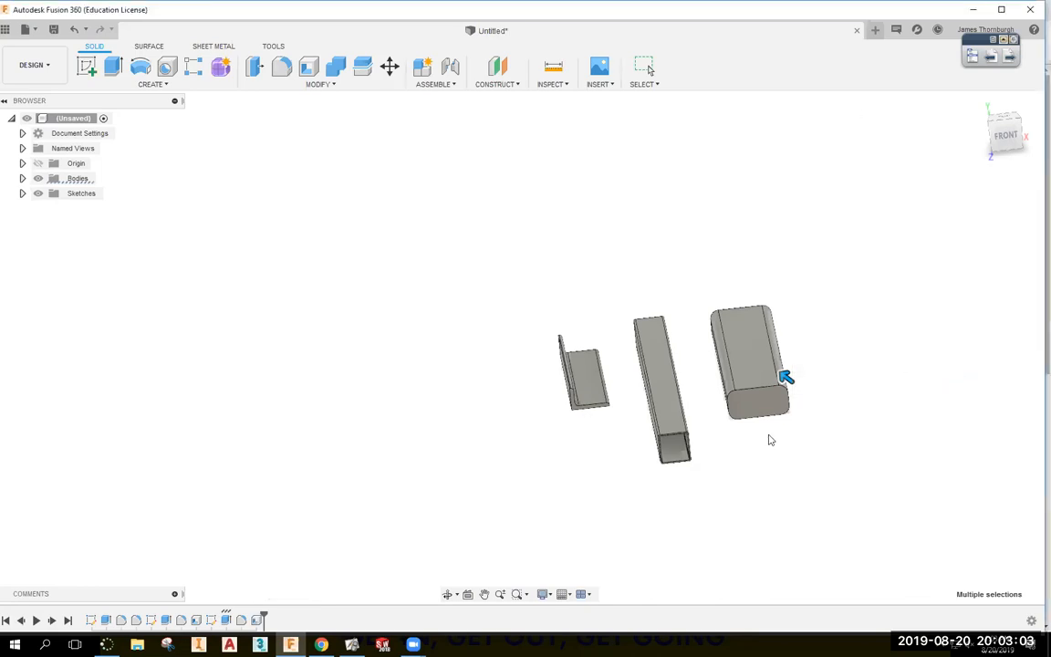
middle_click_drag(345, 466, 277, 582, "shift")
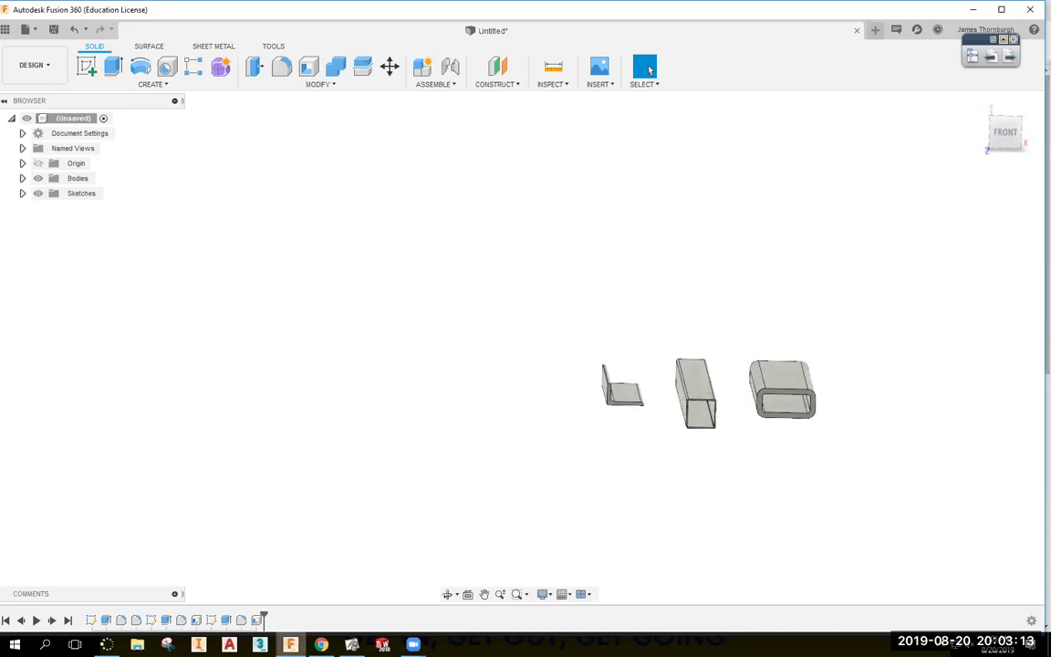
key("alt+Tab")
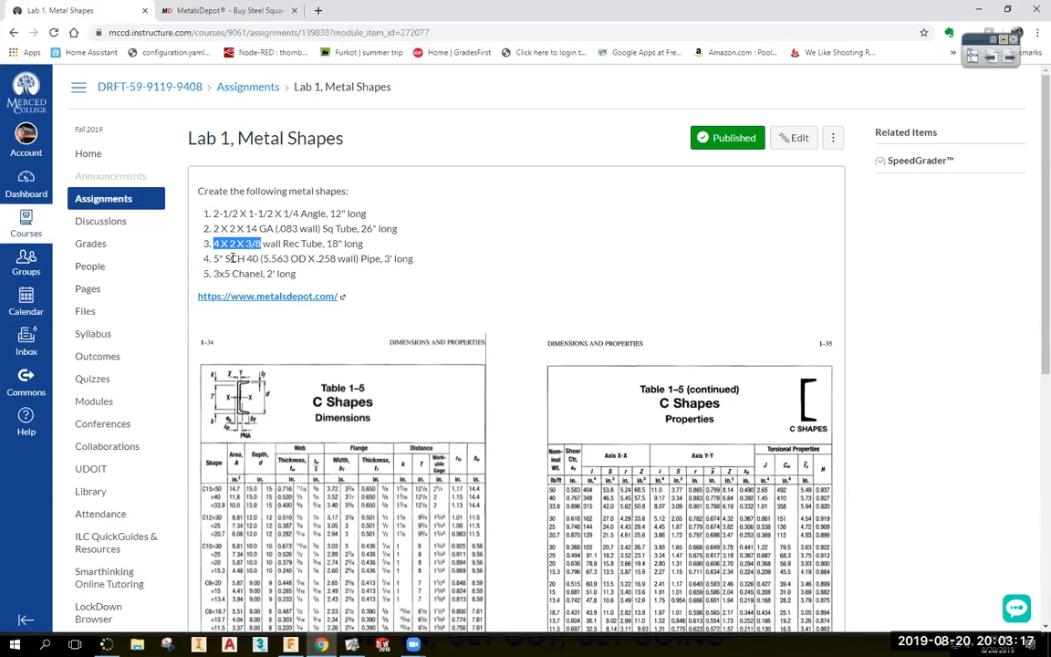
Highlight the 5" SCH 40 pipe size and its 5.563 OD X .258 wall in item 4.
left_click_drag(212, 259, 260, 258)
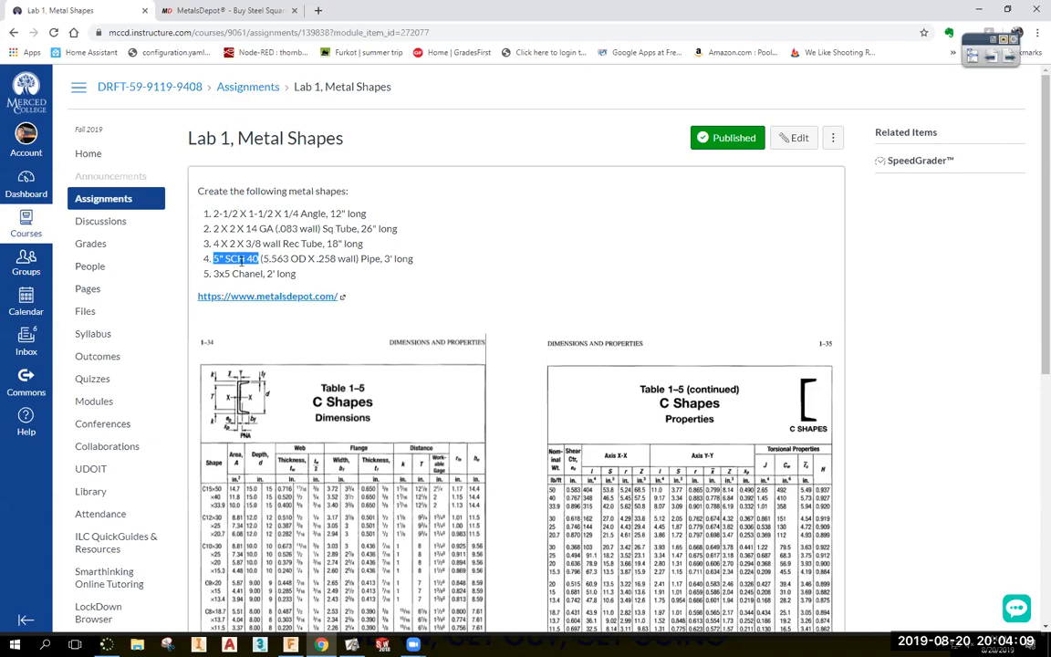
left_click(241, 259)
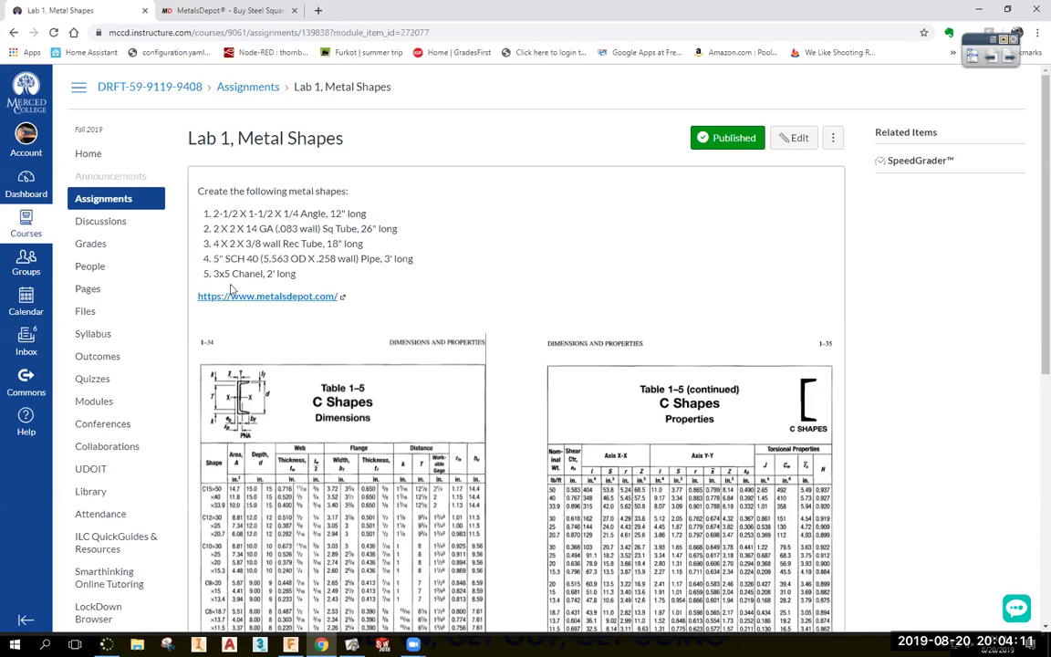
double_click(216, 259)
left_click(317, 258)
left_click_drag(337, 258, 265, 259)
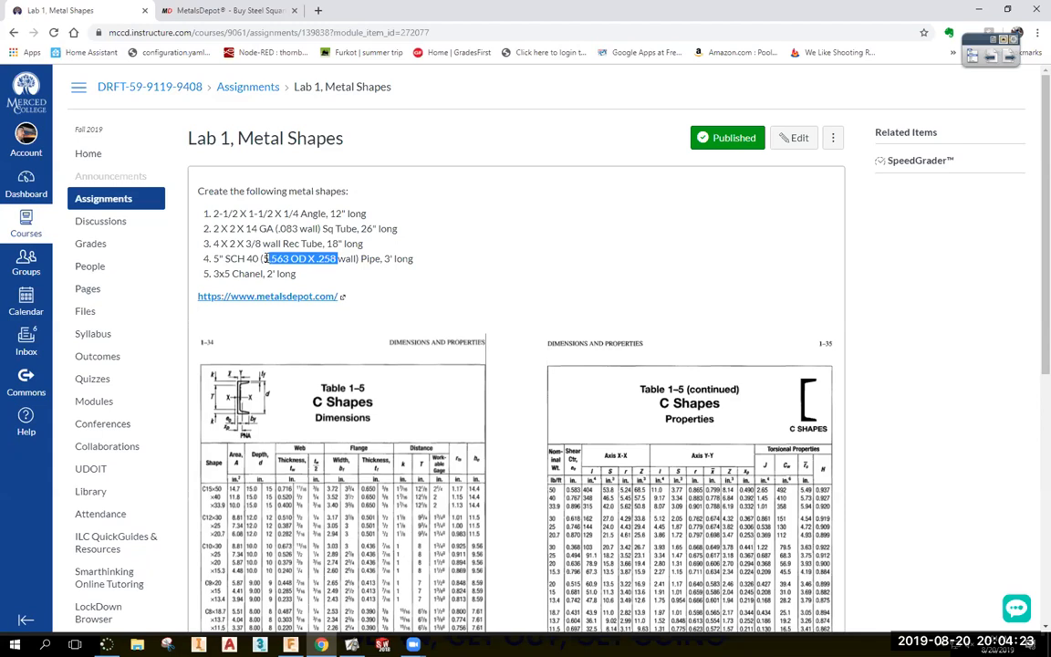
Browse the Metals Depot Steel Round Tube - DOM size table.
left_click(206, 13)
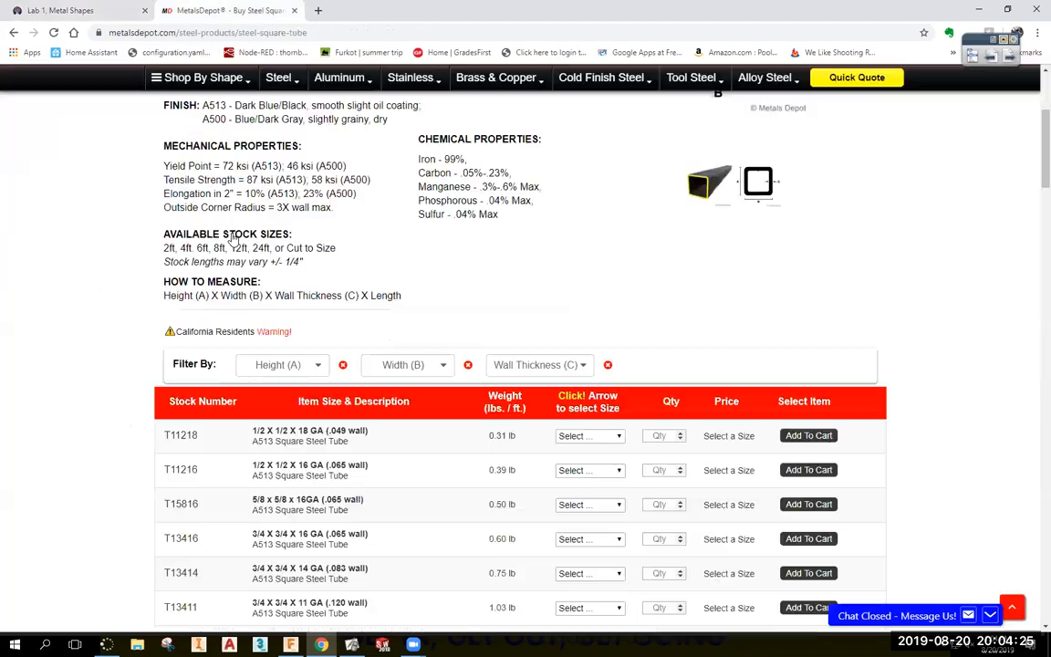
left_click(12, 33)
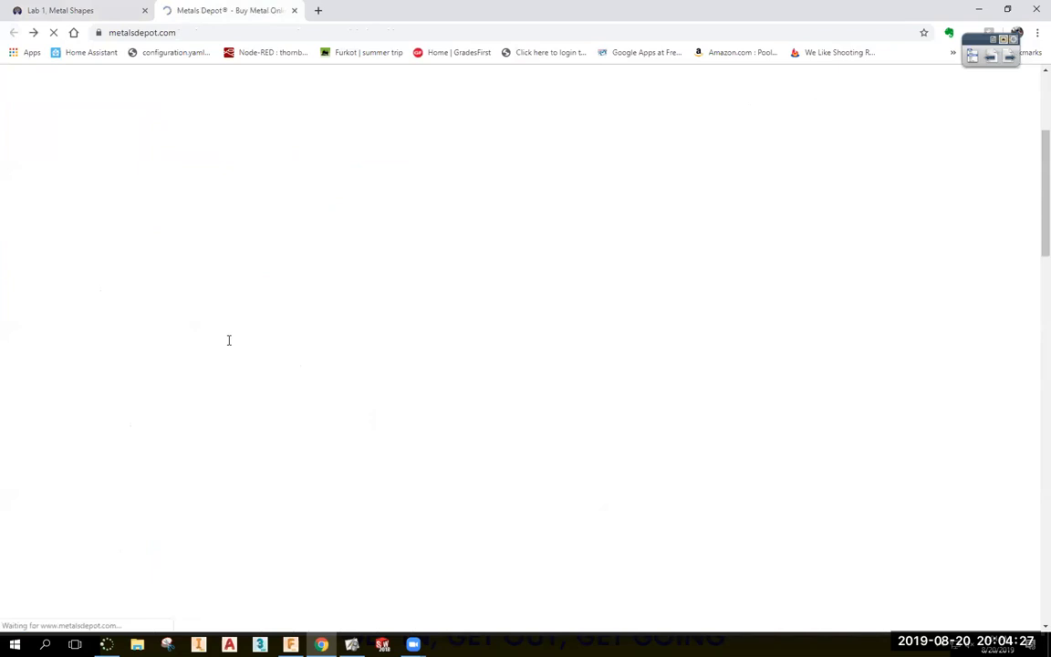
scroll(204, 214, "up", 2)
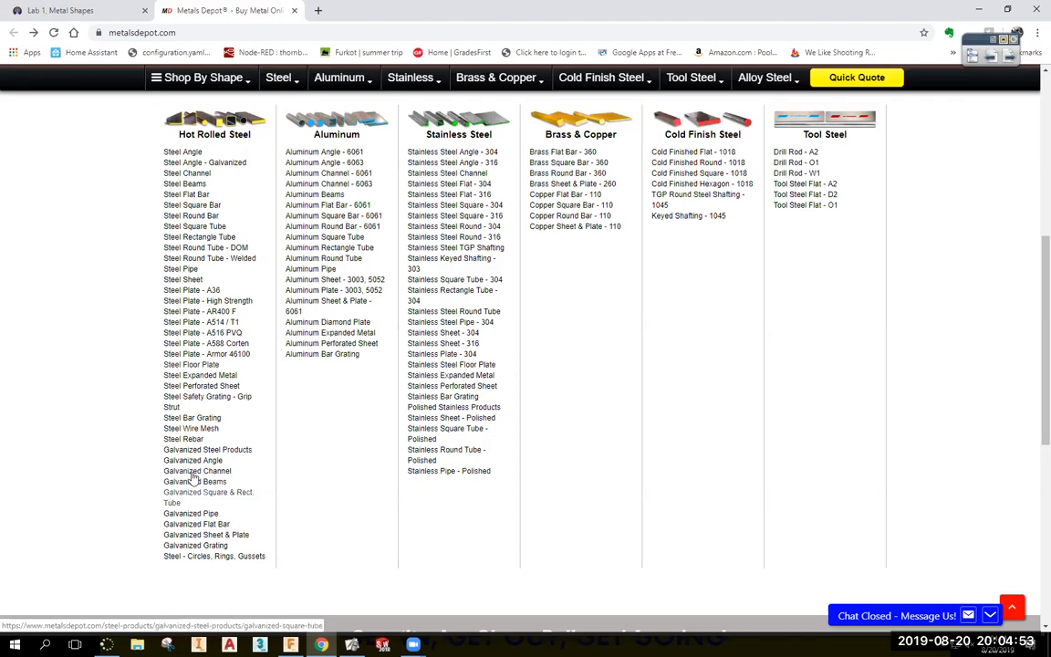
left_click(195, 248)
scroll(258, 323, "down", 4)
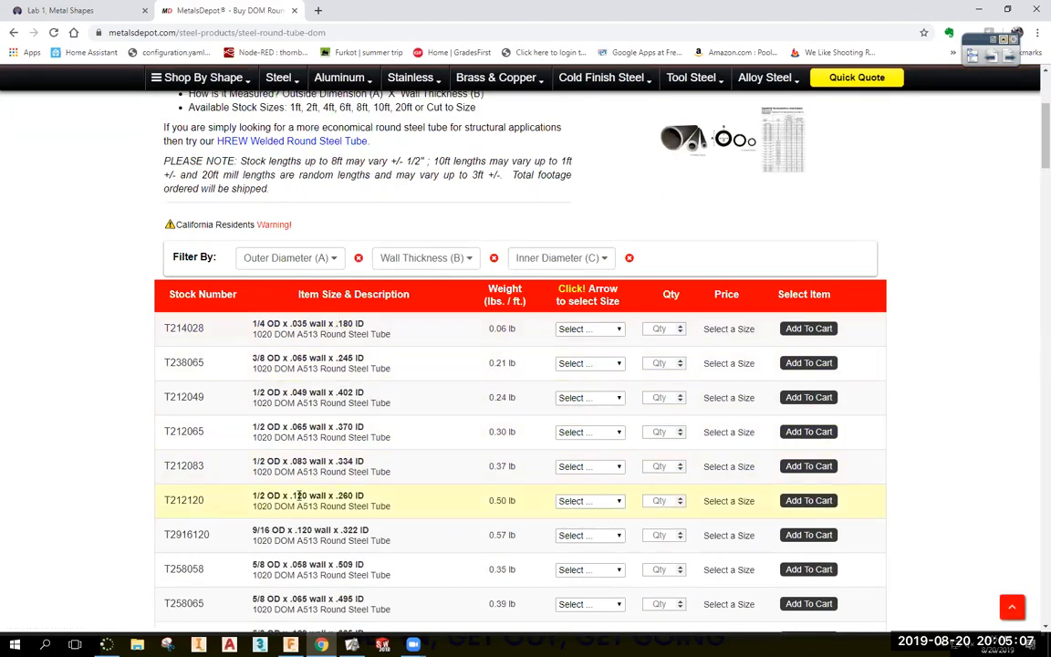
scroll(301, 497, "down", 10)
scroll(304, 500, "down", 10)
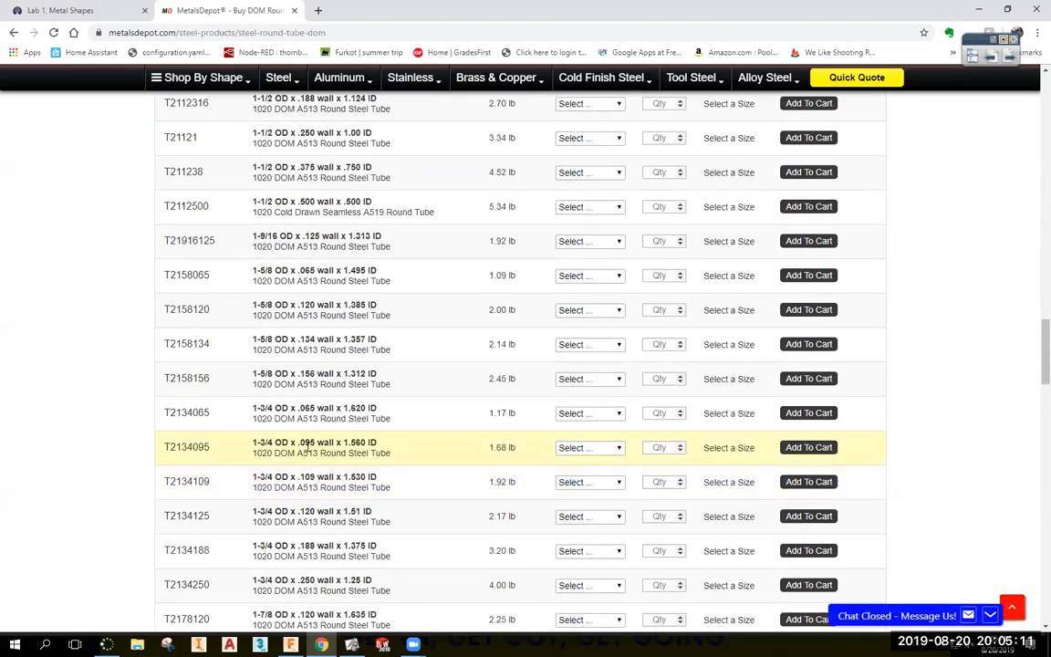
scroll(310, 511, "down", 5)
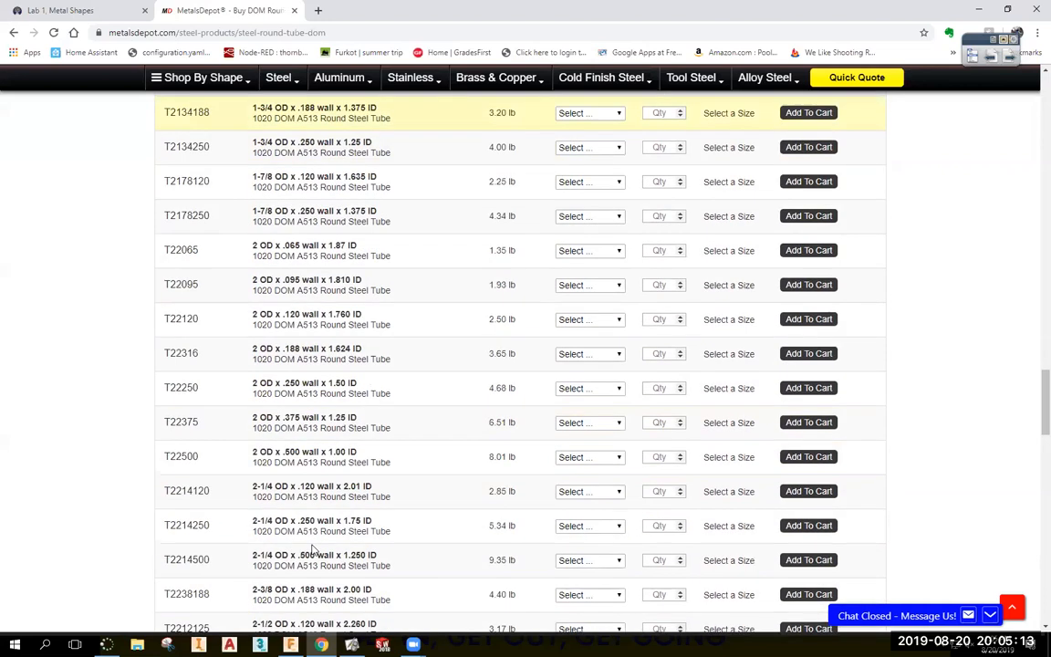
Go back and bring up the Steel Pipe size listing.
left_click(20, 41)
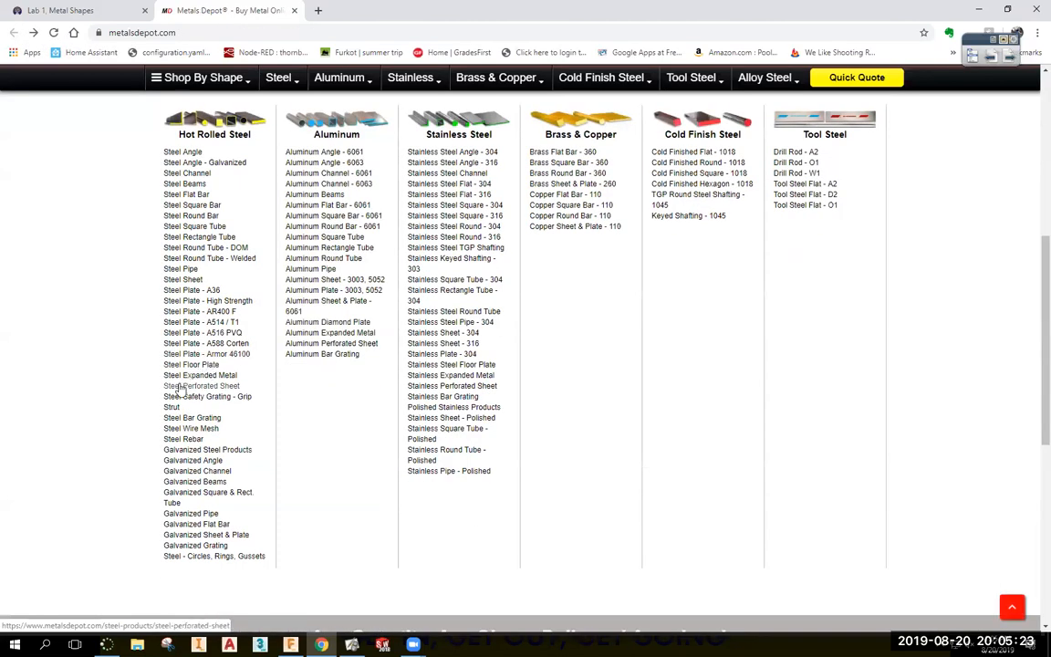
left_click(173, 270)
scroll(269, 344, "down", 5)
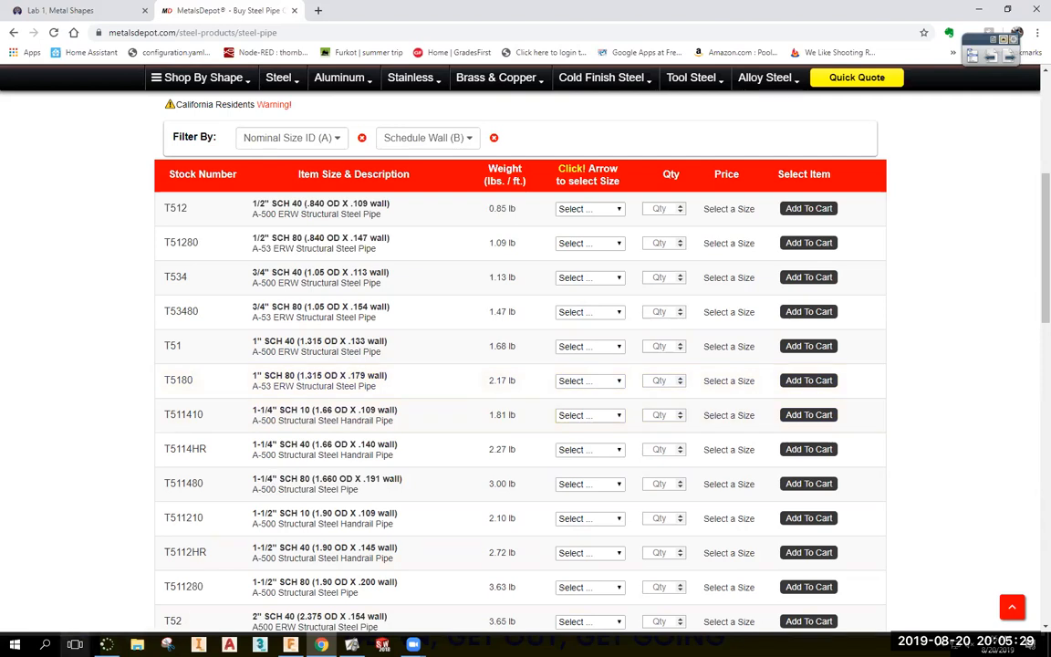
Launch Windows Calculator from the Start menu with 'calc'.
left_click(12, 640)
type("calc")
key("Return")
Position Calculator beside the assignment and compute .258*2 = 0.516.
left_click(67, 9)
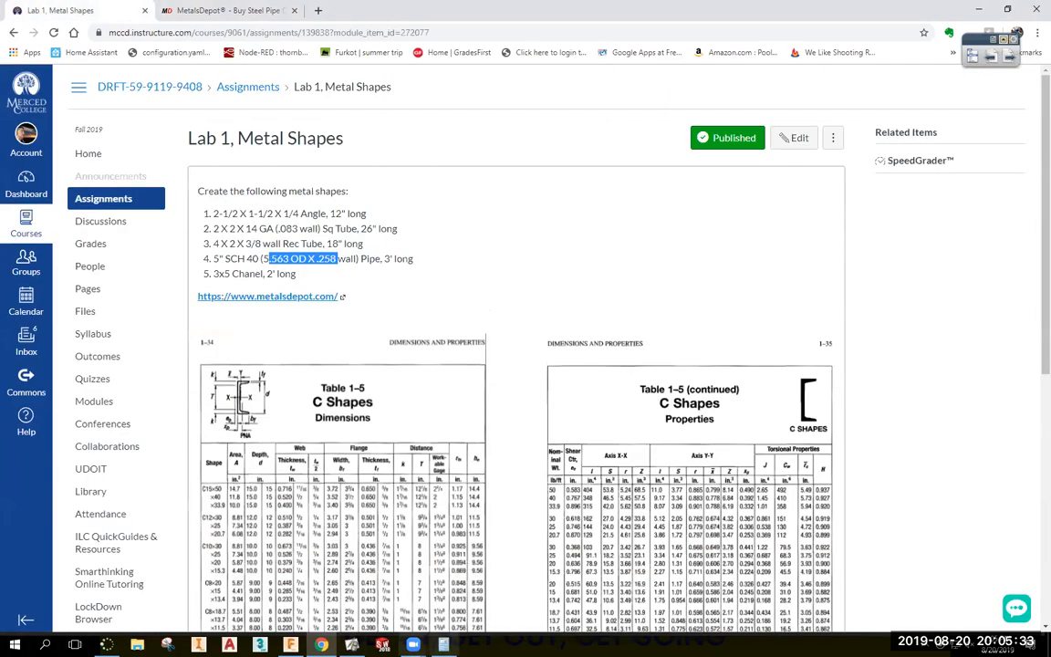
key("alt+Tab")
left_click_drag(326, 245, 423, 204)
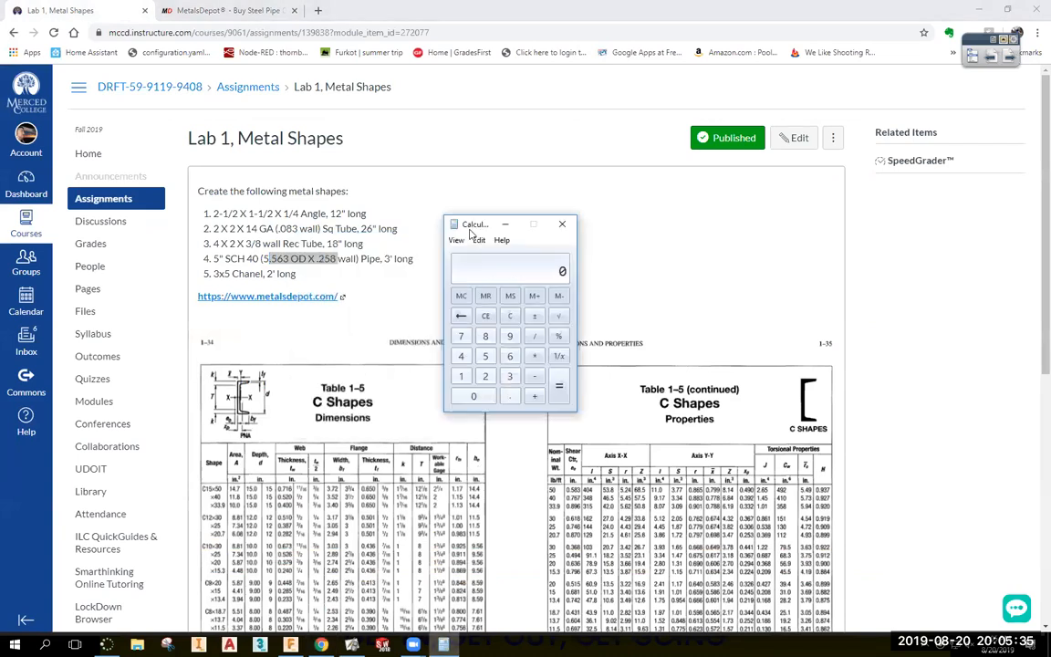
left_click(337, 328)
key("alt+Tab")
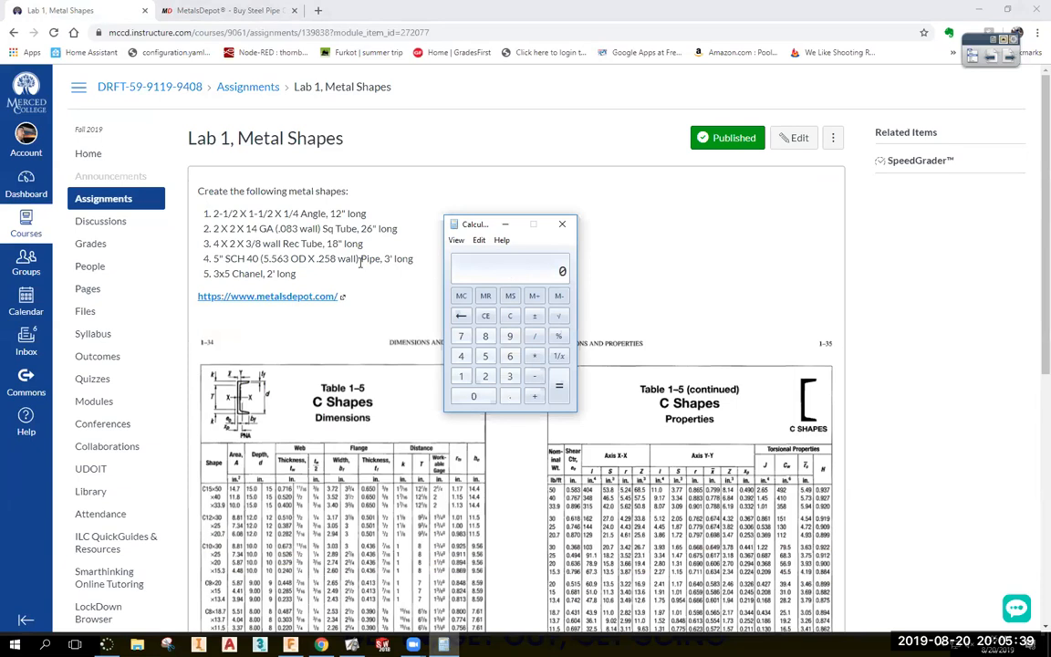
type(".258*2")
key("Return")
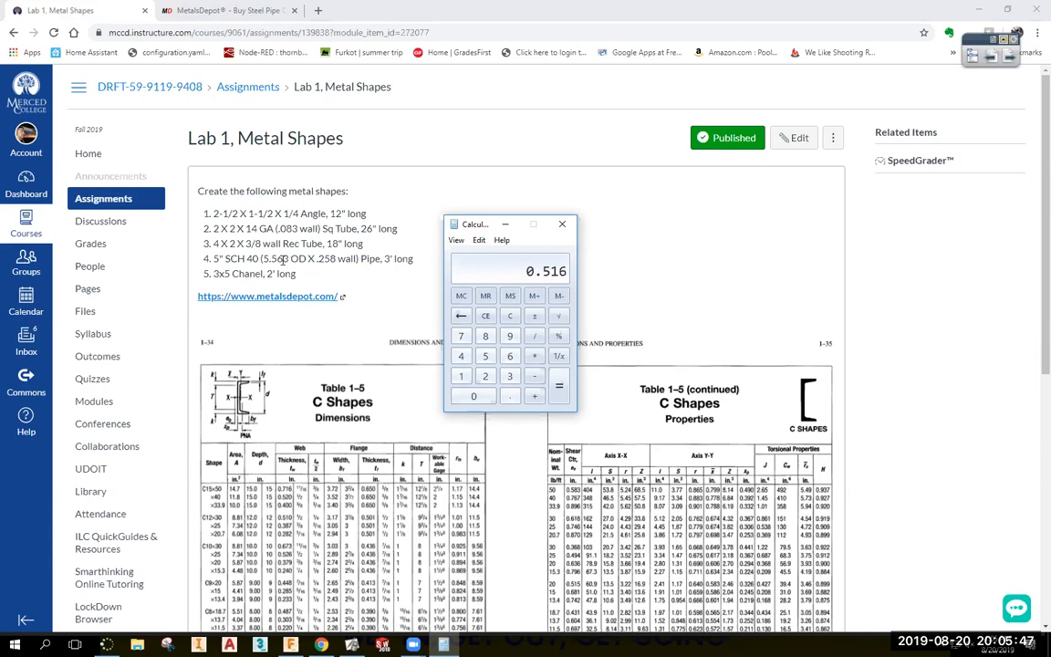
Subtract 2.563 from 0.516, giving -2.047.
left_click(217, 258)
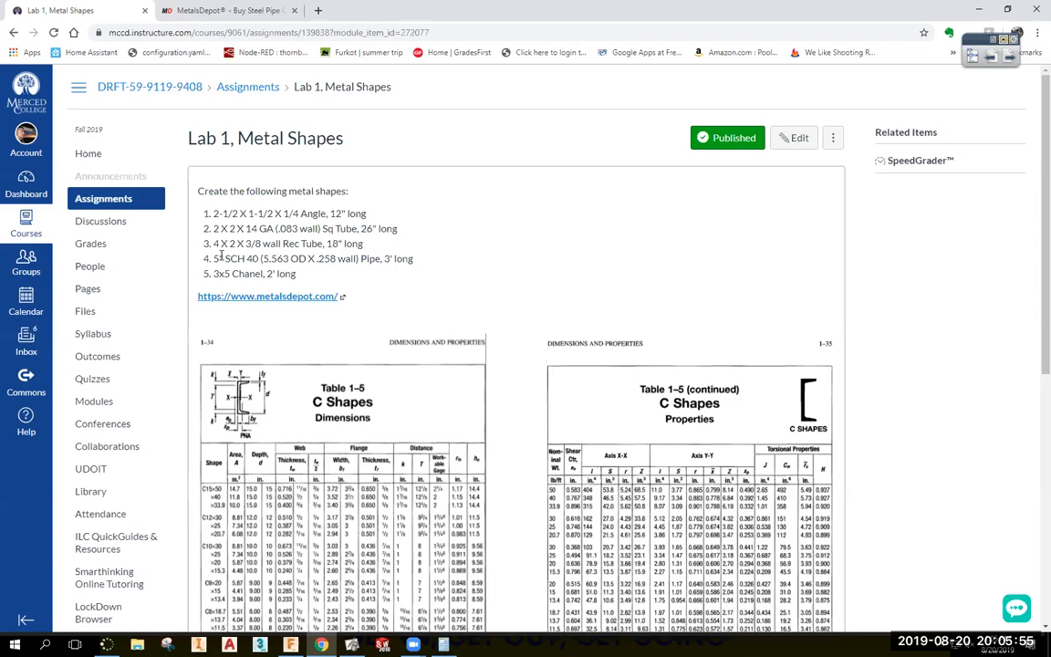
key("alt+Tab")
key("minus")
type("2.")
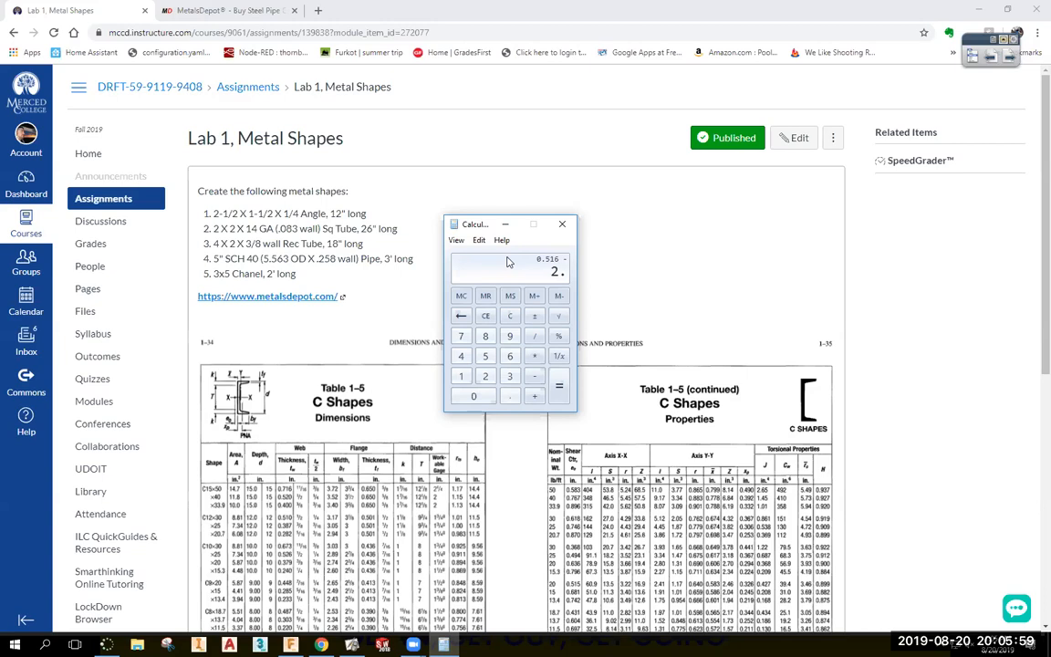
type("563")
key("Return")
Clear and recompute .258*2 − .563 = −0.047, then minimize Calculator.
key("Escape")
type("5")
key("Escape")
type(".258*2")
key("Return")
type("-.563")
key("Return")
left_click(504, 224)
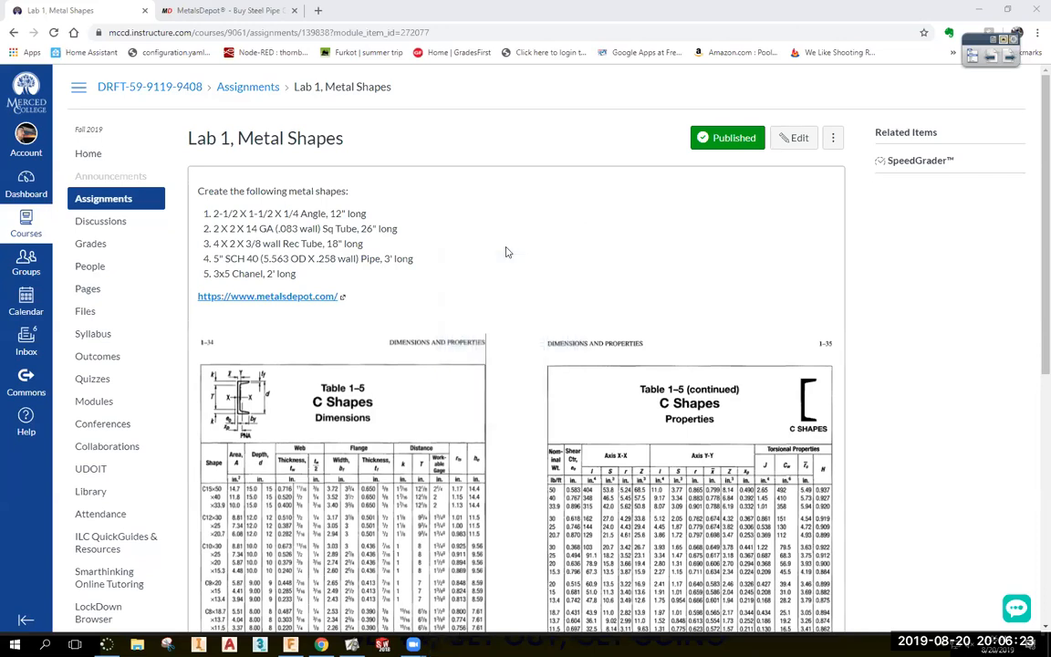
Recheck the MetalsDepot pipe table, then copy 5.563 from the assignment's pipe item.
left_click(224, 11)
scroll(351, 426, "down", 1)
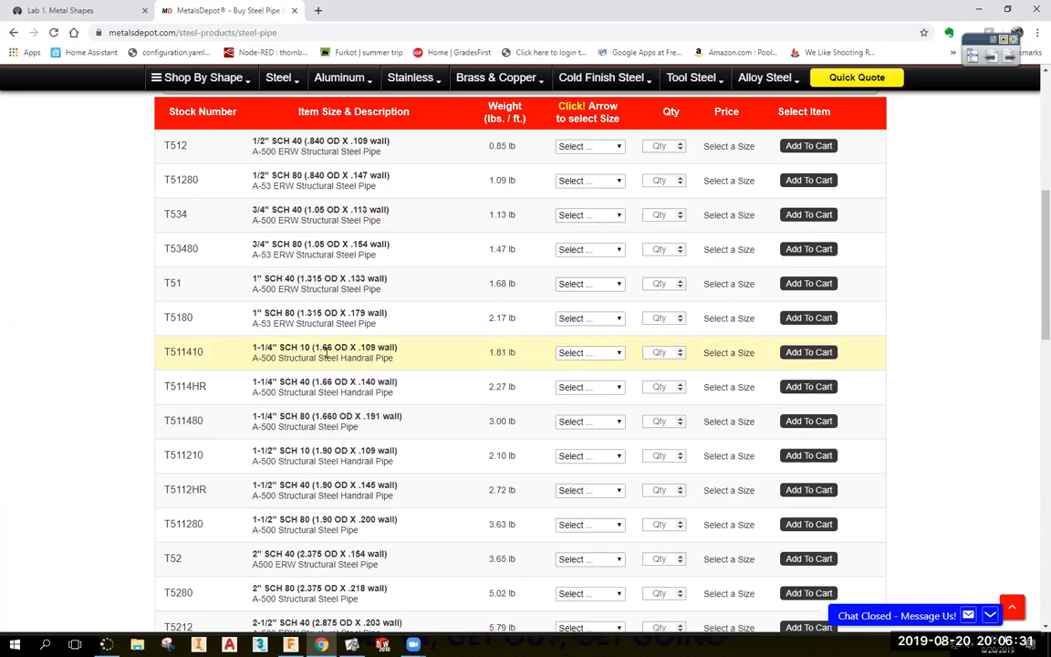
left_click(91, 11)
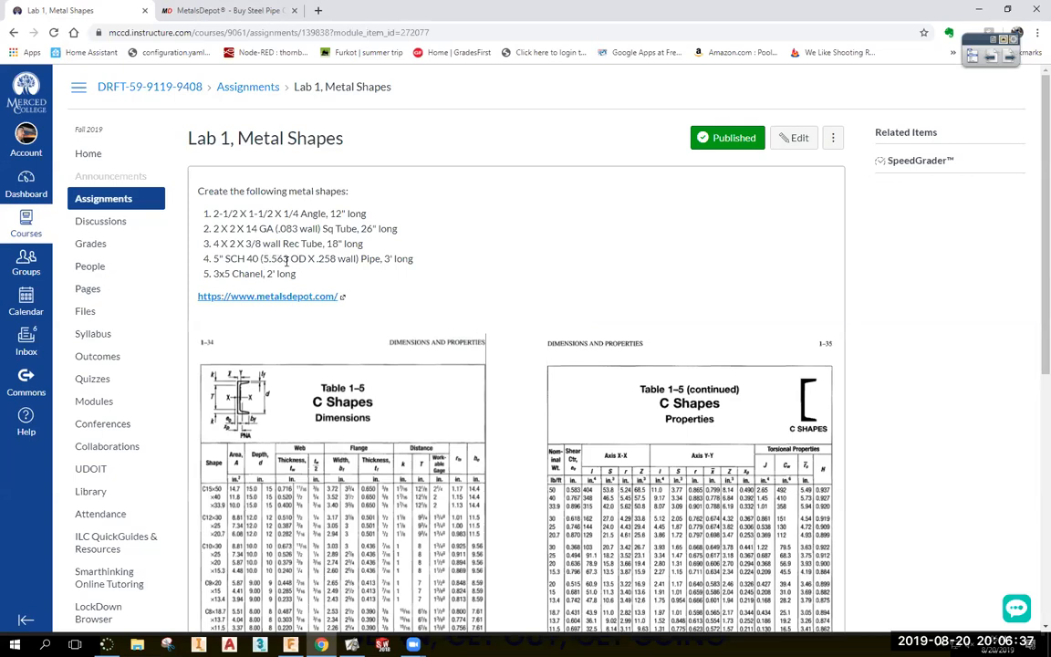
double_click(285, 259)
right_click(269, 259)
left_click(289, 270)
Start a sketch on the front plane and draw a center-diameter circle right of the shapes.
left_click(291, 644)
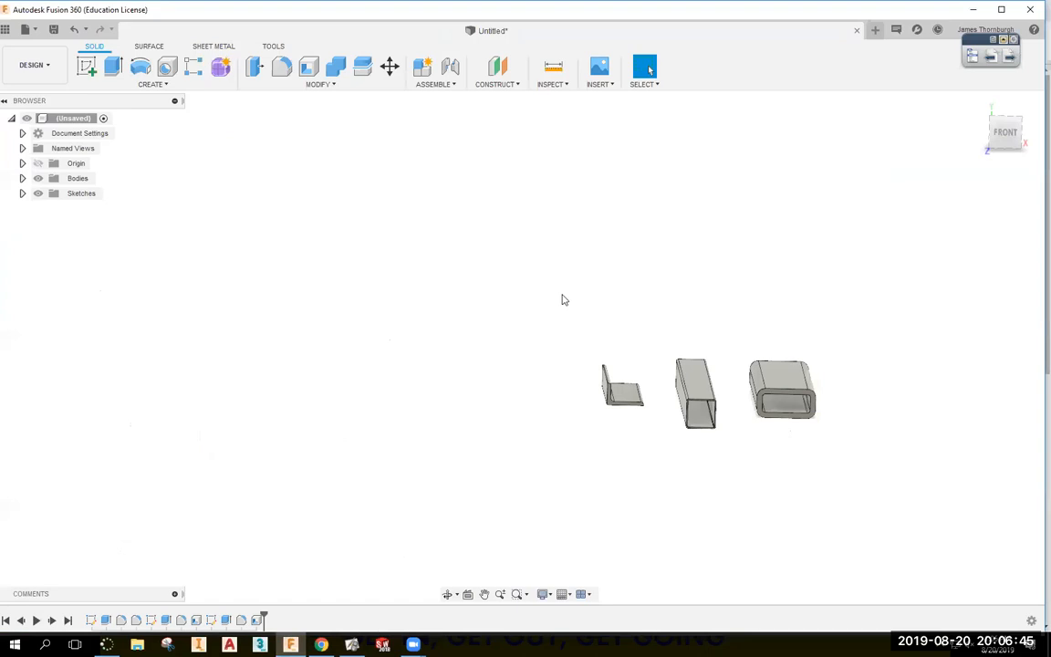
left_click(86, 66)
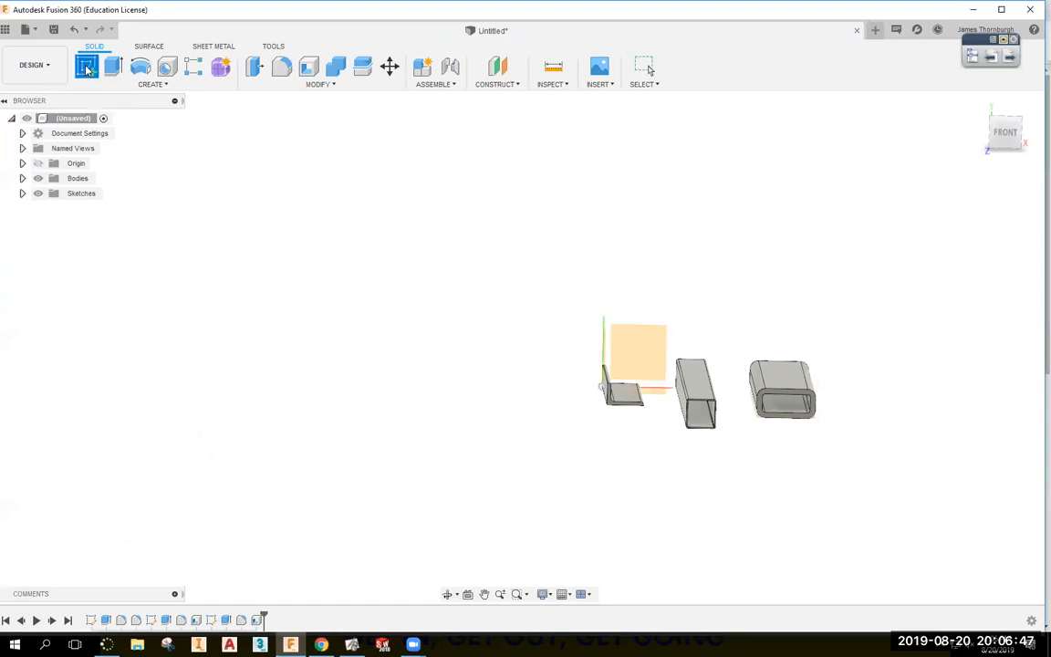
left_click(588, 317)
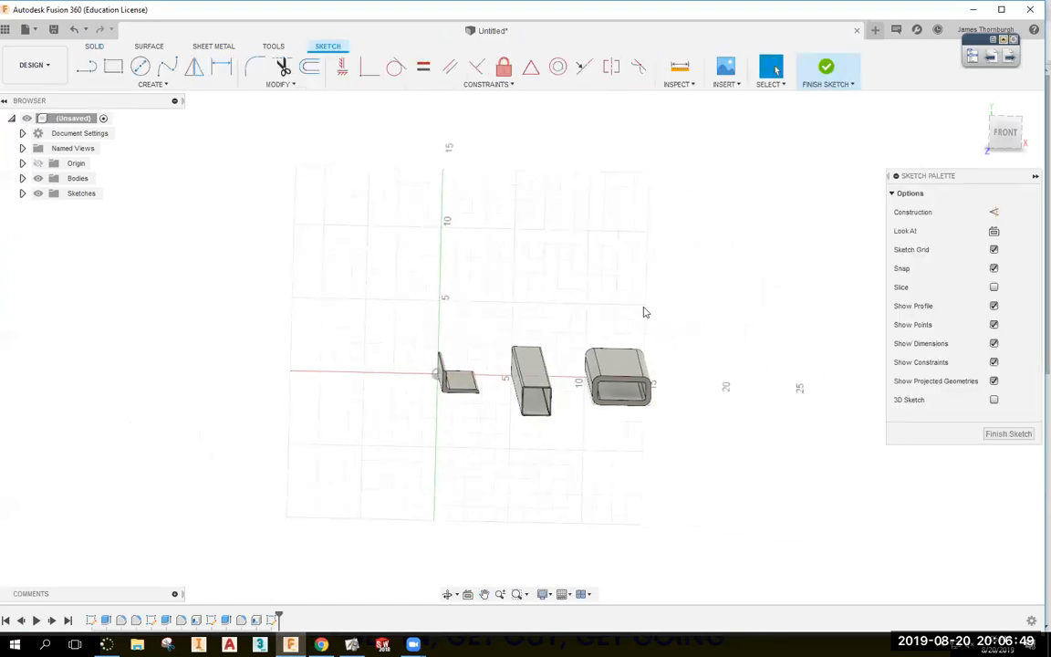
key("c")
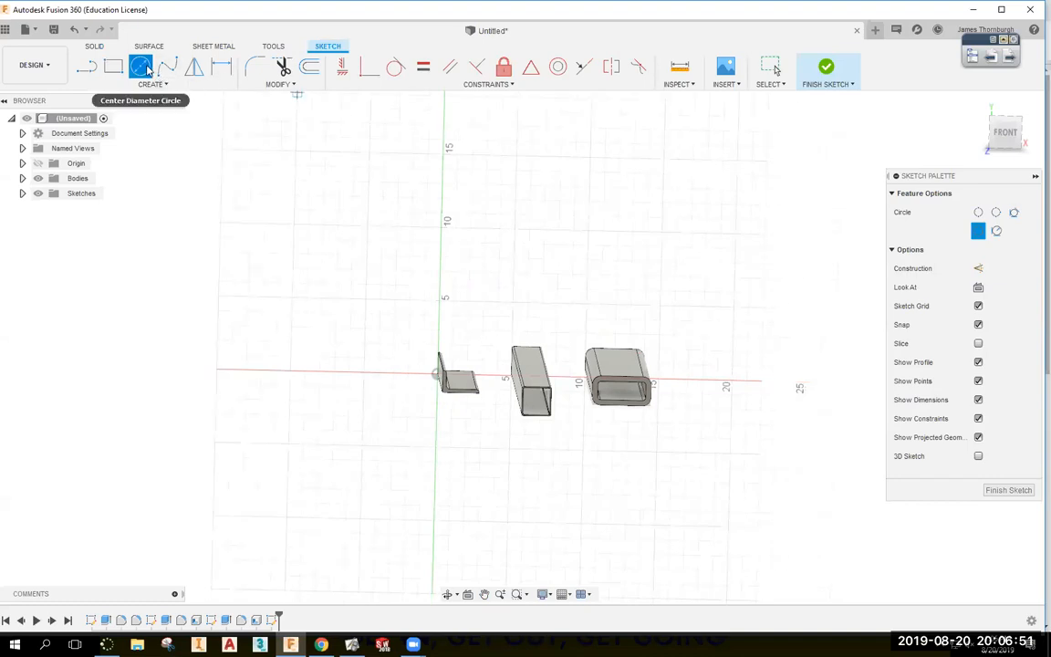
left_click(717, 379)
left_click(741, 415)
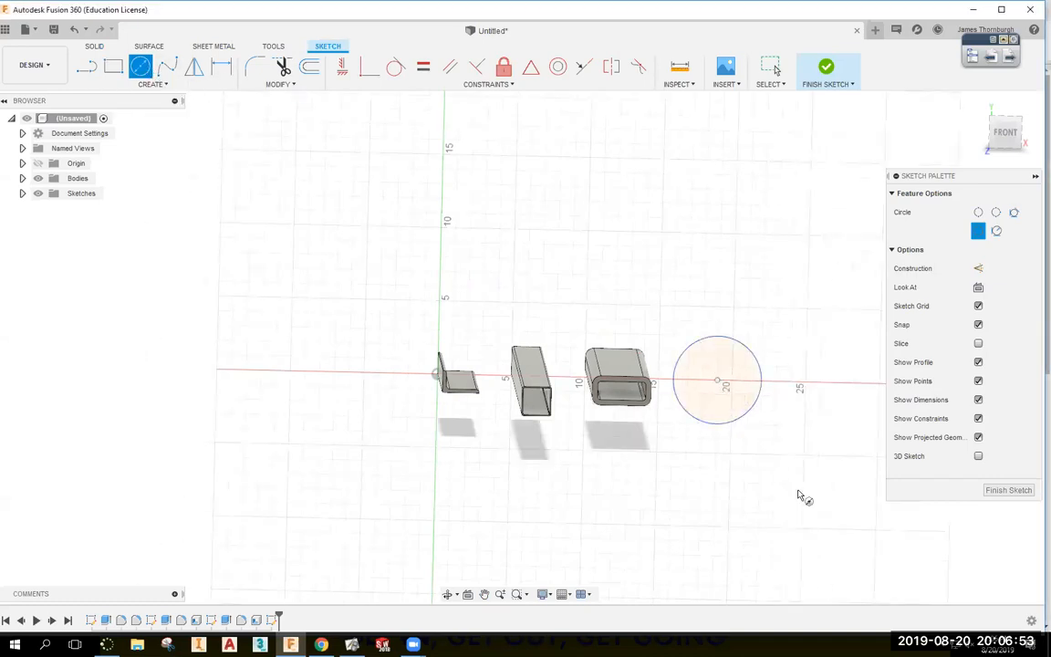
Constrain the circle's centre horizontally with the origin.
left_click(368, 68)
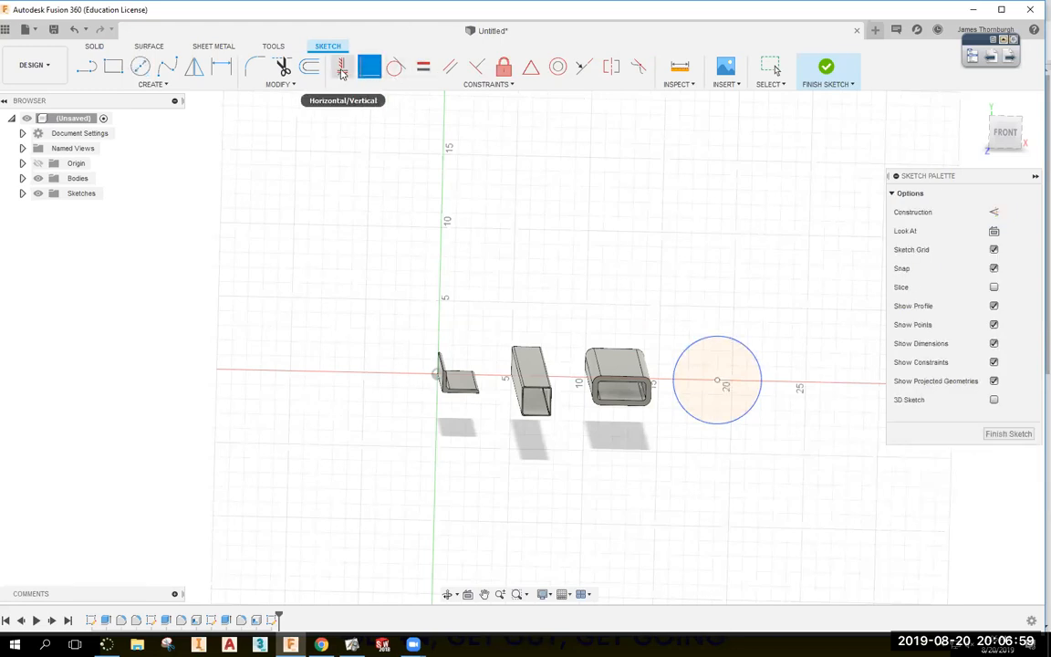
left_click(341, 69)
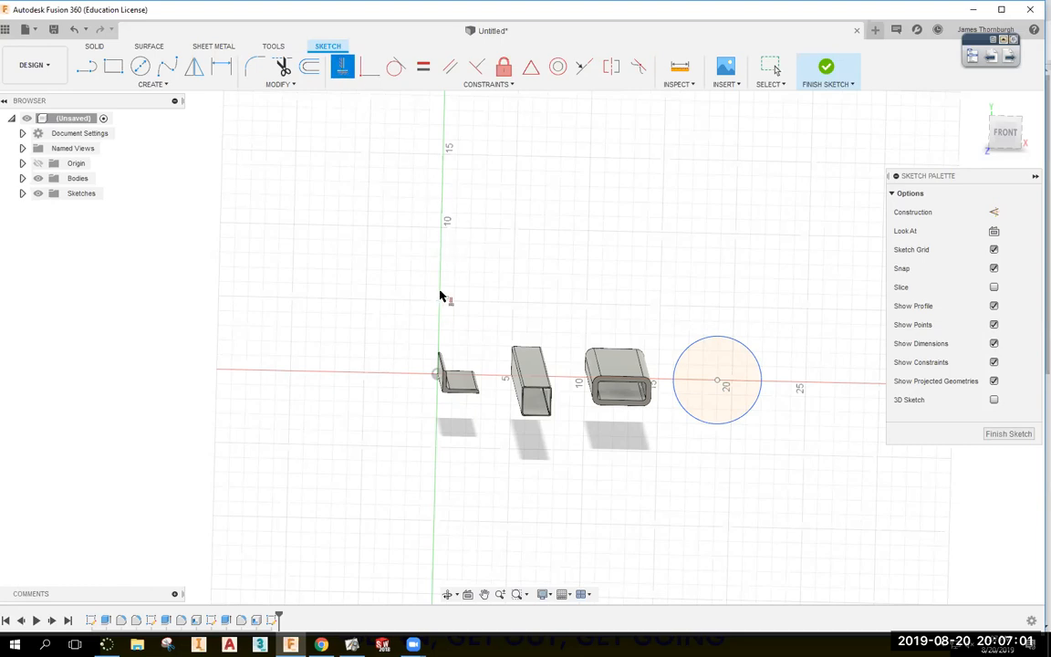
left_click(436, 374)
left_click(716, 379)
key("Escape")
left_click_drag(717, 381, 800, 369)
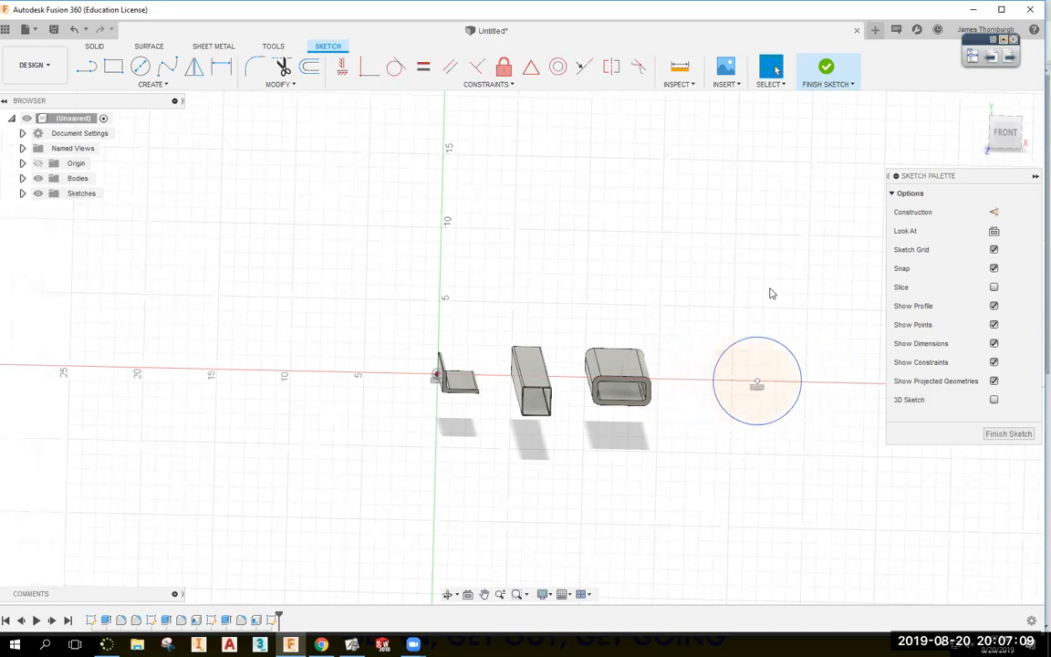
middle_click_drag(757, 281, 730, 289, "shift")
Dimension the circle's centre 5 in from the rectangular tube.
key("d")
left_click(627, 378)
left_click(730, 398)
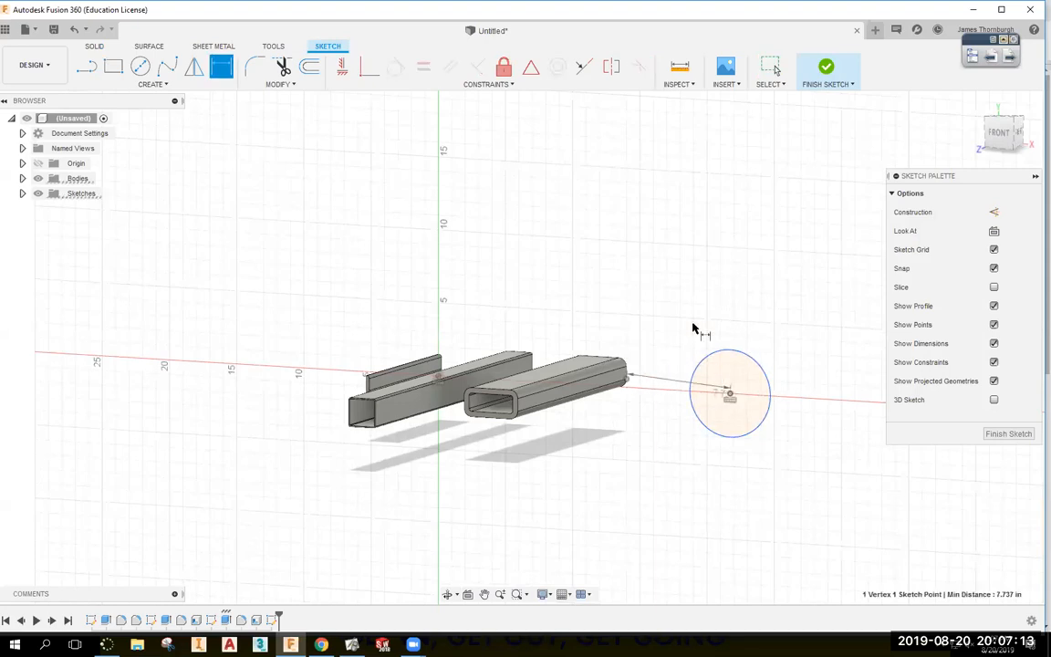
left_click(698, 325)
type("3")
key("Return")
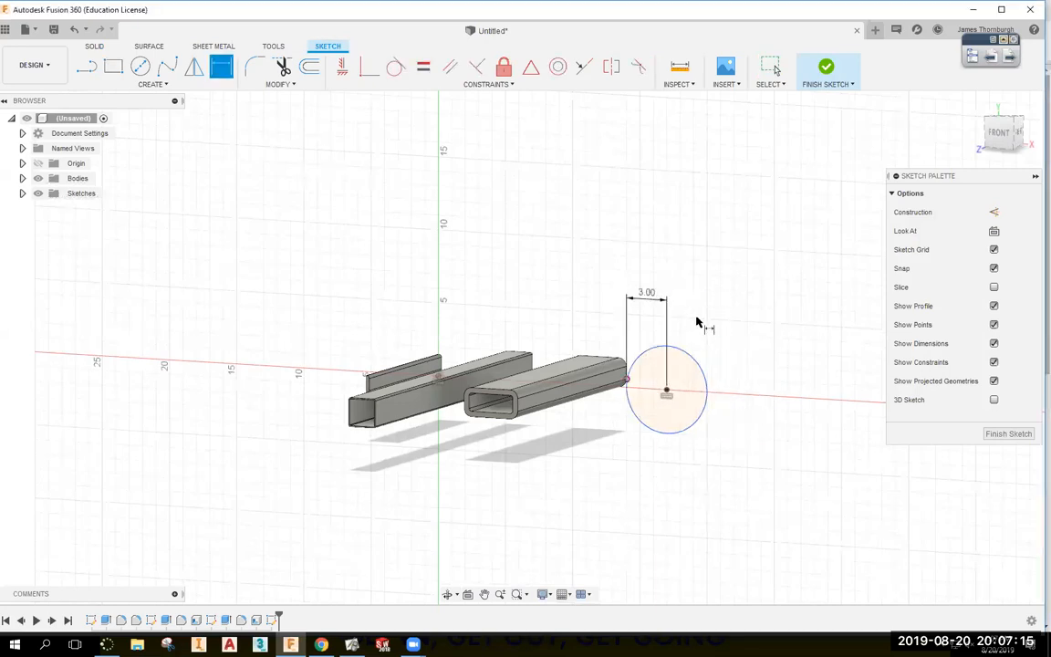
double_click(649, 298)
type("5")
key("Return")
Set the circle's diameter to 5.563 and finish the sketch.
middle_click_drag(706, 308, 751, 403, "shift")
left_click(750, 404)
left_click(766, 379)
type("5.563")
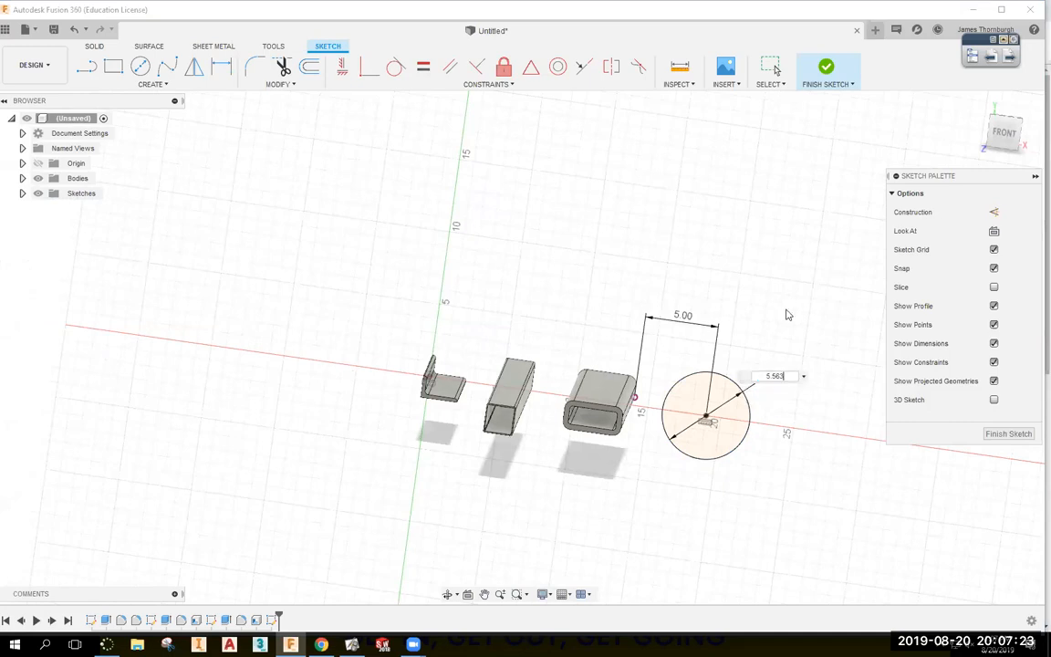
key("Return")
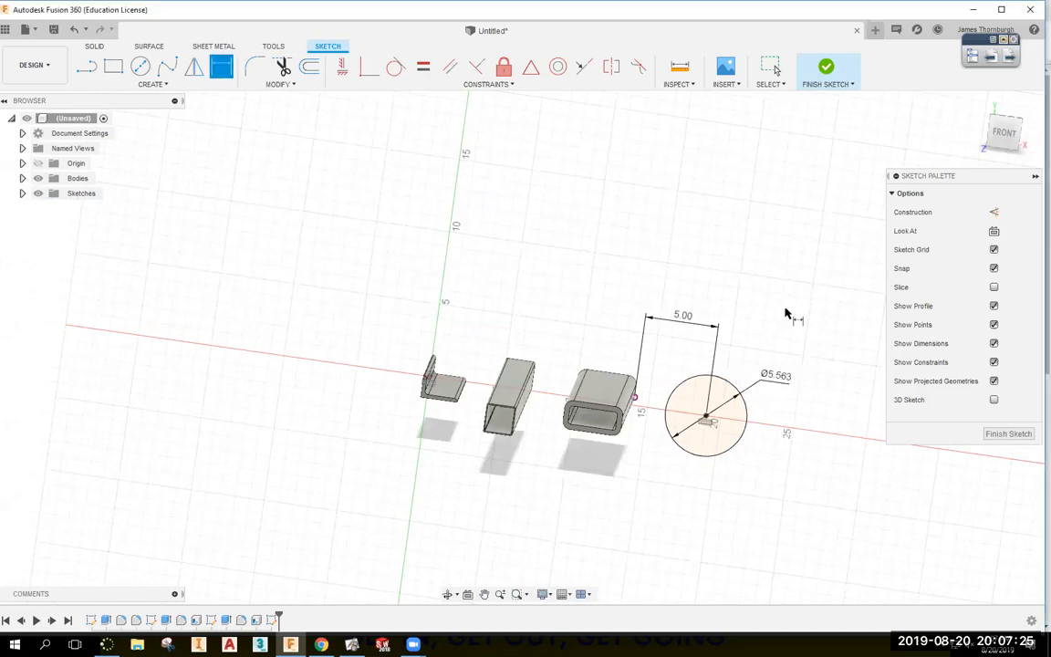
left_click(824, 68)
Extrude the Ø5.563 circle 3' into a solid cylinder.
left_click(113, 67)
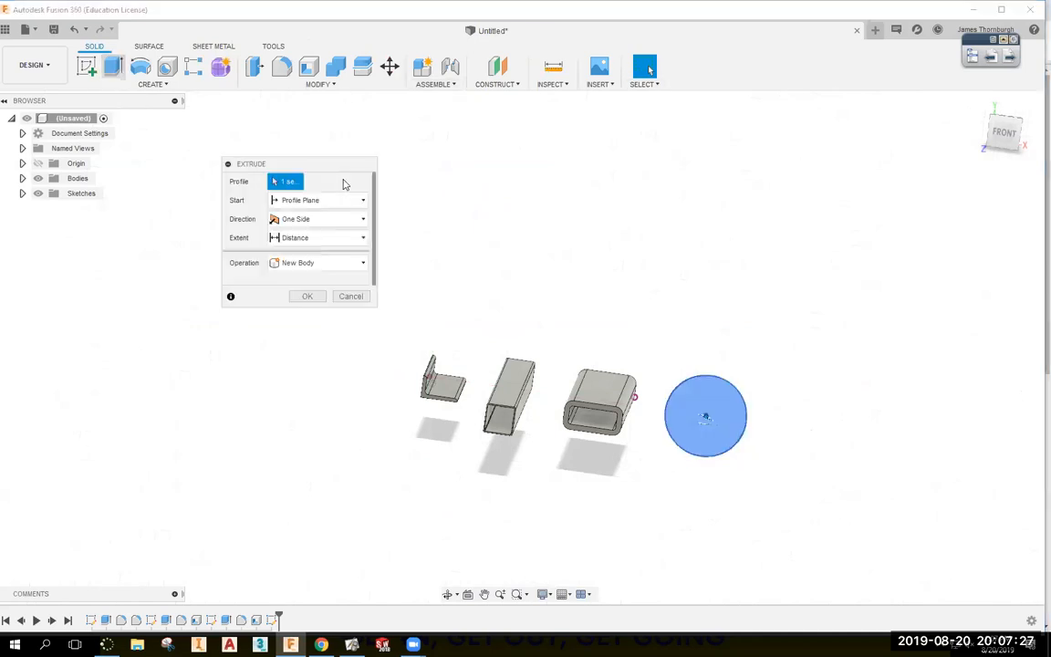
key("alt+Tab")
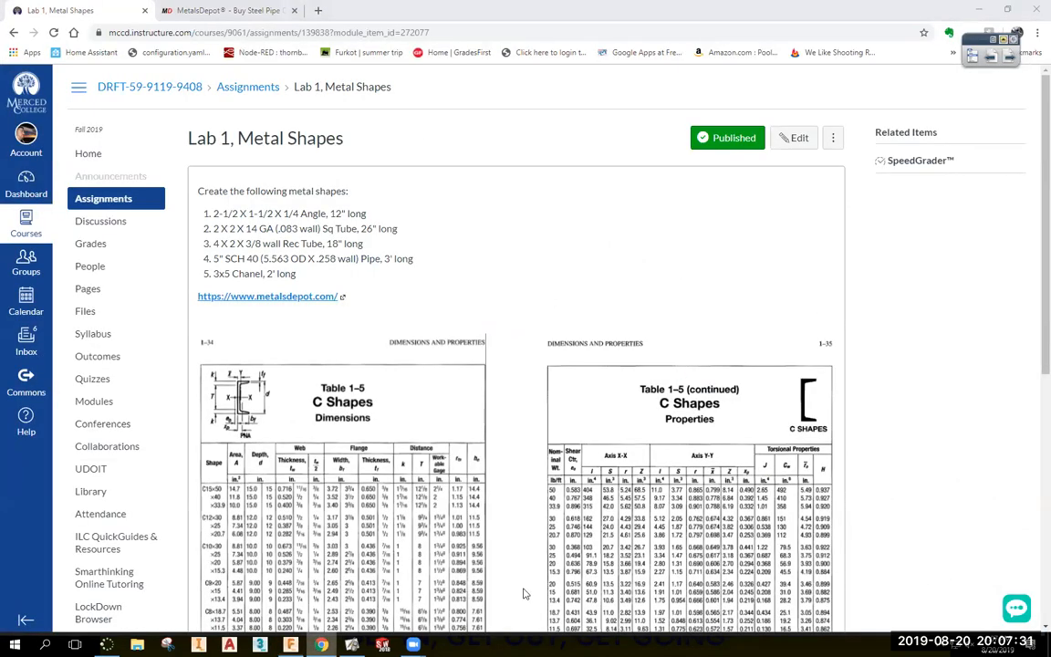
key("alt+Tab")
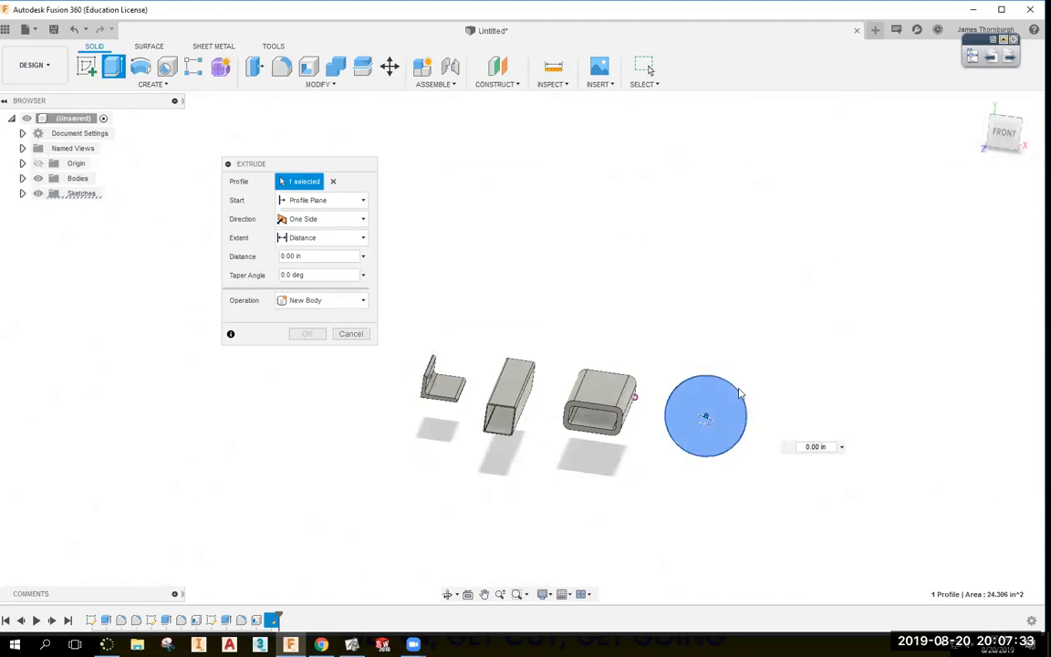
left_click_drag(316, 257, 234, 261)
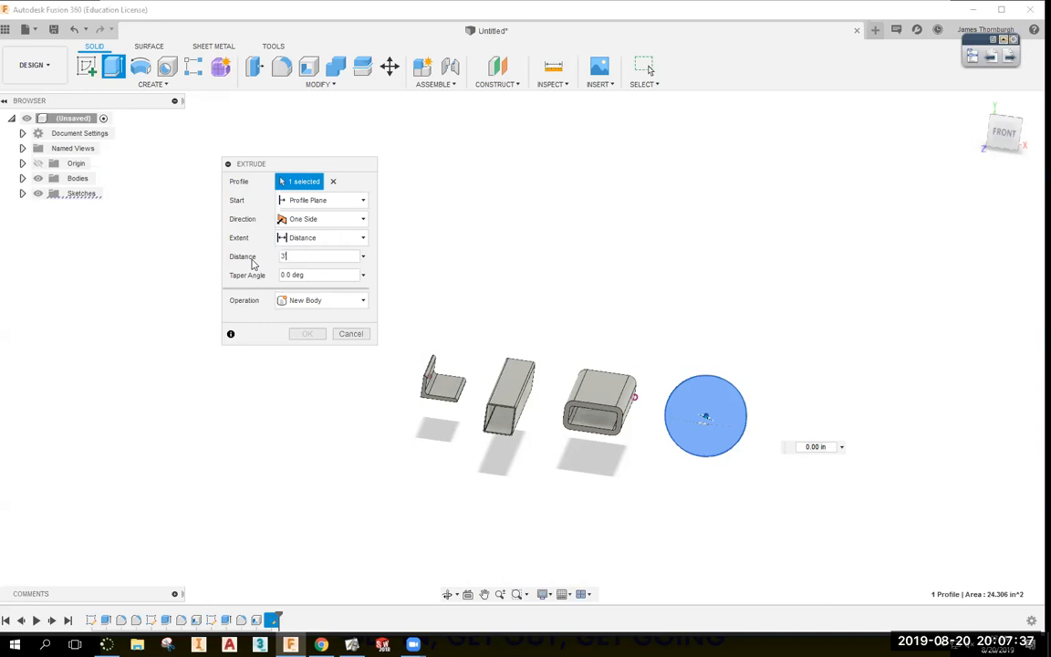
type("3'")
key("Return")
middle_click_drag(534, 312, 359, 159, "shift")
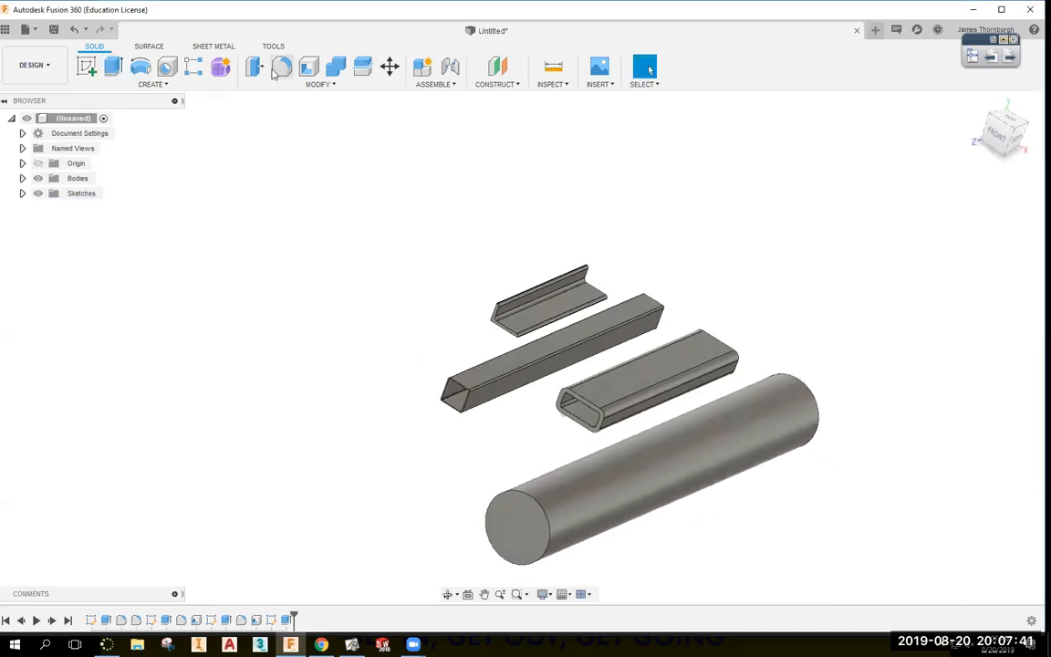
Shell the cylinder through both end faces with a .125 in wall.
left_click(309, 66)
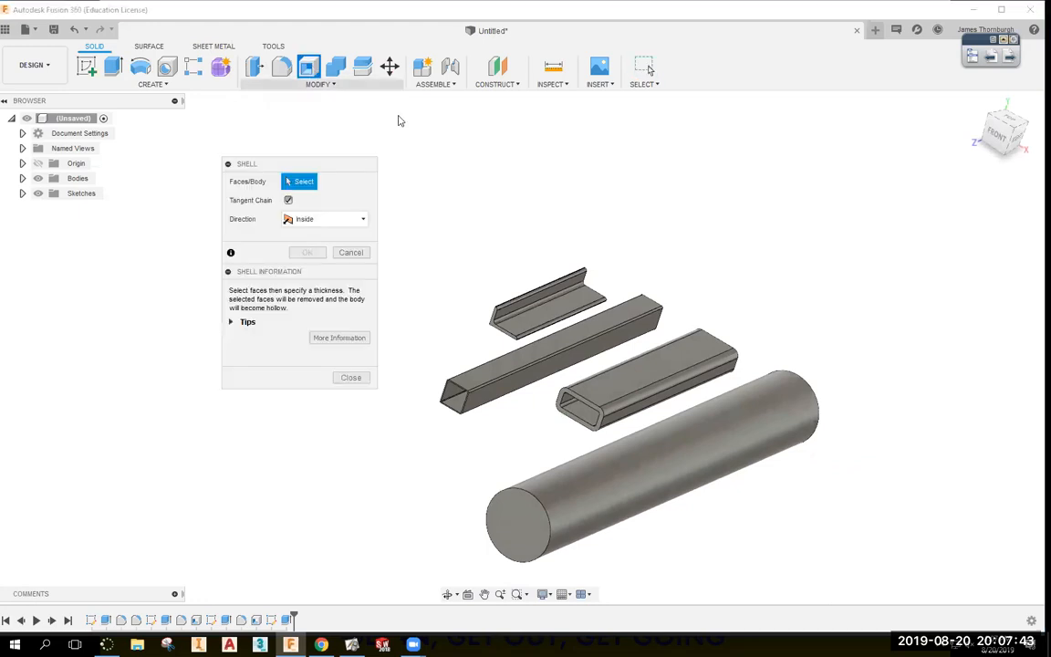
left_click(535, 544)
middle_click_drag(534, 544, 675, 306, "shift")
left_click(673, 303)
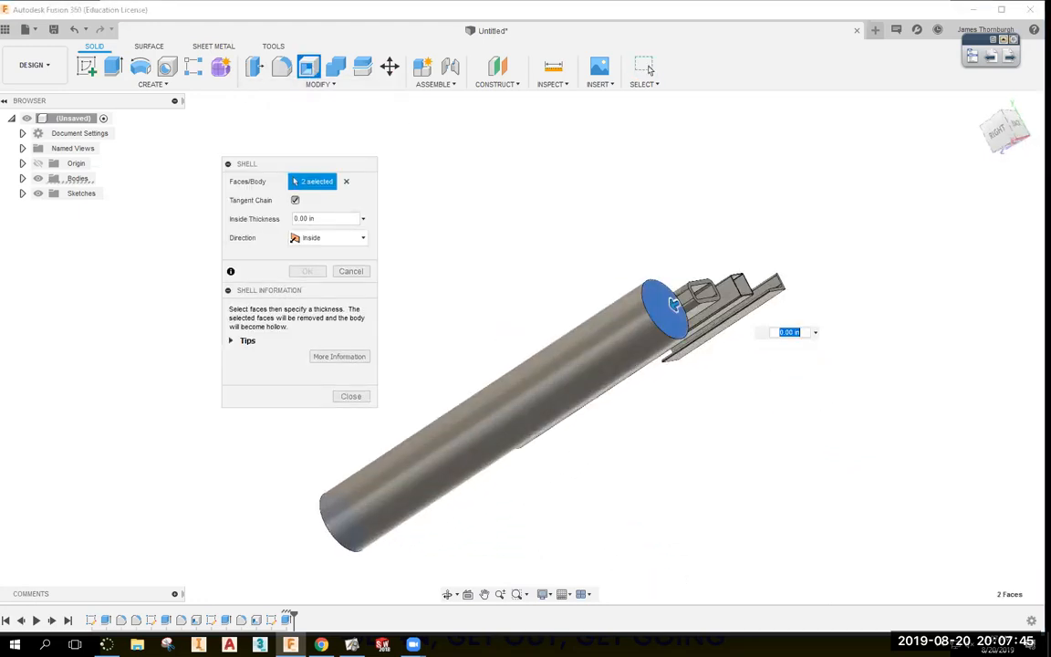
key("alt+Tab")
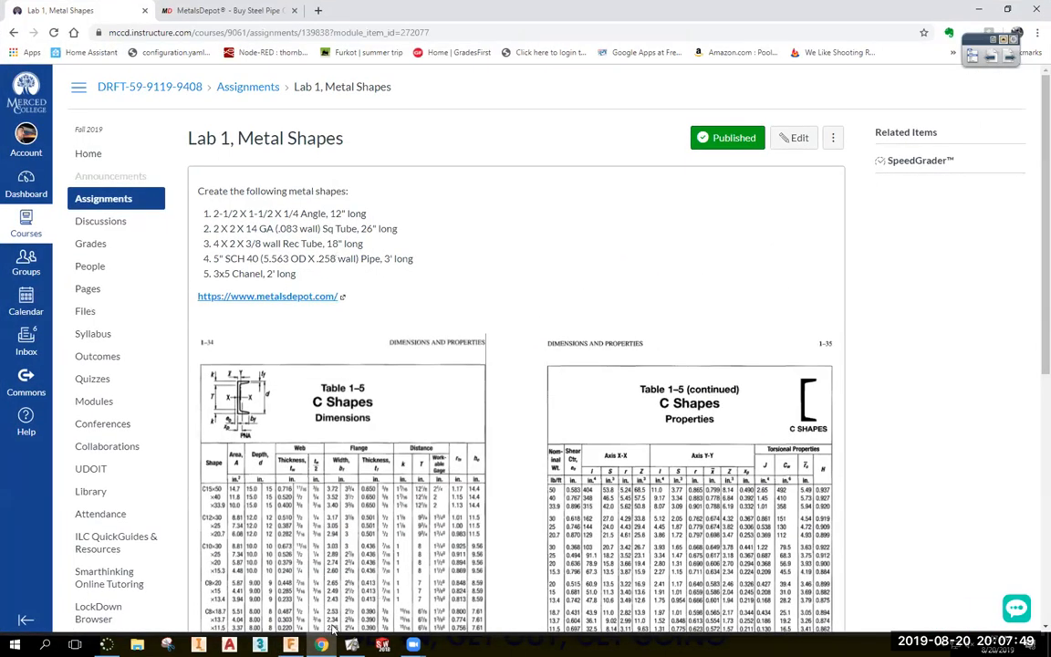
key("alt+Tab")
type(".125")
key("Return")
middle_click_drag(605, 381, 842, 312, "shift")
left_click(630, 516)
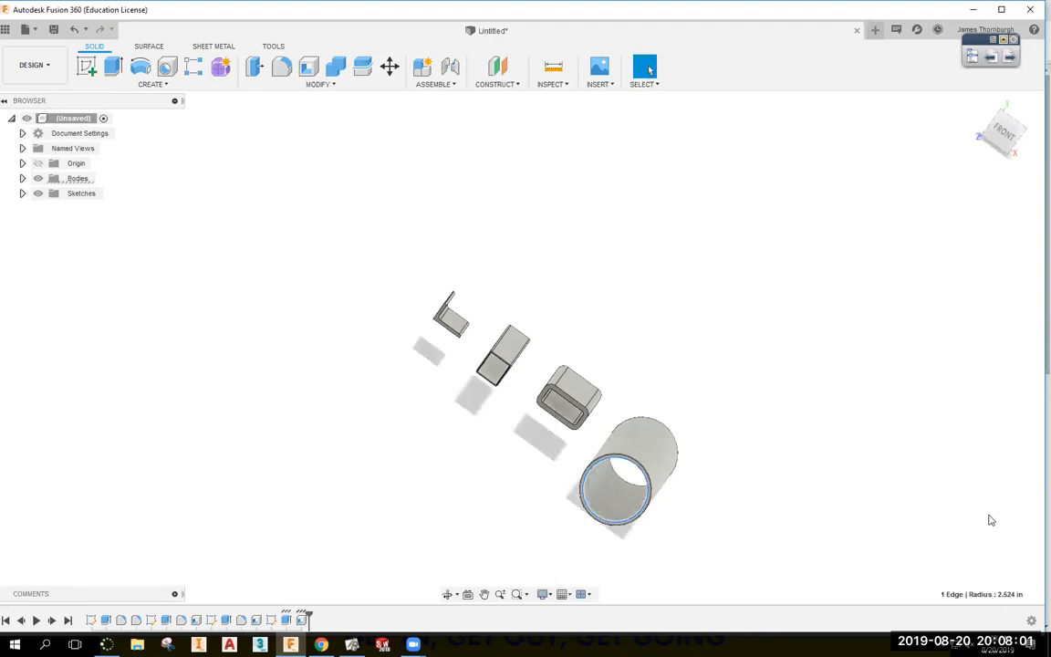
left_click(778, 510)
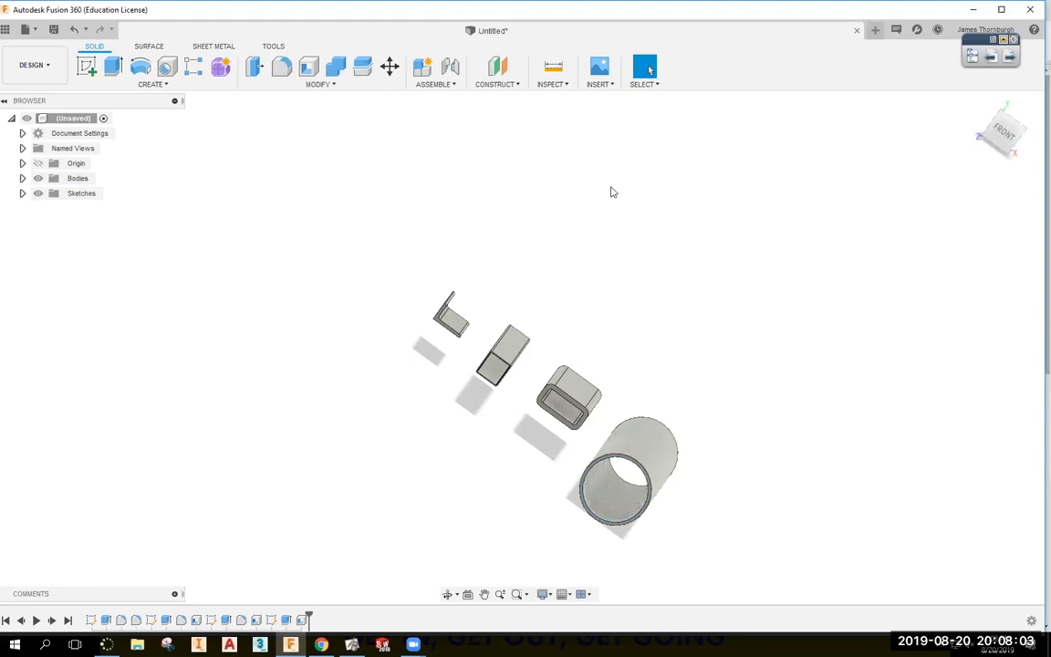
left_click(553, 67)
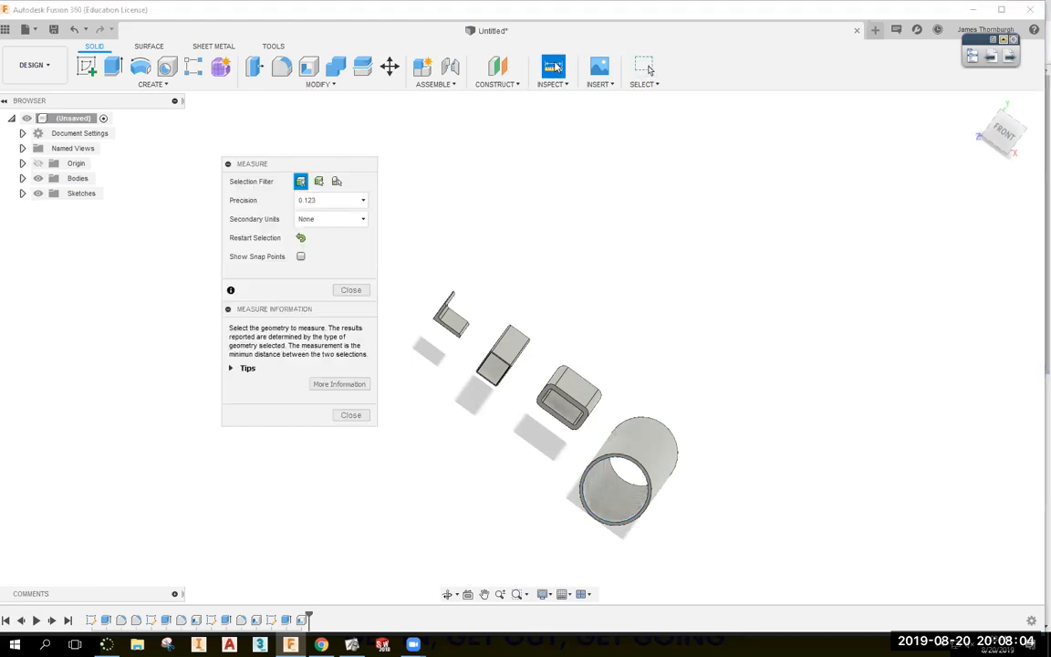
left_click(638, 504)
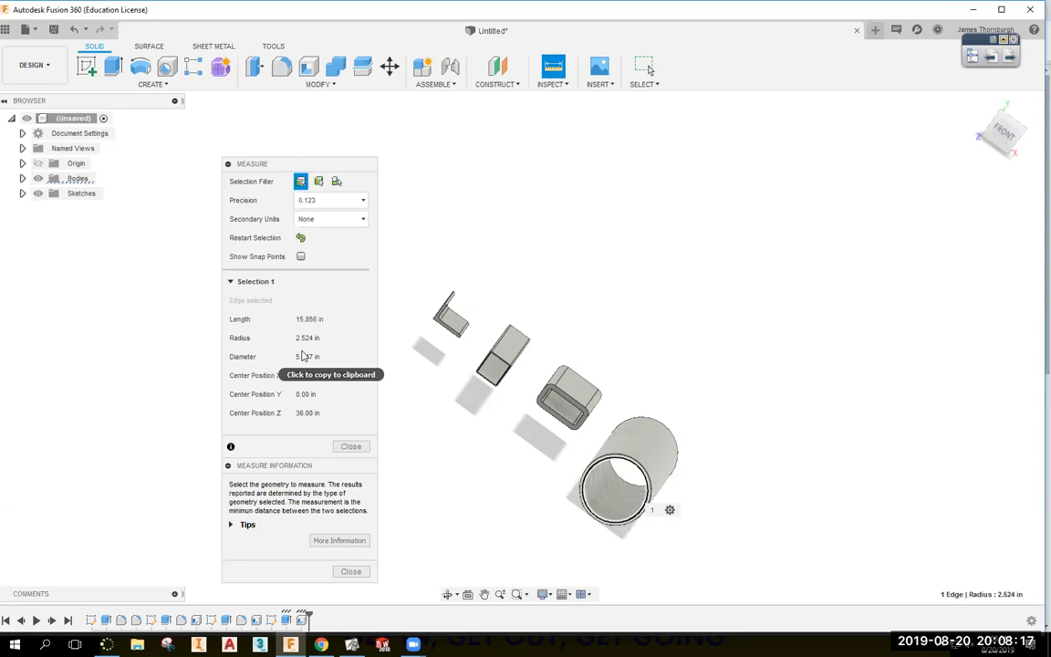
left_click(349, 446)
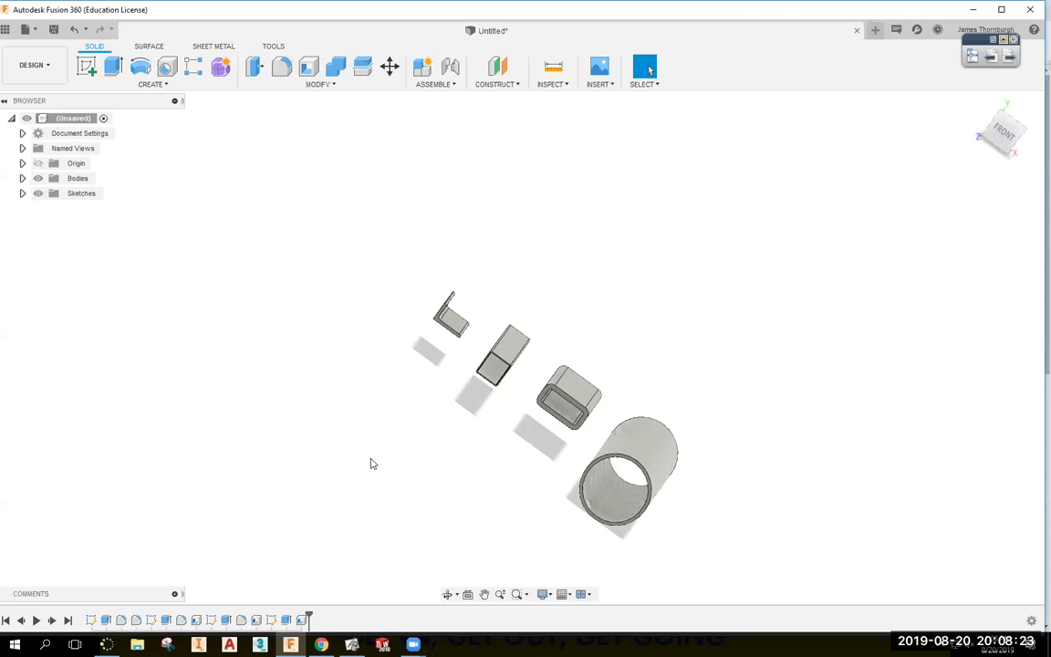
middle_click_drag(372, 463, 375, 421, "shift")
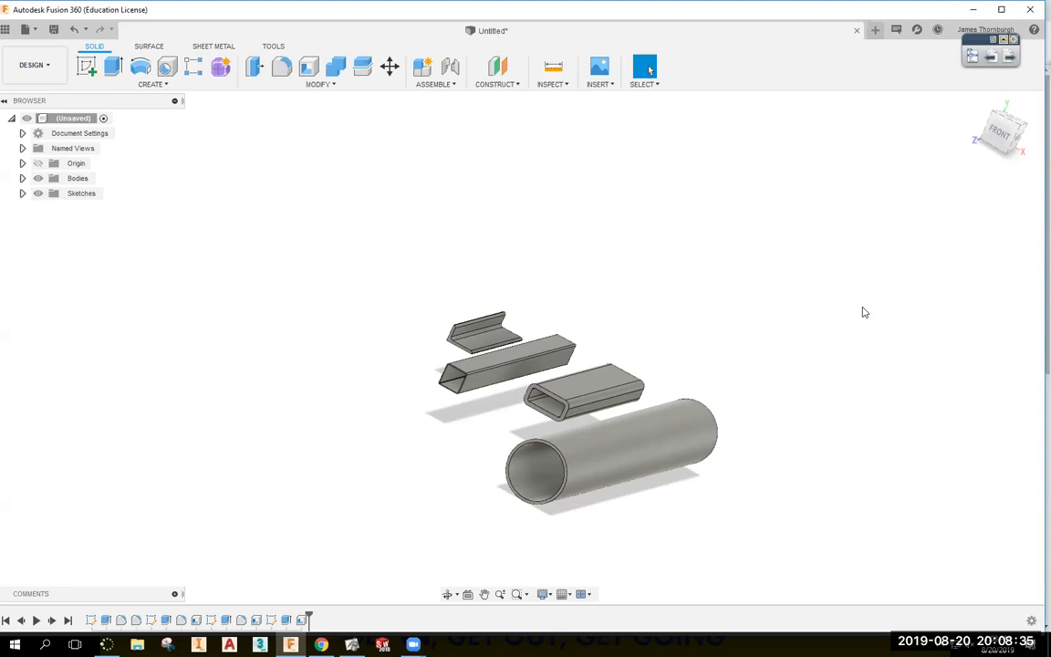
double_click(301, 620)
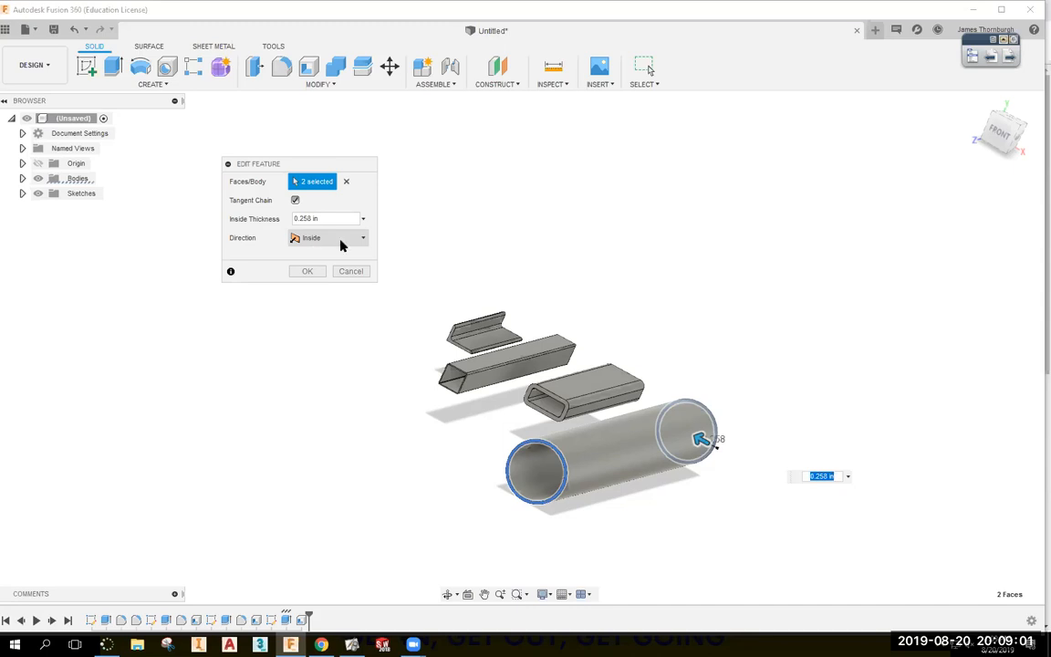
left_click(356, 272)
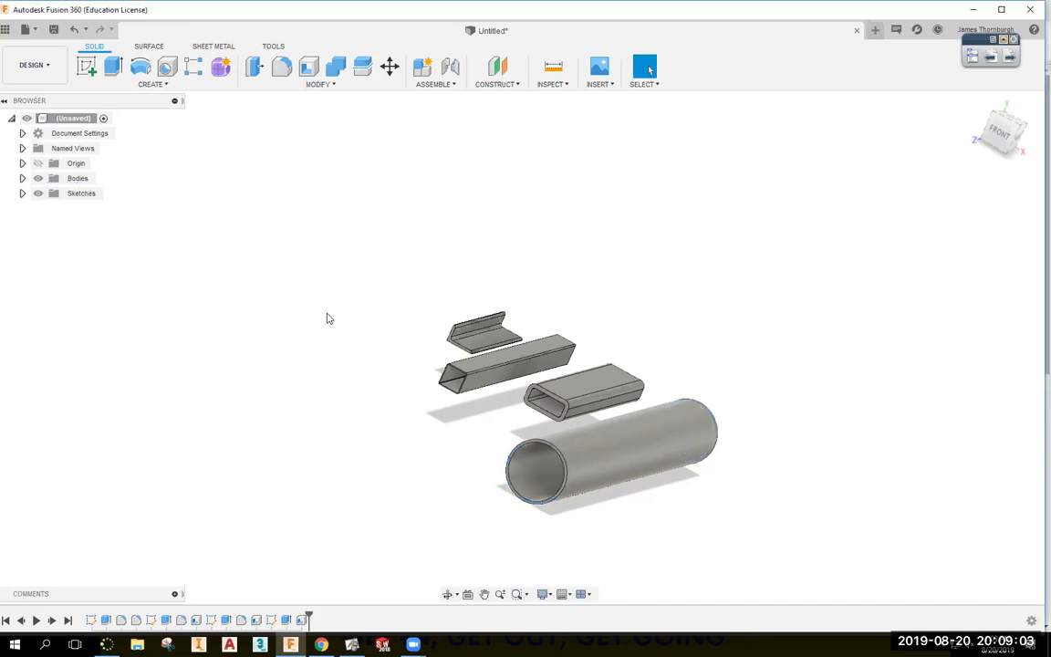
left_click(321, 644)
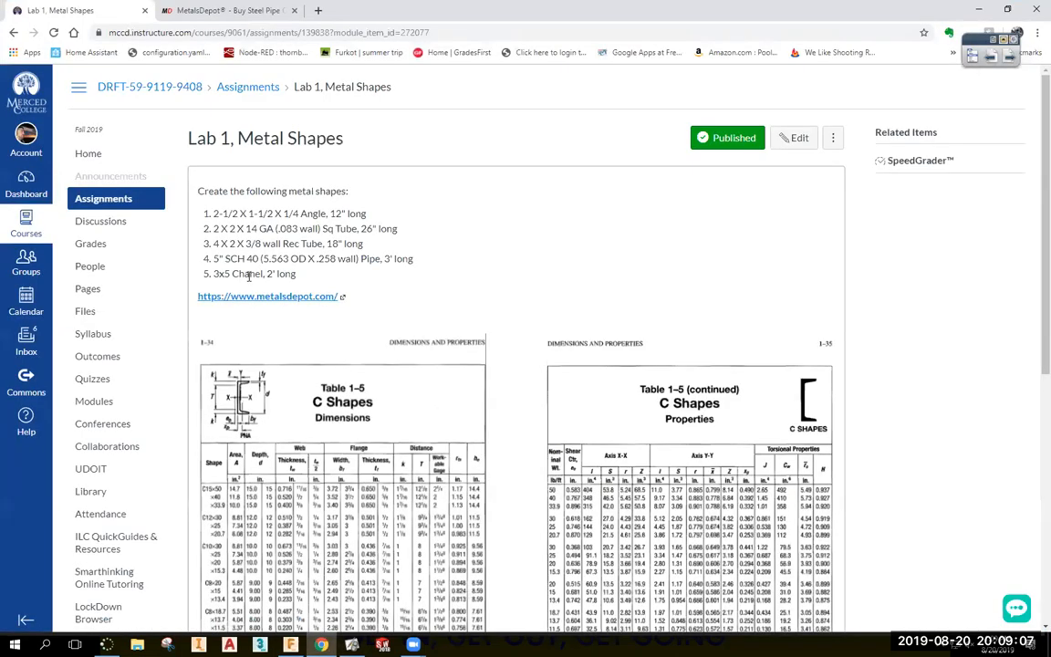
Highlight item 5, the 3x5 channel 2' long, and scroll to the C Shapes tables.
left_click_drag(213, 273, 324, 276)
left_click(324, 276)
scroll(329, 278, "down", 4)
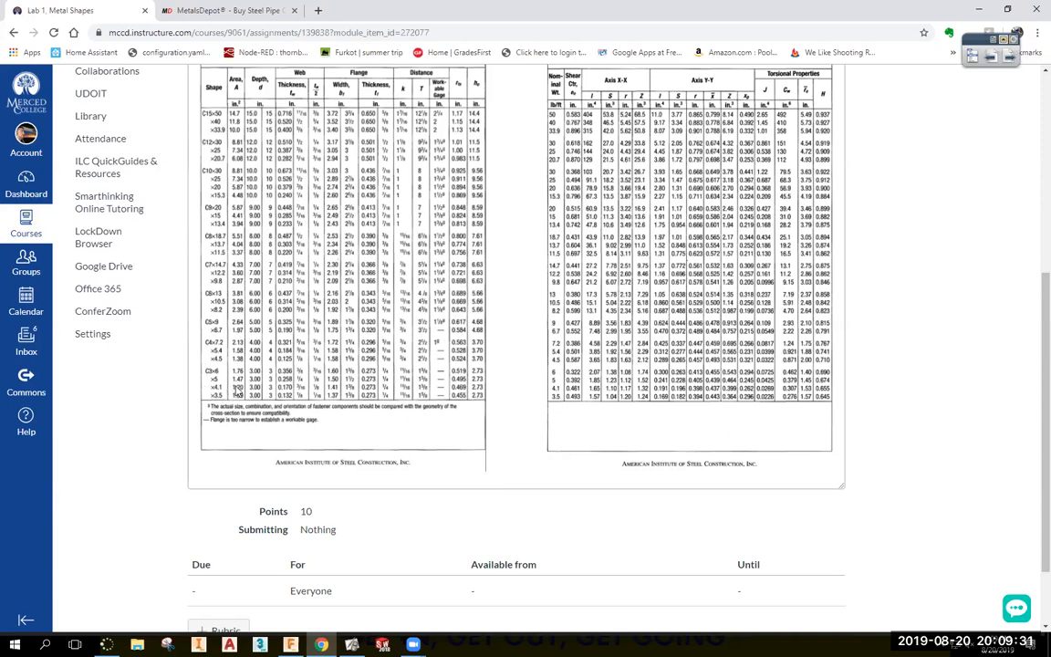
scroll(208, 392, "up", 1)
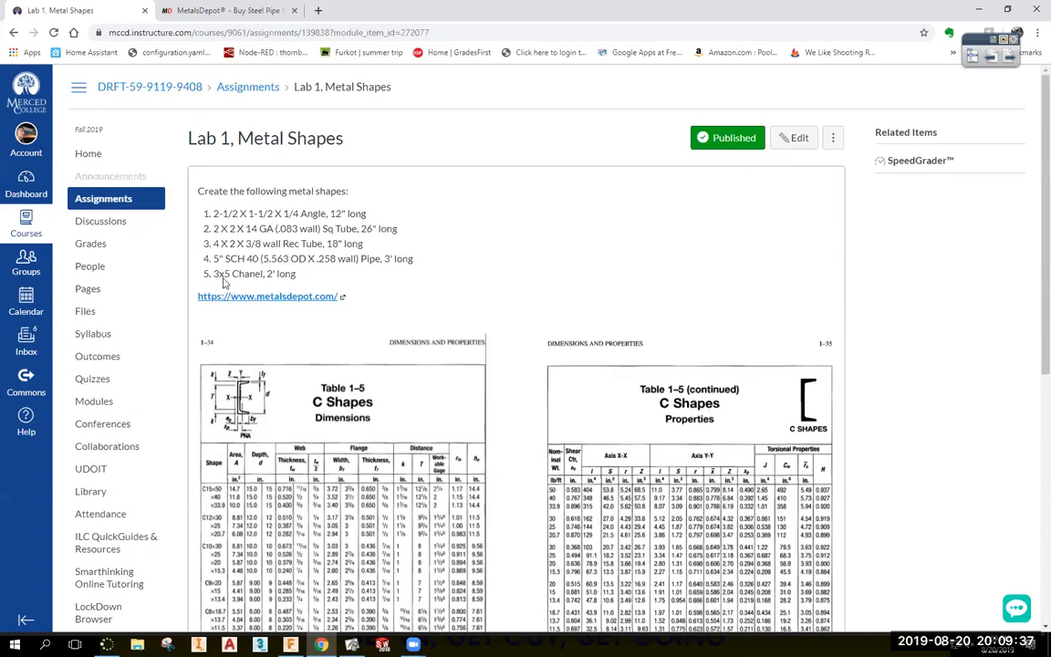
scroll(244, 273, "down", 2)
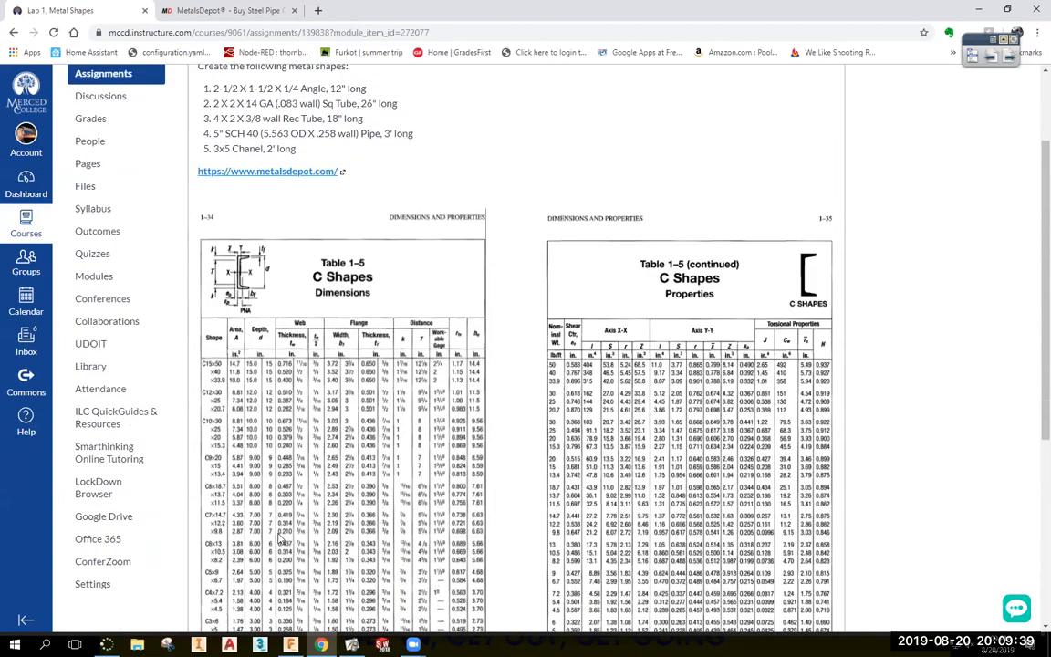
Capture an ActivInspire camera snapshot of the C-shape figure, resize it, then delete it.
left_click(1003, 39)
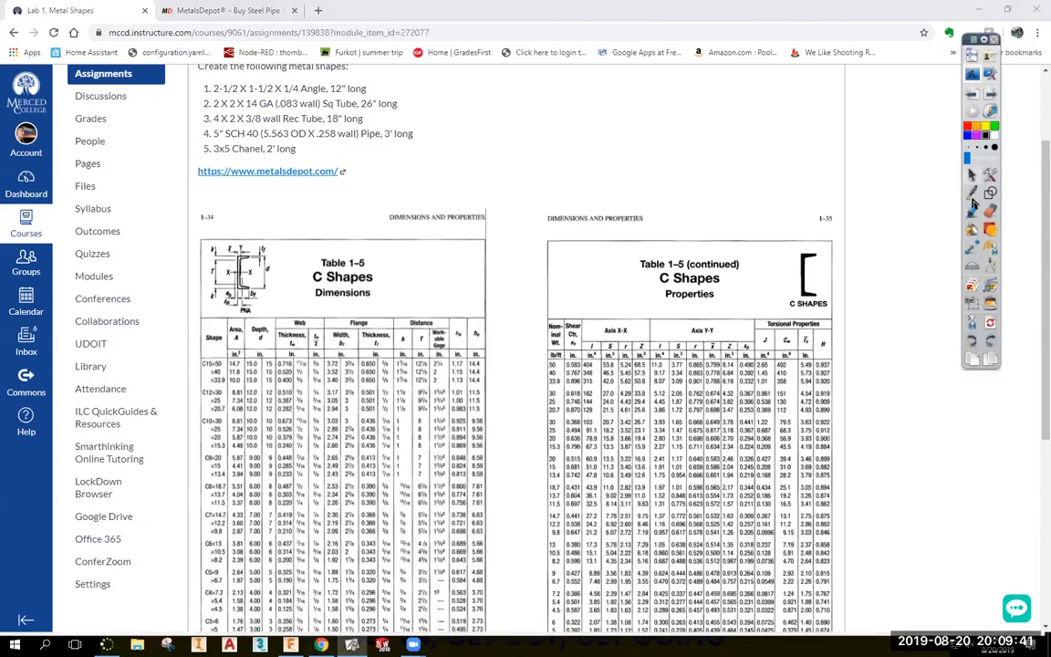
left_click(974, 304)
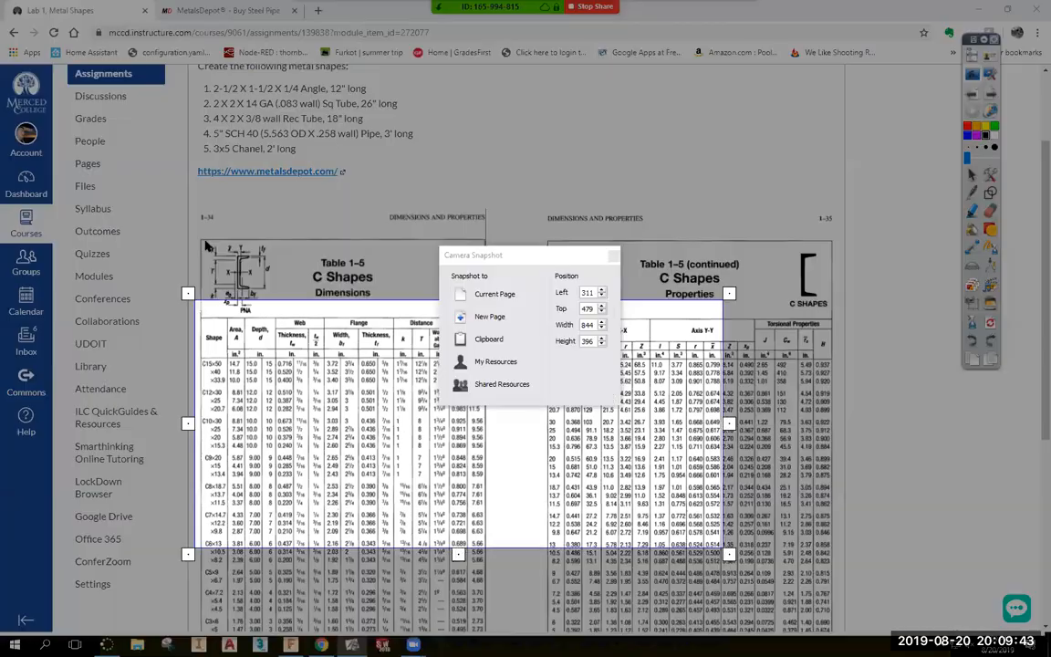
left_click_drag(198, 234, 281, 321)
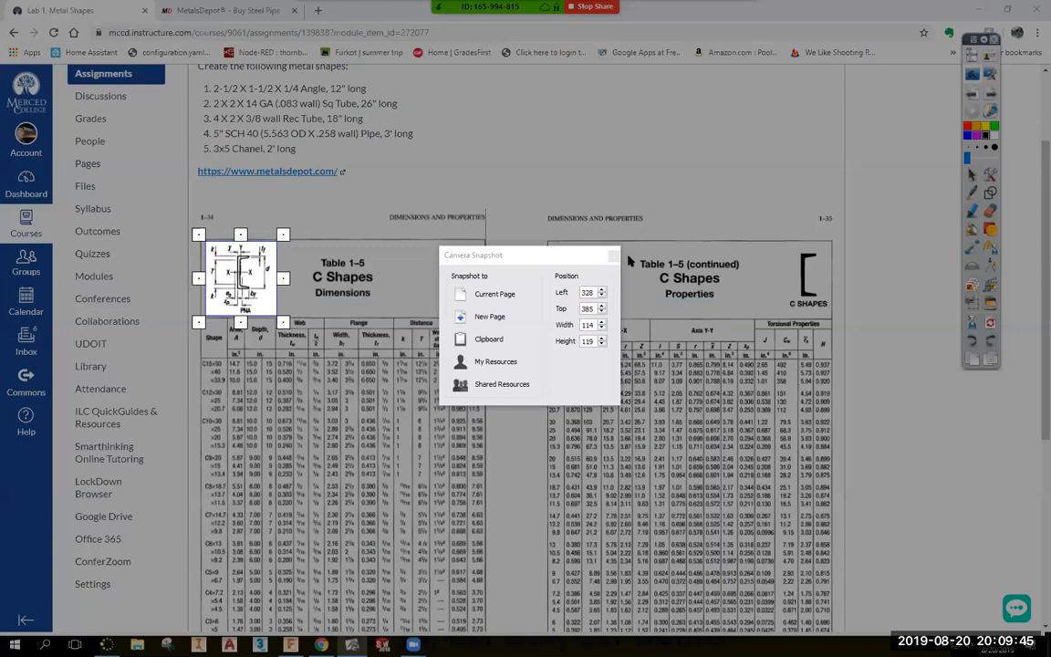
left_click(490, 293)
left_click_drag(563, 365, 856, 185)
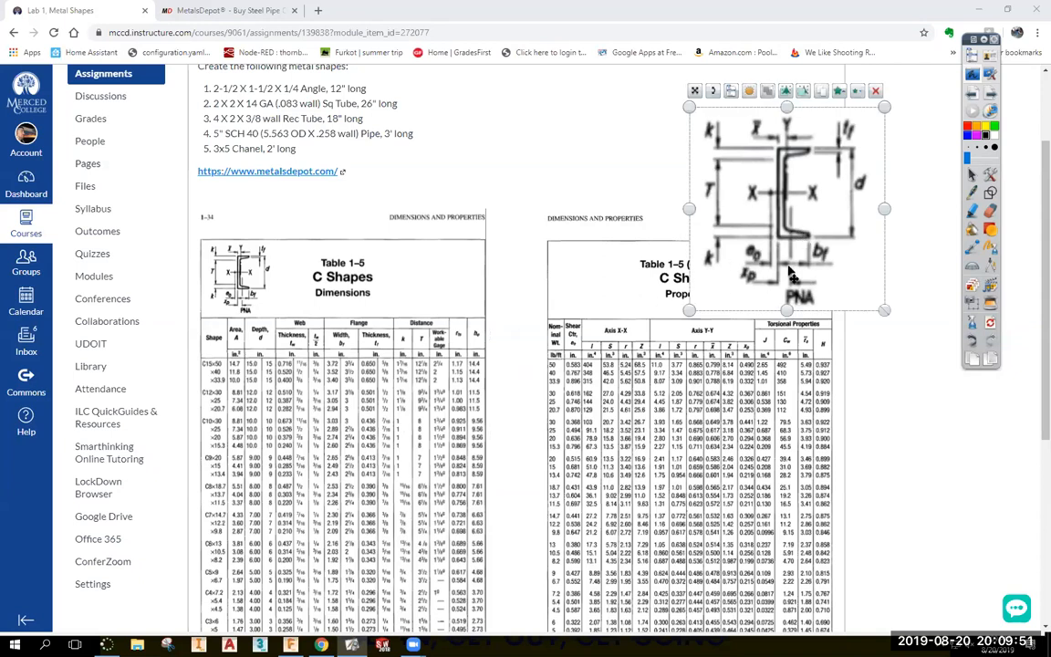
key("Delete")
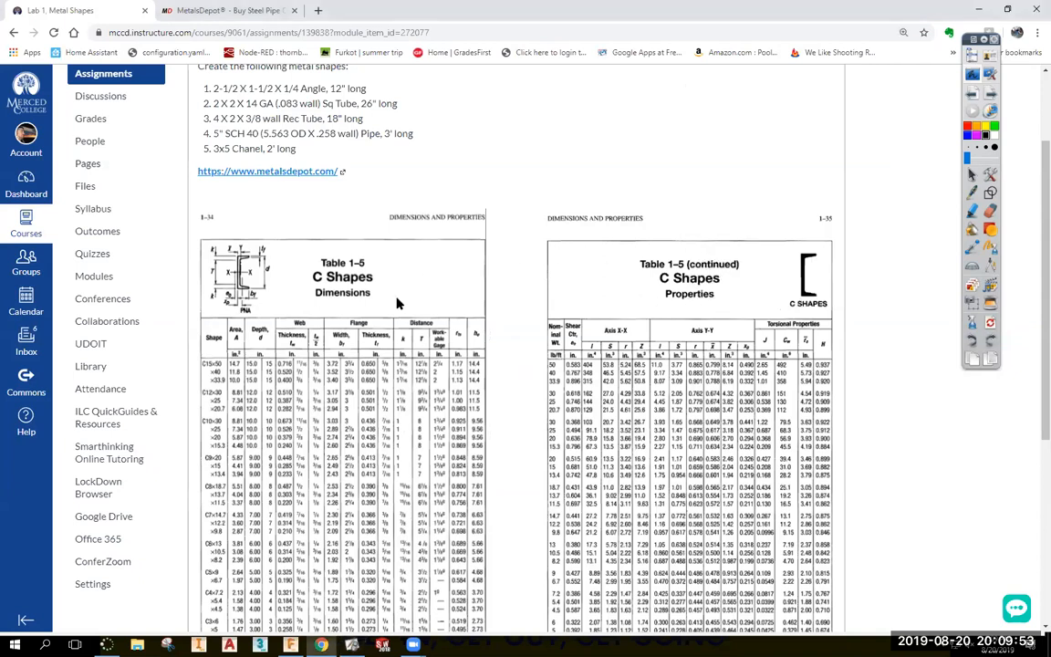
Zoom the browser page out to view the C Shapes dimension tables.
key("ctrl+minus")
key("ctrl+minus")
key("ctrl+minus")
scroll(365, 299, "down", 2, "ctrl")
scroll(530, 330, "up", 11, "ctrl")
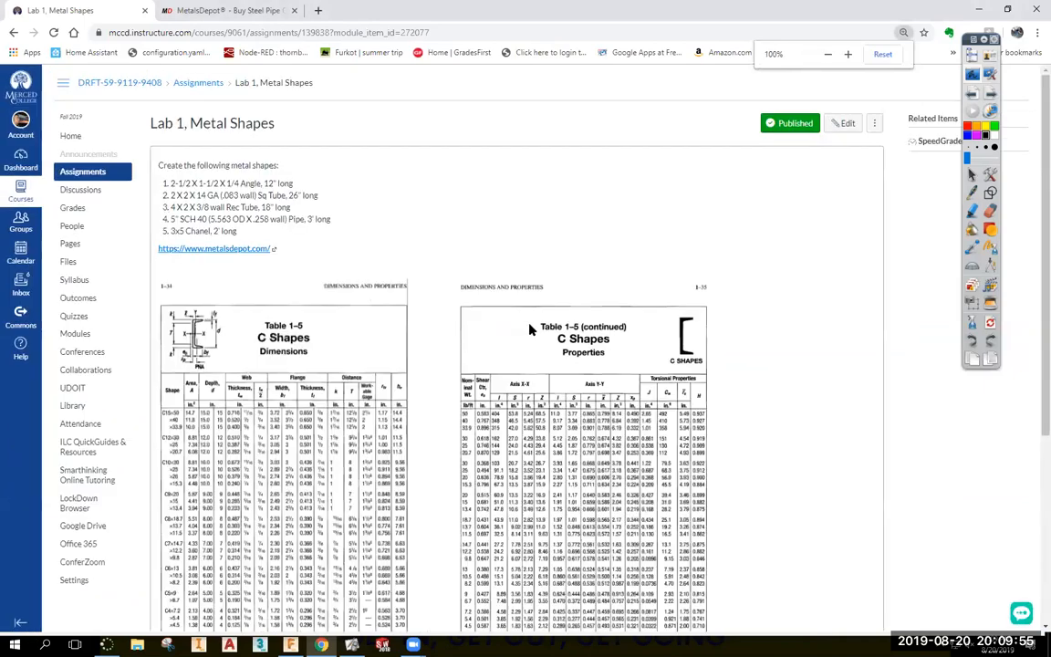
scroll(527, 319, "down", 6)
scroll(523, 310, "down", 7, "ctrl")
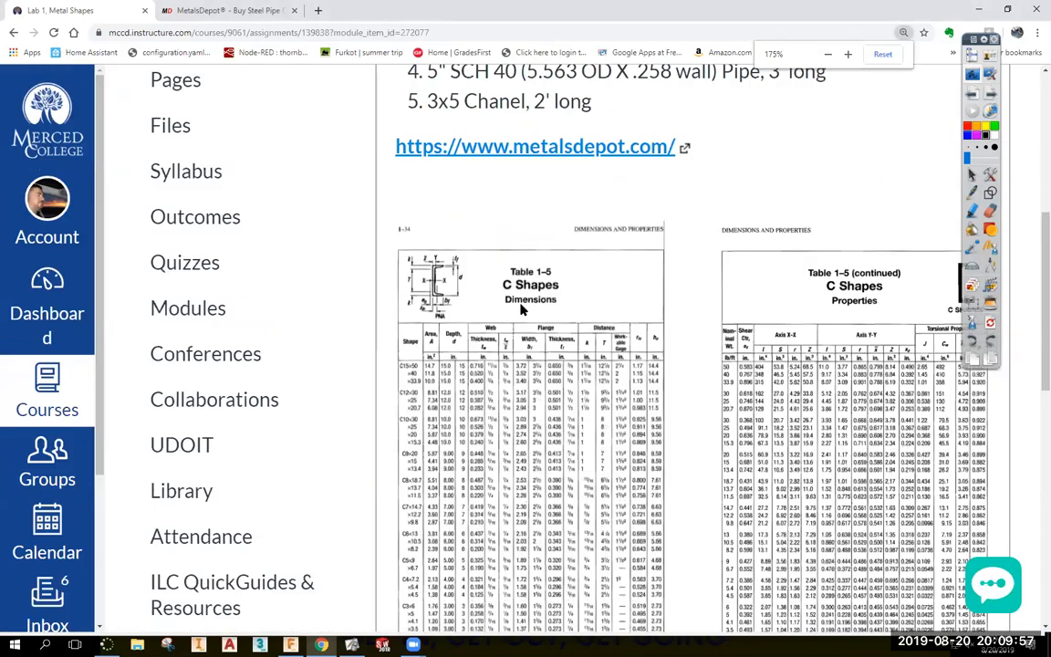
scroll(456, 328, "up", 4)
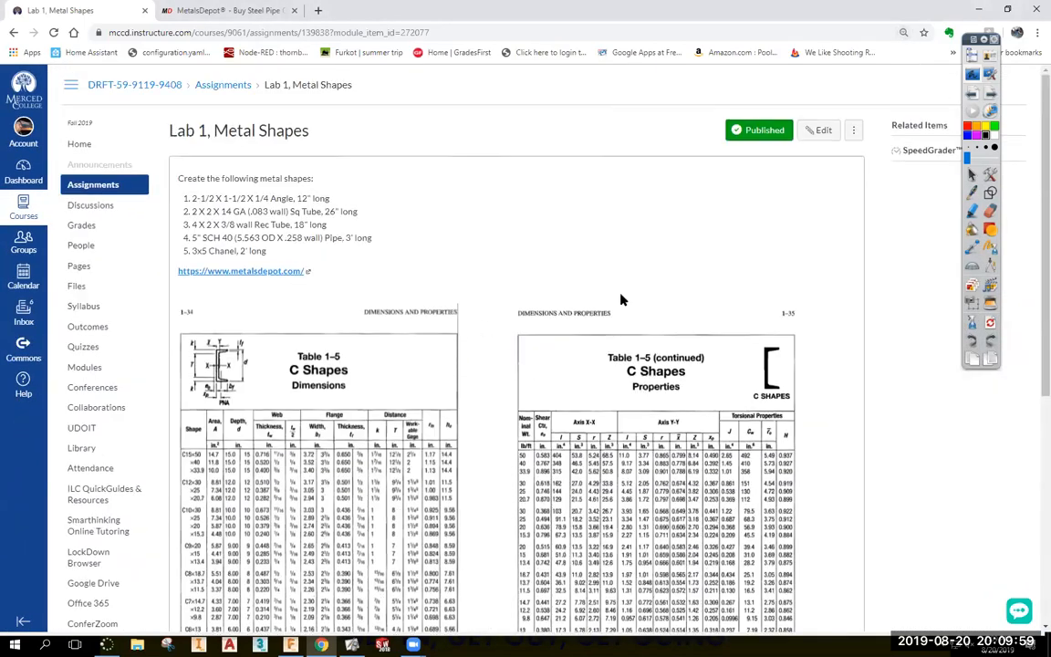
Edit the Lab 1 assignment and set the C Shapes table image width to 1500.
left_click(818, 129)
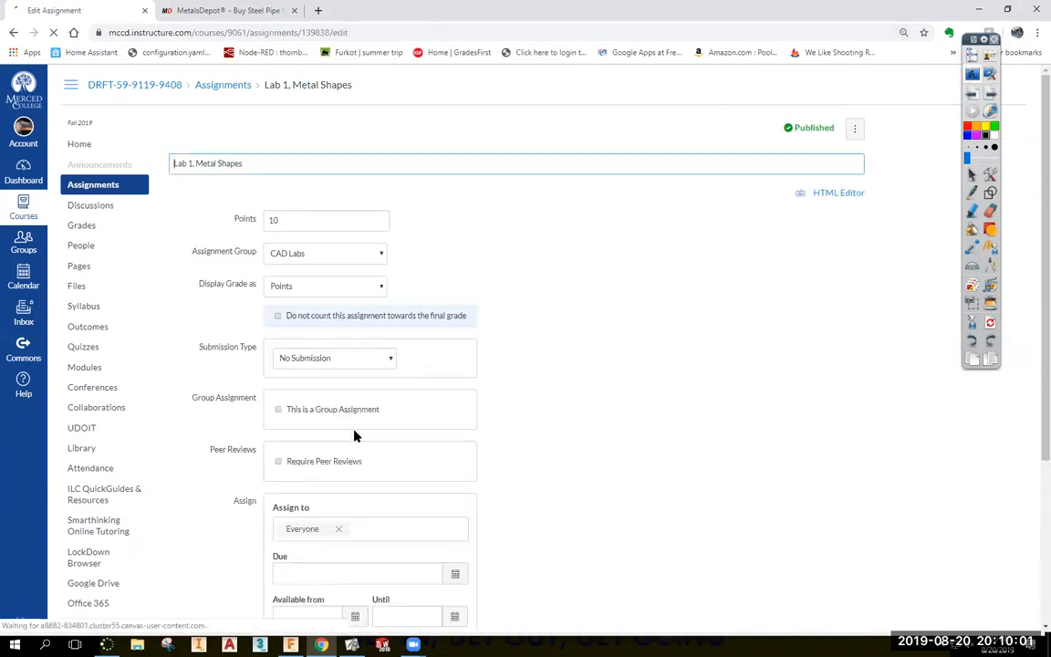
scroll(410, 402, "down", 3)
scroll(404, 315, "up", 3)
scroll(414, 307, "down", 5)
left_click(288, 246)
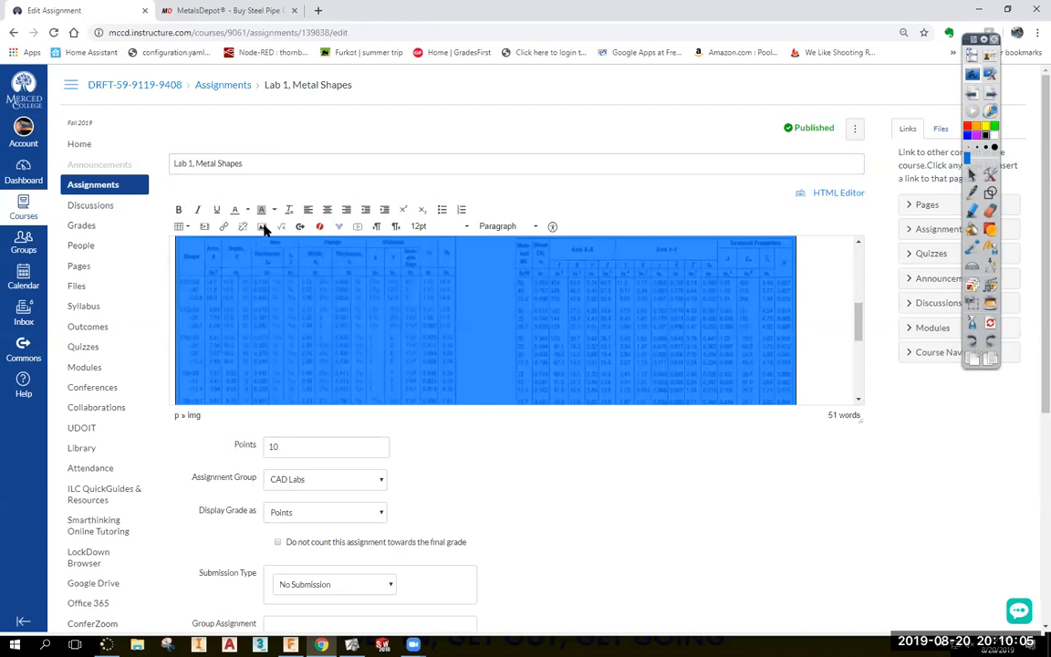
left_click(263, 227)
left_click_drag(481, 440, 449, 430)
type("1500")
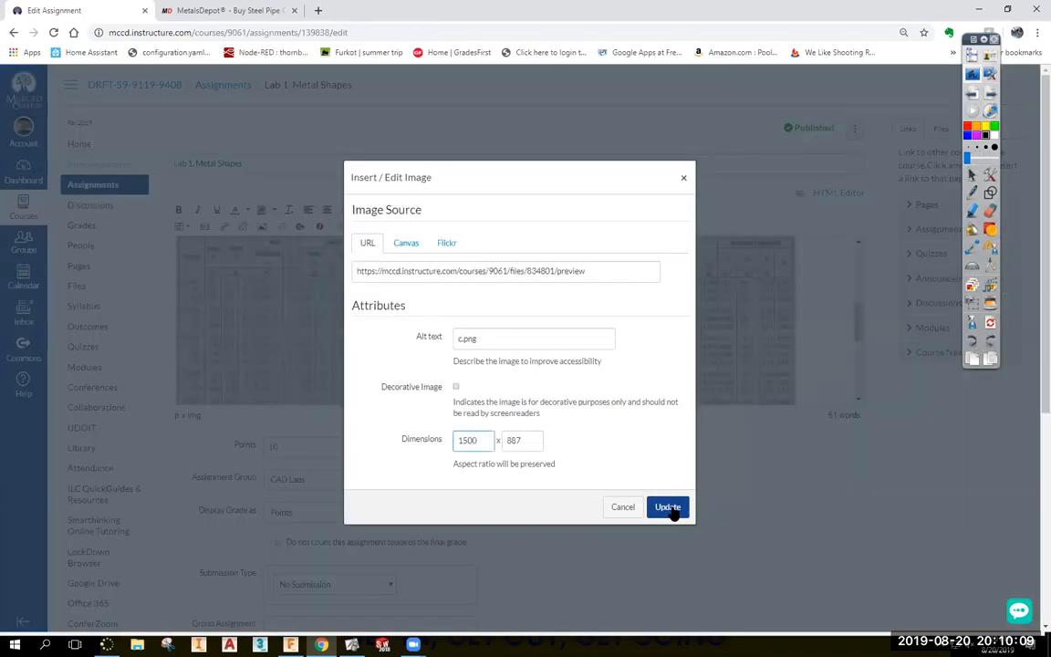
left_click(667, 507)
Save the edited Lab 1, Metal Shapes assignment.
scroll(693, 515, "down", 4)
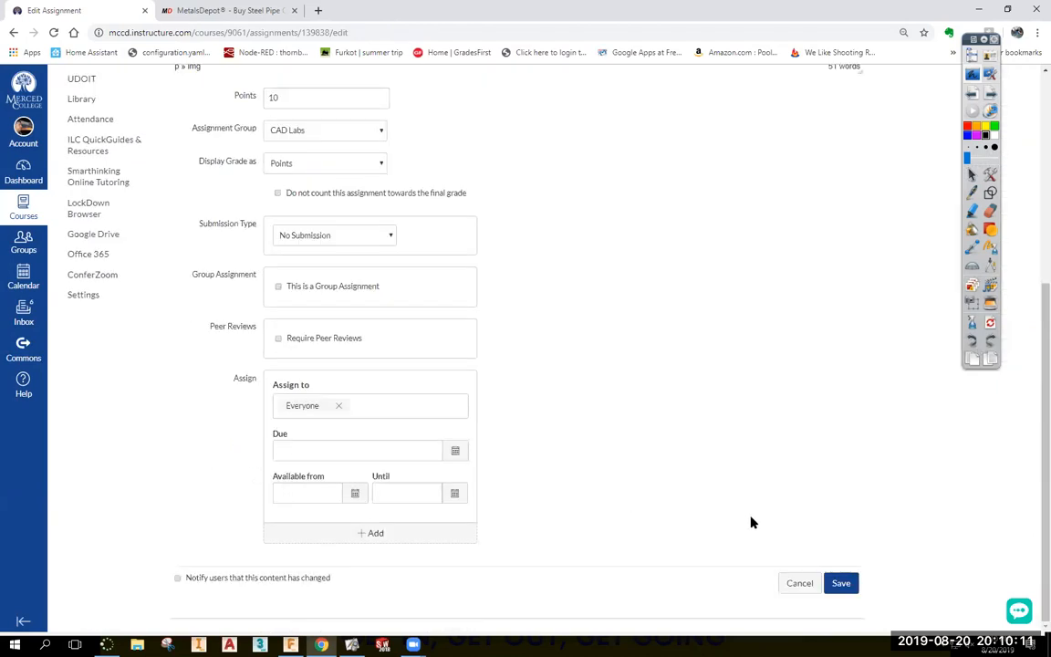
left_click(847, 587)
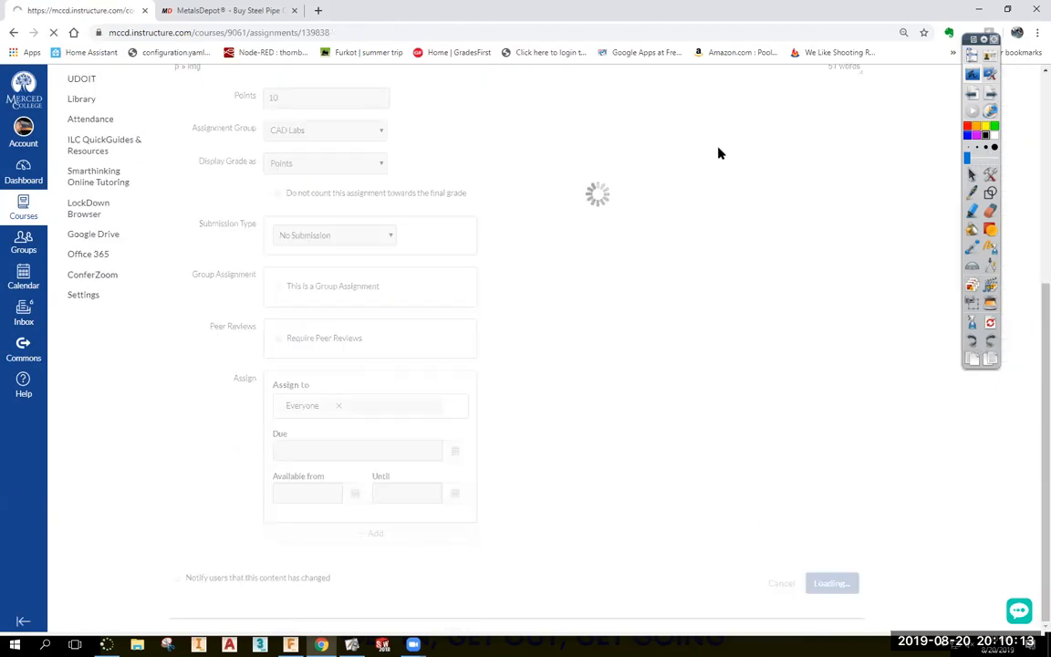
left_click(1037, 32)
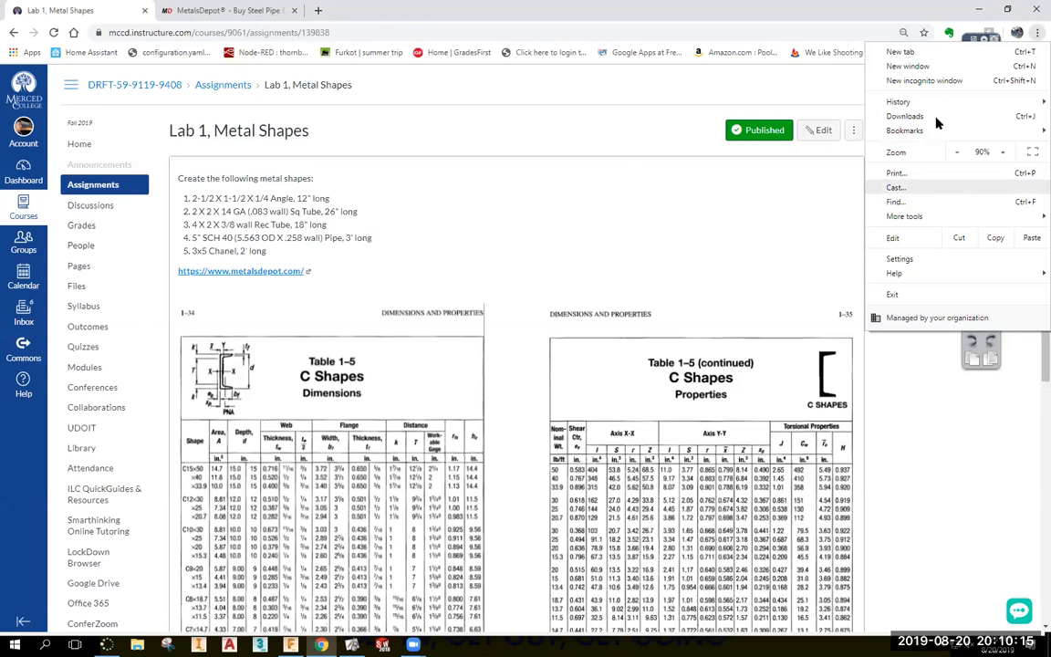
Reset the browser zoom to 100% and snap the browser window into the top-right quarter.
left_click(1003, 154)
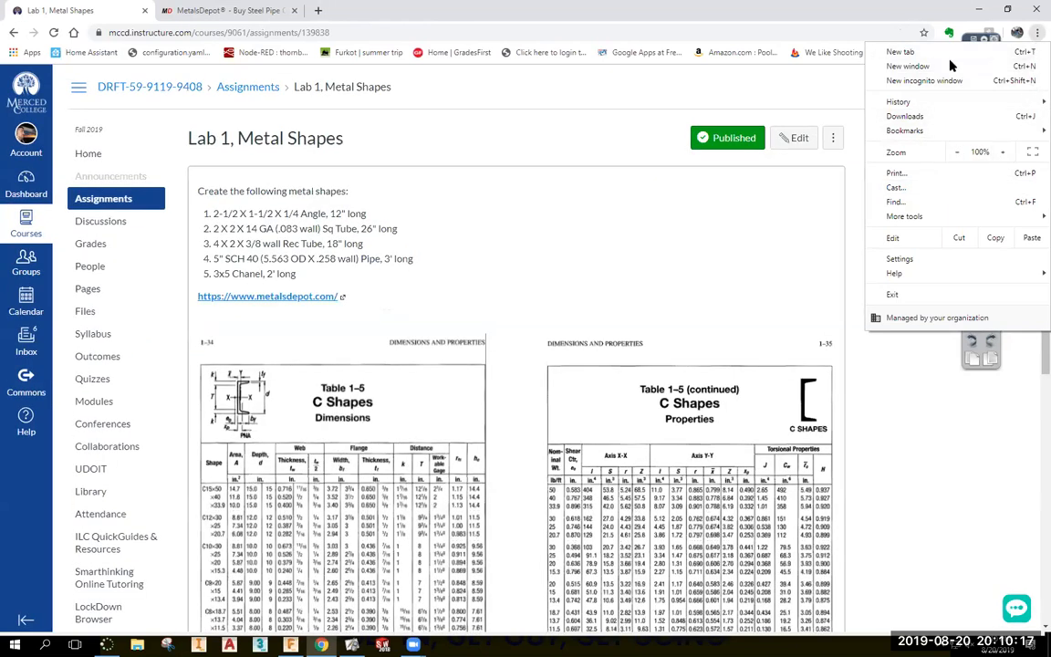
left_click(898, 476)
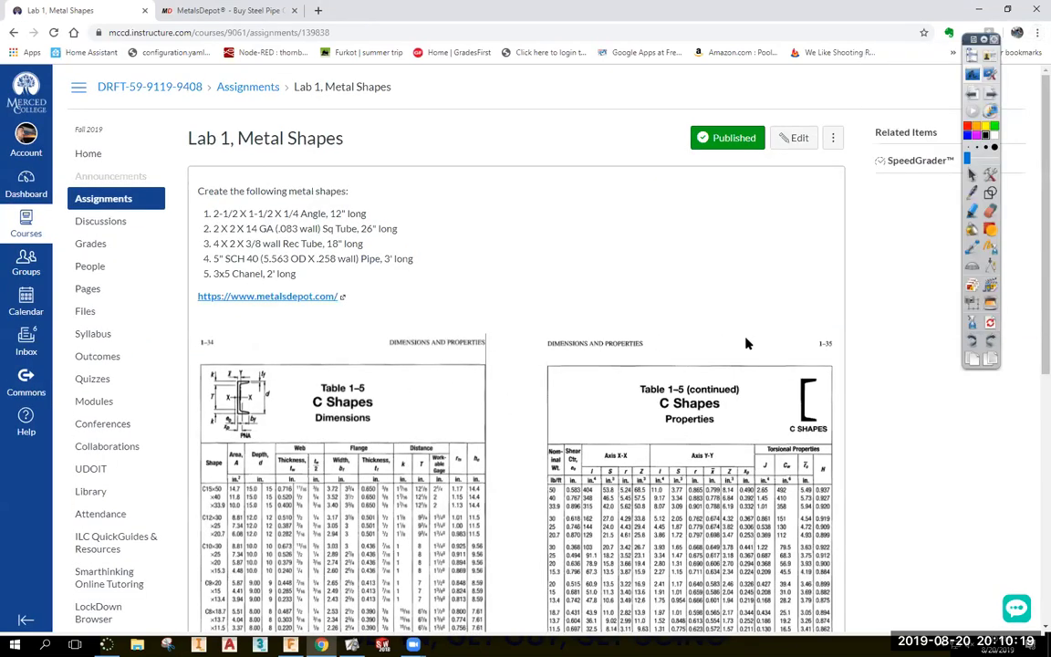
double_click(712, 11)
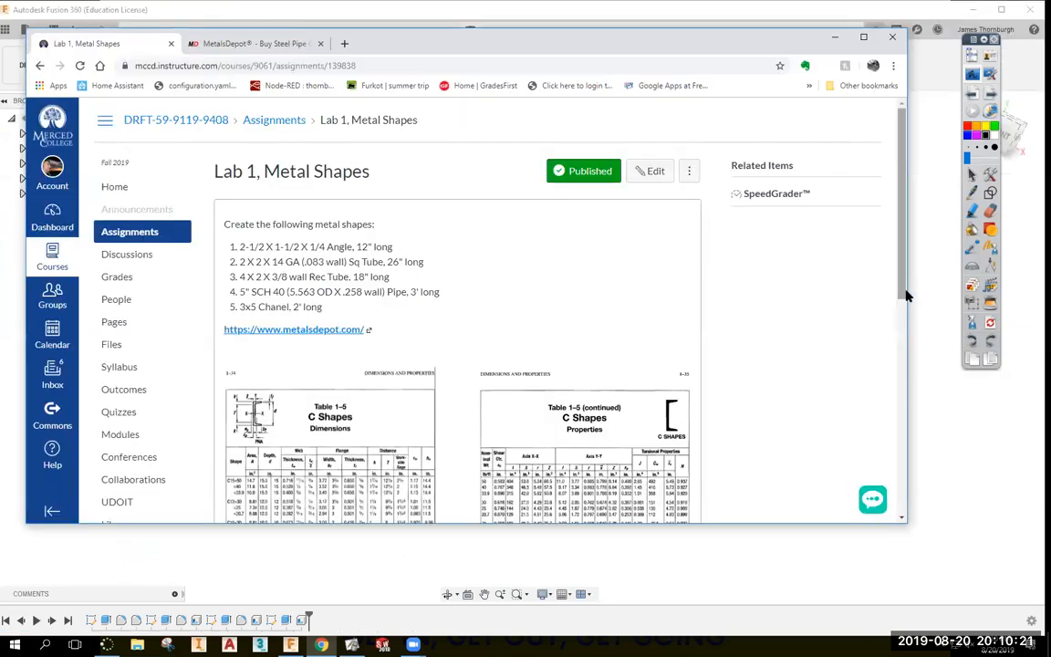
left_click_drag(905, 290, 1047, 290)
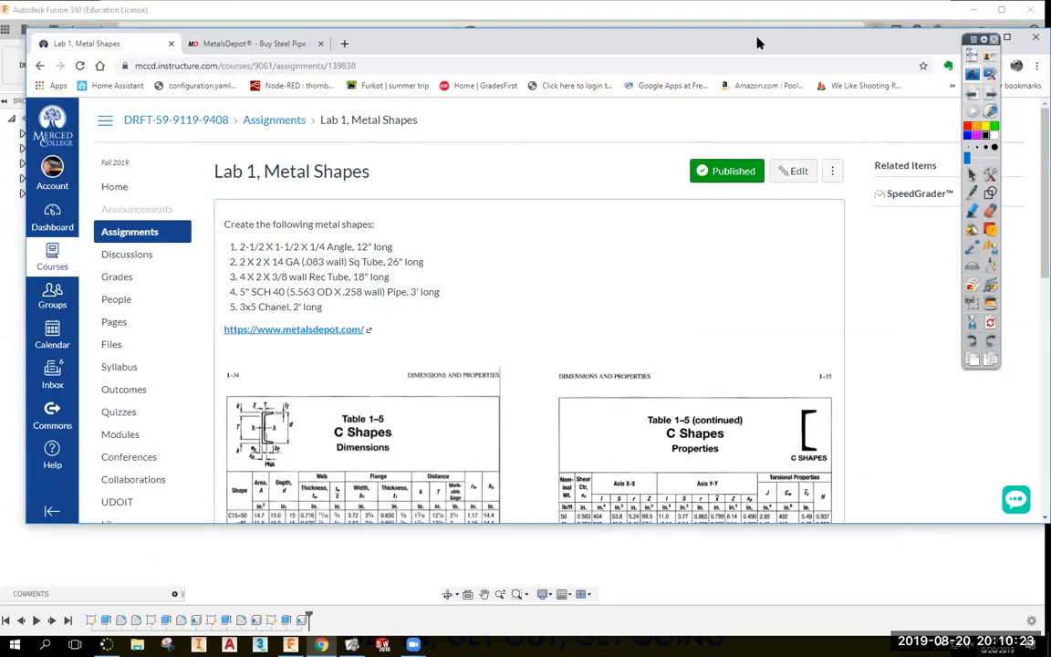
left_click_drag(757, 43, 239, 57)
left_click_drag(533, 177, 1006, 178)
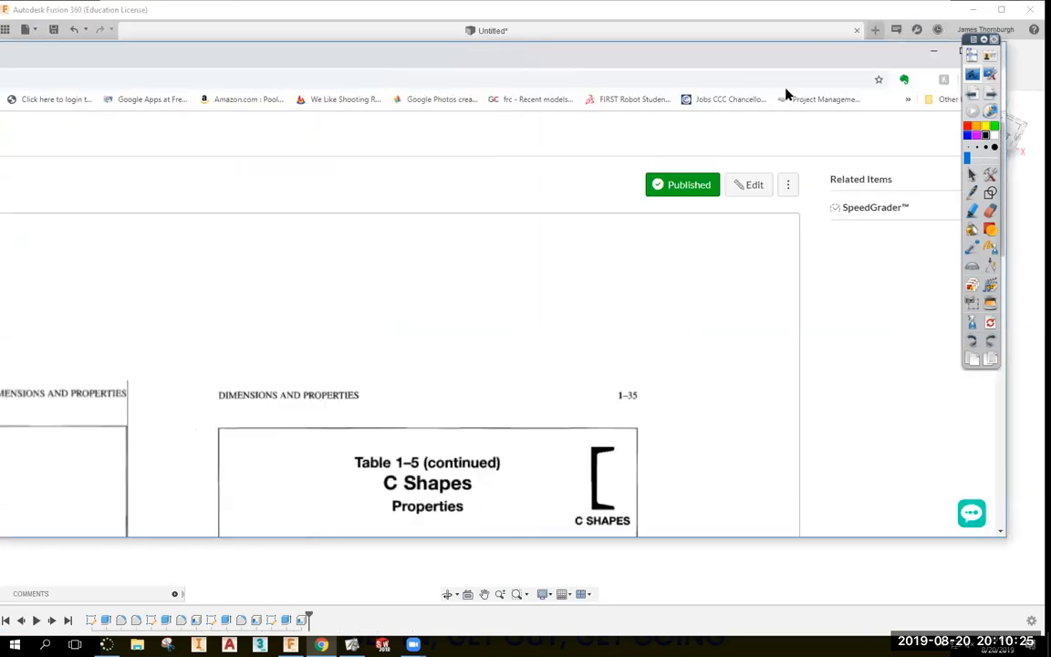
left_click_drag(827, 18, 839, 80)
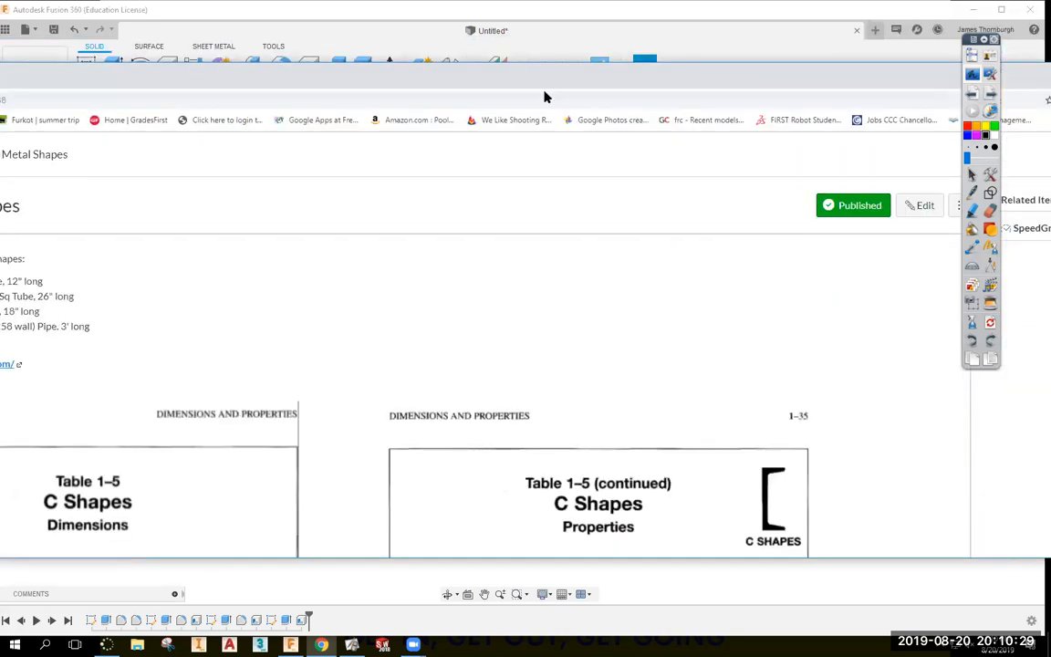
left_click_drag(447, 83, 774, 83)
Snapshot the channel cross-section diagram onto the page and move it to the top right.
scroll(472, 427, "down", 2)
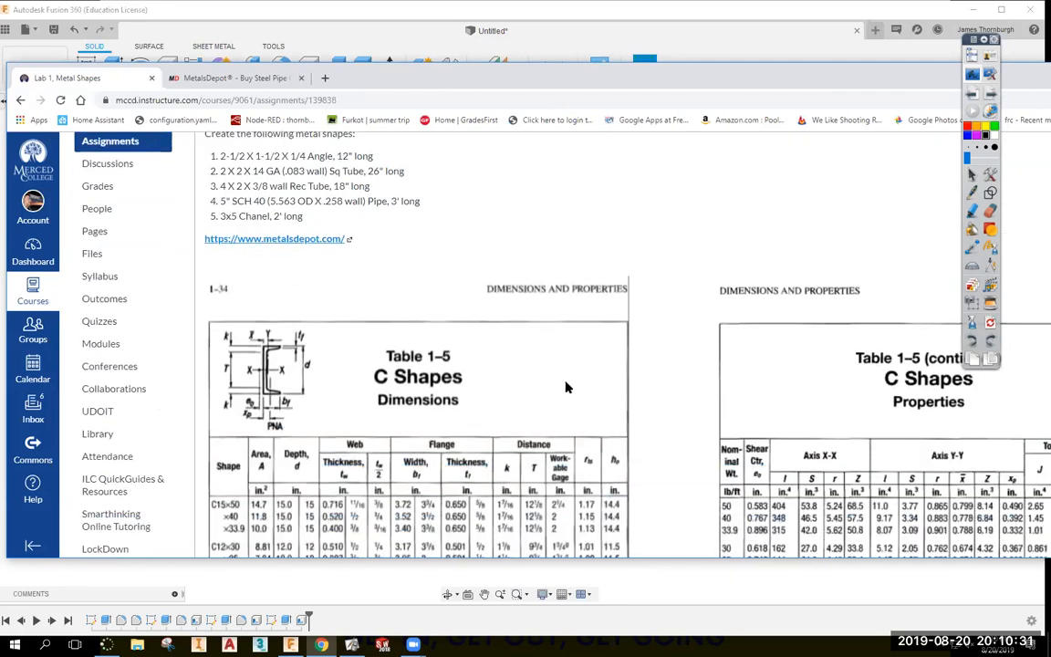
left_click(969, 322)
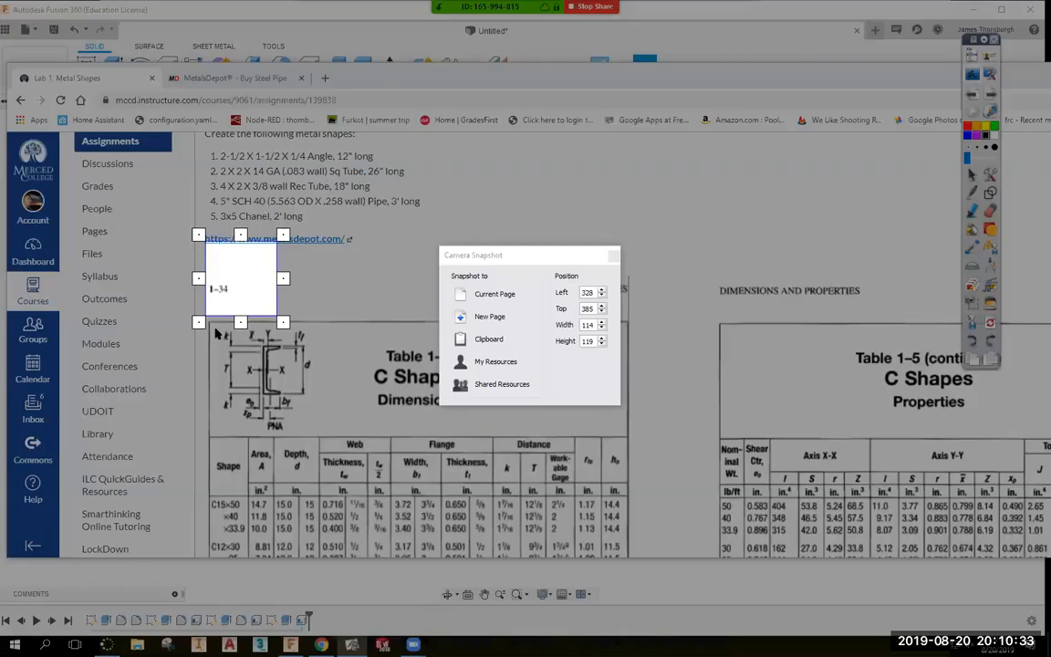
left_click_drag(206, 317, 336, 439)
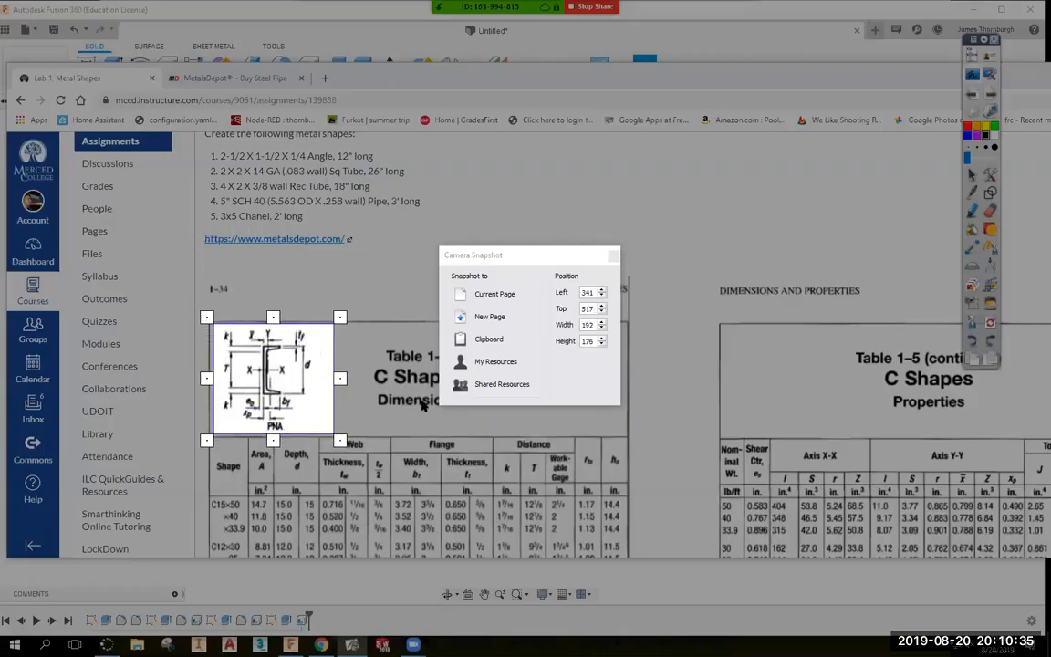
left_click(488, 294)
left_click_drag(477, 289, 680, 189)
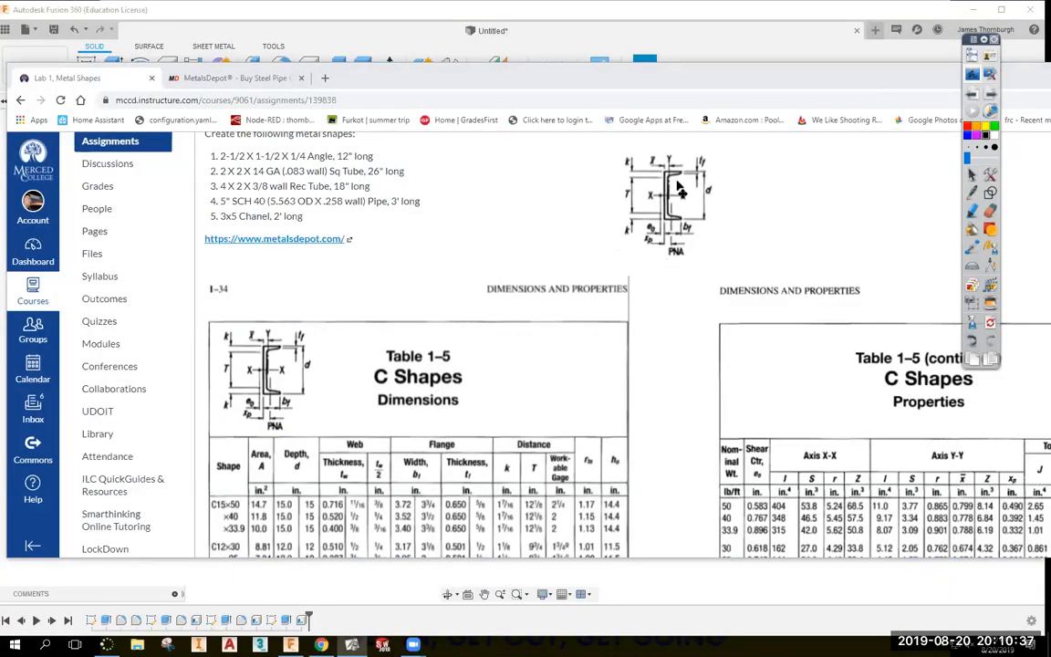
Snapshot the C Shapes table column headings onto the current page.
scroll(583, 319, "down", 5)
scroll(544, 323, "down", 5)
scroll(233, 389, "up", 4)
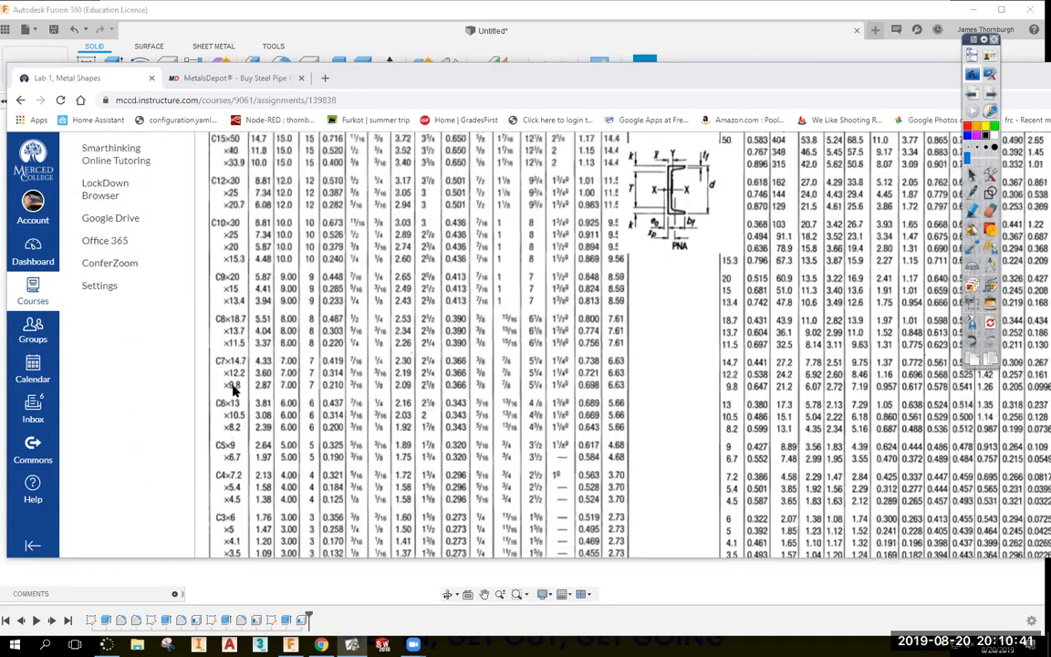
scroll(233, 390, "up", 2)
left_click_drag(627, 181, 824, 196)
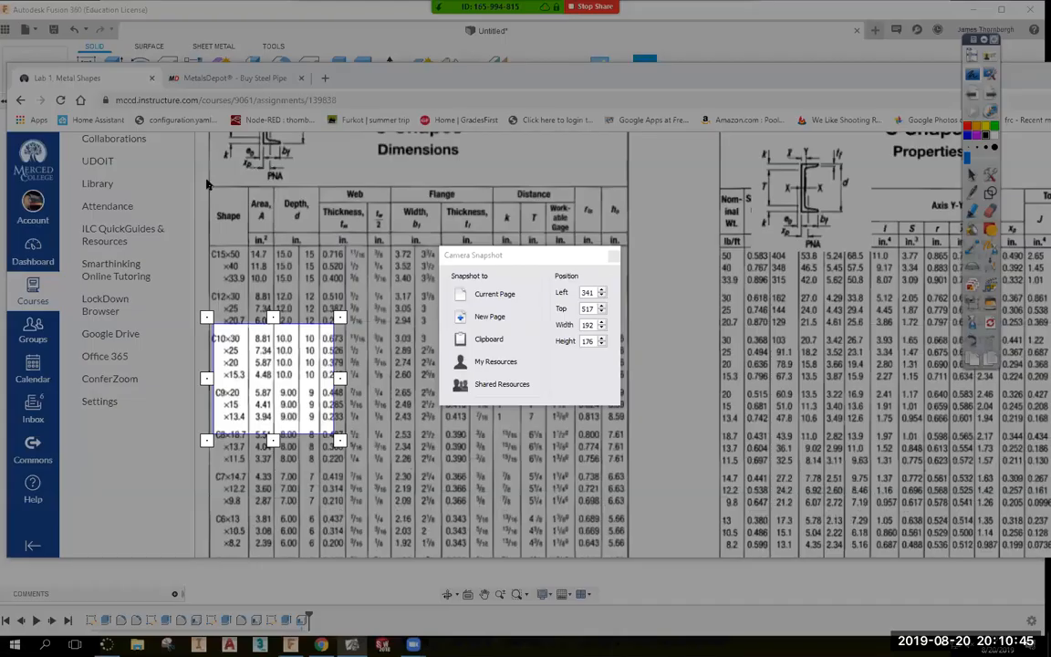
left_click_drag(206, 181, 637, 254)
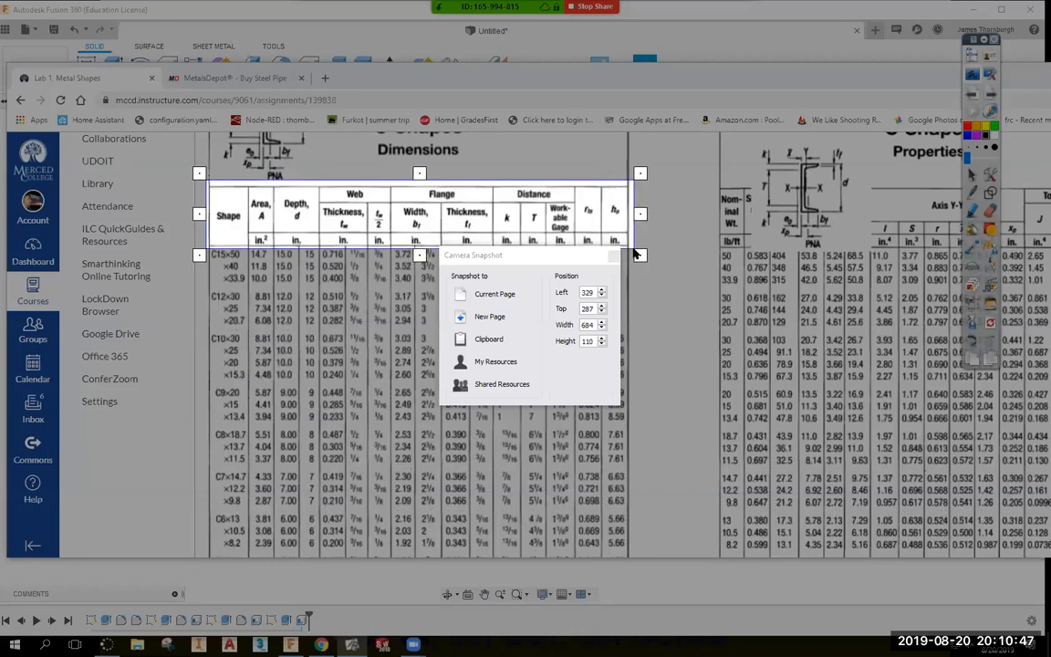
left_click(492, 293)
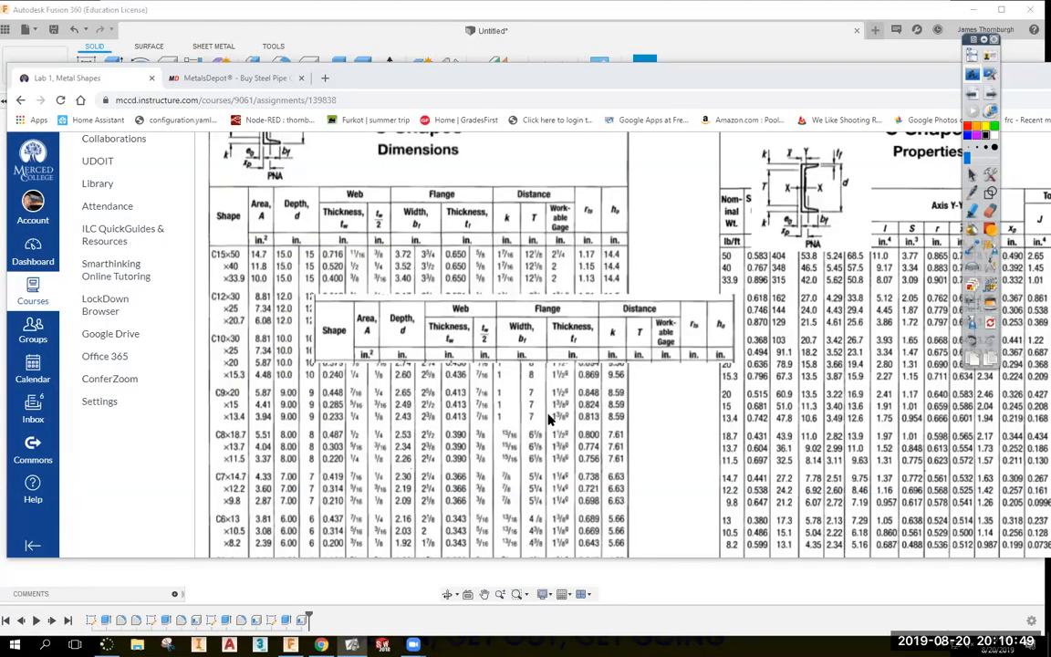
Snapshot the C3×6 and ×5 rows and position them under the table headings.
scroll(550, 418, "down", 5)
left_click(975, 302)
left_click_drag(203, 370, 641, 407)
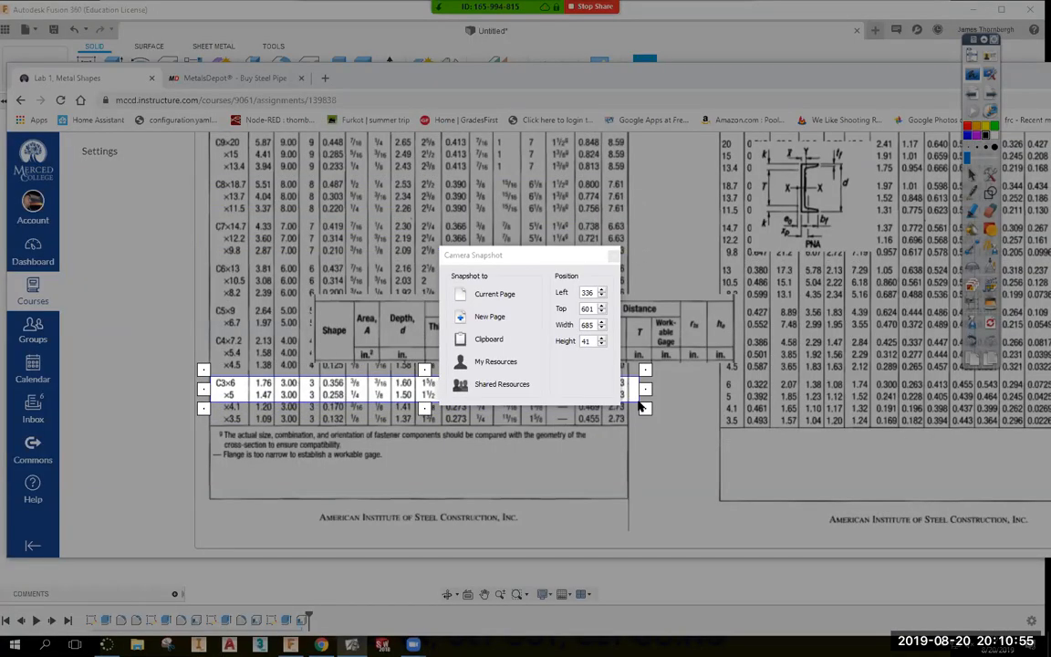
left_click(481, 317)
left_click_drag(444, 367, 434, 381)
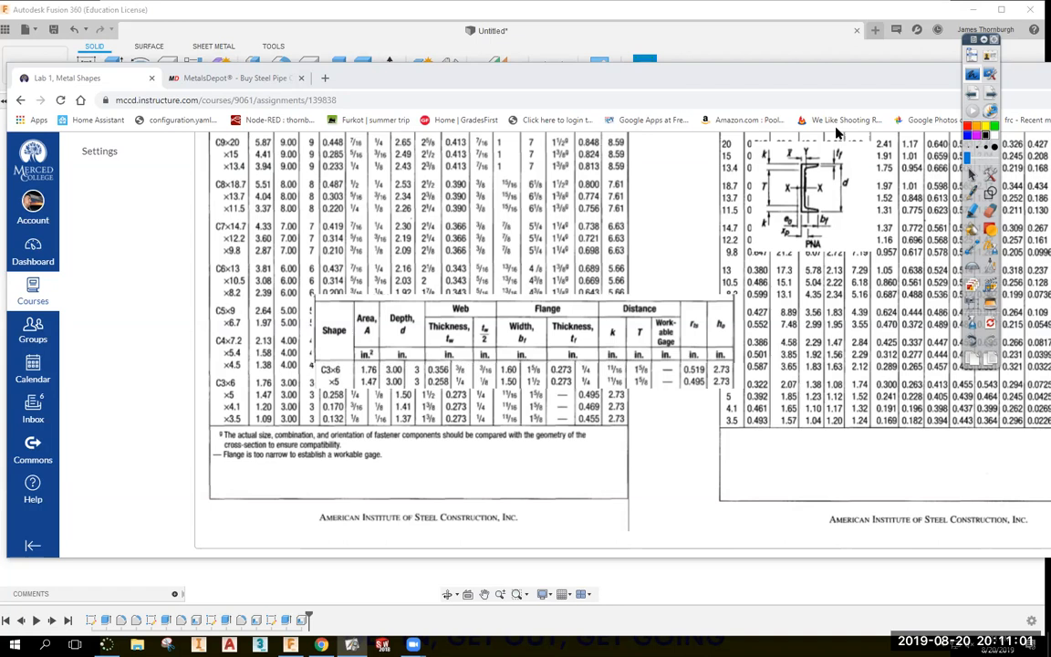
left_click_drag(1035, 82, 774, 127)
left_click_drag(1010, 124, 626, 128)
Move the C3×6/×5 dimension table snapshot right and shrink it above the models.
left_click(787, 120)
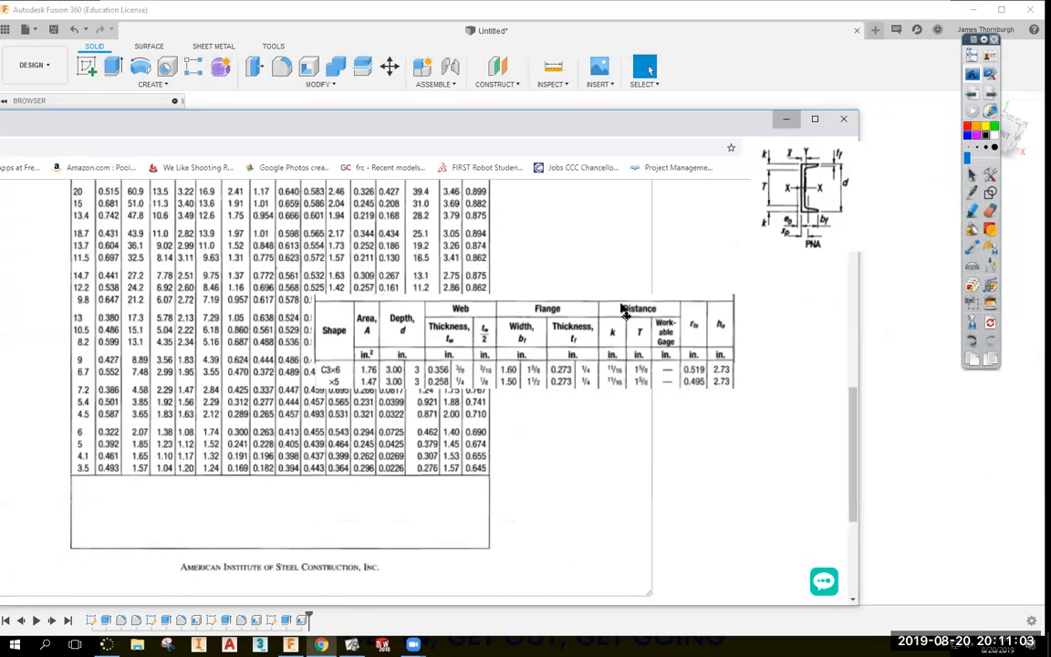
left_click(624, 311)
left_click(613, 370)
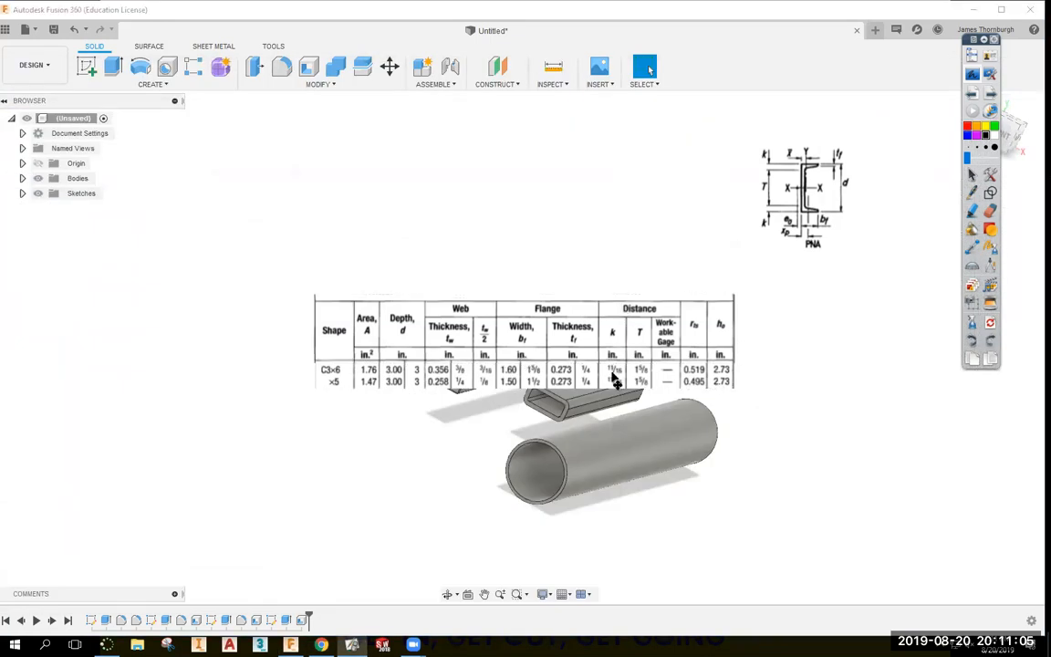
left_click(645, 342)
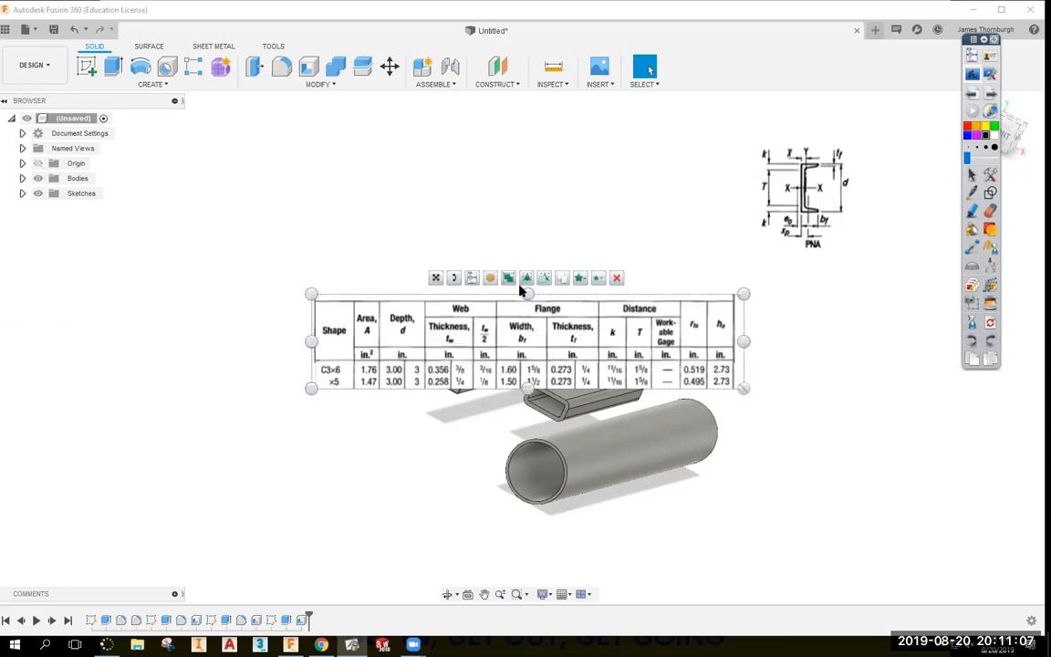
left_click_drag(560, 327, 674, 319)
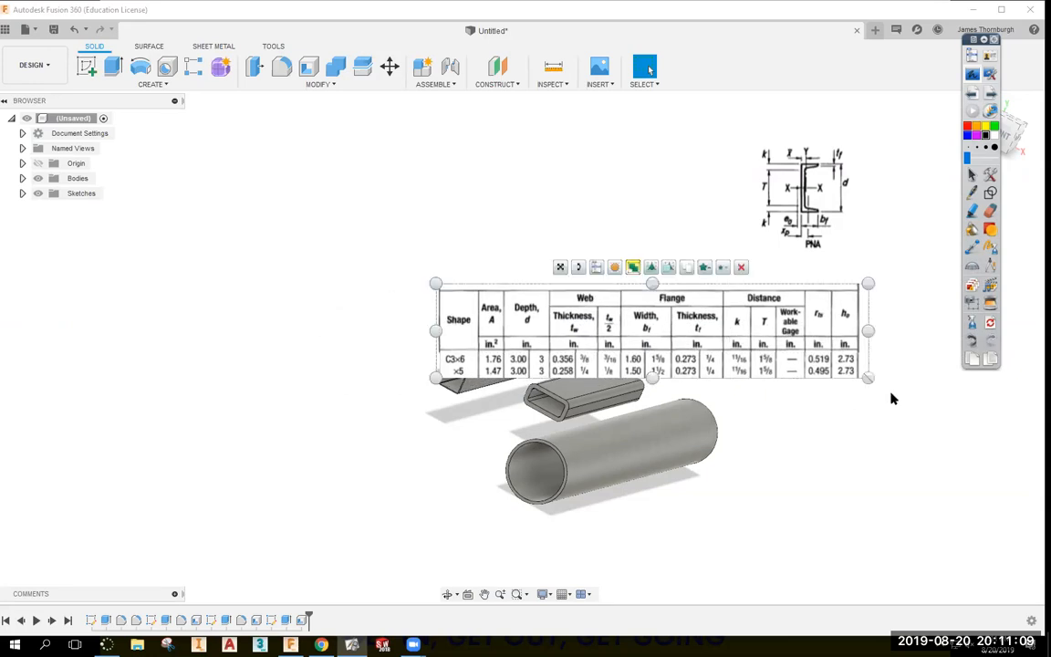
left_click_drag(866, 370, 683, 265)
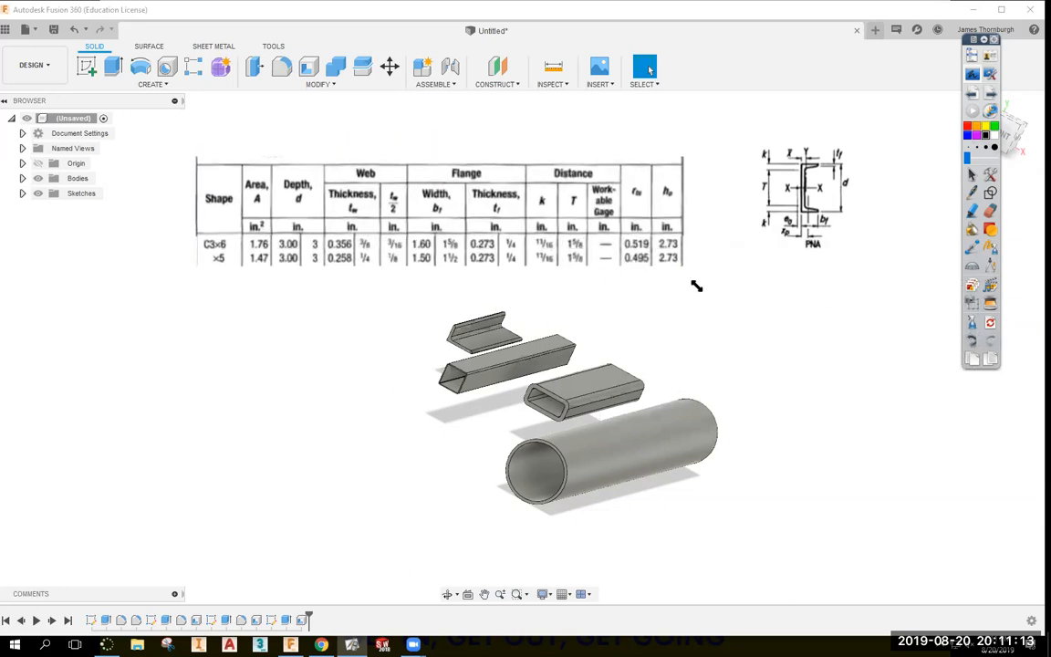
Enlarge the channel diagram beside the models and fine-tune both snapshots' positions.
left_click(816, 236)
left_click_drag(871, 254, 883, 450)
left_click_drag(794, 399, 800, 426)
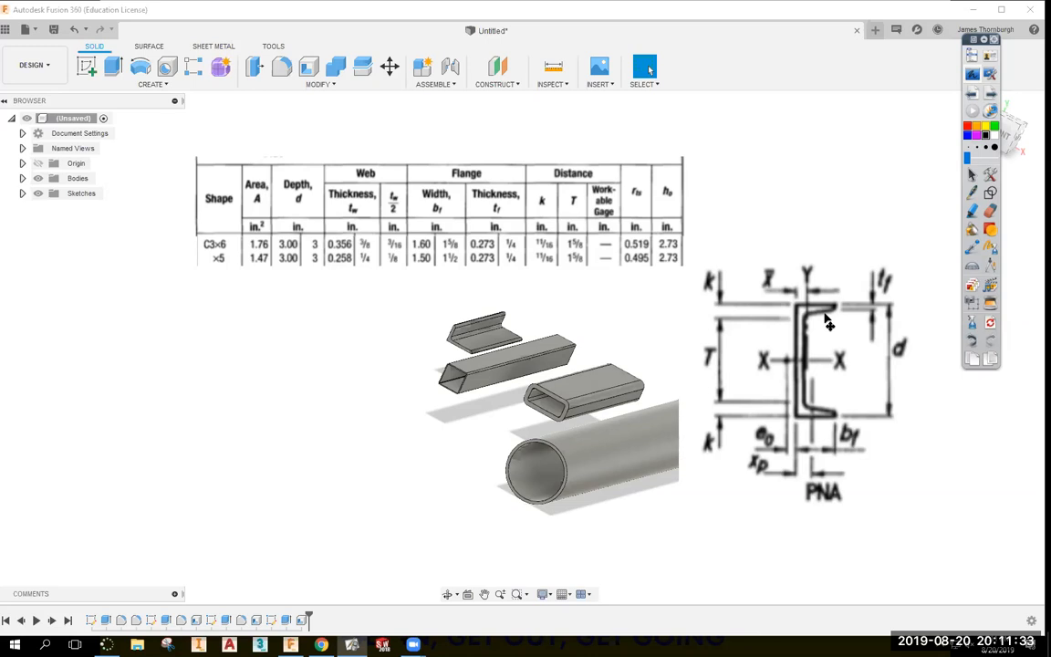
left_click_drag(825, 322, 839, 286)
left_click_drag(344, 208, 325, 221)
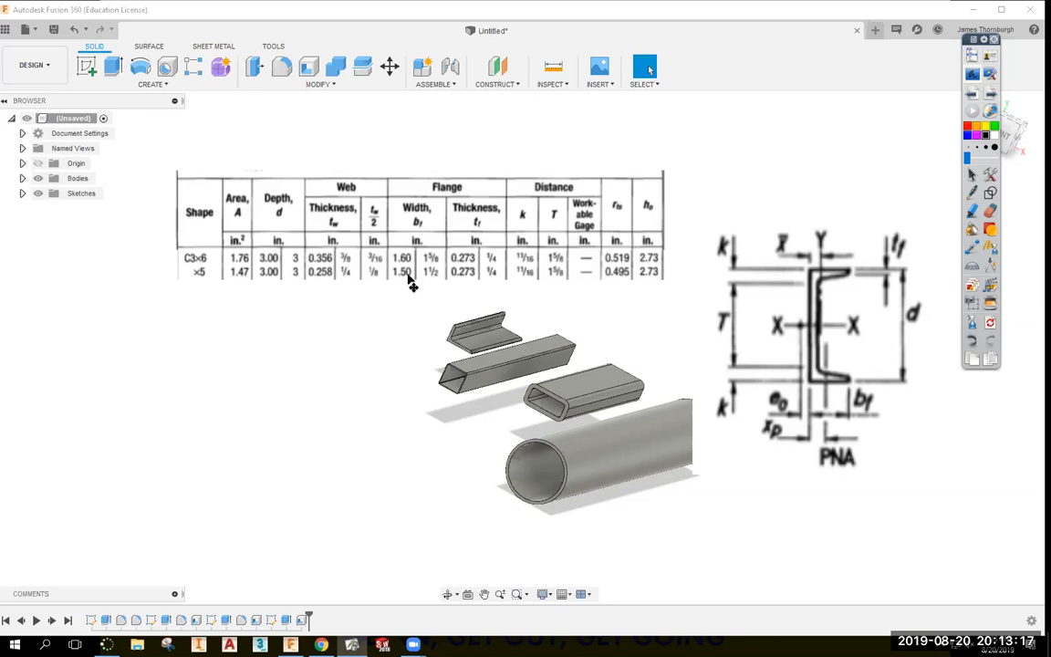
Place the C3×6 dimensions table and channel diagram beside the tube and pipe models.
left_click_drag(492, 248, 732, 171)
left_click_drag(800, 264, 838, 292)
left_click_drag(537, 316, 340, 246)
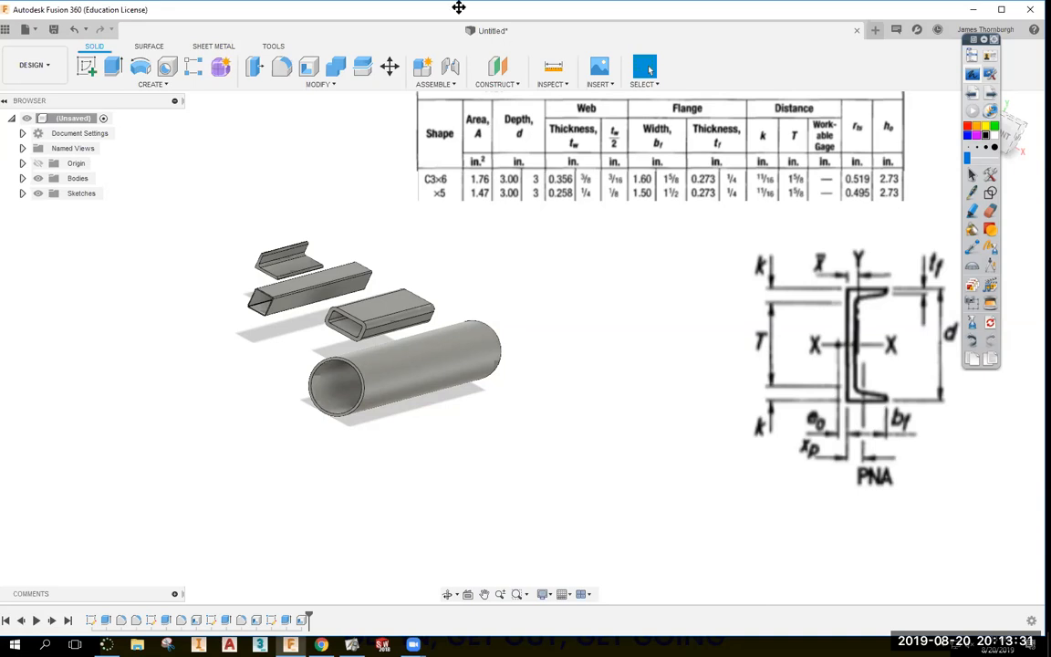
left_click_drag(709, 188, 680, 188)
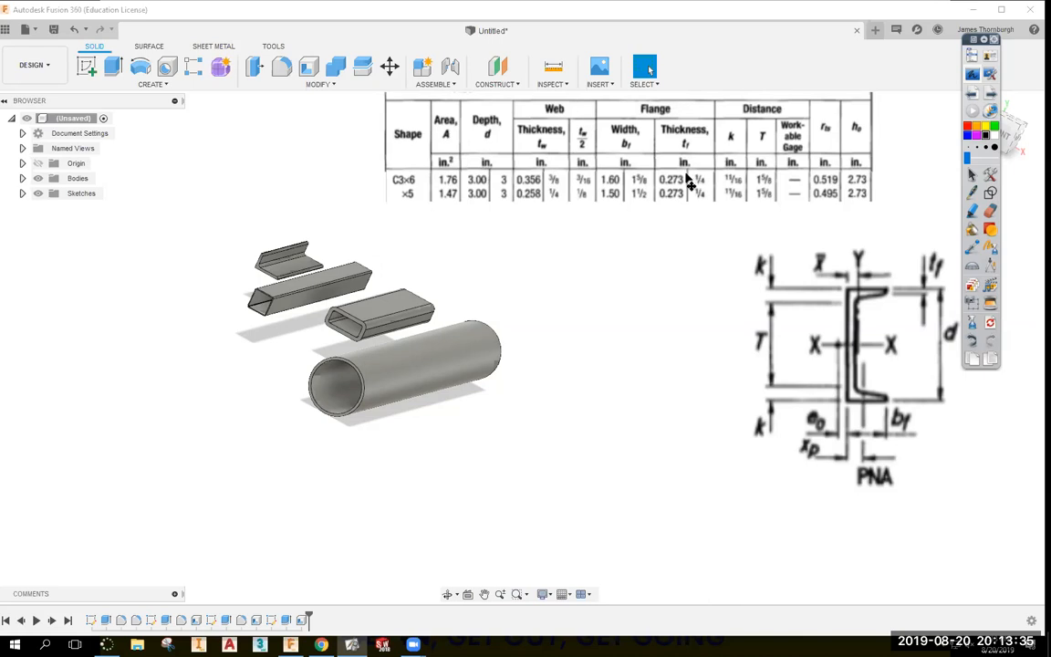
left_click_drag(833, 341, 804, 328)
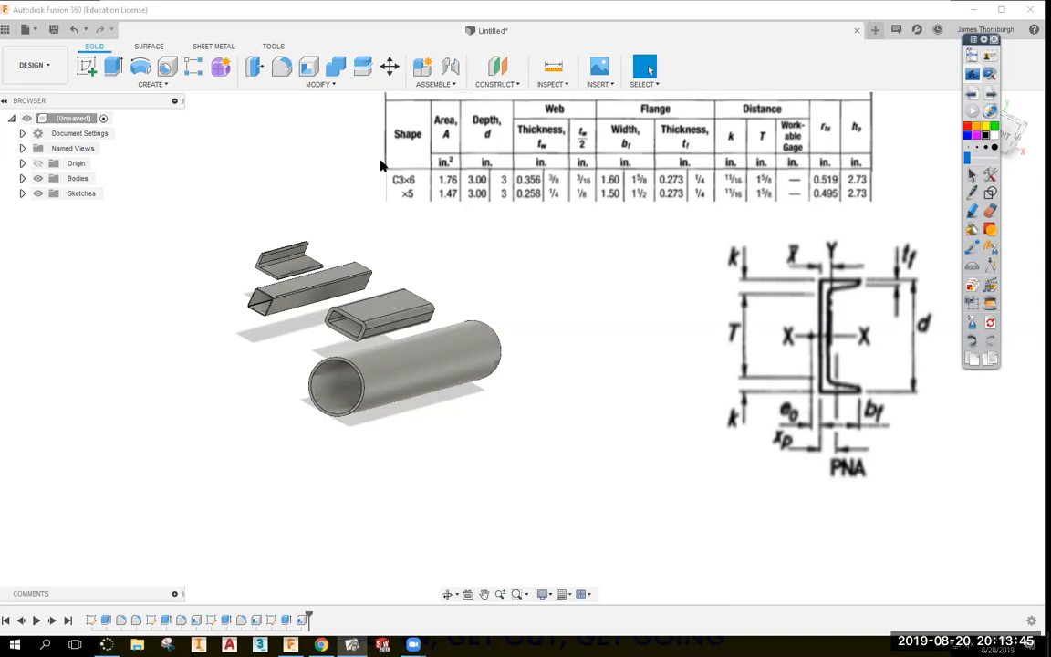
left_click_drag(564, 128, 632, 133)
Pan the models into view and shrink the channel cross-section image by its corner.
middle_click_drag(567, 330, 543, 308)
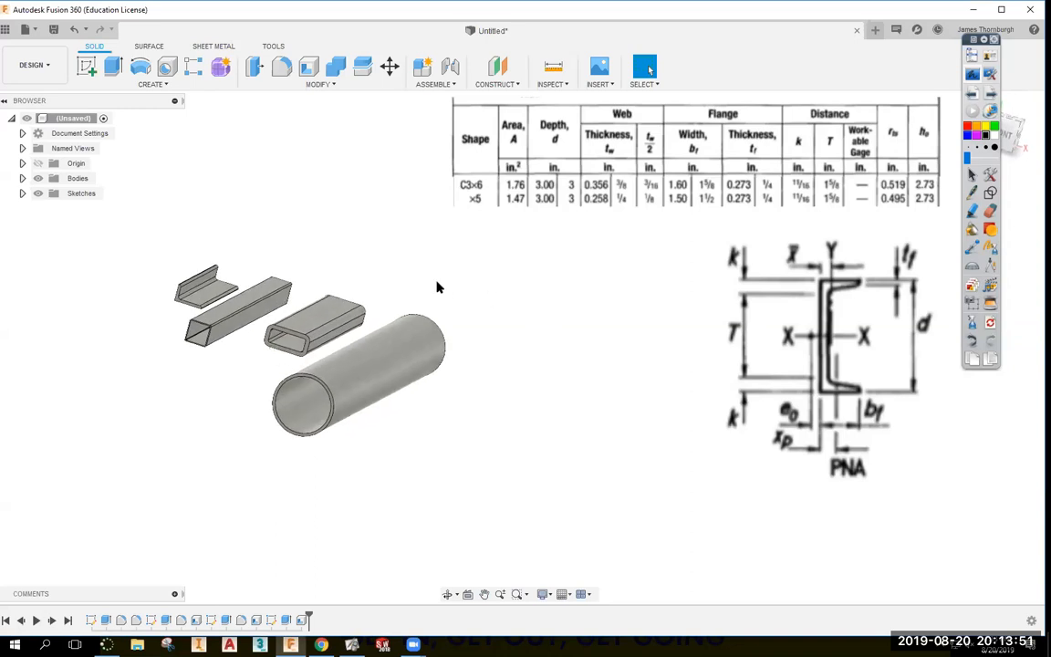
middle_click_drag(387, 275, 359, 267)
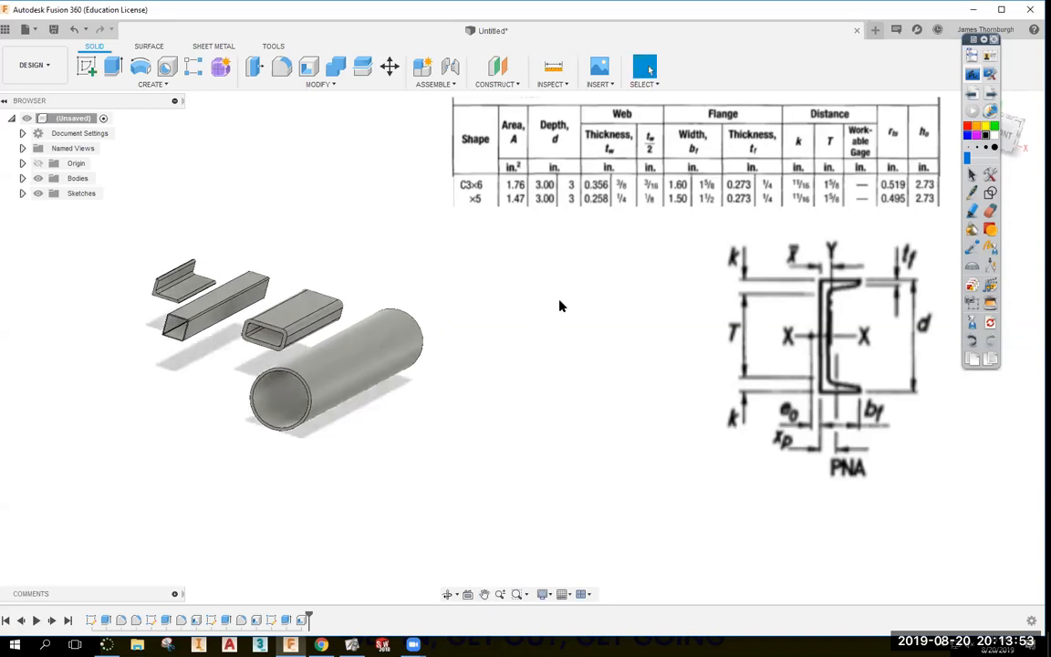
left_click(820, 358)
left_click_drag(983, 480, 936, 442)
left_click_drag(874, 397, 895, 394)
left_click(463, 295)
Draw a rectangle in a new sketch on the plane beside the pipe.
left_click(87, 66)
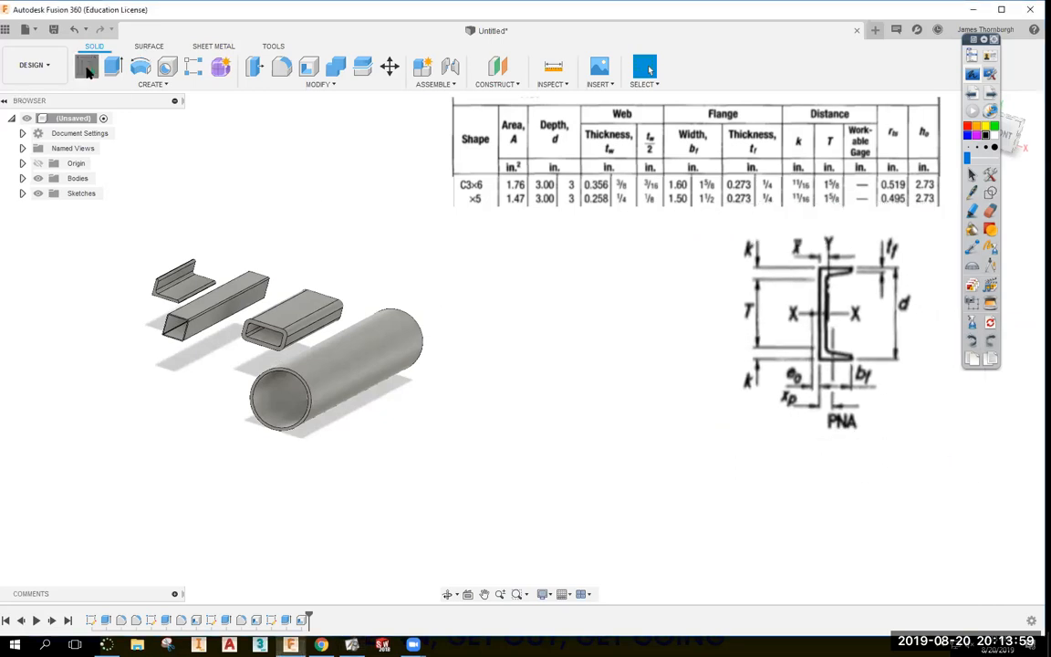
left_click(246, 239)
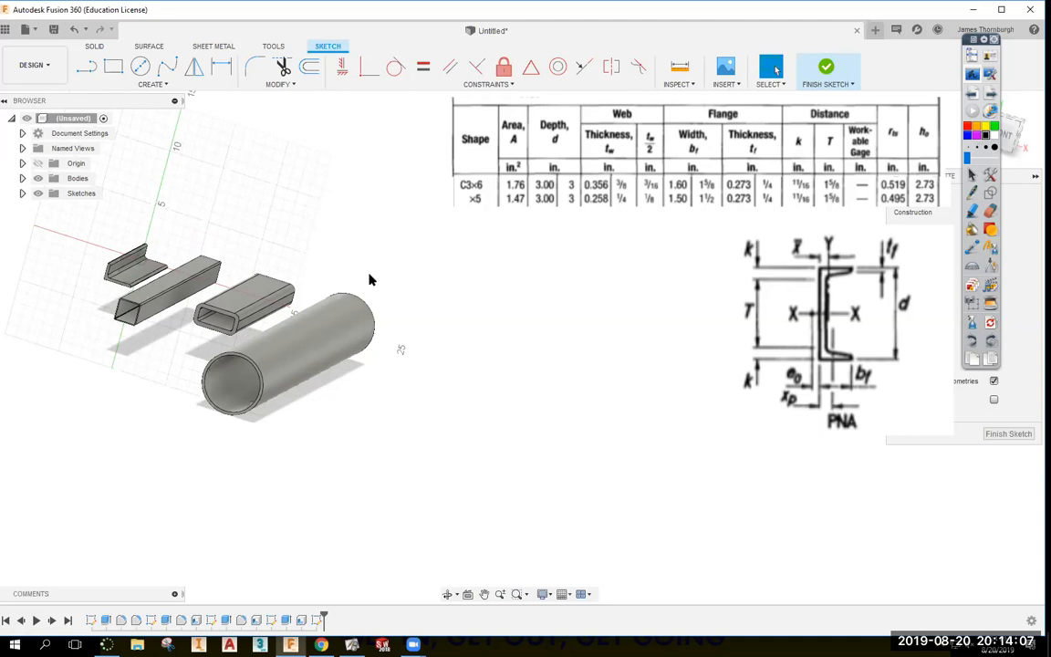
key("r")
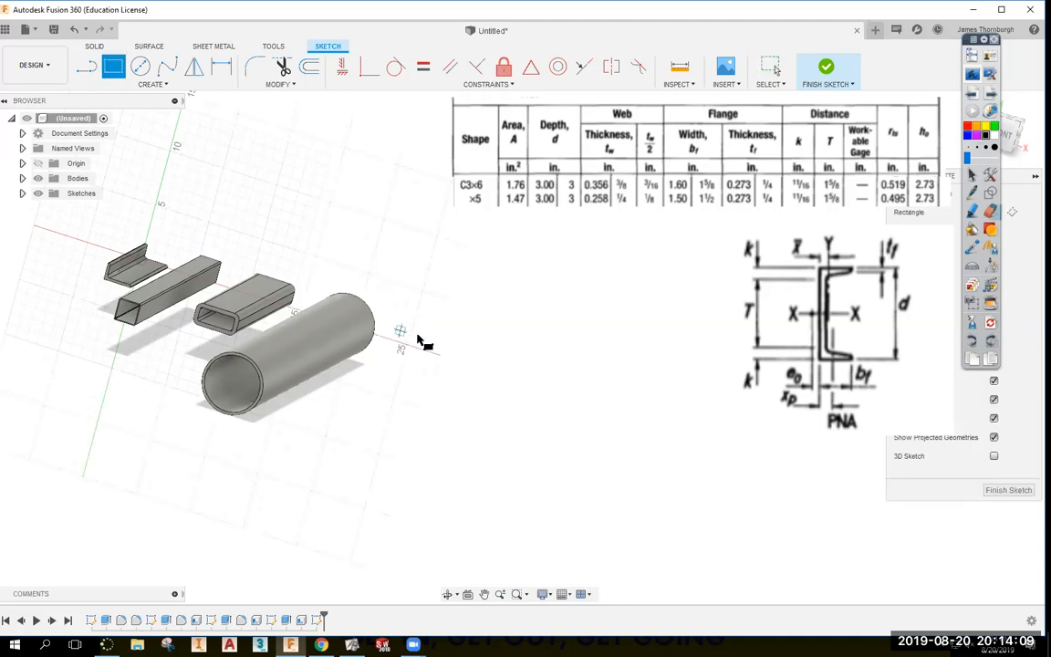
left_click(434, 352)
left_click(567, 347)
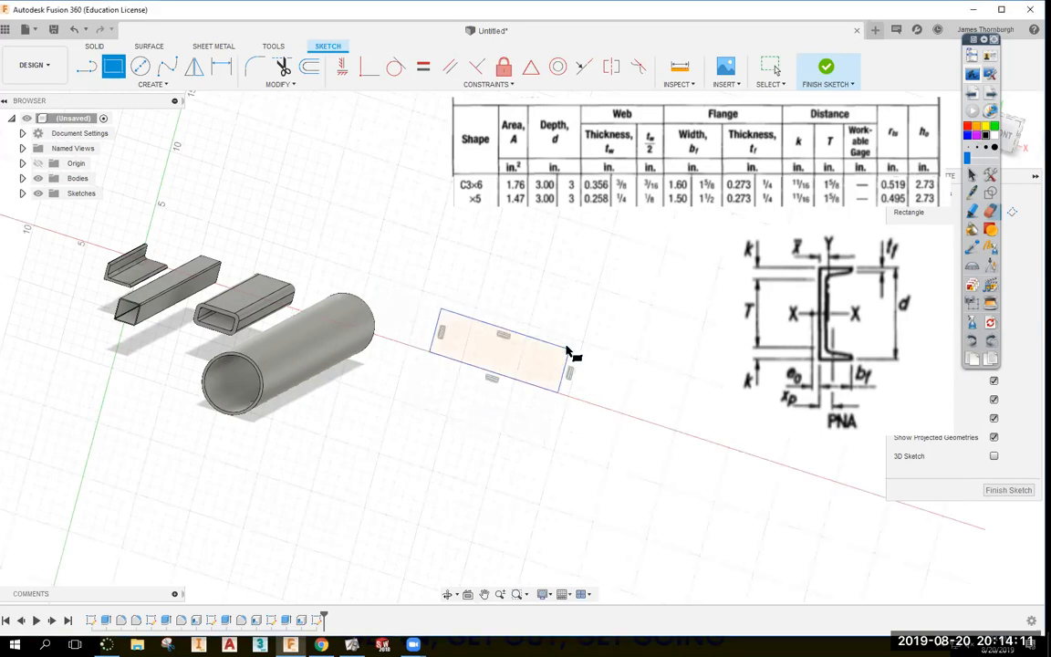
key("Escape")
left_click_drag(567, 350, 499, 269)
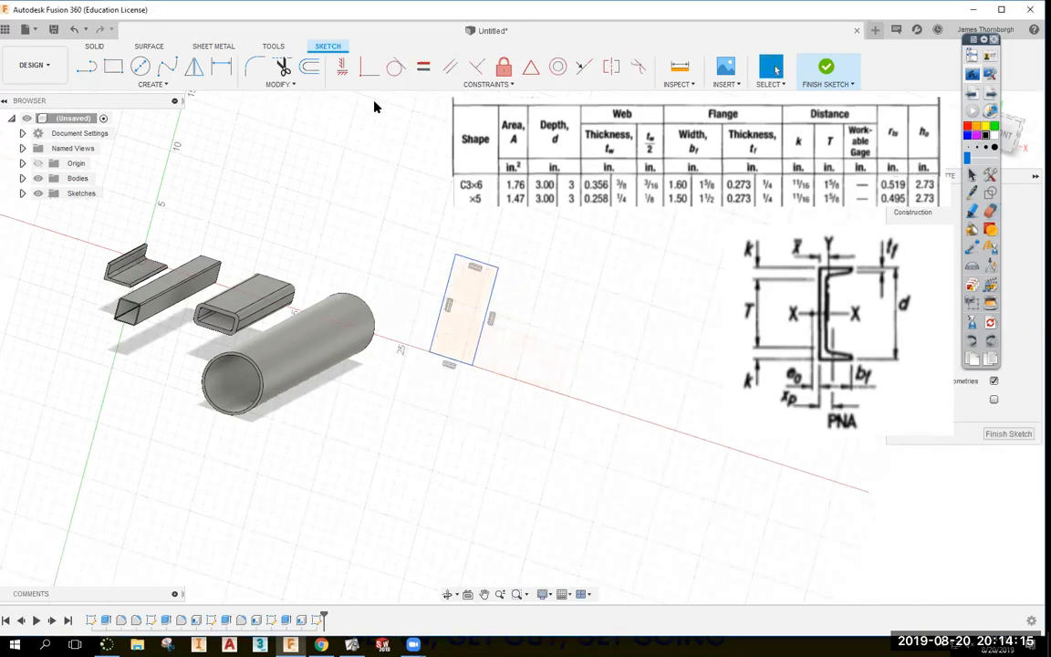
left_click(368, 66)
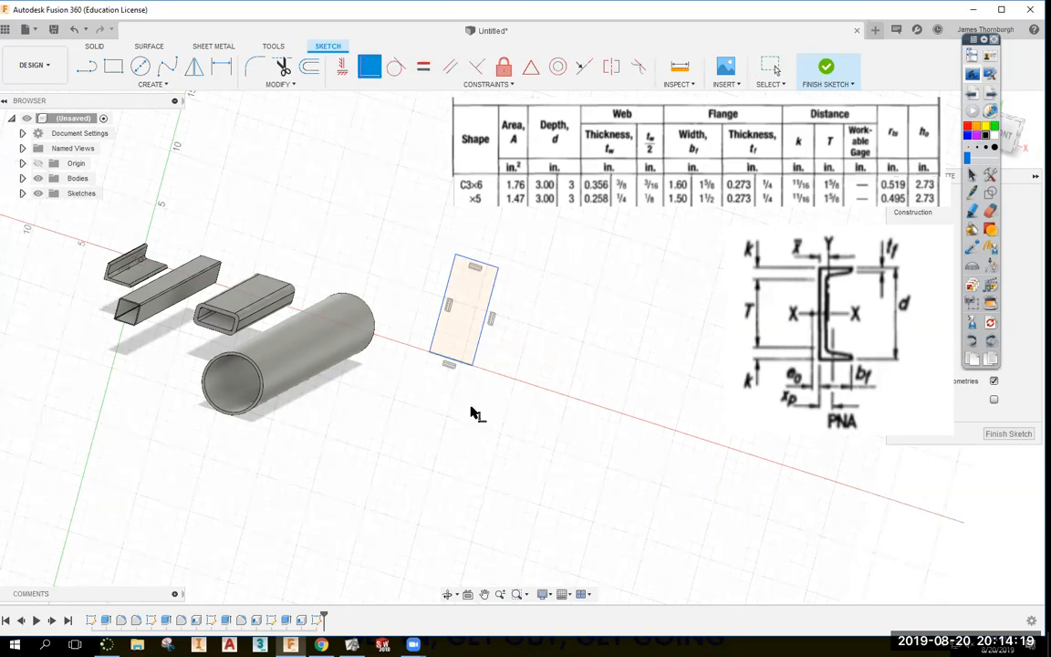
Dimension the rectangle 8.00 from the pipe's end circle and 1.50 wide.
key("d")
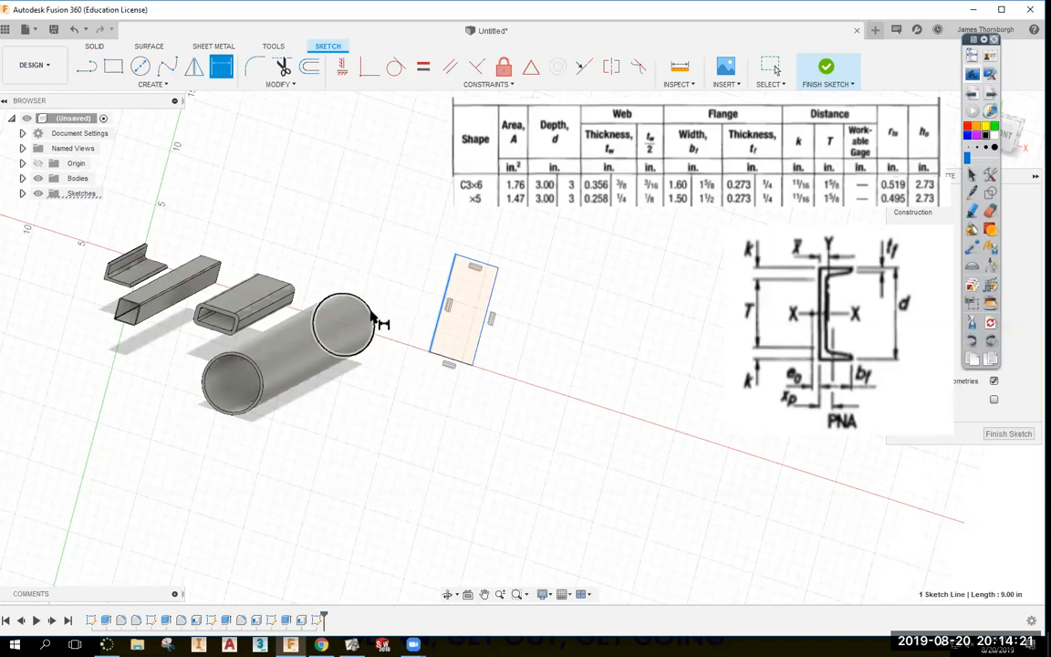
left_click(373, 316)
left_click(419, 276)
key("Return")
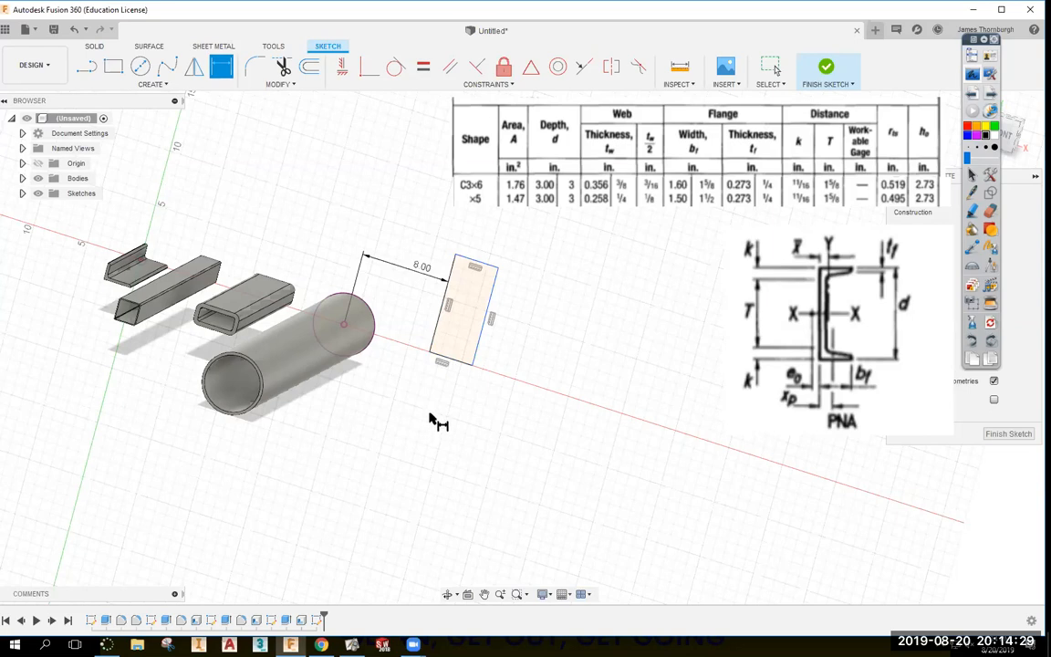
left_click(461, 365)
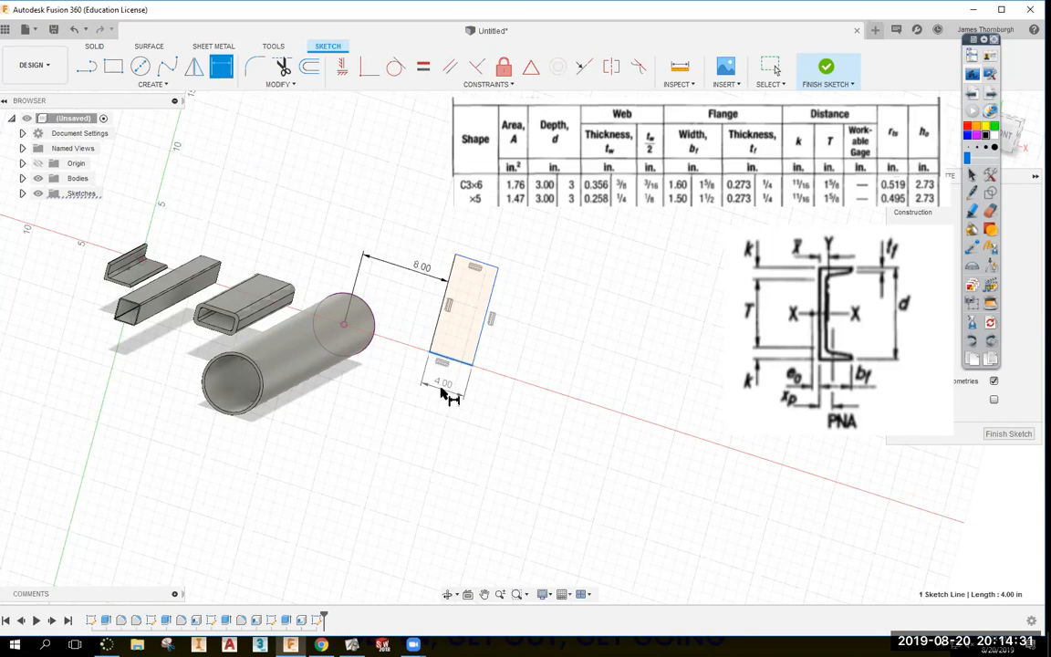
left_click(443, 390)
type("1.5")
key("Return")
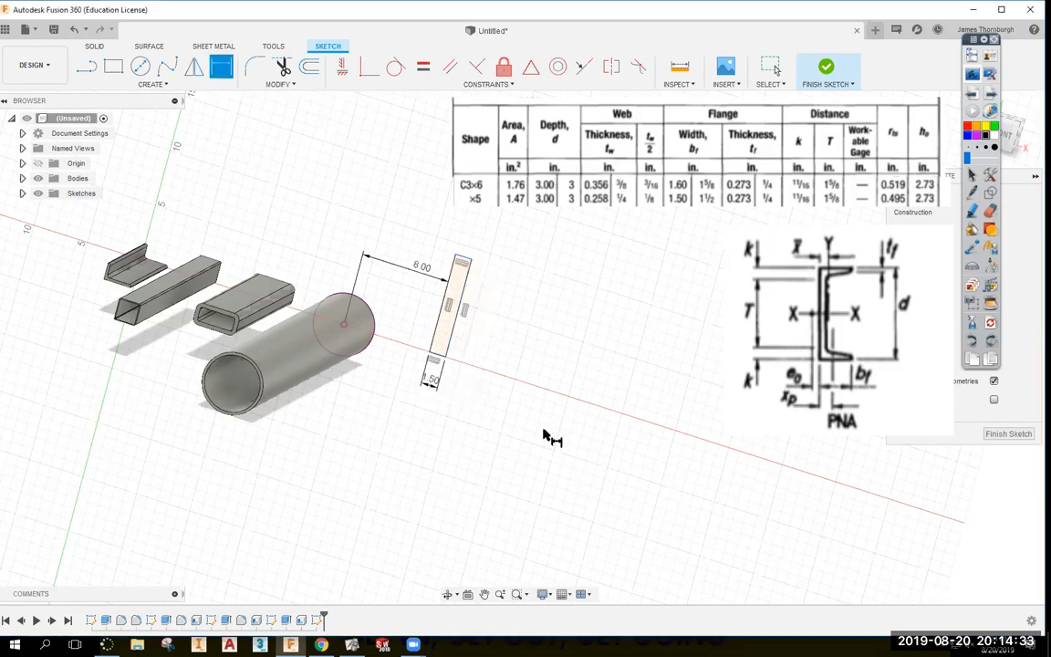
Set the rectangle's height to 3.00 and finish the sketch.
left_click(438, 333)
left_click(416, 319)
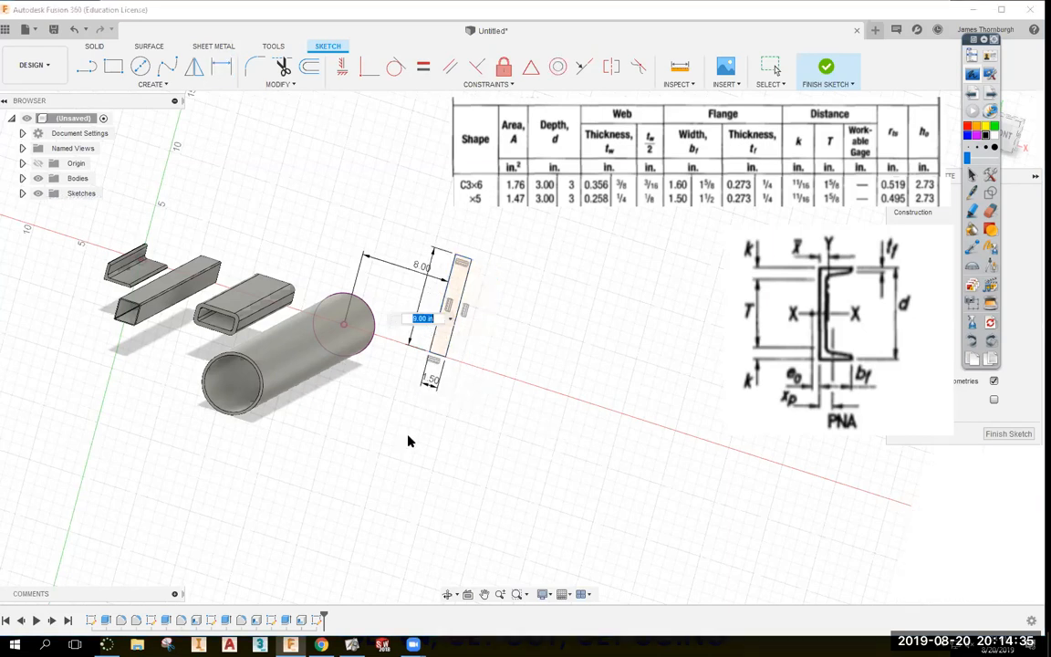
type("3")
key("Return")
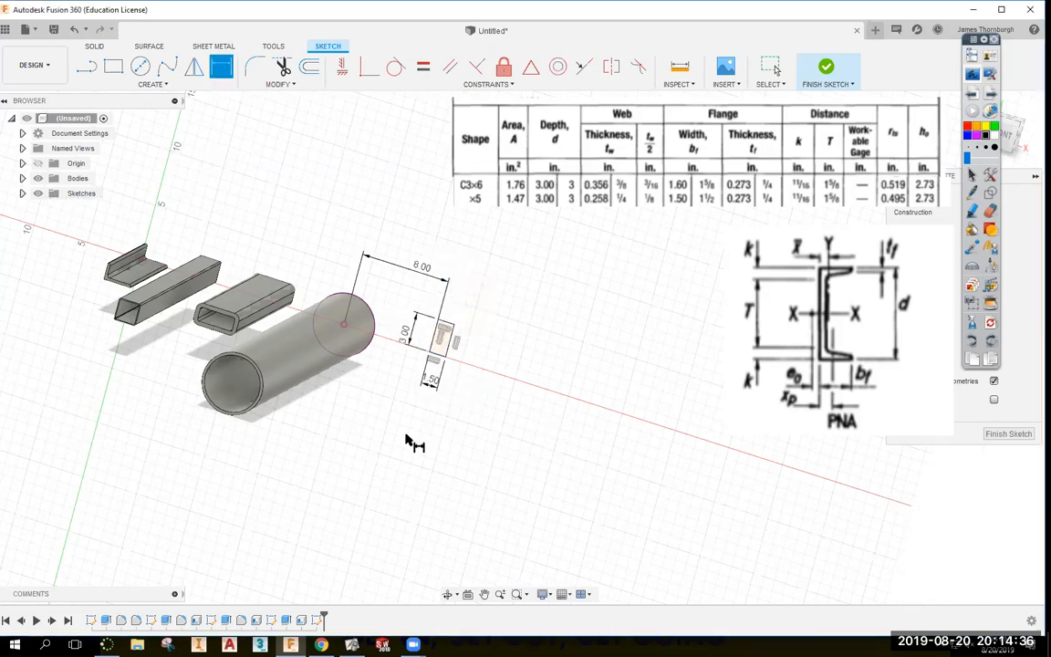
left_click(827, 70)
Extrude the 1.50 × 3.00 rectangle profile 2' into a new solid bar body.
key("e")
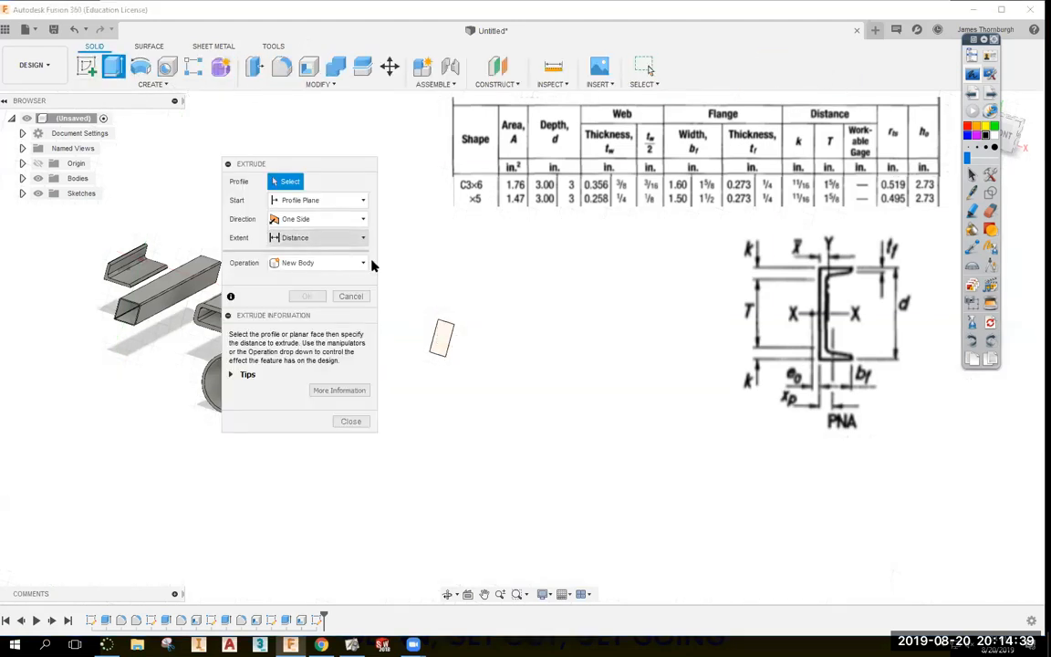
left_click(440, 340)
key("alt+Tab")
scroll(340, 383, "up", 5)
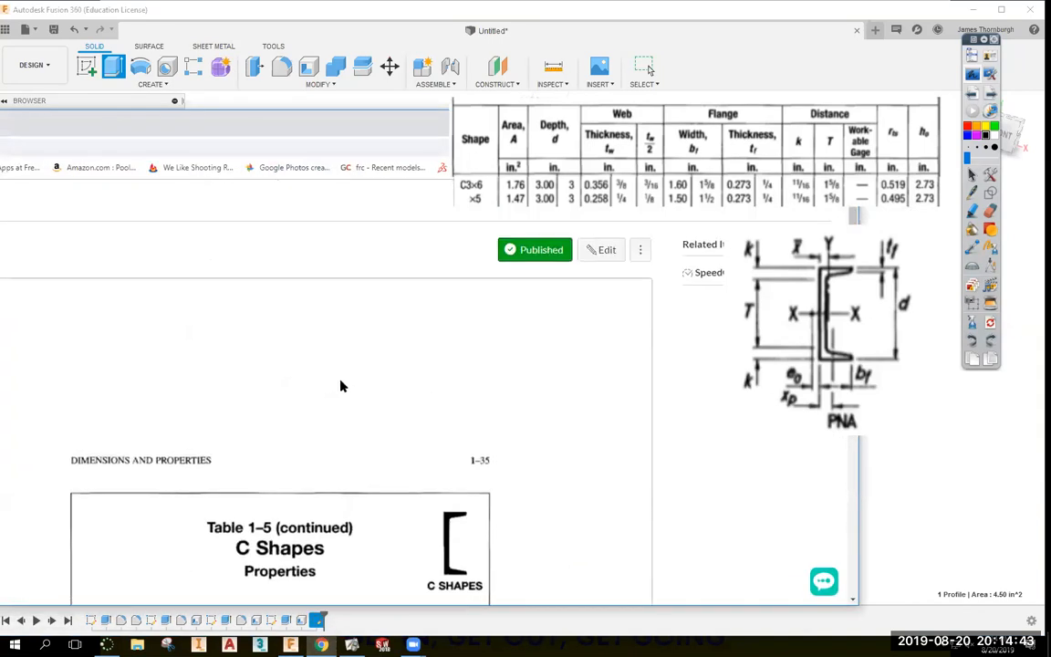
double_click(344, 125)
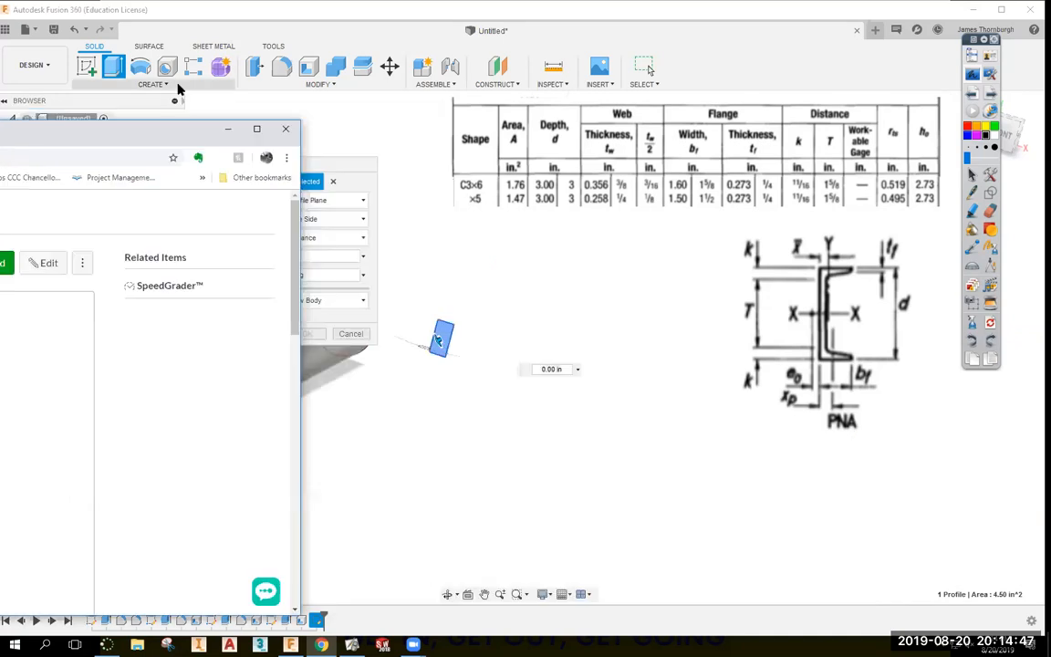
left_click(226, 128)
left_click(285, 256)
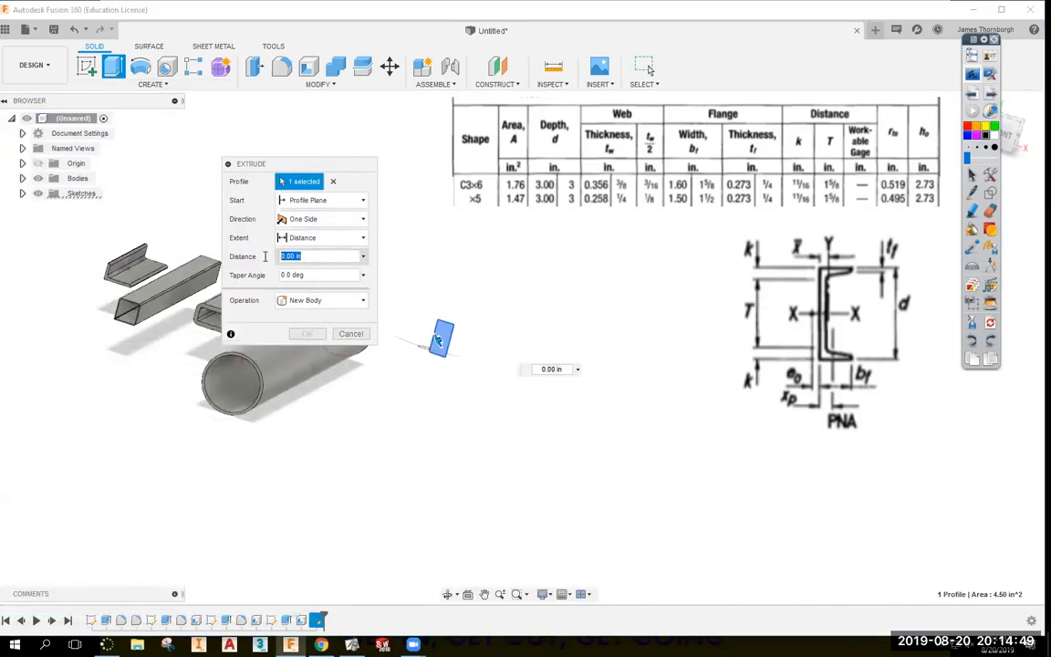
type("2'")
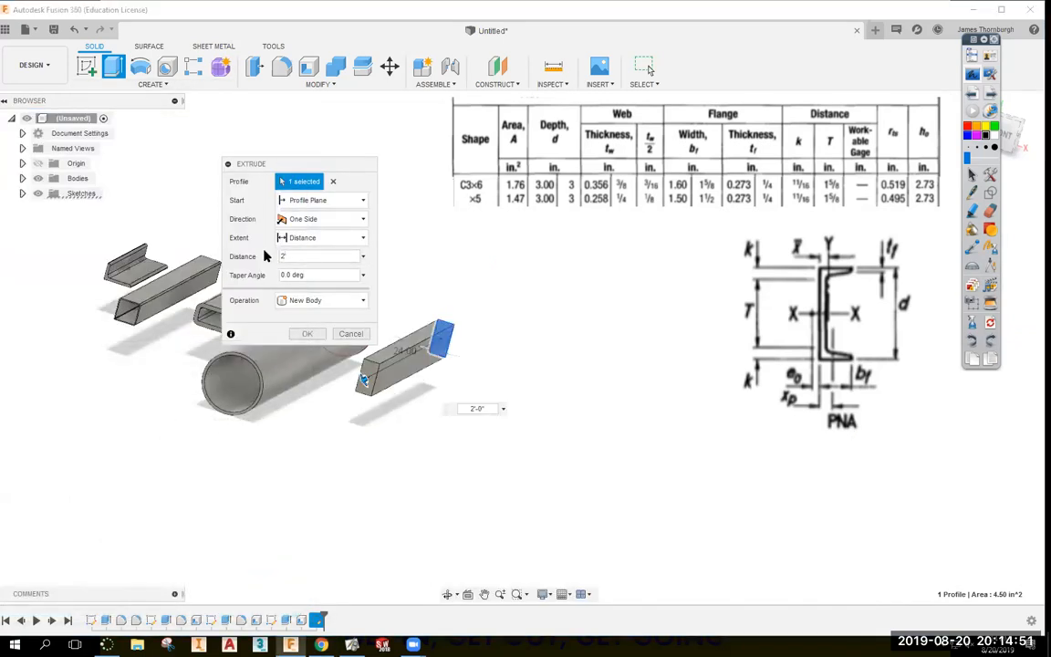
key("Return")
middle_click_drag(467, 336, 833, 352, "shift")
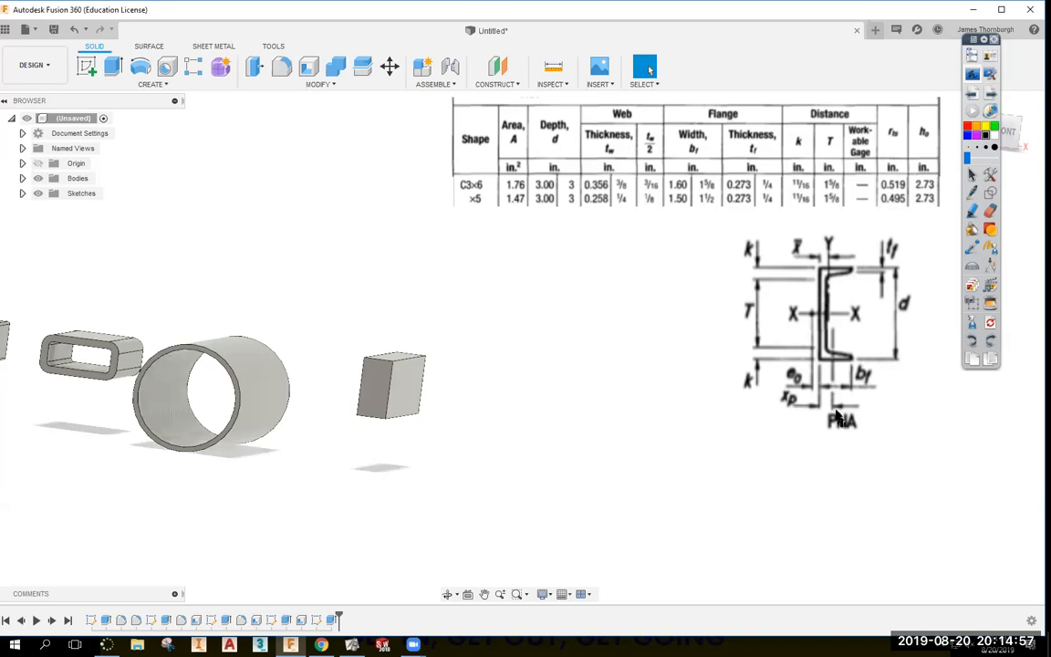
Compare the bar's faces and start a sketch on its 4.50 in² end face.
middle_click_drag(571, 504, 560, 454, "shift")
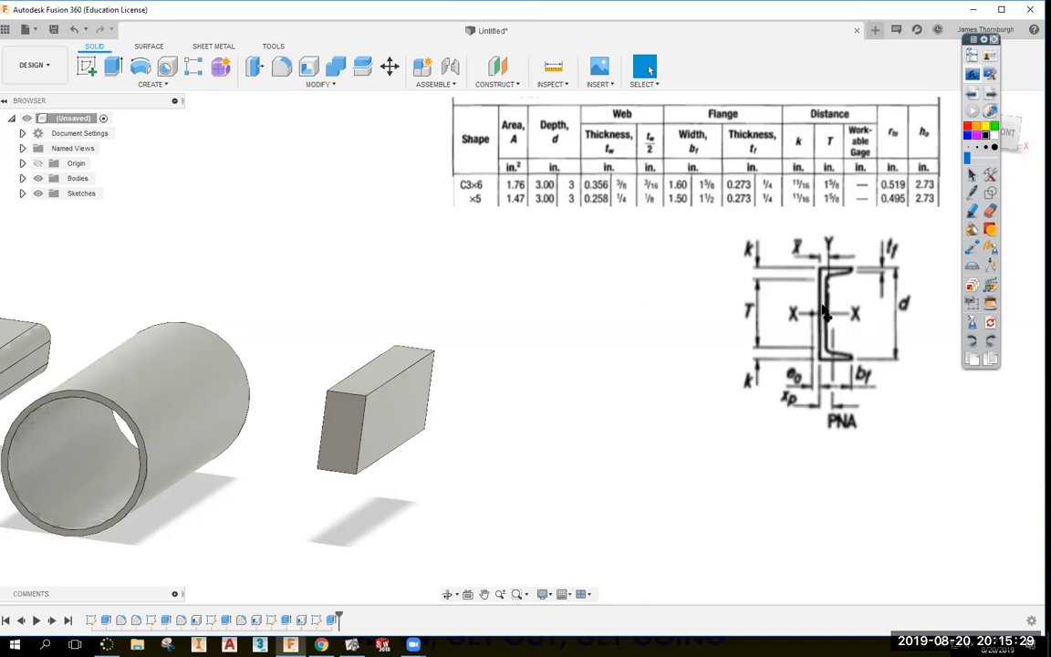
left_click(418, 423)
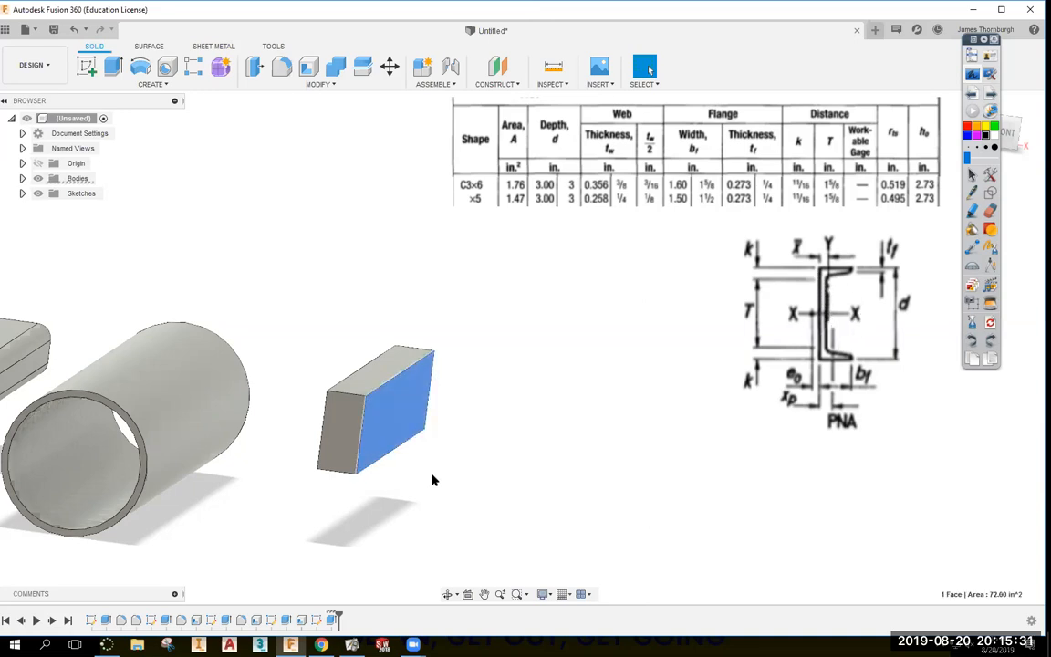
left_click(381, 378)
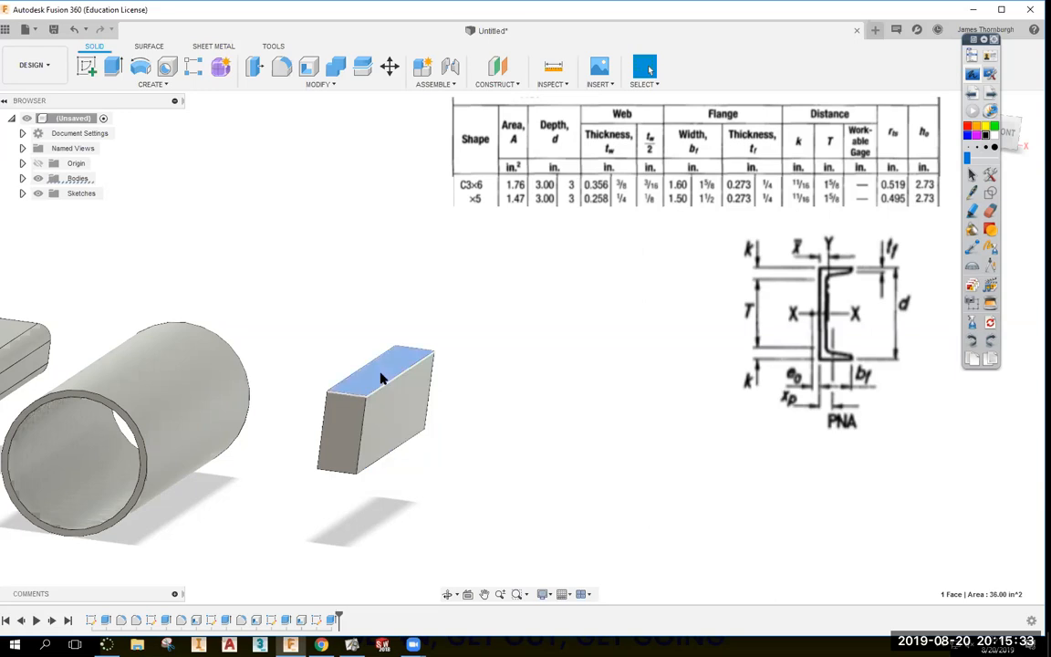
left_click(345, 443)
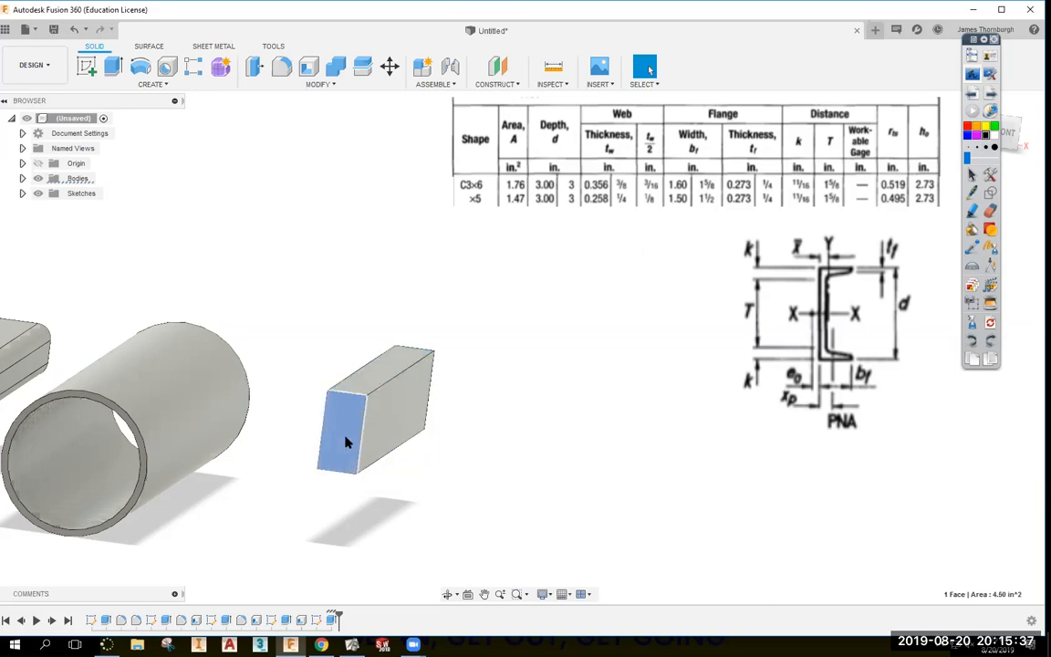
left_click(86, 64)
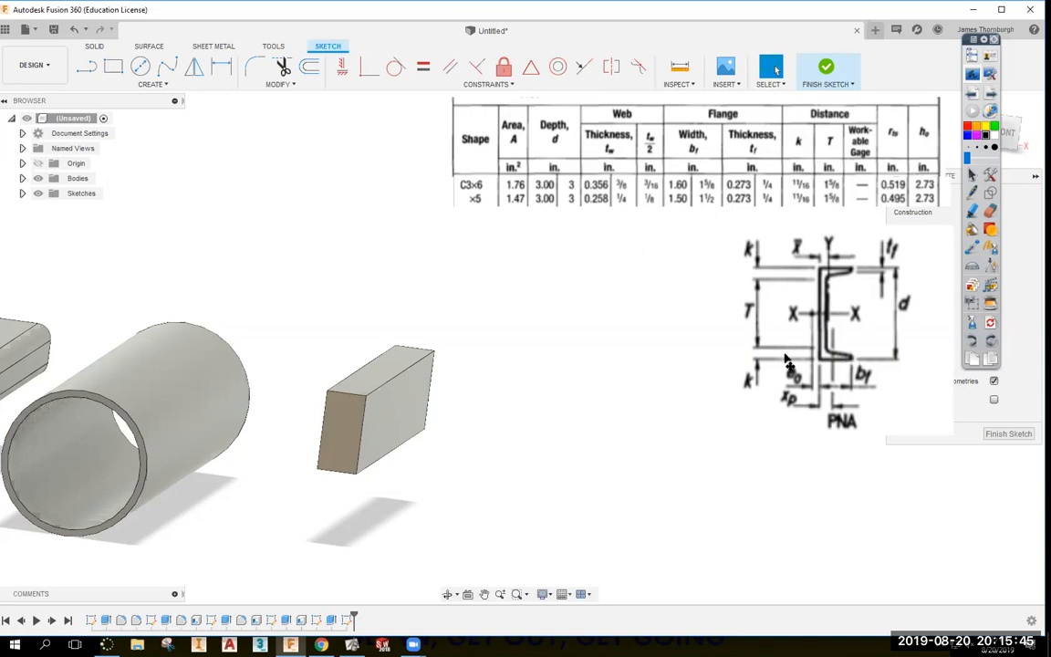
Draw a line chain on the end face ending at the face's bottom corner.
key("l")
left_click(362, 414)
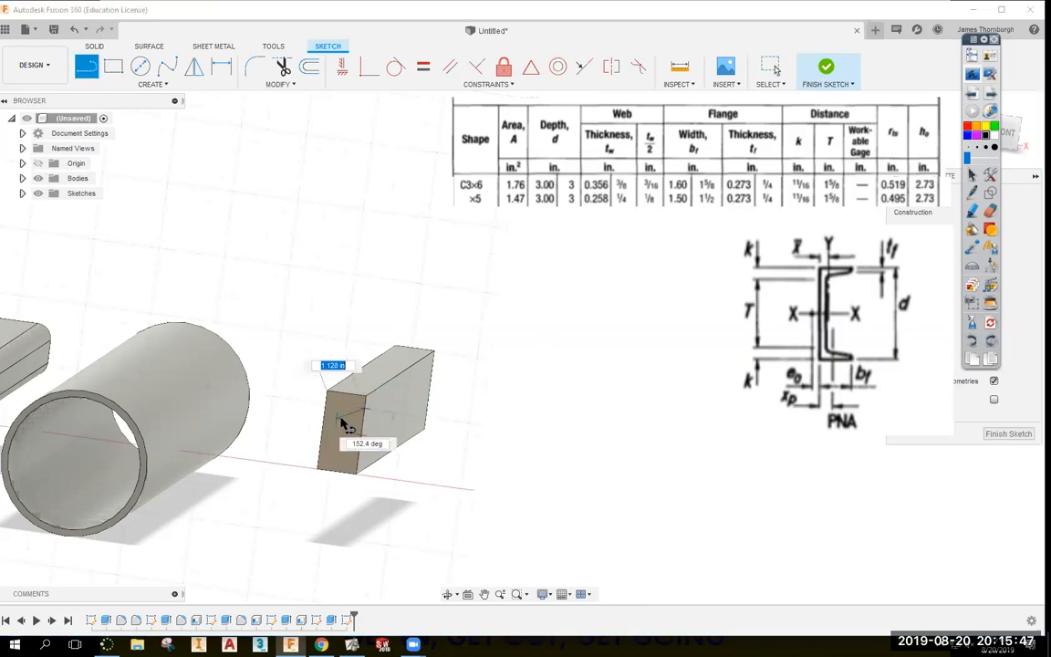
scroll(345, 405, "up", 5)
left_click(342, 400)
middle_click_drag(344, 469, 520, 308)
left_click(498, 394)
double_click(577, 444)
middle_click_drag(621, 528, 653, 469, "shift")
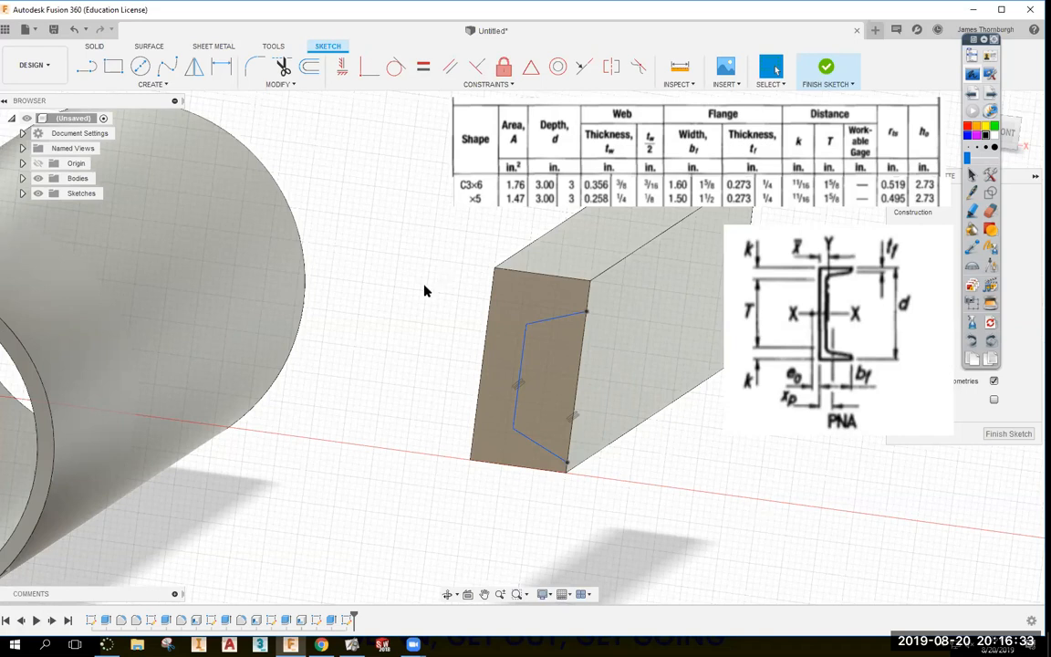
Add a short line to the profile and constrain it horizontal.
left_click(90, 69)
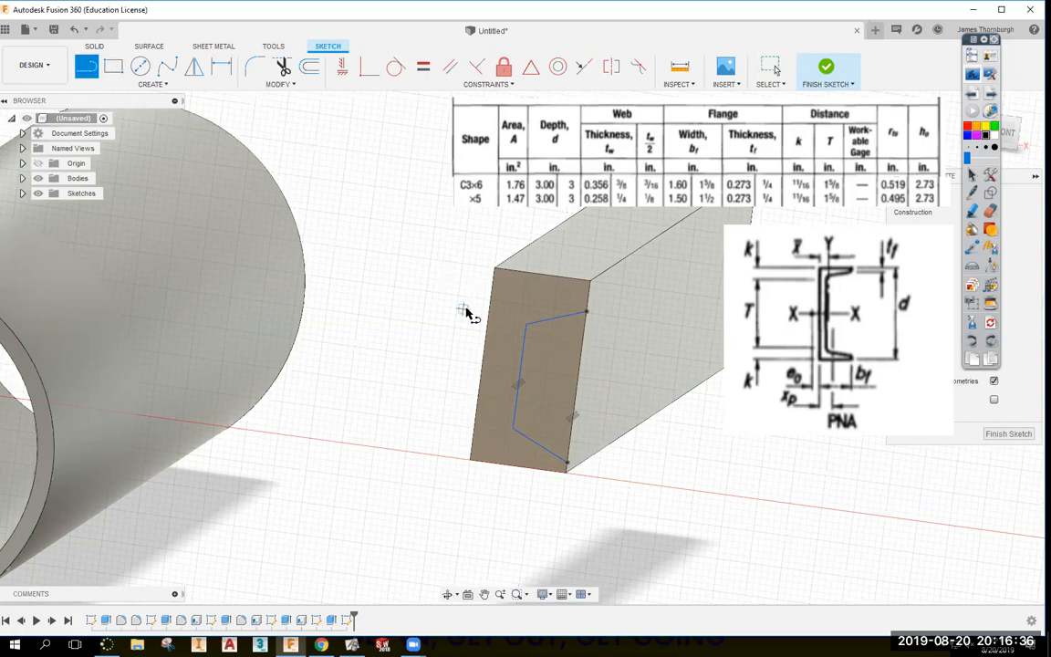
left_click(483, 364)
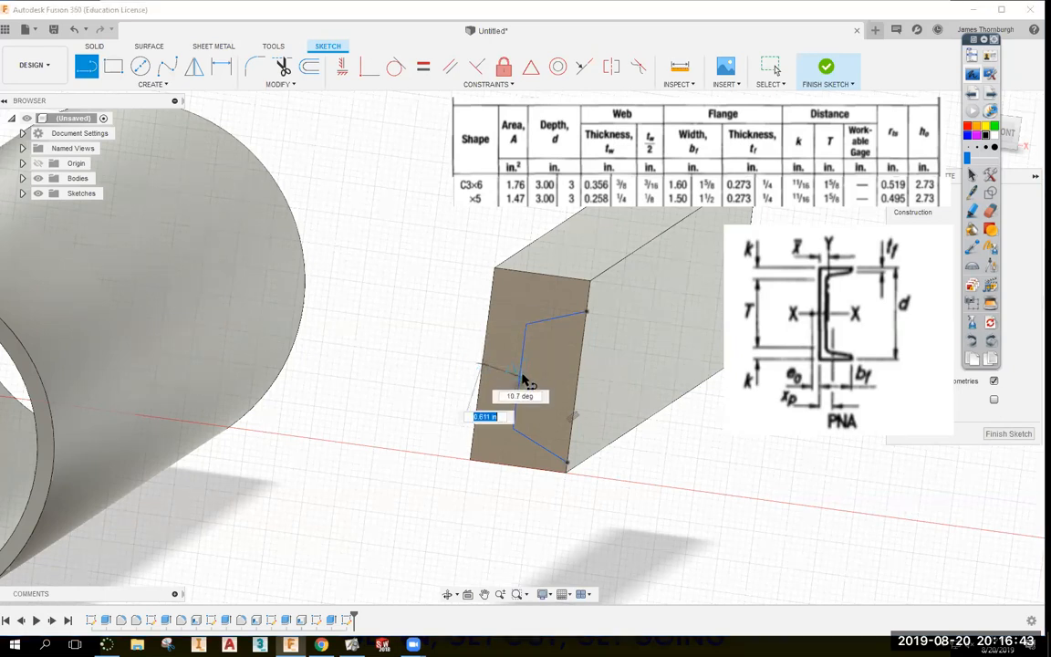
double_click(518, 376)
key("Escape")
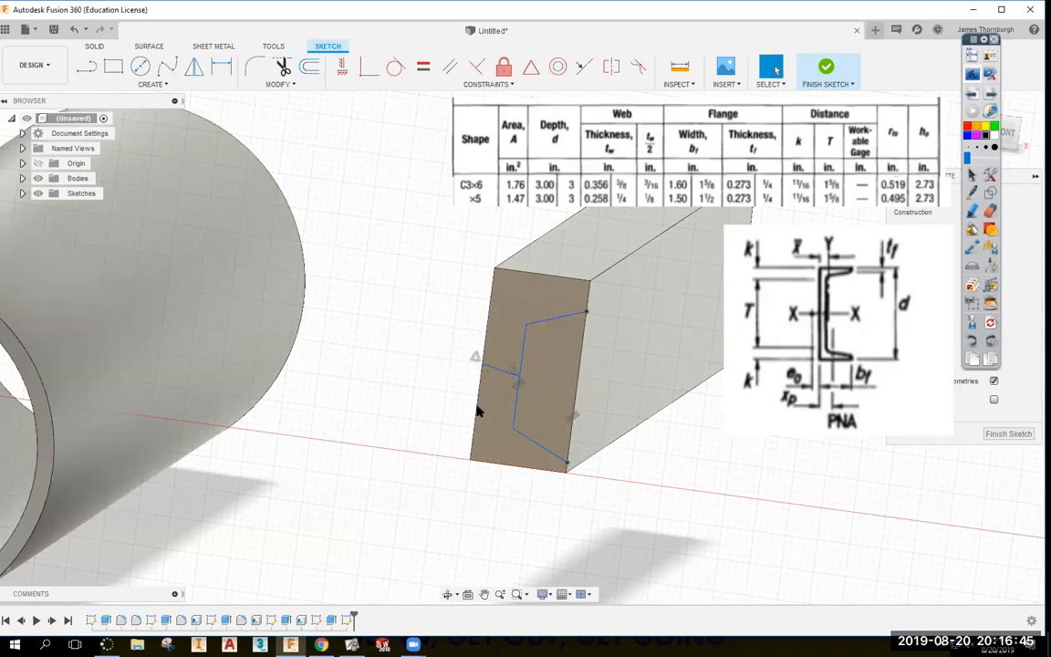
left_click(341, 73)
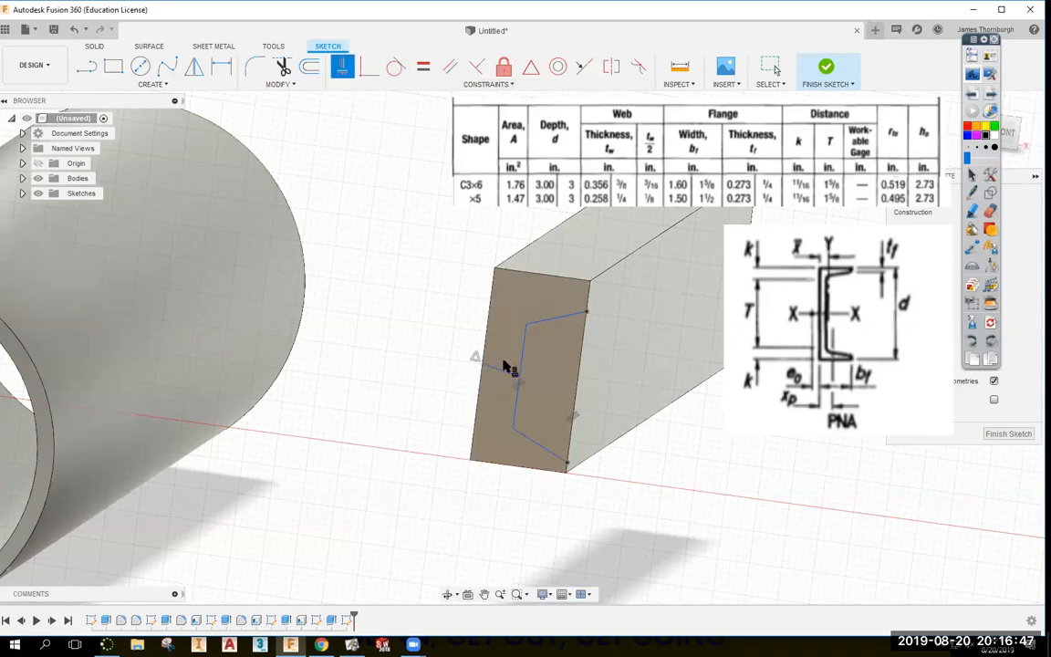
left_click(502, 370)
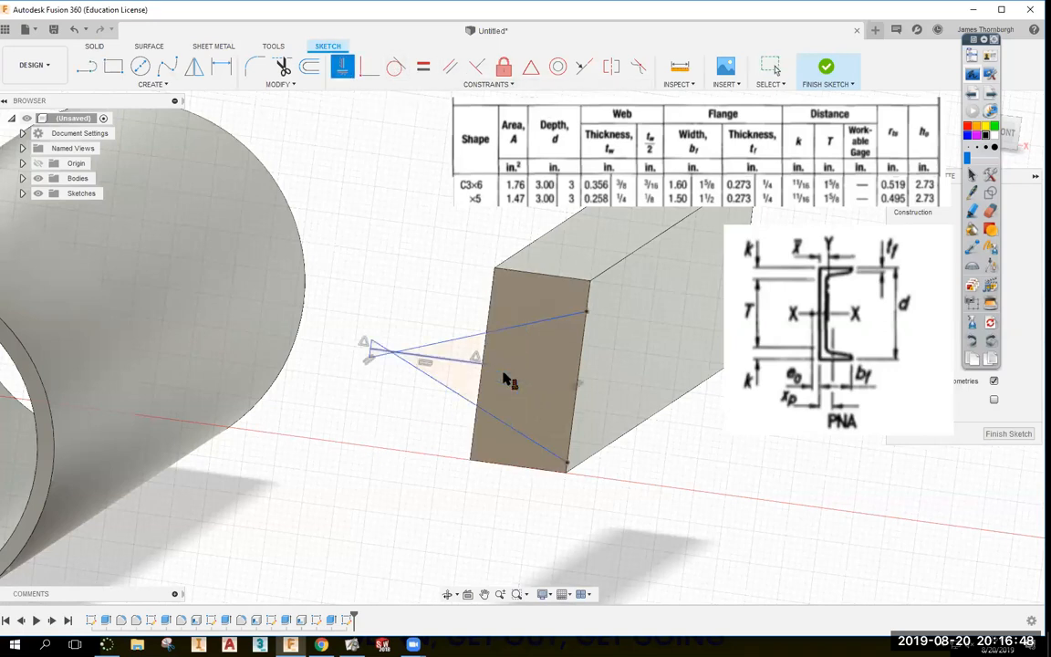
key("Escape")
Drag the loose endpoint and upper vertices onto the block's end face.
left_click(372, 341)
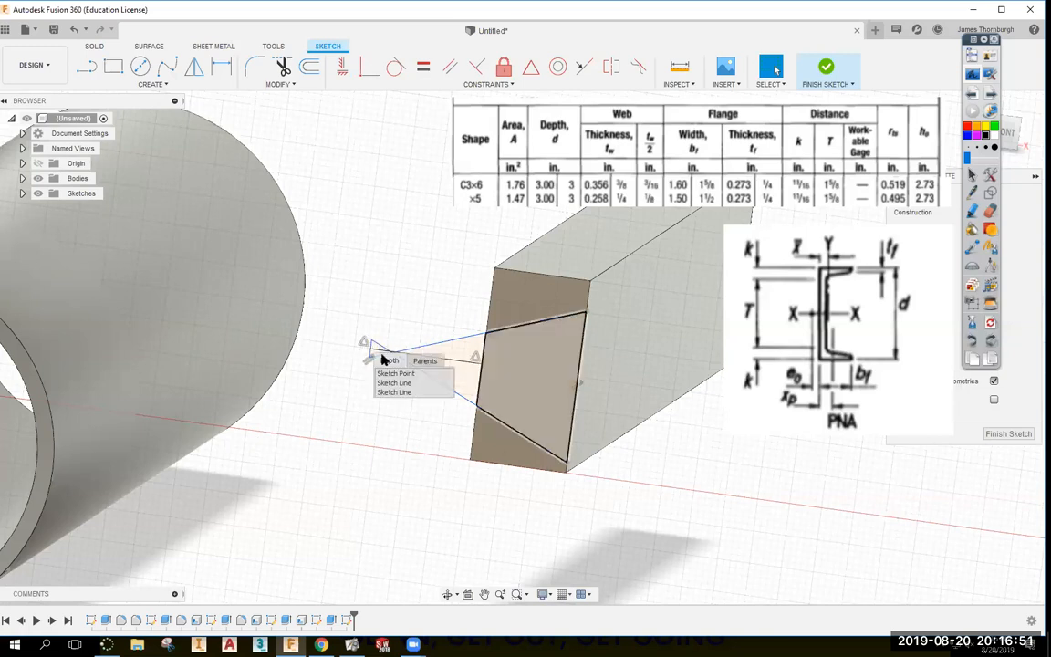
left_click(363, 301)
mouse_move(370, 349)
left_mouse_down()
mouse_move(529, 368)
mouse_move(505, 367)
left_mouse_up()
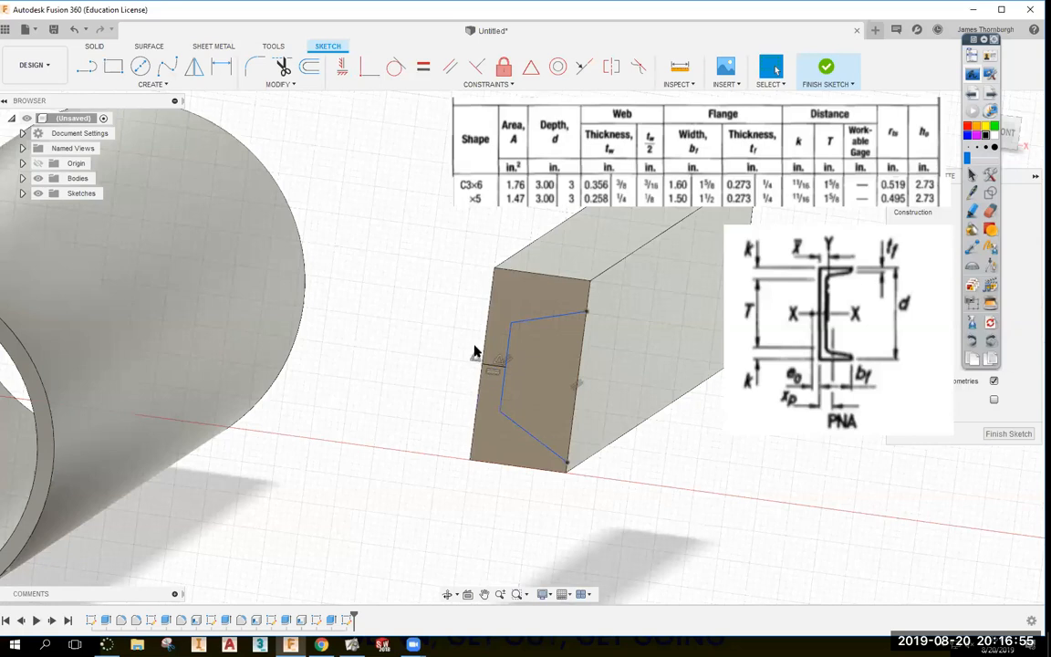
mouse_move(509, 323)
left_mouse_down()
mouse_move(521, 280)
mouse_move(516, 338)
mouse_move(530, 305)
mouse_move(516, 321)
mouse_move(526, 282)
mouse_move(522, 335)
mouse_move(533, 288)
left_mouse_up()
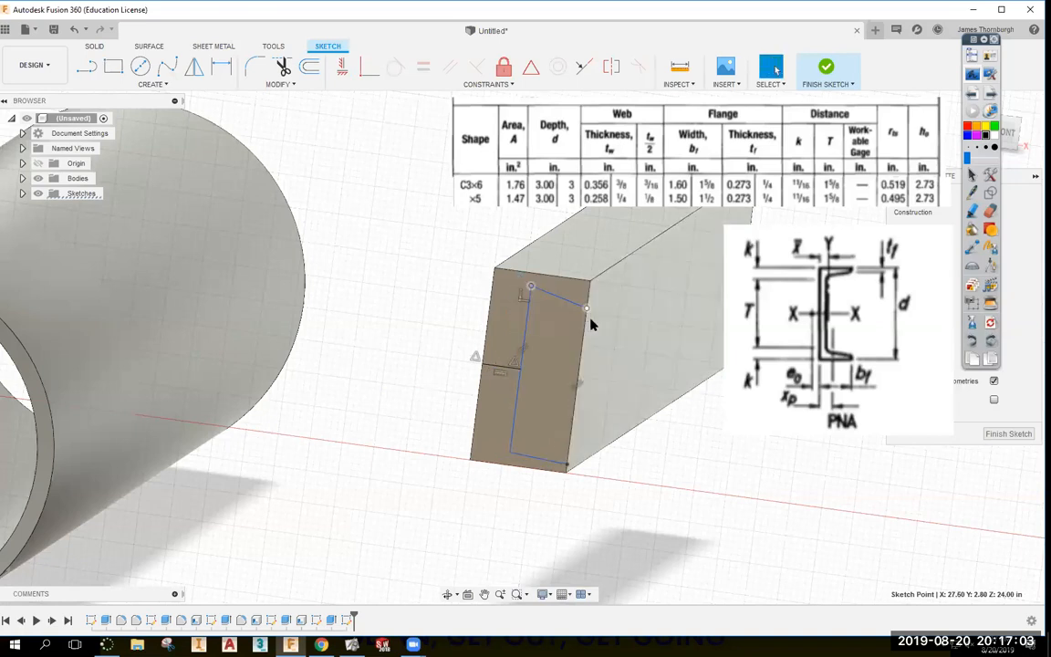
left_click_drag(524, 355, 518, 336)
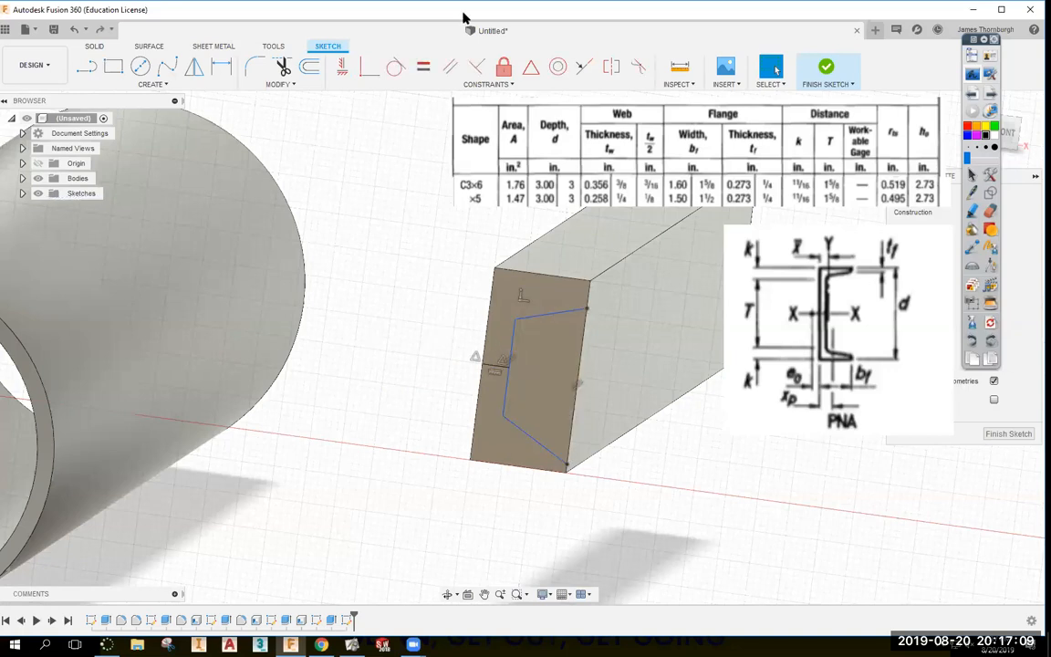
Make the profile's top and bottom lines equal and adjust its vertices.
left_click(423, 66)
left_click(550, 314)
left_click(532, 437)
key("Escape")
mouse_move(503, 417)
left_mouse_down()
mouse_move(504, 432)
mouse_move(518, 415)
left_mouse_up()
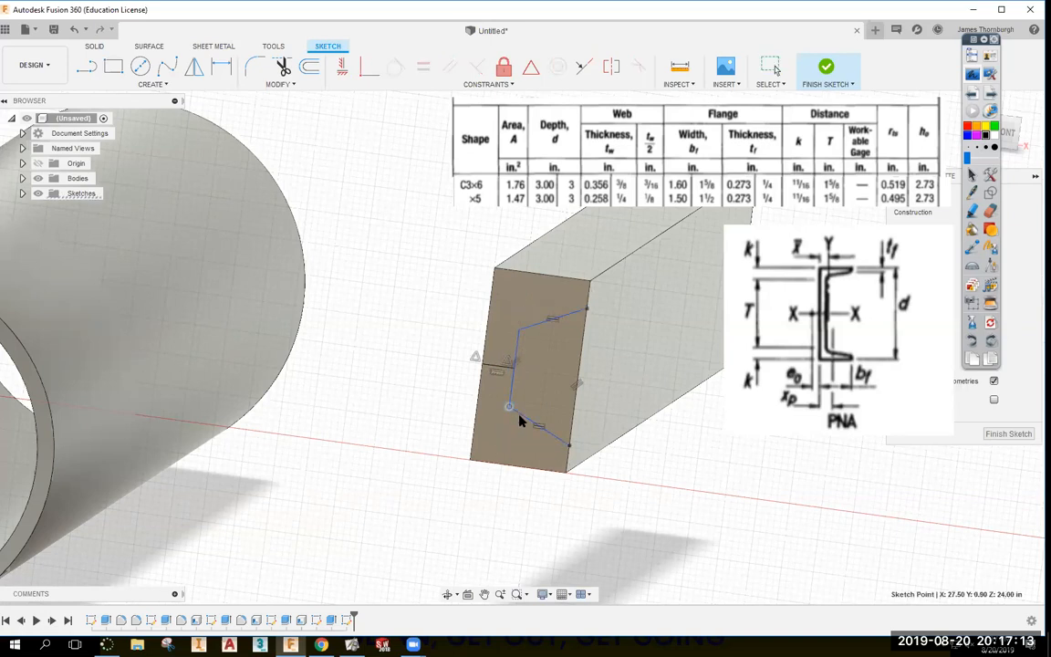
left_click_drag(566, 443, 566, 457)
left_click(784, 498)
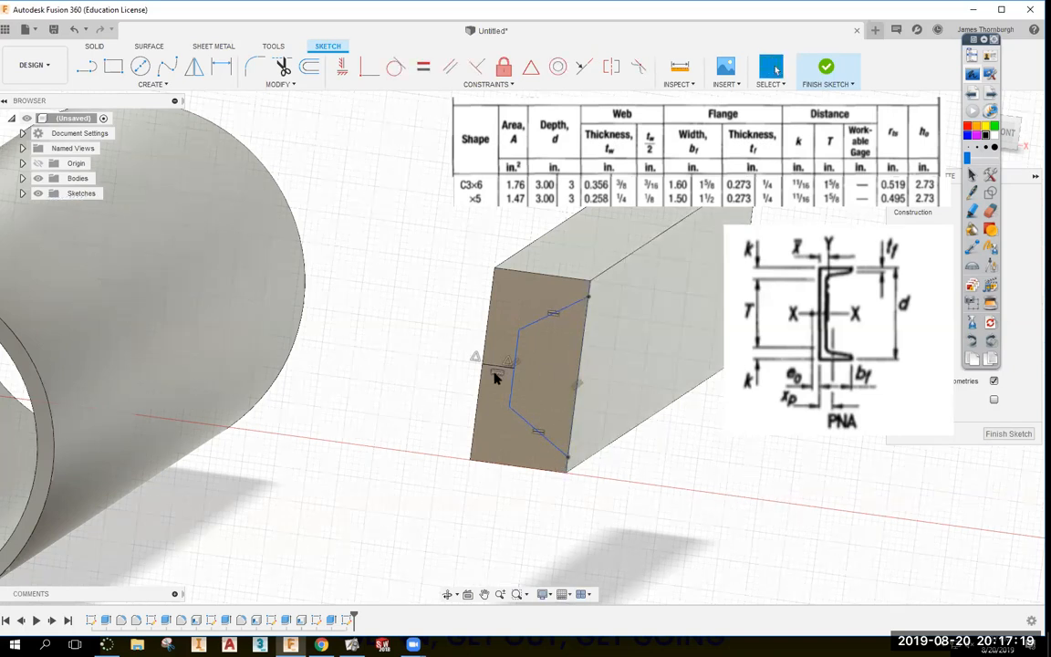
mouse_move(515, 350)
left_mouse_down()
mouse_move(483, 347)
mouse_move(549, 357)
mouse_move(541, 369)
mouse_move(503, 361)
left_mouse_up()
Reposition the profile's lower endpoints, undoing a wrong endpoint move.
left_click(588, 299)
left_click(490, 368)
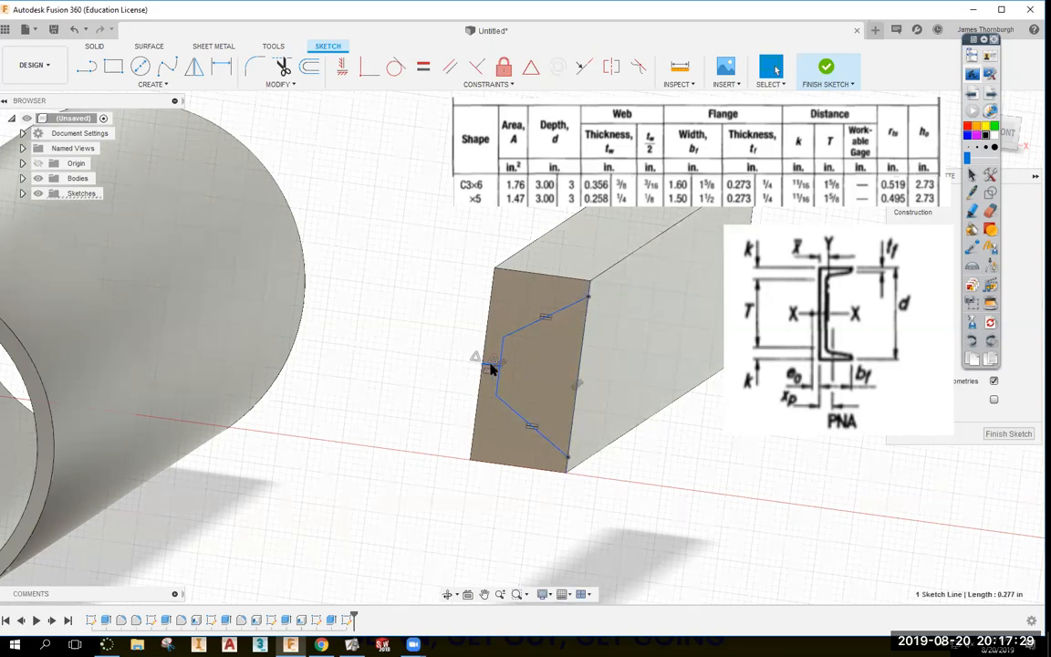
left_click(730, 479)
left_click_drag(590, 300, 573, 453)
key("ctrl+z")
double_click(507, 410)
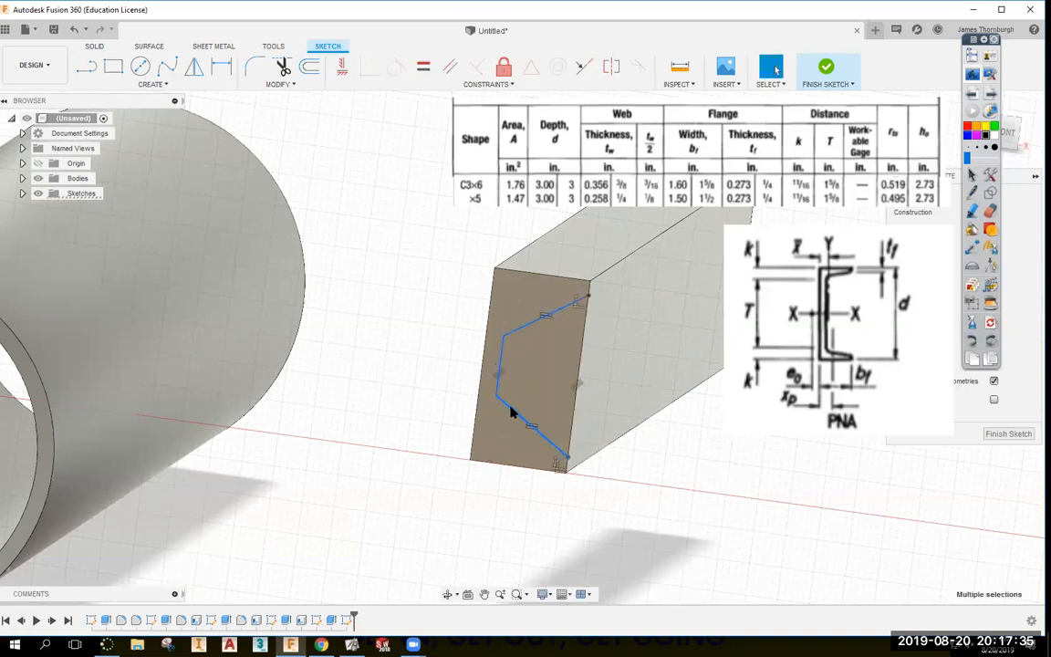
left_click(516, 415)
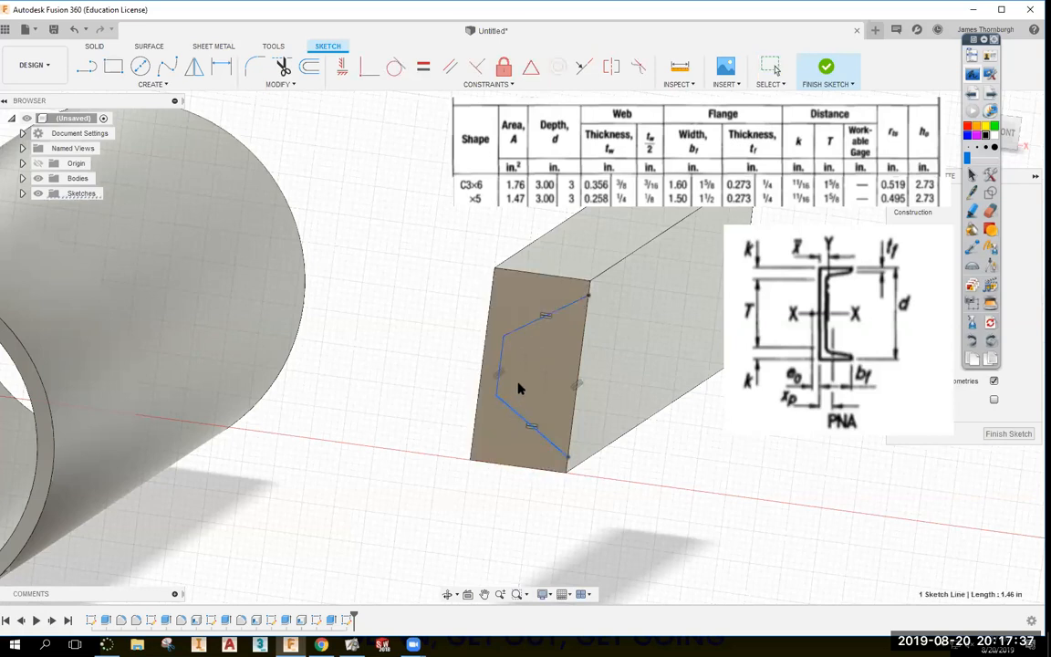
left_click(610, 514)
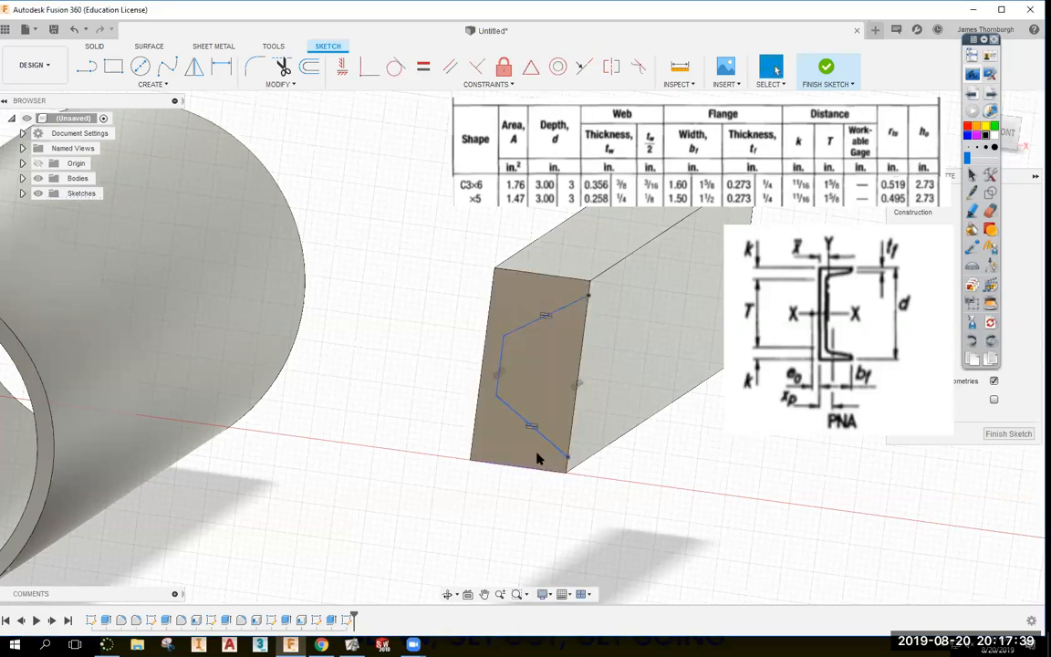
left_click(554, 444)
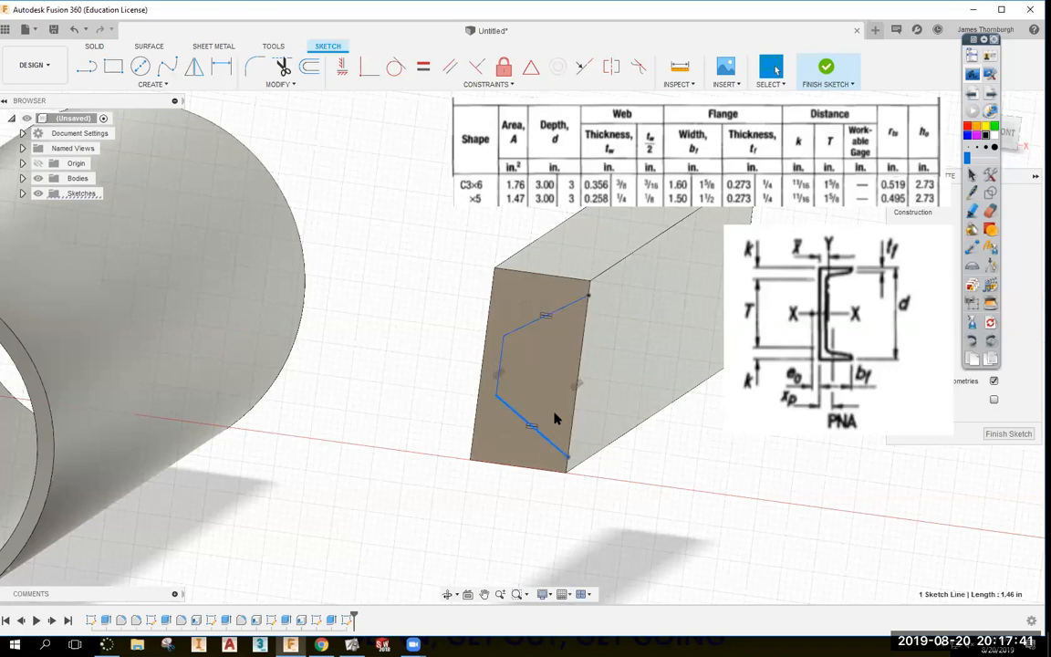
mouse_move(496, 395)
left_mouse_down()
mouse_move(501, 364)
mouse_move(495, 395)
left_mouse_up()
mouse_move(566, 456)
left_mouse_down()
mouse_move(568, 438)
mouse_move(567, 456)
left_mouse_up()
Centre the profile on the right edge's midpoint, reshape it, and box-select it.
key("l")
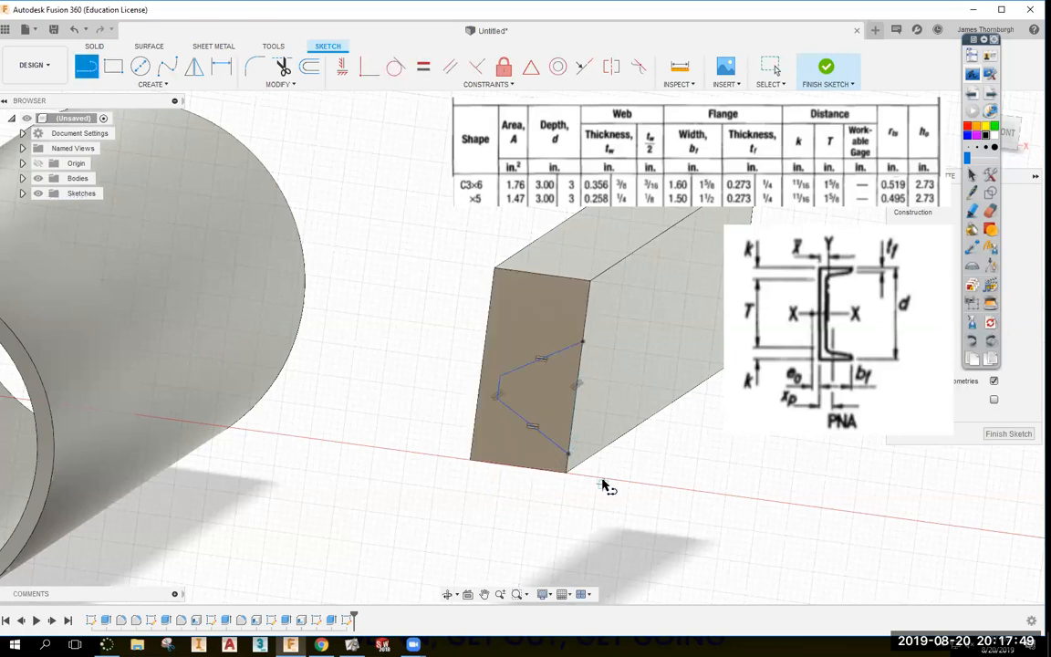
left_click(567, 455)
key("Escape")
key("Escape")
left_click(531, 65)
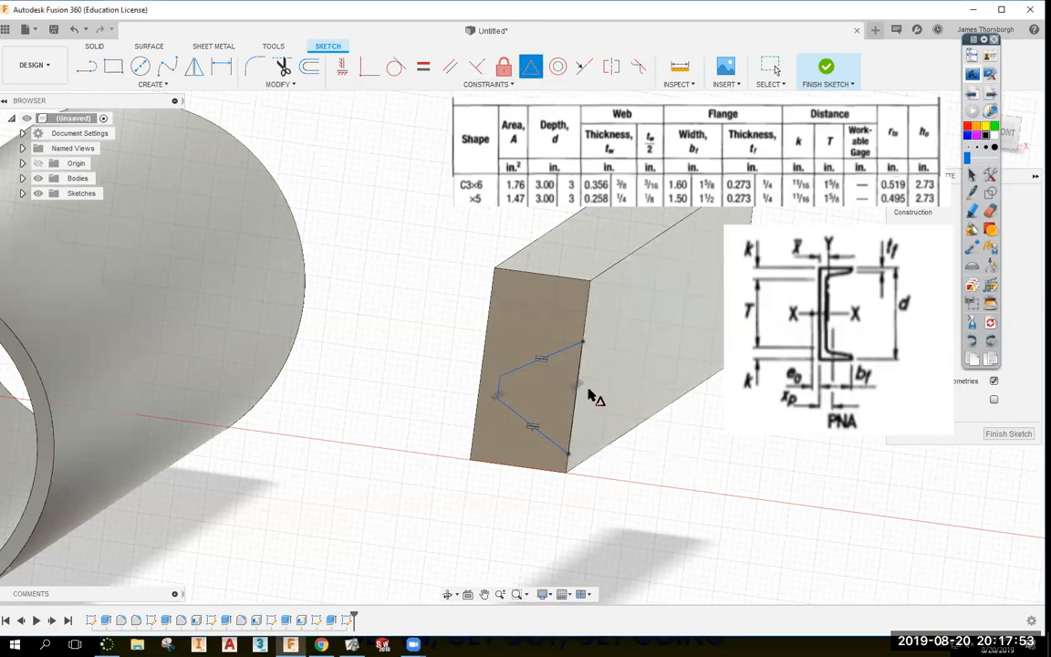
left_click(577, 367)
left_click(586, 312)
key("Escape")
mouse_move(571, 434)
left_mouse_down()
mouse_move(566, 484)
mouse_move(582, 426)
mouse_move(576, 463)
mouse_move(570, 445)
left_mouse_up()
mouse_move(504, 398)
left_mouse_down()
mouse_move(504, 424)
mouse_move(501, 406)
left_mouse_up()
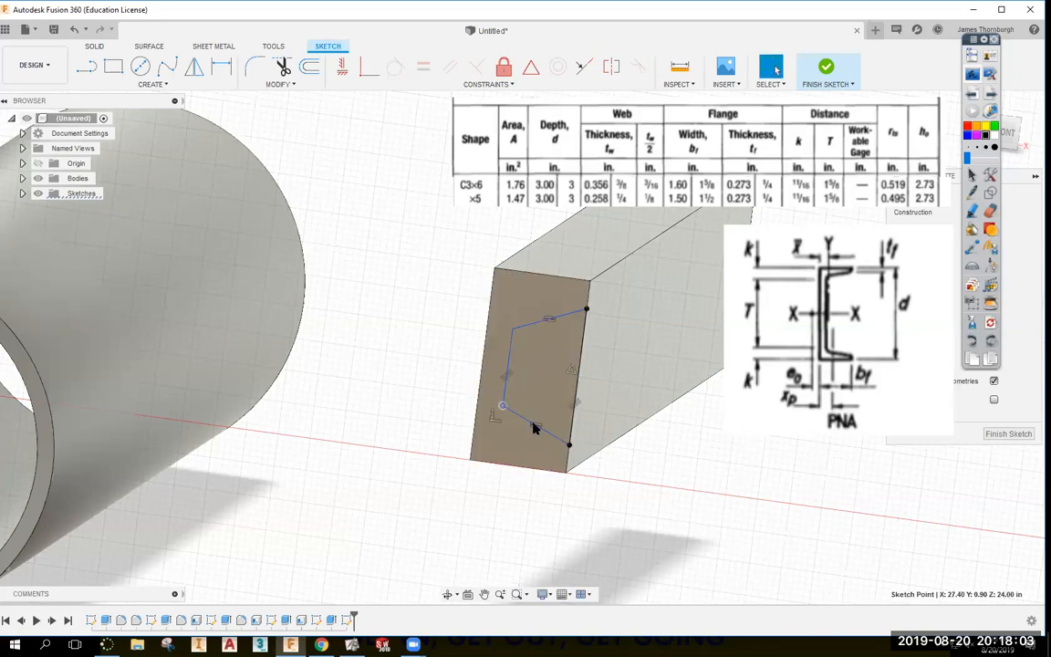
left_click(538, 539)
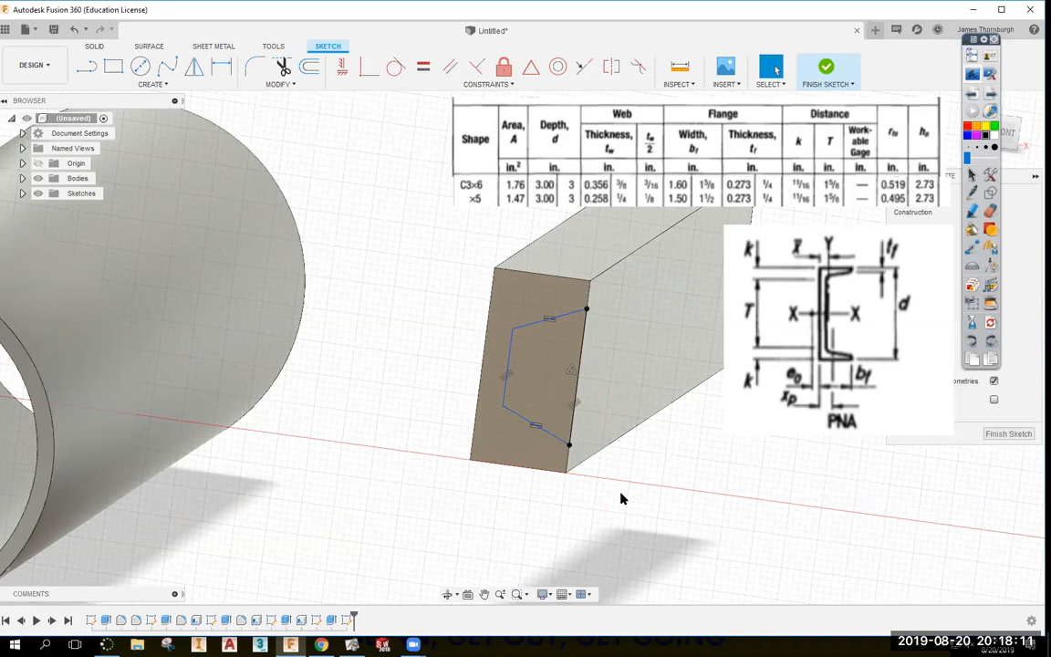
mouse_move(443, 261)
left_mouse_down()
mouse_move(536, 345)
mouse_move(608, 456)
mouse_move(580, 439)
mouse_move(448, 302)
mouse_move(609, 409)
mouse_move(639, 463)
mouse_move(673, 455)
left_mouse_up()
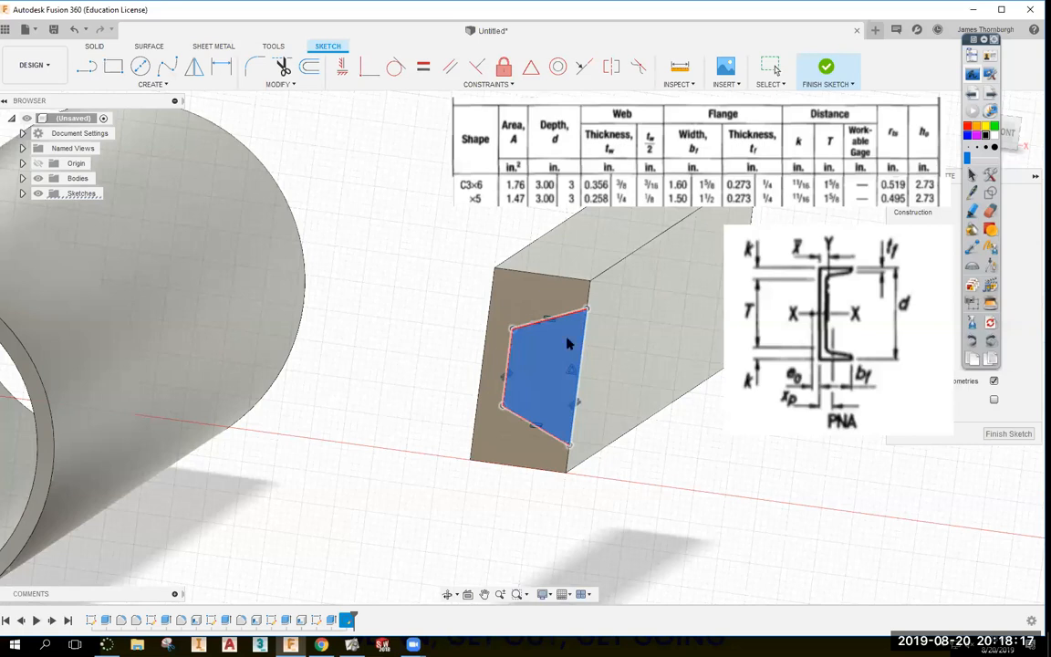
Delete the old profile and draw a new closed four-corner outline on the face.
key("Delete")
key("l")
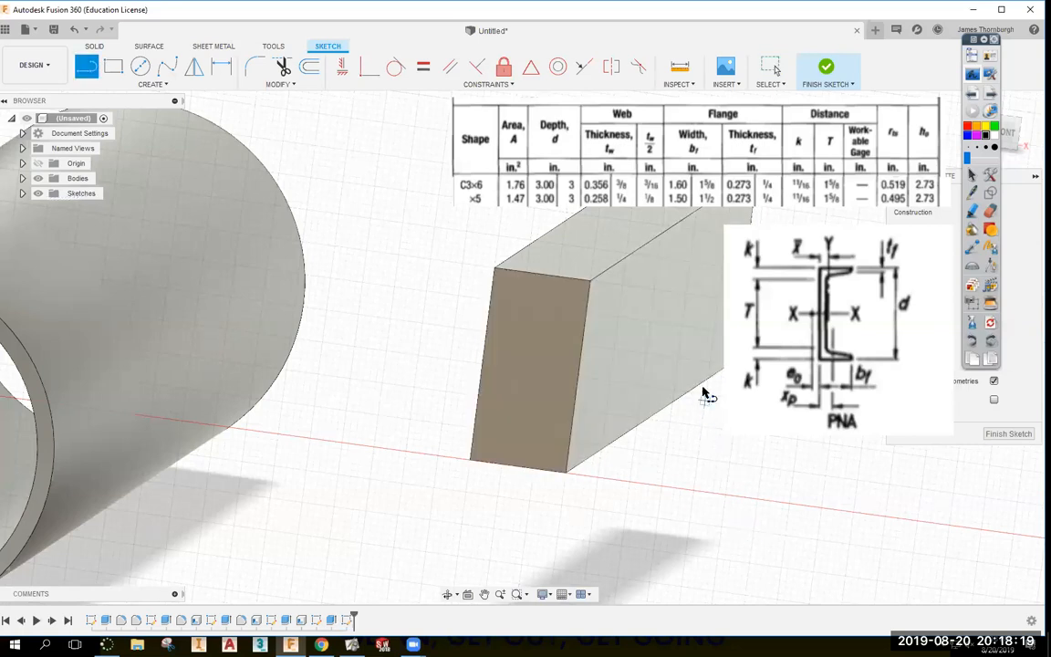
left_click(644, 314)
left_click(626, 455)
left_click(606, 434)
left_click(596, 340)
left_click(645, 315)
key("Escape")
mouse_move(593, 373)
left_mouse_down()
mouse_move(509, 371)
mouse_move(520, 299)
mouse_move(496, 399)
left_mouse_up()
left_click_drag(509, 298, 499, 343)
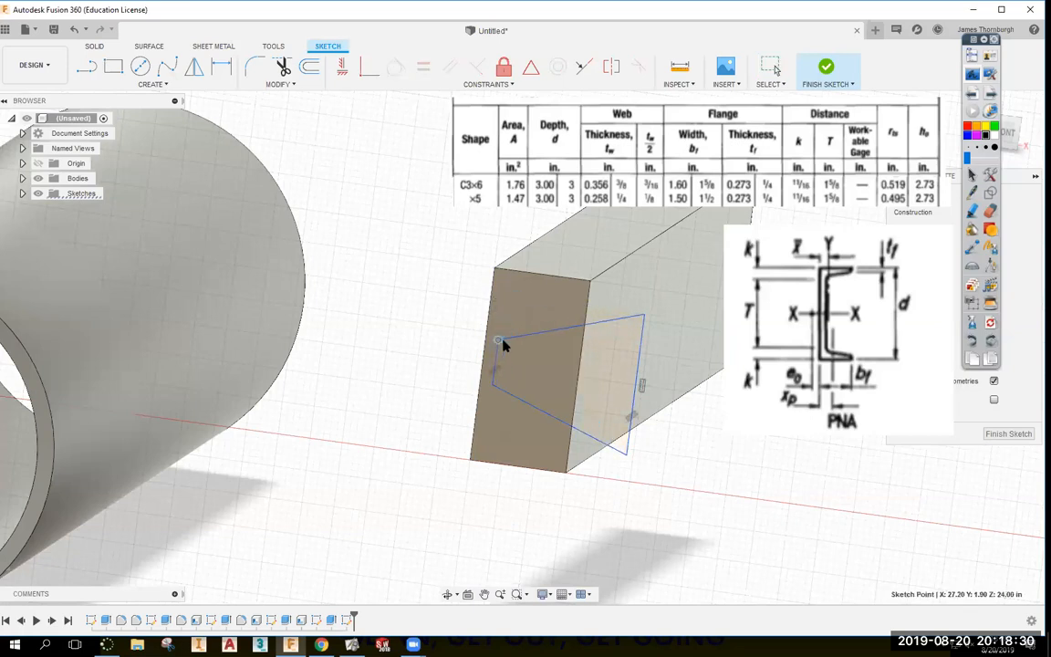
Constrain the outline to the block edge's midpoint and make its top and bottom lines equal.
left_click(530, 68)
left_click(582, 356)
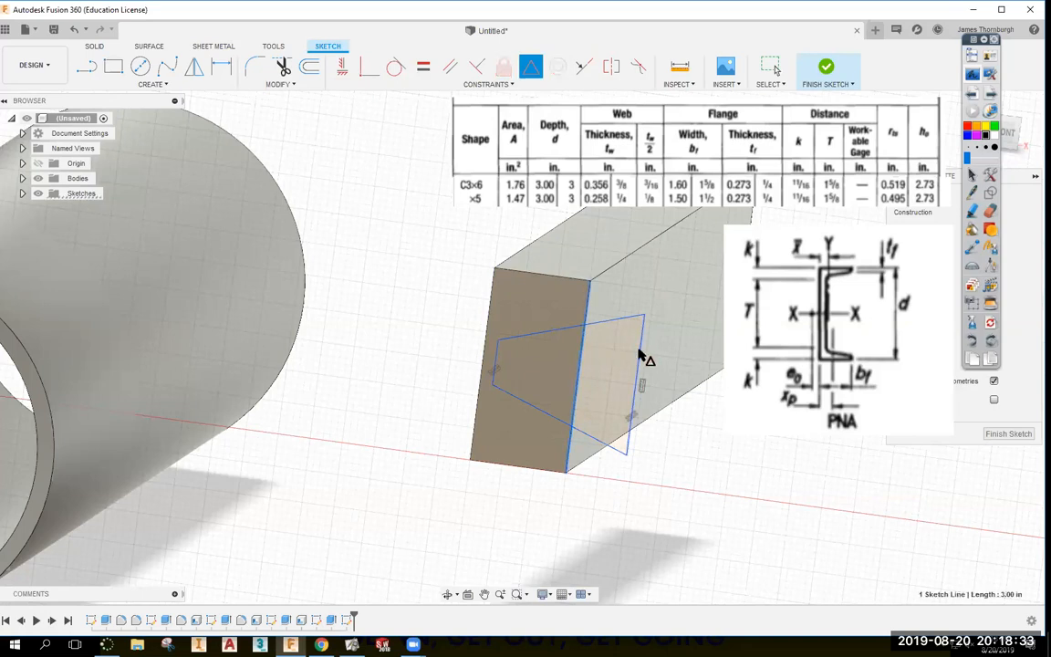
left_click(639, 356)
key("Escape")
left_click_drag(437, 354, 521, 368)
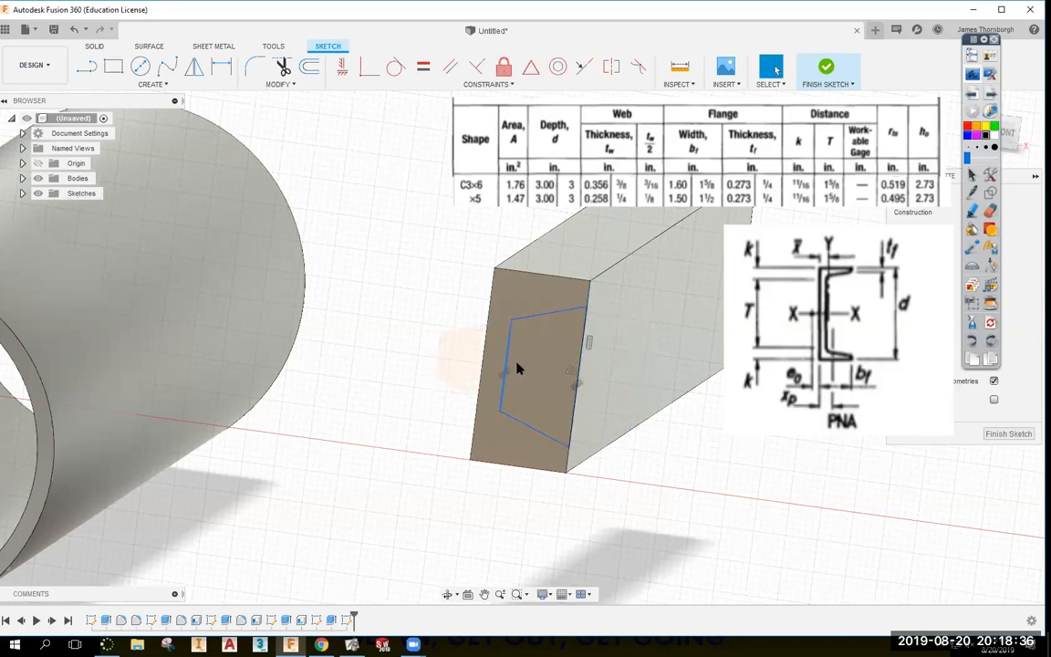
left_click(424, 69)
left_click(558, 313)
left_click(540, 438)
mouse_move(502, 429)
left_mouse_down()
mouse_move(457, 349)
mouse_move(563, 436)
mouse_move(562, 478)
mouse_move(520, 356)
mouse_move(562, 459)
mouse_move(568, 439)
left_mouse_up()
Nudge the pinned channel diagram into place, then bring up the Chrome course page.
left_click_drag(862, 314, 863, 325)
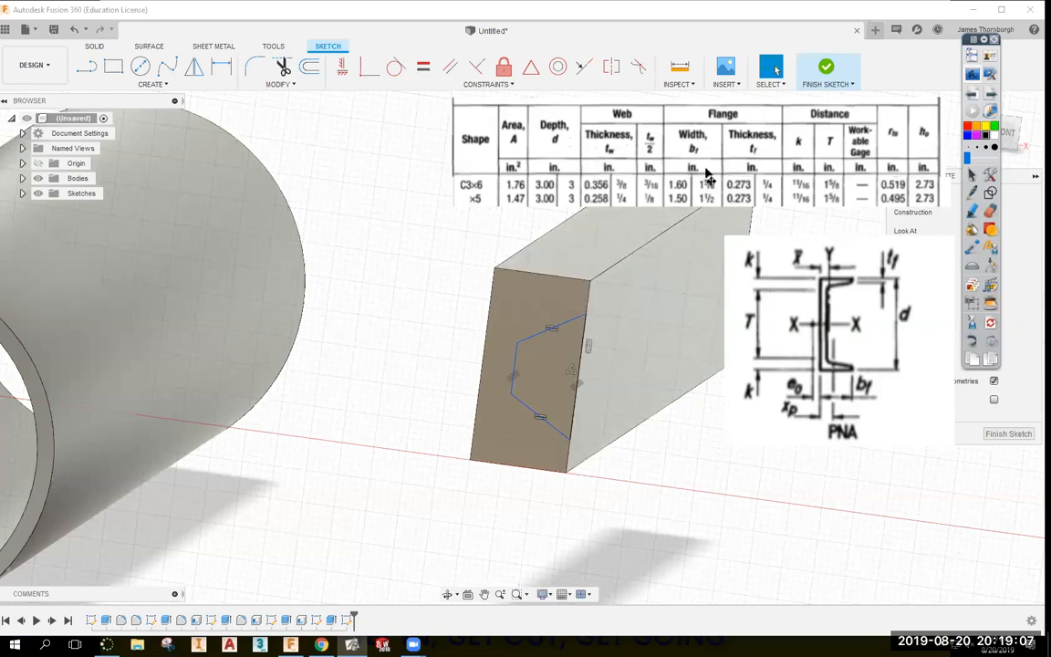
mouse_move(806, 269)
left_mouse_down()
mouse_move(812, 285)
mouse_move(814, 256)
left_mouse_up()
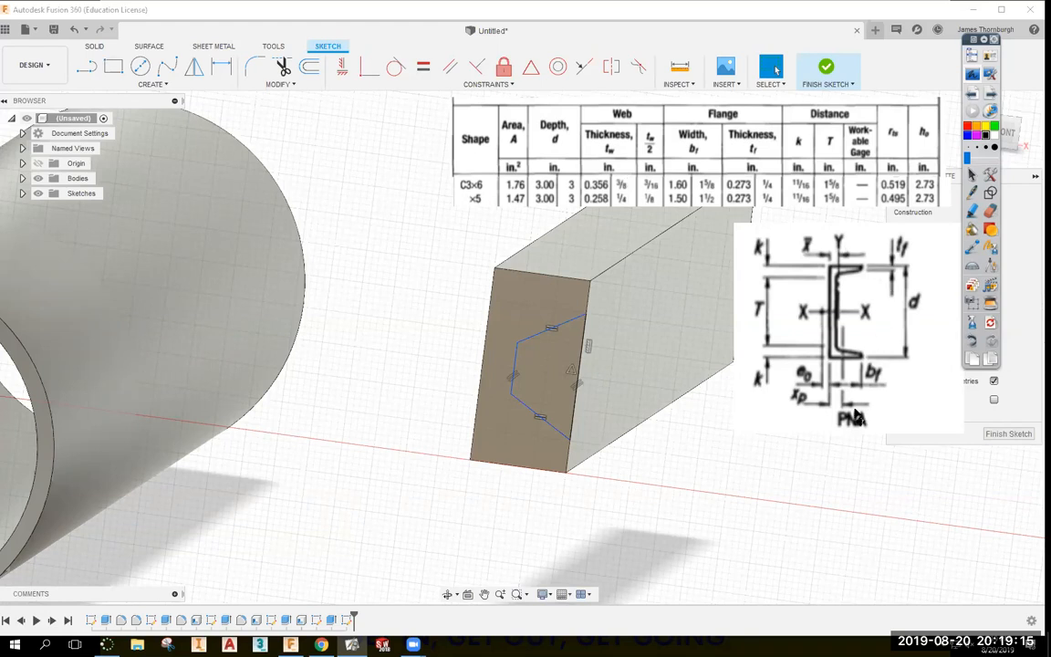
left_click(825, 279)
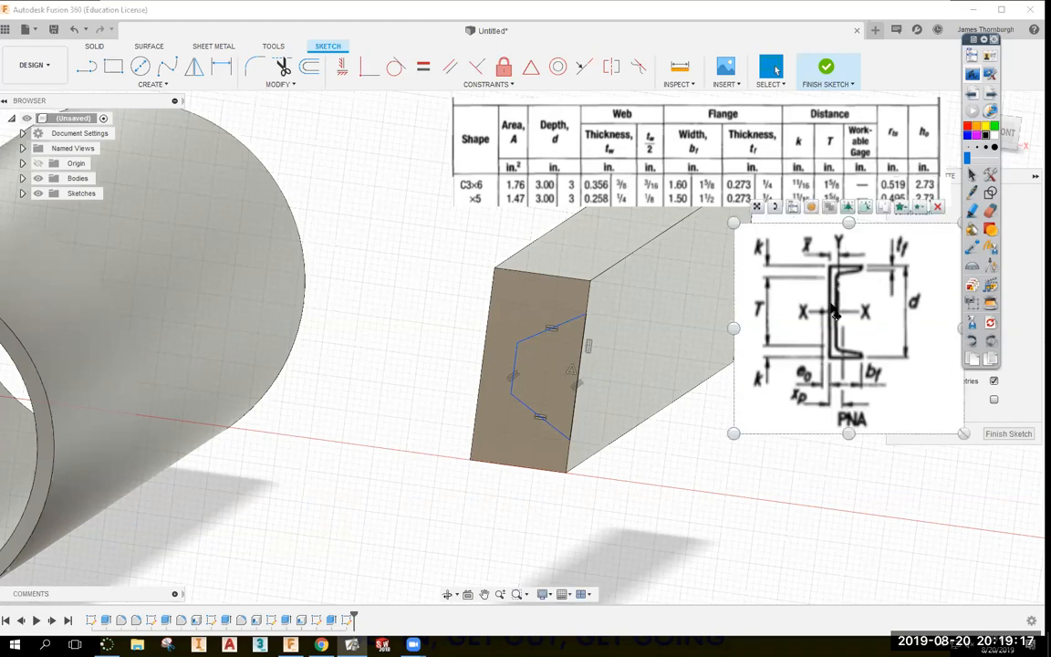
mouse_move(825, 280)
left_mouse_down()
mouse_move(826, 299)
mouse_move(824, 279)
left_mouse_up()
left_click(835, 340)
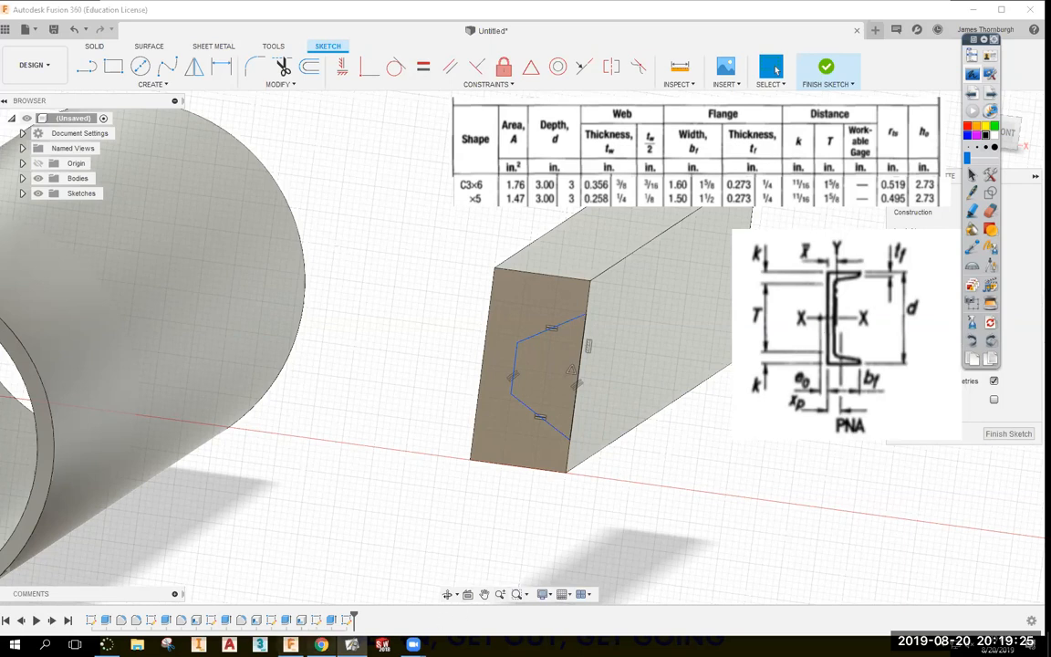
left_click(321, 644)
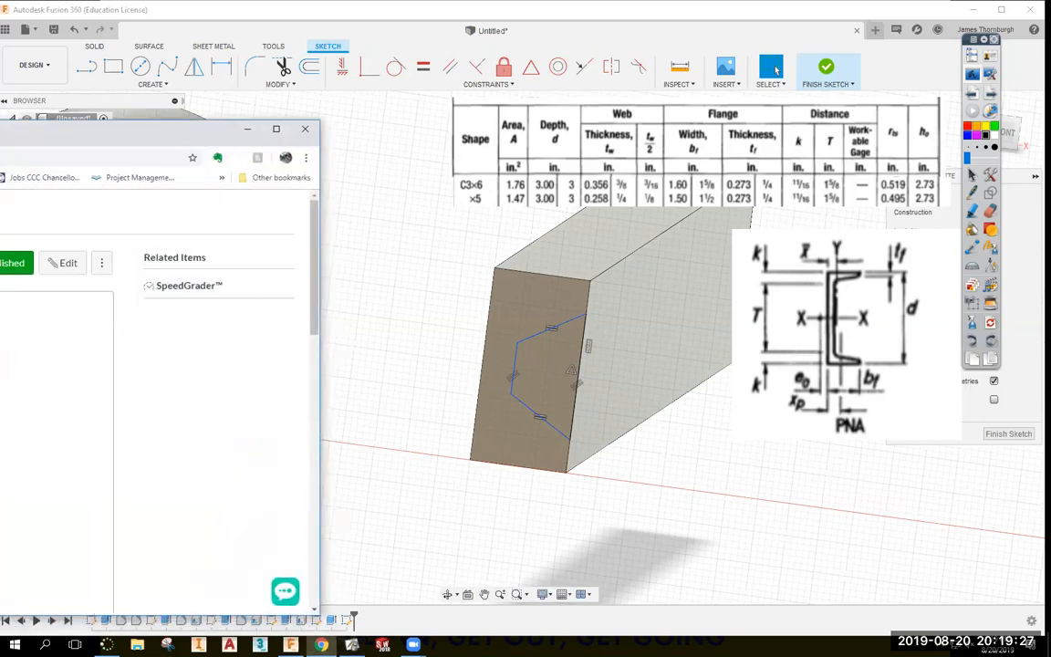
Consult the Canvas Lab 1 C Shapes tables, then minimize Chrome to reveal the sketch.
left_click_drag(114, 129, 402, 115)
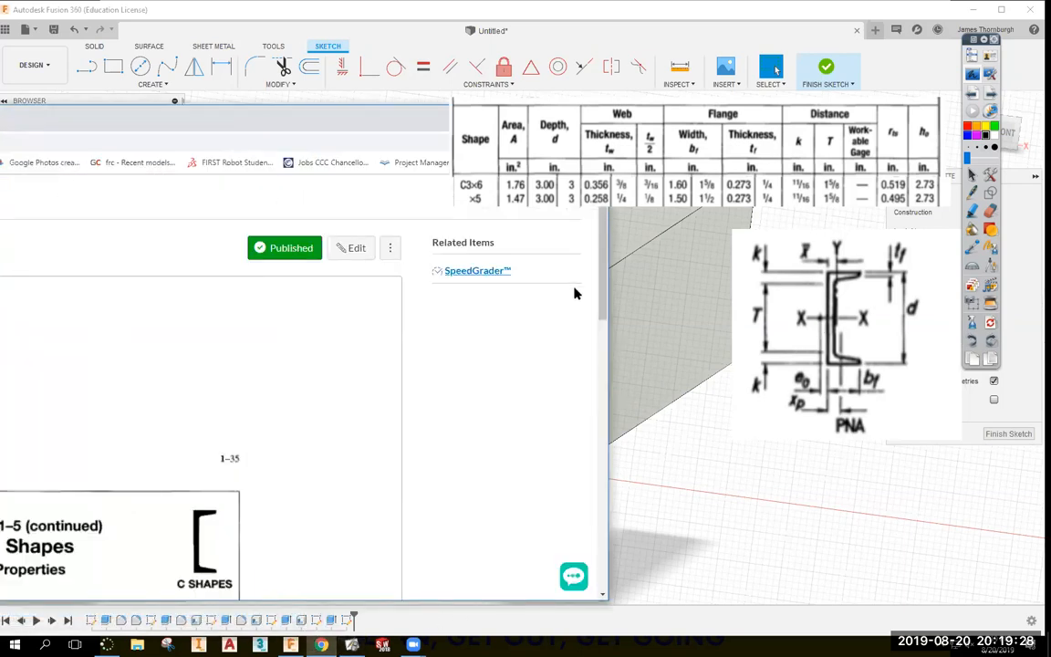
left_click(628, 303)
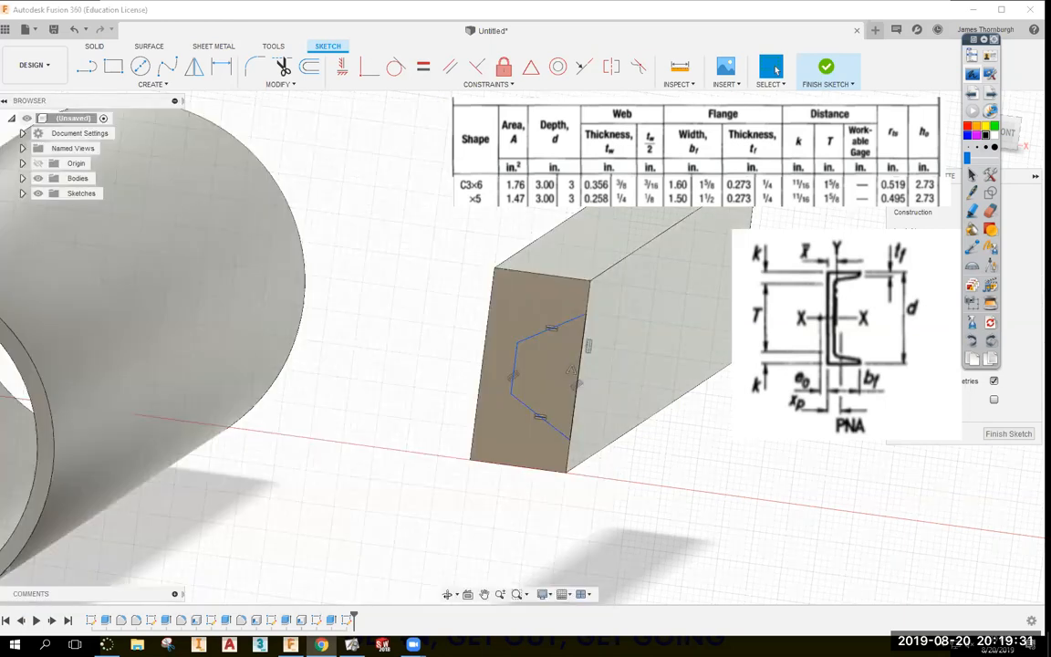
key("alt+Tab")
scroll(487, 370, "down", 3)
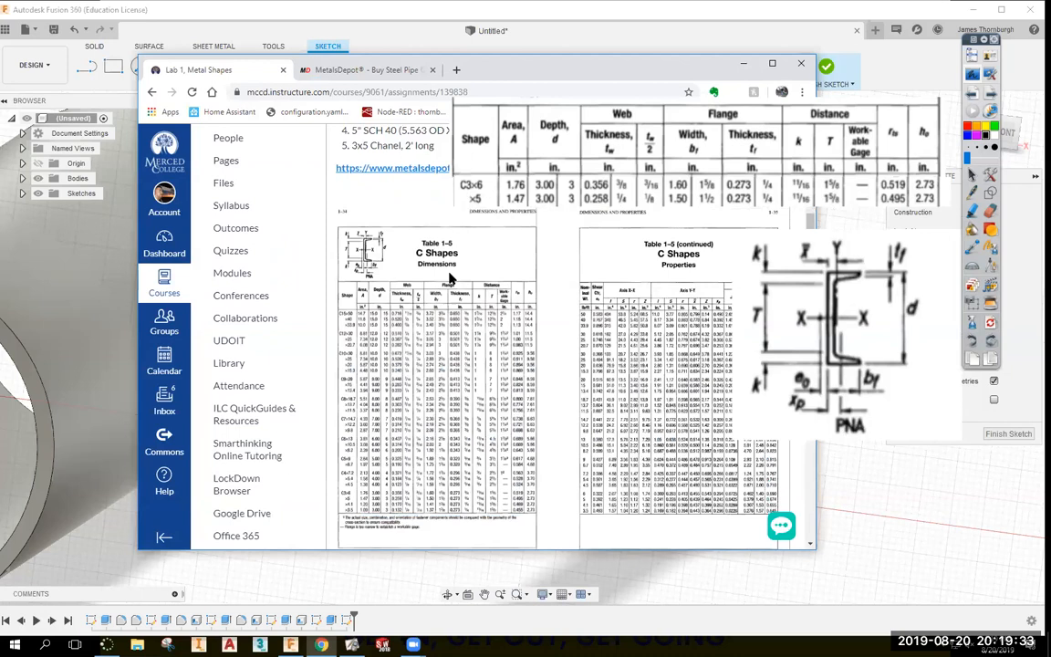
scroll(441, 281, "up", 1)
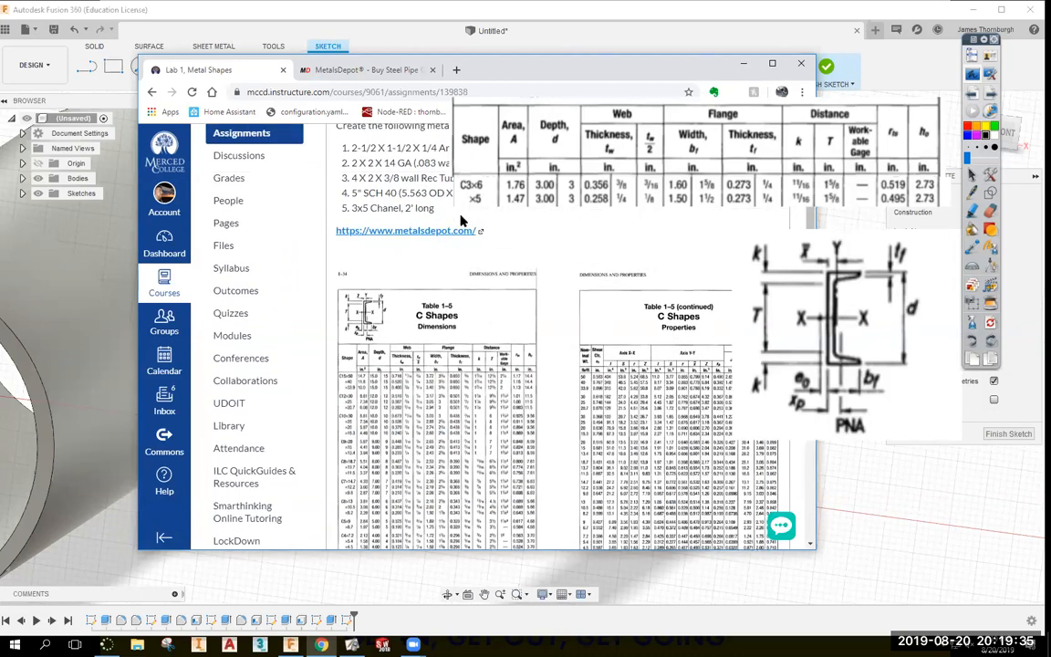
left_click(744, 64)
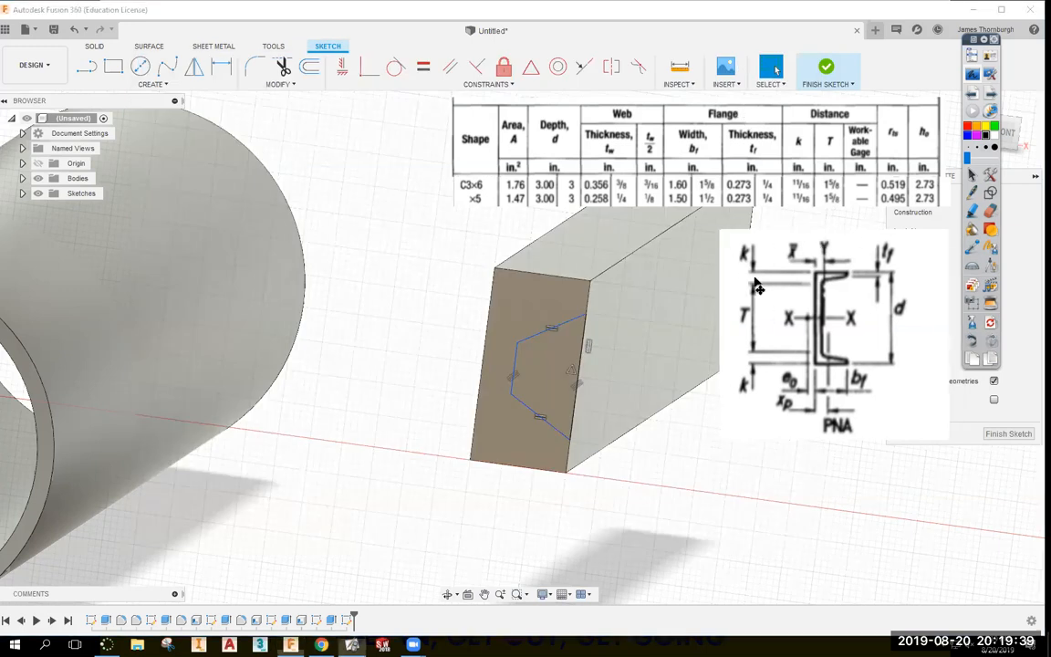
Dimension the flange thickness from the top edge as 0.273 in.
left_click_drag(771, 261, 776, 259)
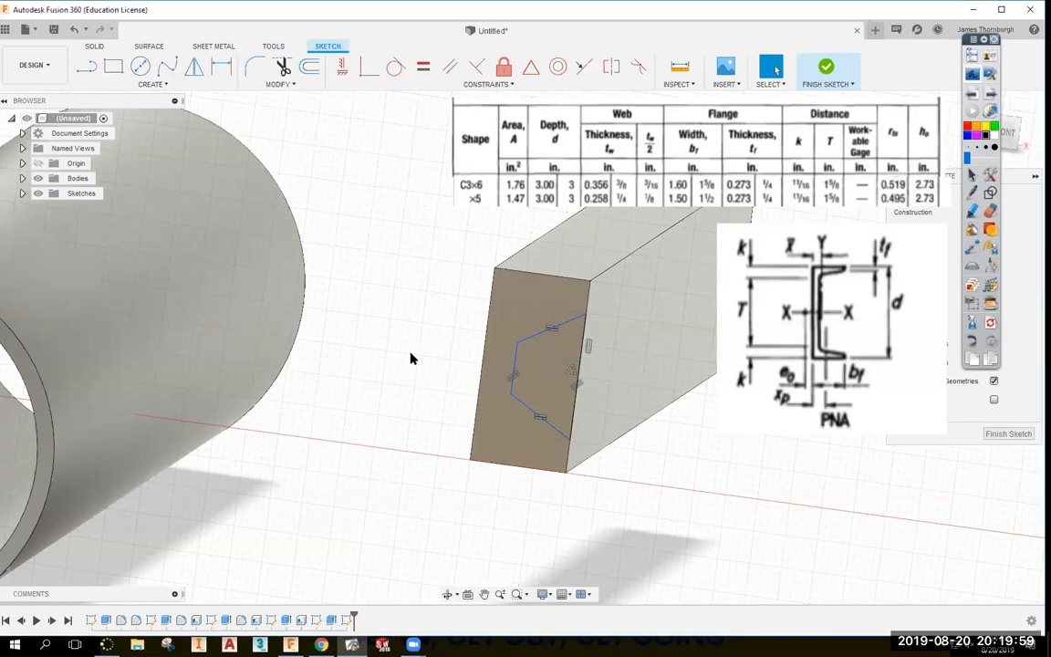
key("d")
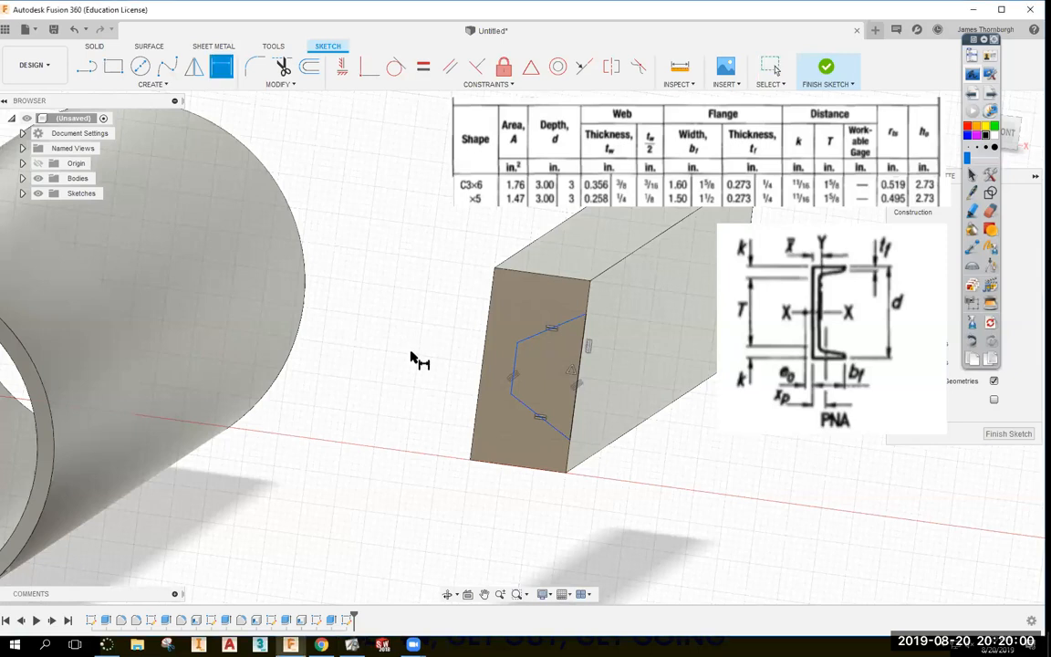
left_click(558, 273)
left_click(587, 319)
left_click(639, 310)
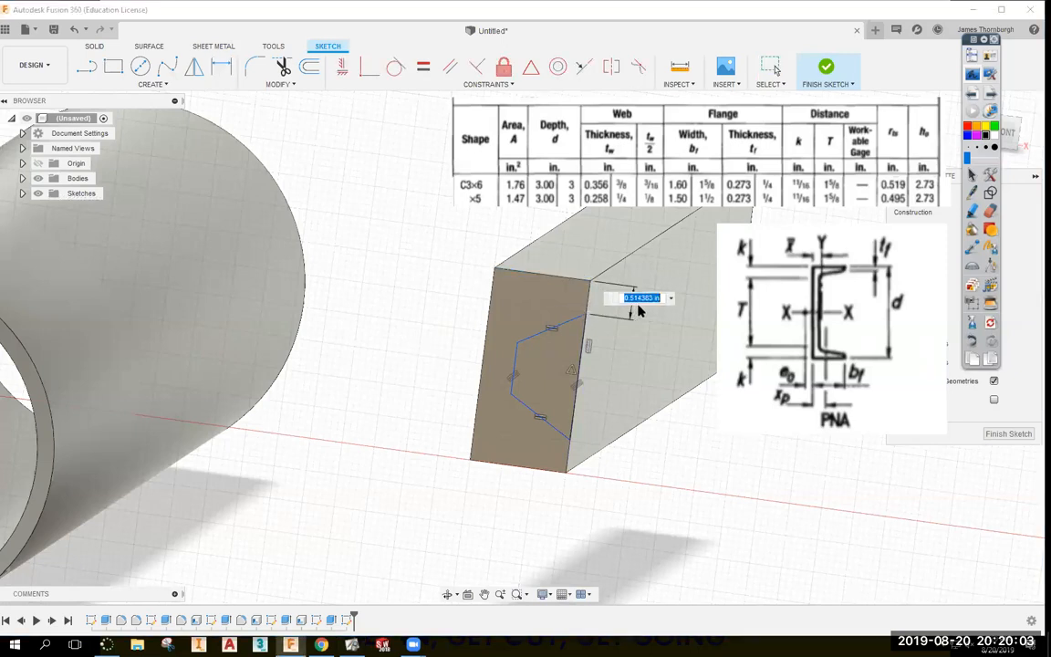
key("BackSpace")
type(".273")
key("Return")
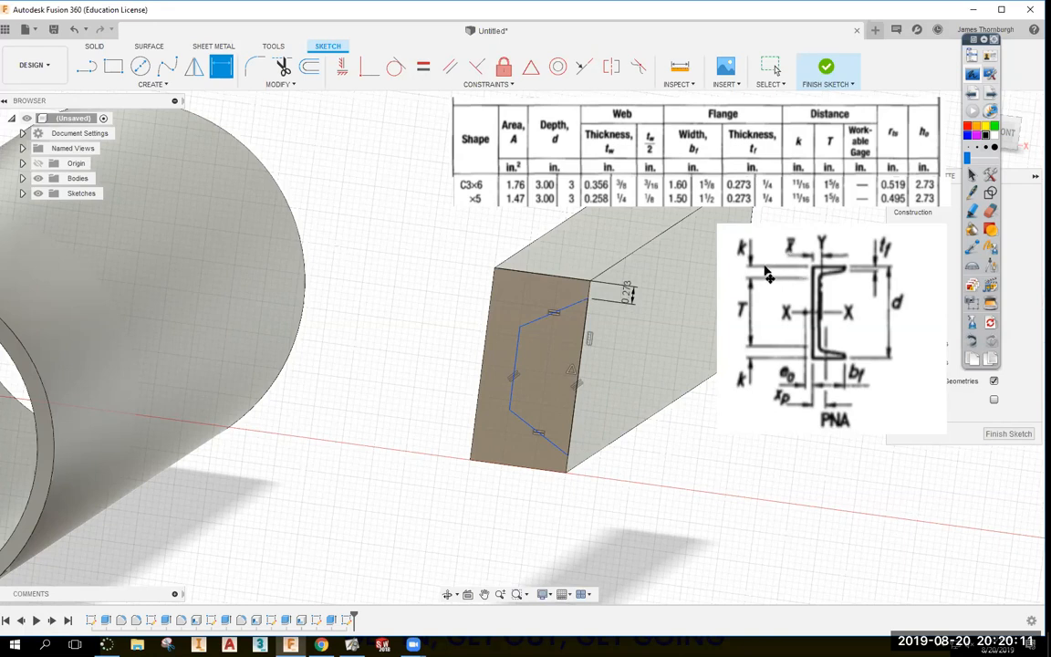
Delete the stray right-edge sketch line.
key("Escape")
left_click(568, 456)
key("Delete")
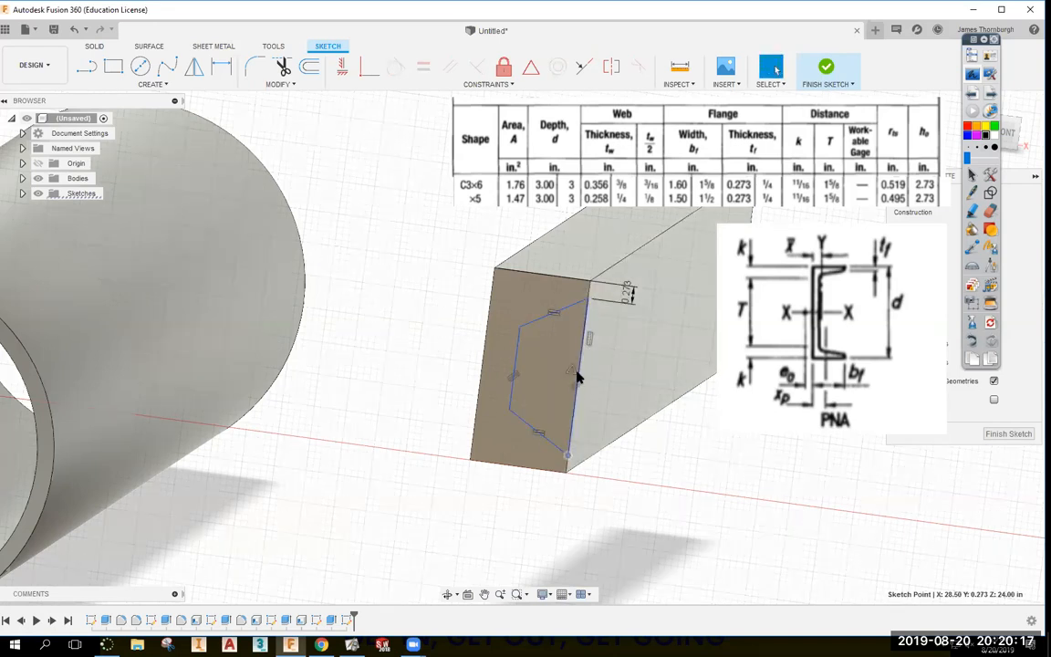
left_click(654, 486)
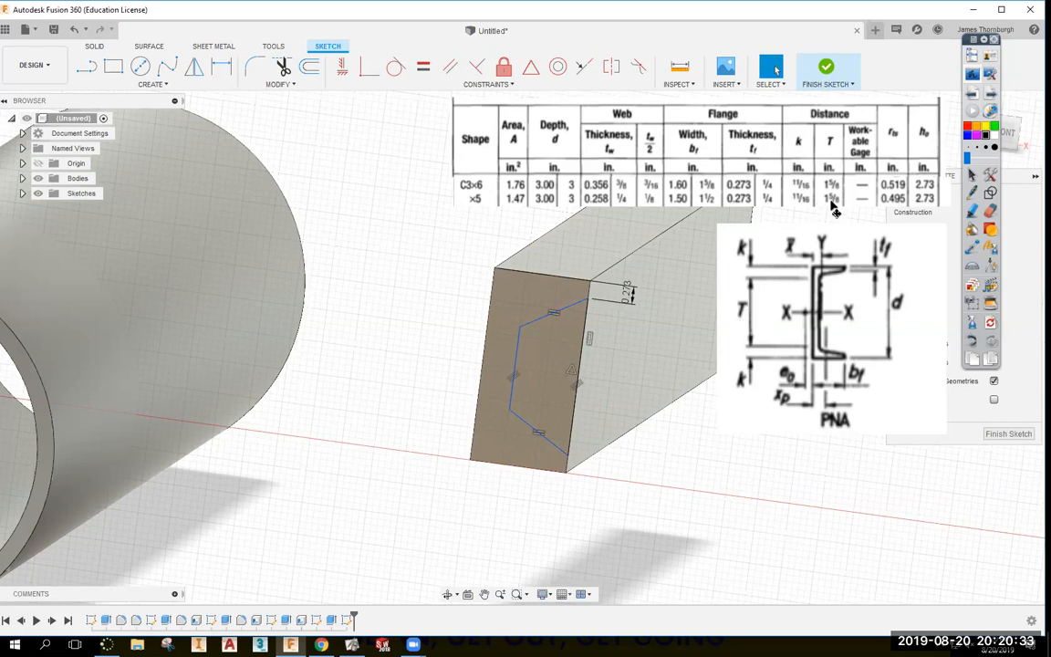
Dimension the inner web line length as 1.625 in.
key("d")
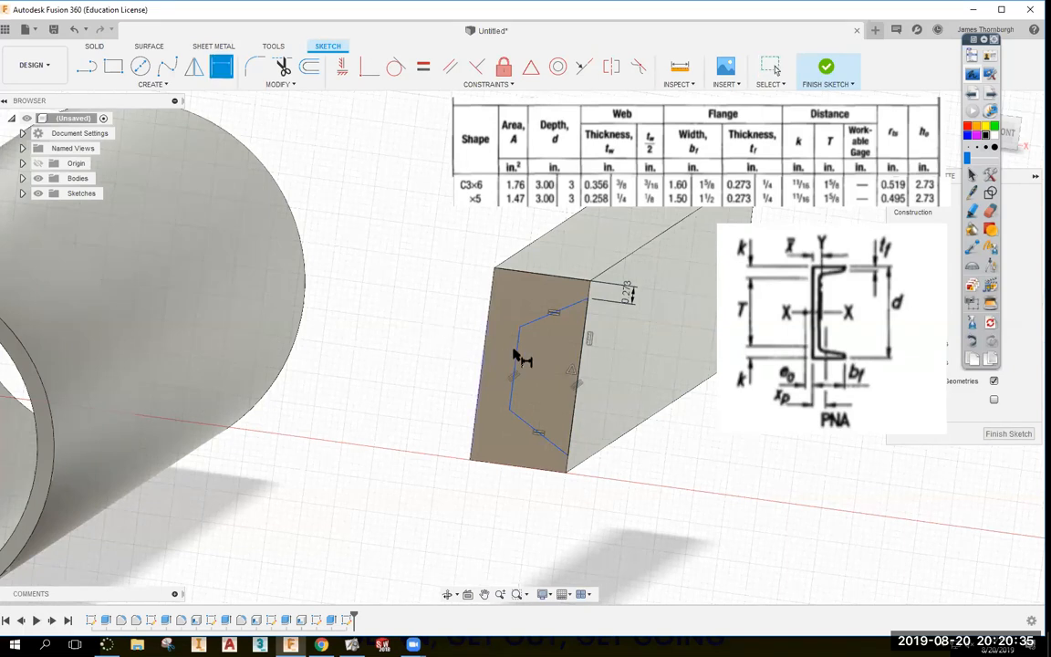
left_click(518, 359)
left_click(458, 355)
type("1.625")
key("Return")
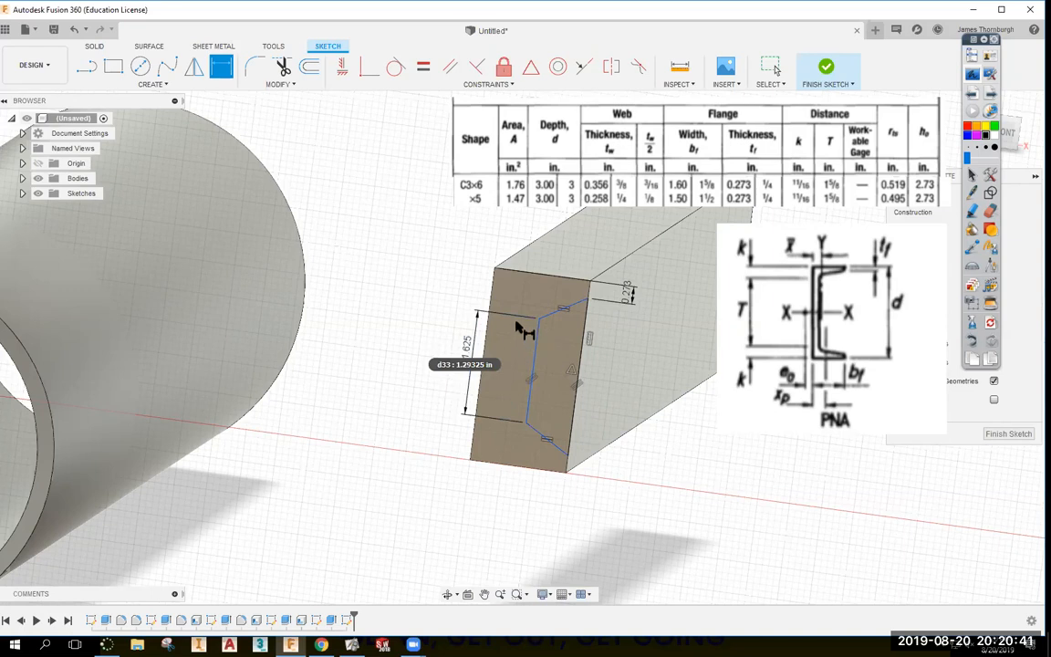
mouse_move(789, 257)
left_mouse_down()
mouse_move(783, 275)
mouse_move(786, 254)
left_mouse_up()
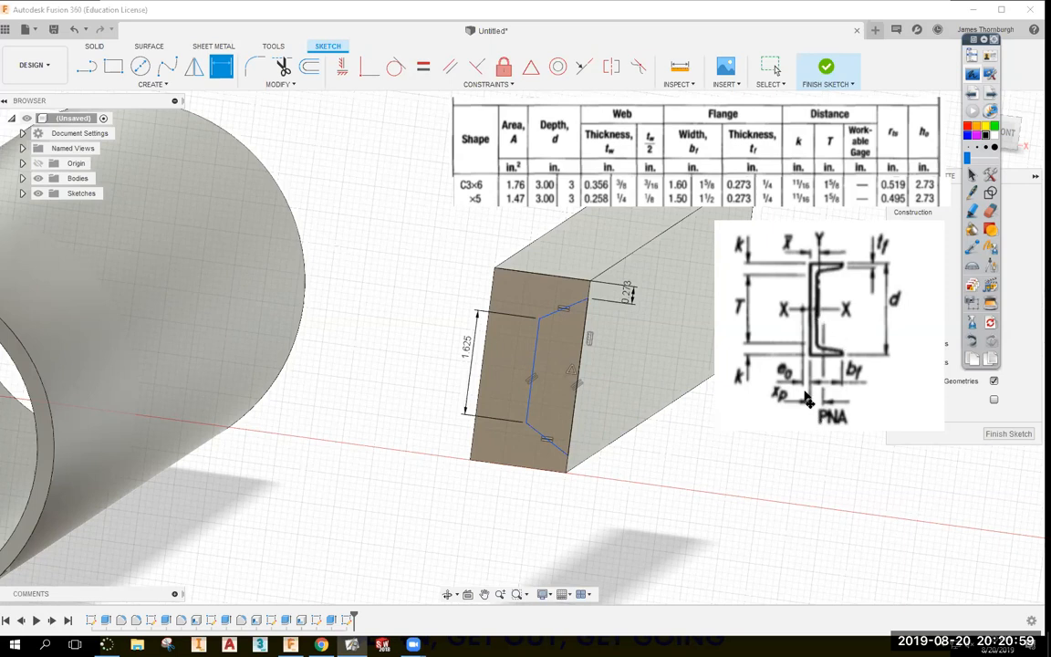
left_click_drag(790, 390, 778, 390)
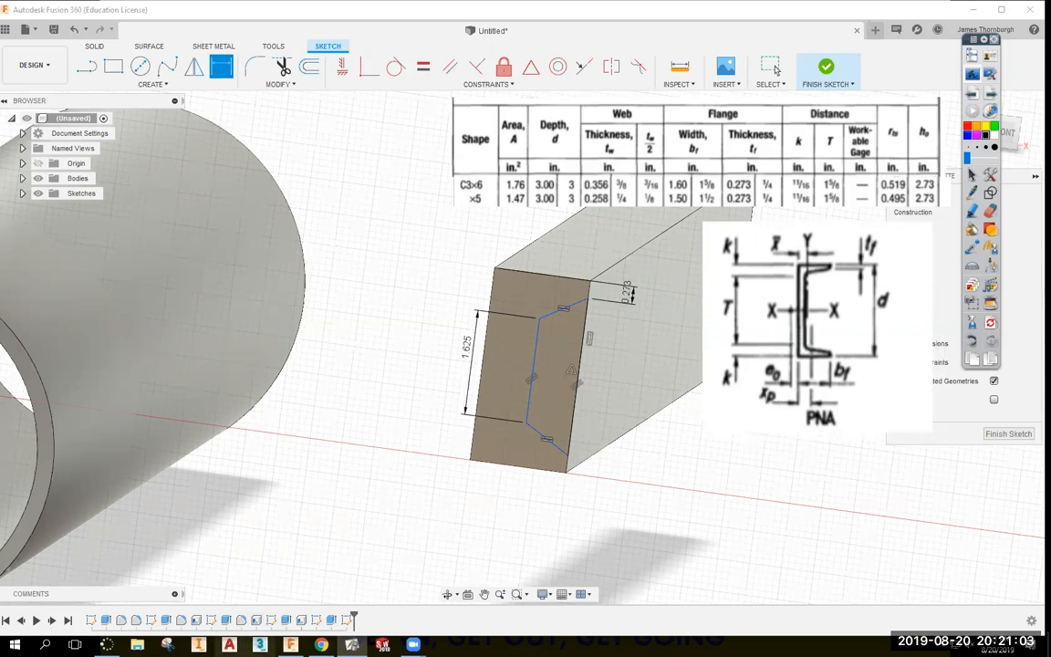
left_click(321, 645)
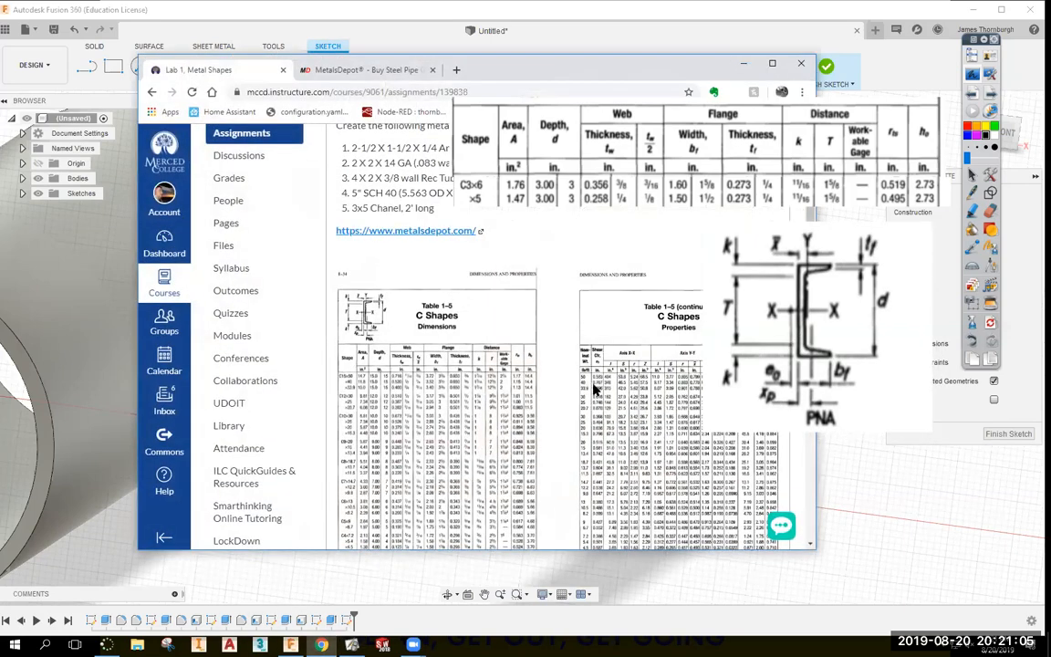
left_click_drag(482, 69, 408, 65)
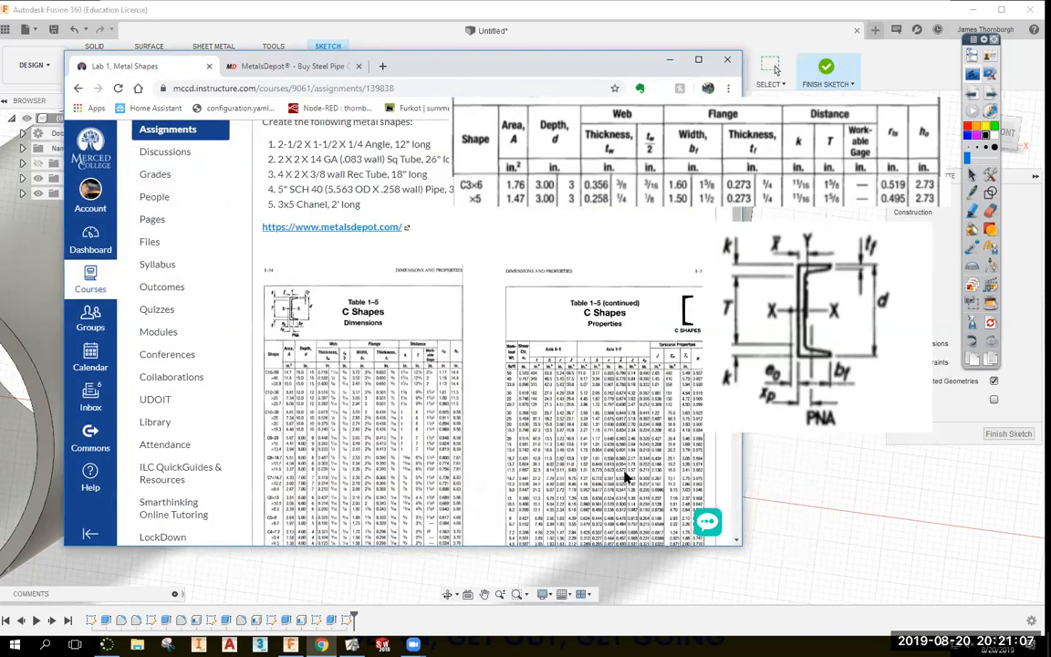
scroll(626, 470, "down", 1)
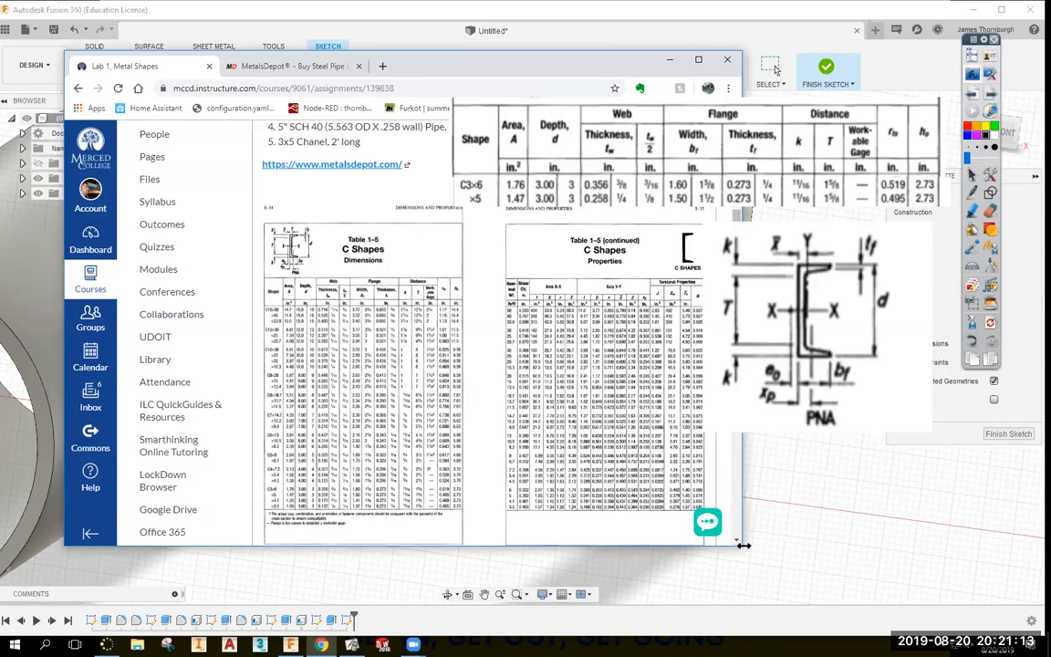
left_click_drag(744, 545, 1047, 545)
left_click_drag(625, 67, 424, 65)
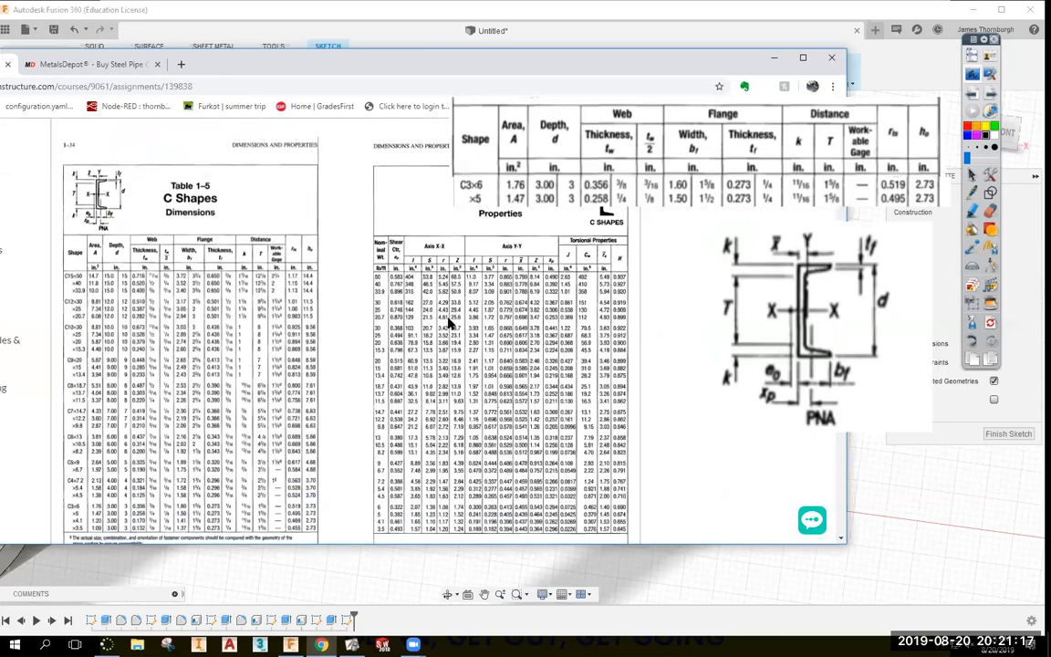
scroll(604, 285, "down", 3)
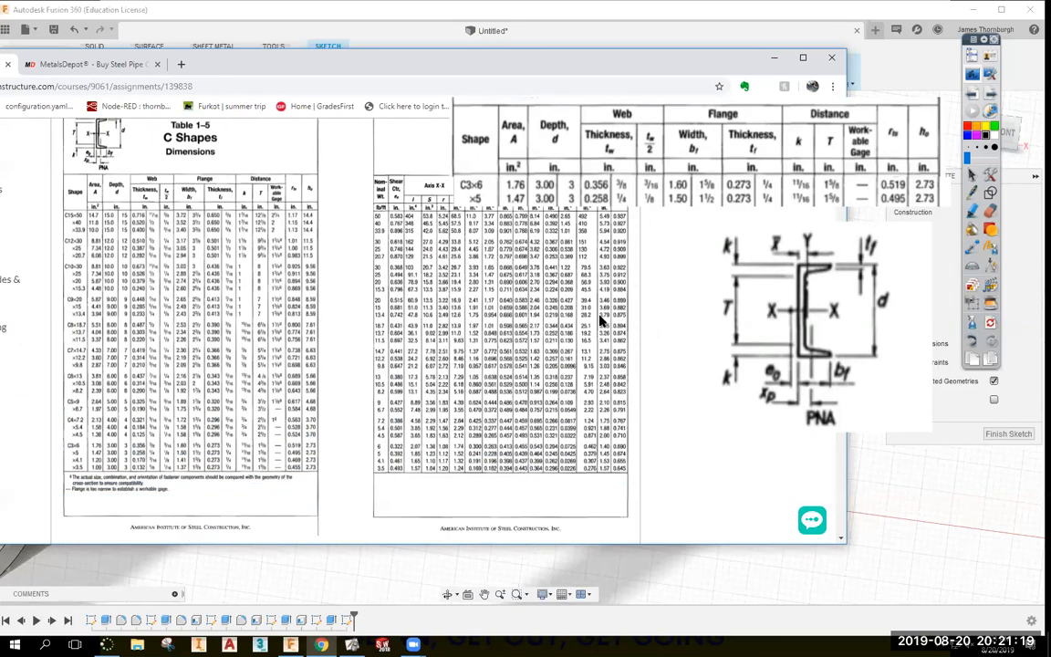
scroll(283, 324, "up", 3)
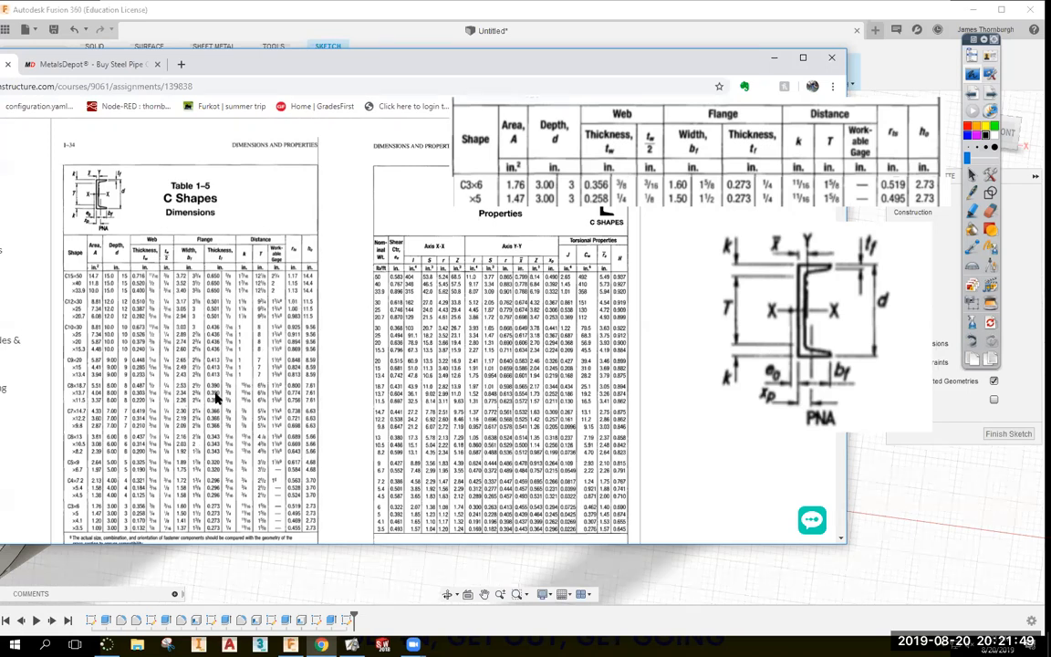
scroll(217, 395, "down", 3)
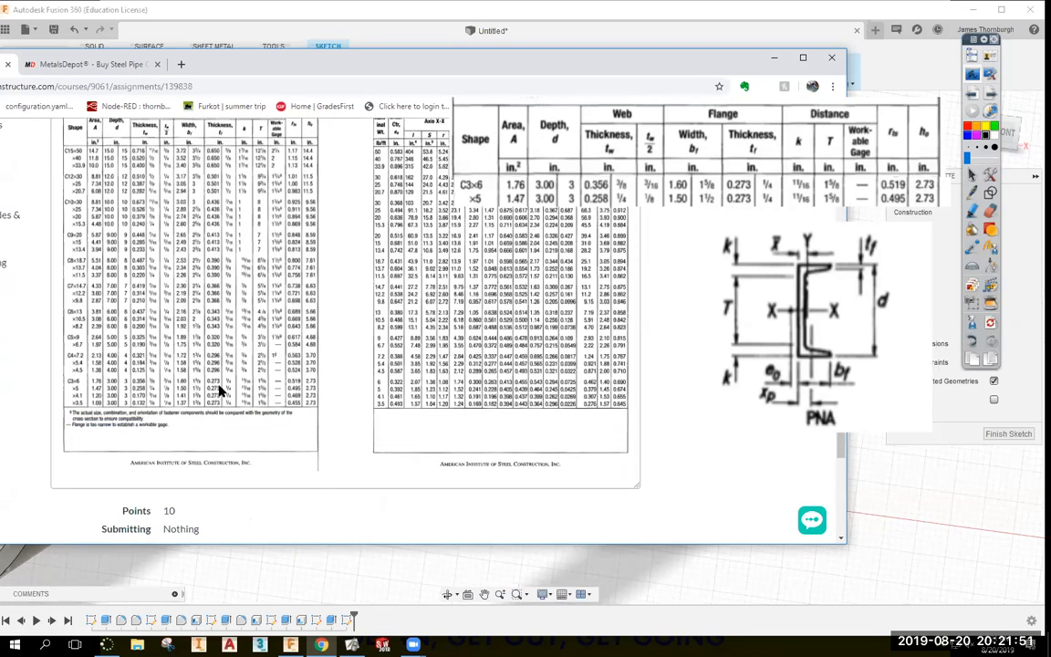
scroll(219, 391, "up", 3)
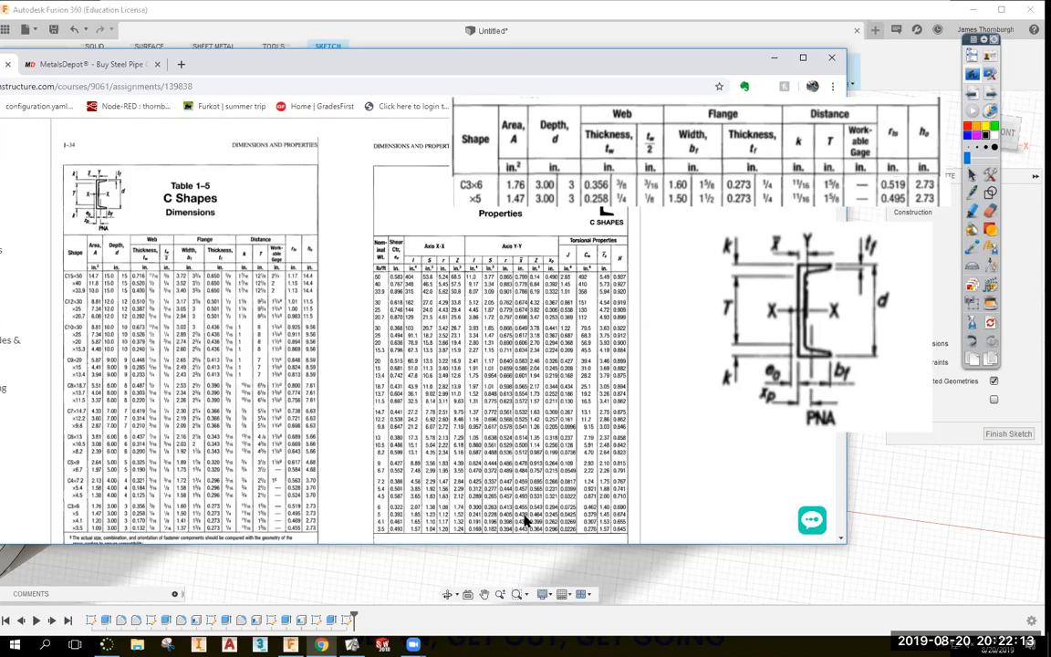
scroll(525, 521, "down", 2)
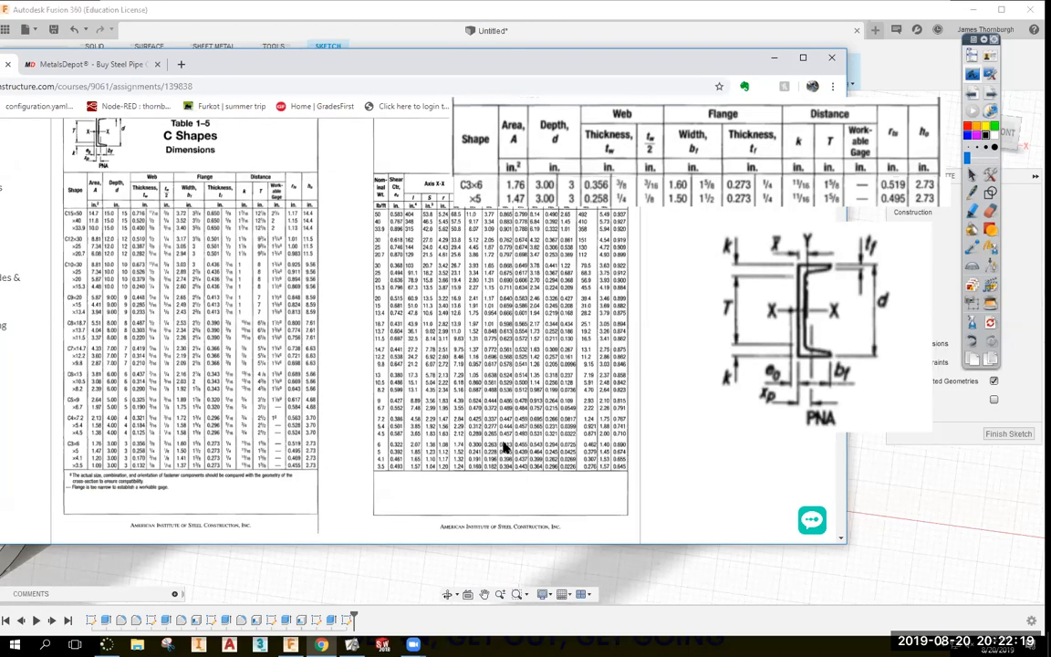
scroll(502, 315, "up", 2)
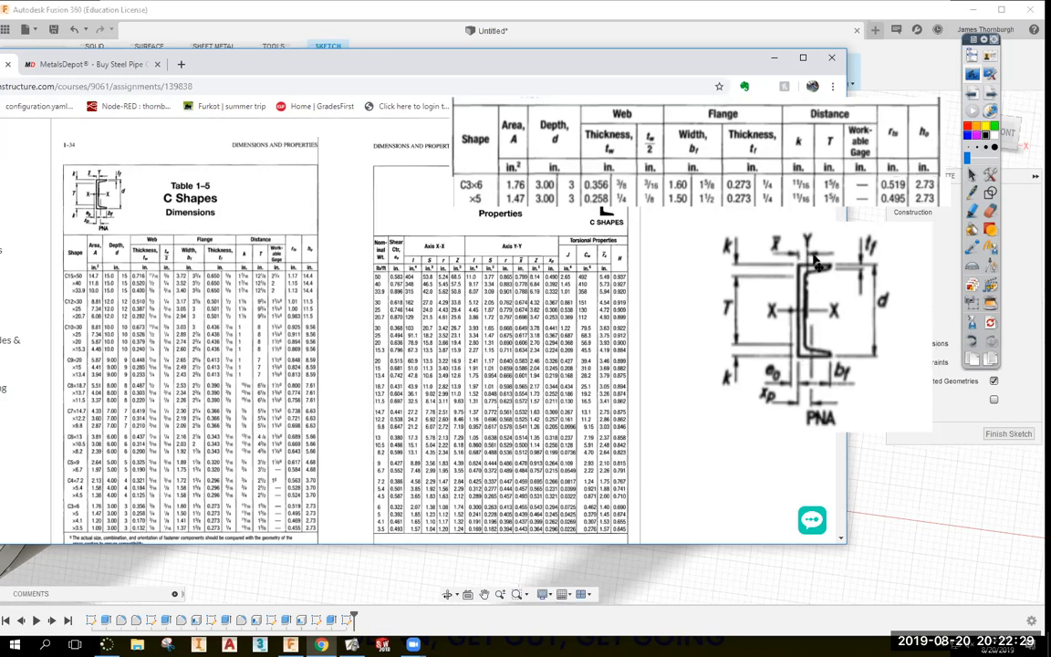
Dimension the web thickness between the outer left edge and inner web line, accepting the over-constrain warning.
left_click(773, 58)
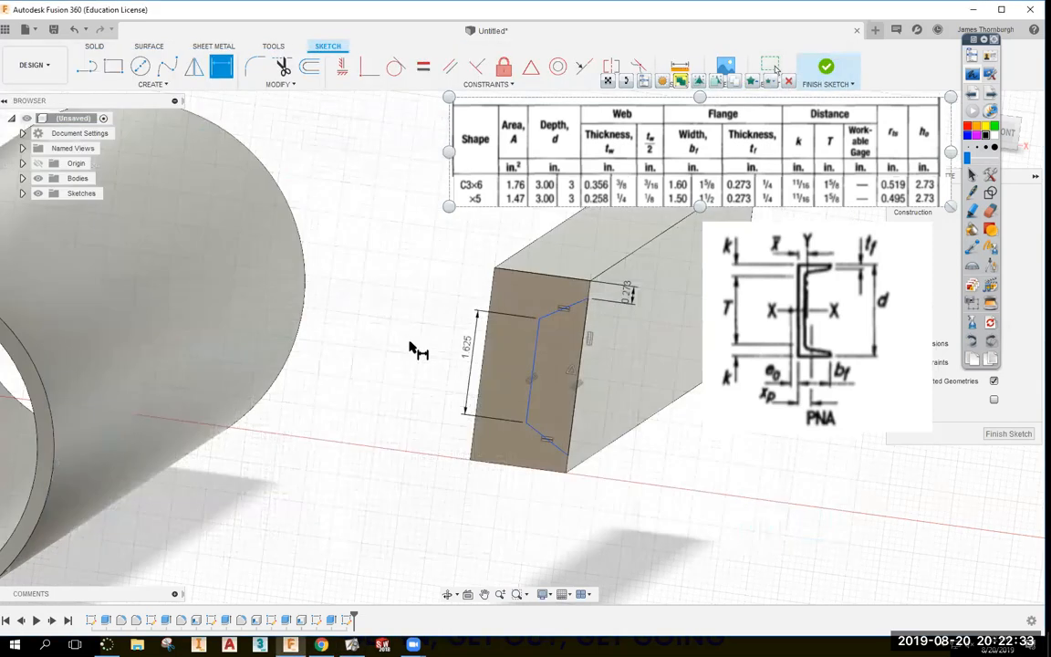
left_click(486, 334)
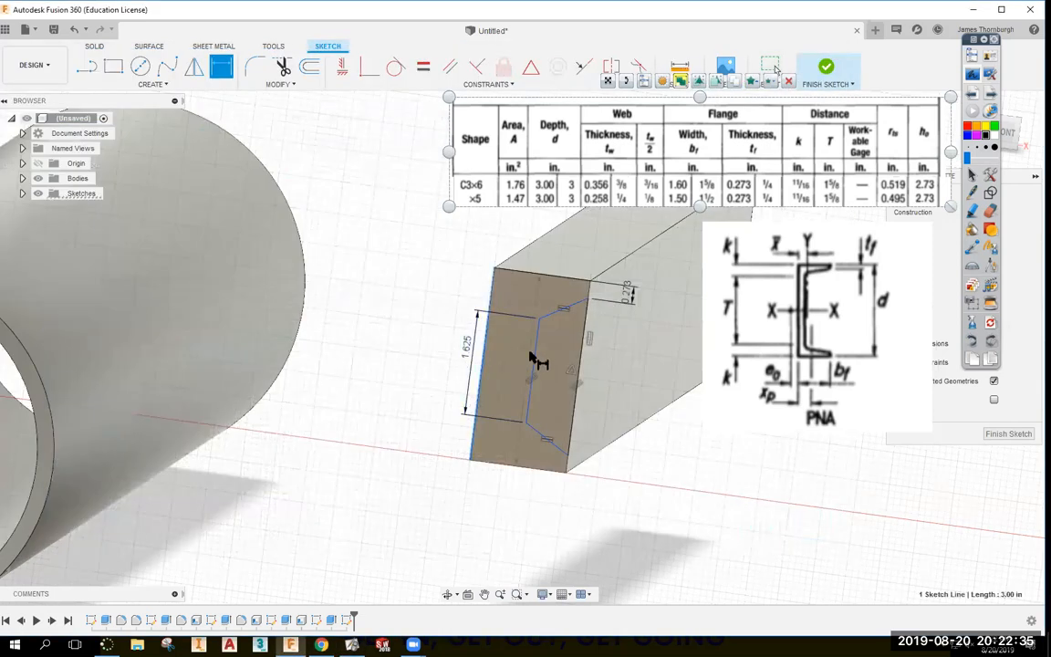
left_click(540, 354)
left_click(429, 279)
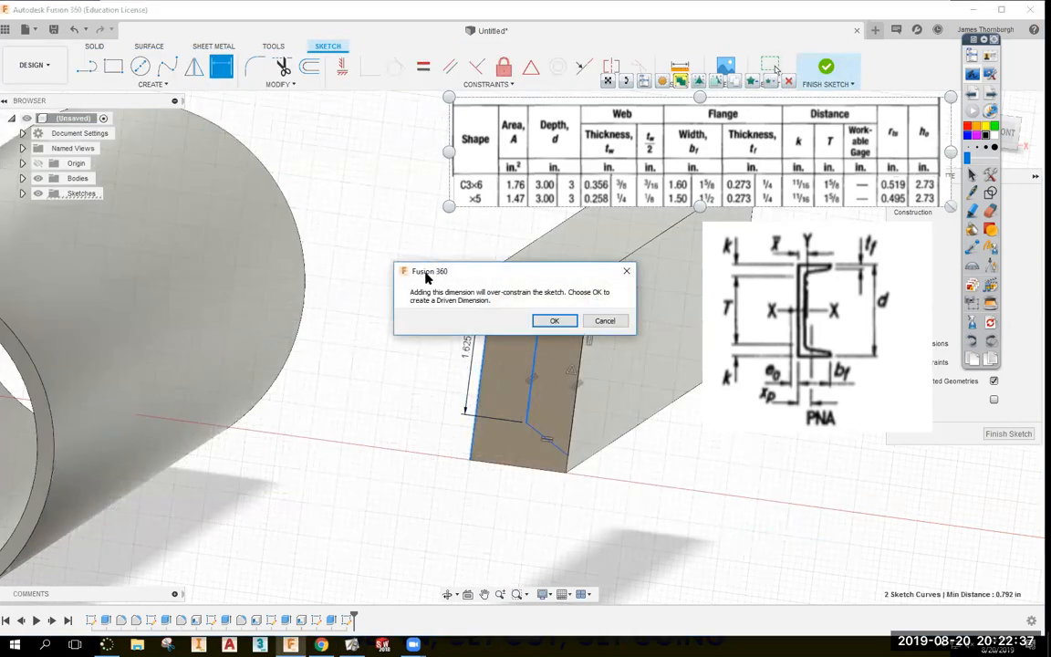
left_click(554, 320)
key("Escape")
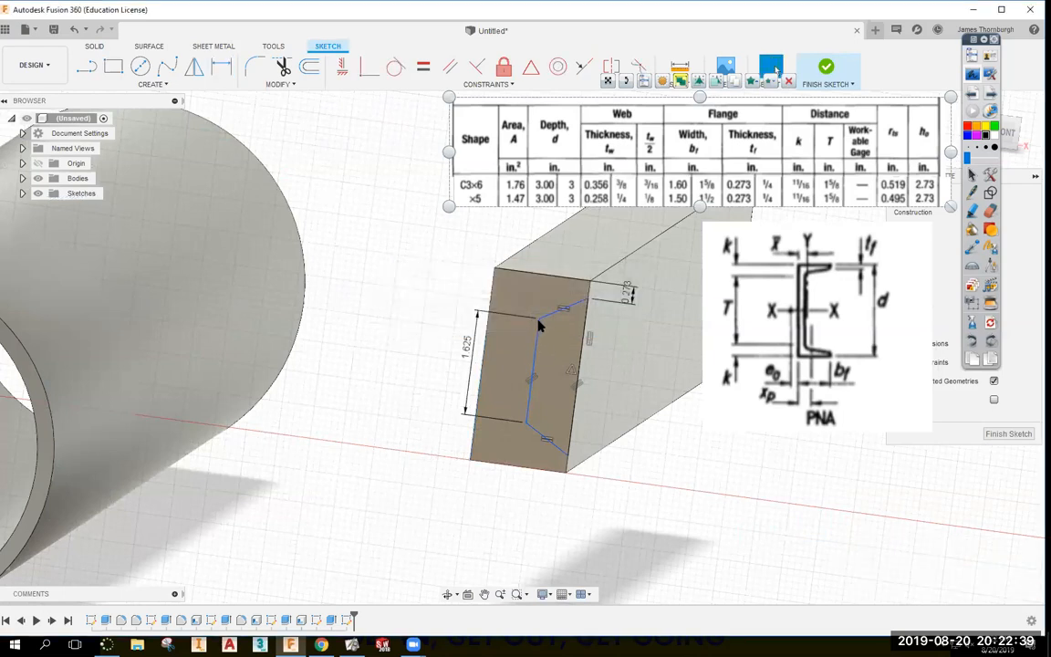
Slide the inner web line left and retry the web dimension, cancelling the conflicting attempts.
left_click_drag(538, 324, 507, 318)
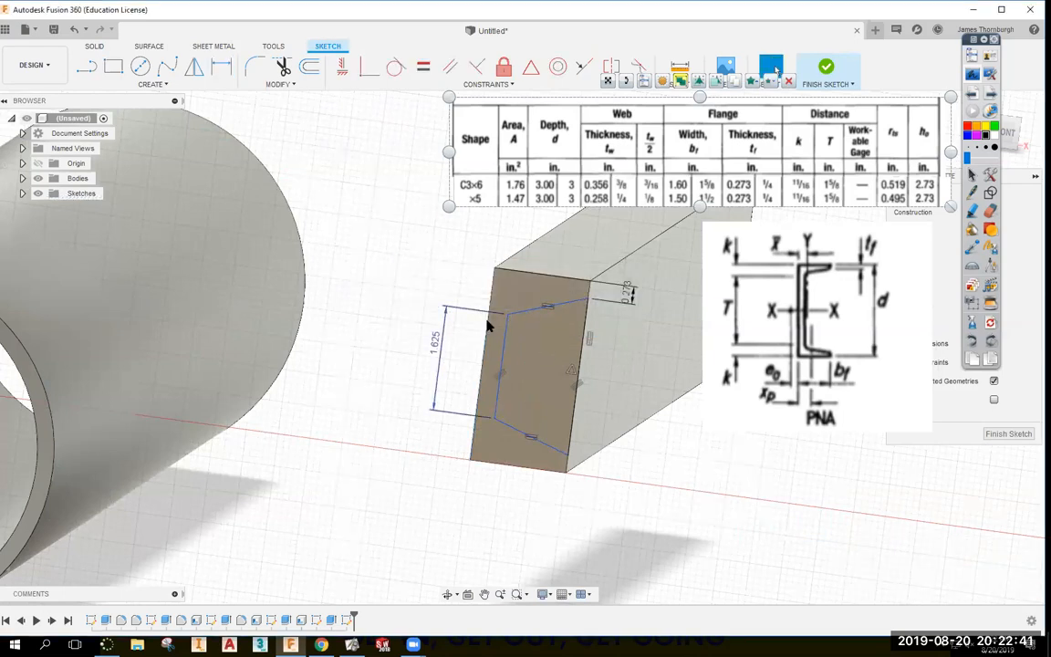
key("d")
left_click(501, 346)
left_click(484, 338)
left_click(466, 352)
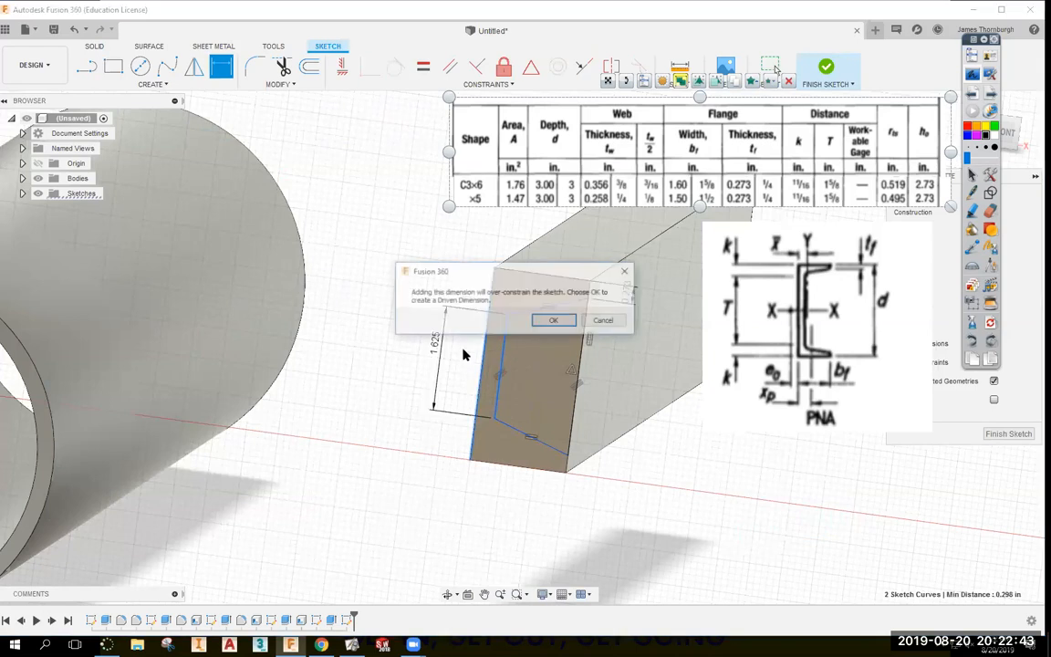
key("Escape")
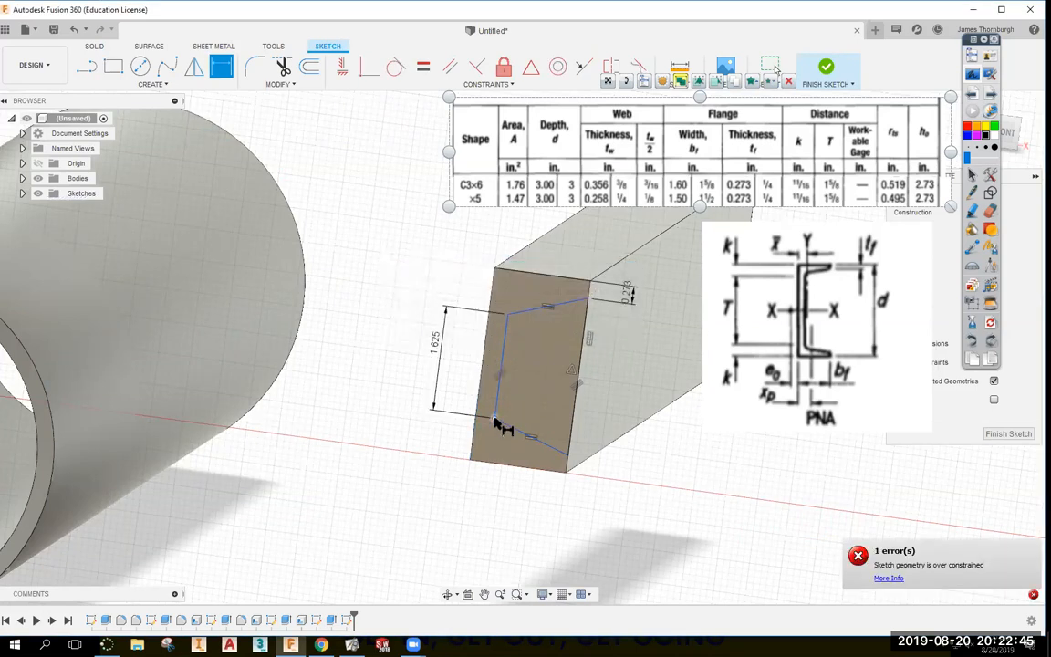
left_click(477, 396)
left_click(451, 387)
key("Escape")
key("Escape")
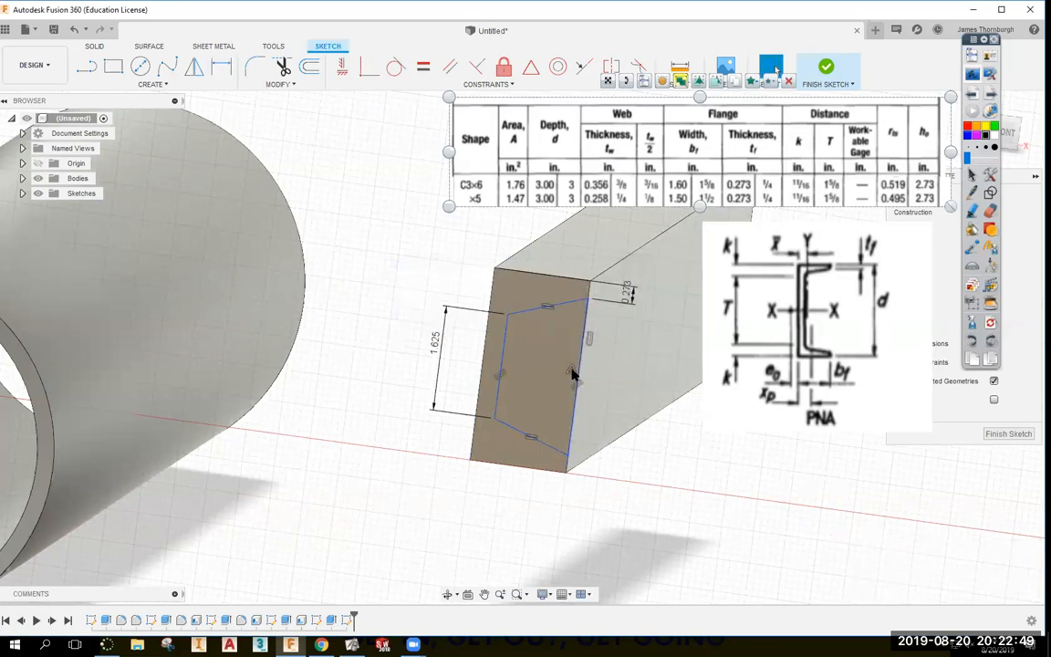
Dimension the gap between the outer left edge and inner left line at 0.439.
double_click(493, 361)
key("d")
left_click(483, 353)
left_click(501, 352)
left_click(458, 354)
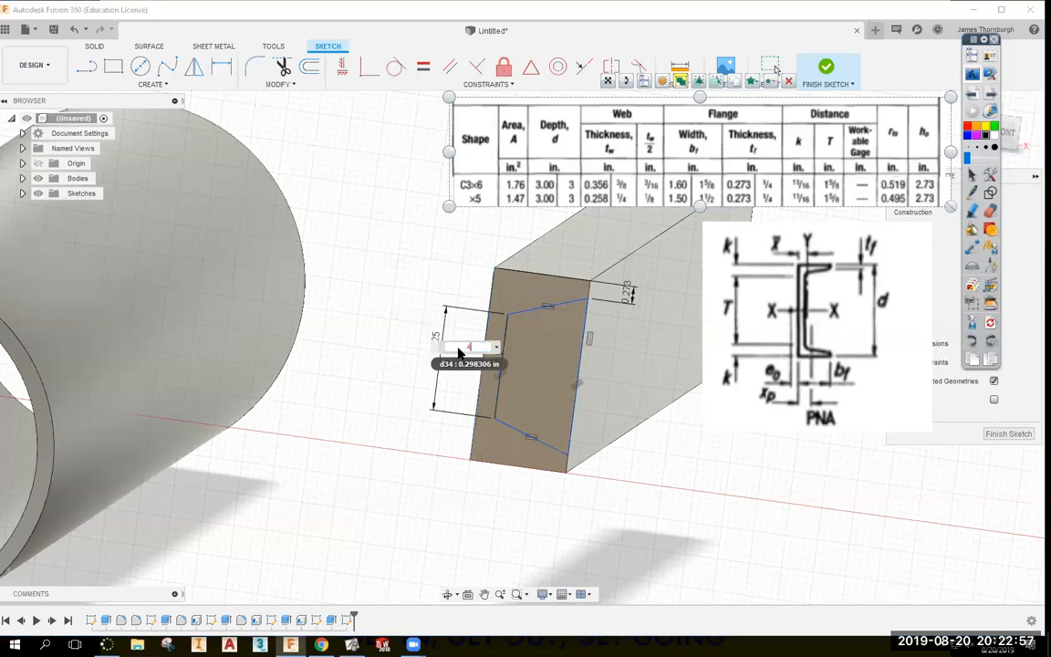
key("Return")
Make the profile's top-right point coincident with the block edge.
mouse_move(576, 455)
left_mouse_down()
mouse_move(555, 459)
mouse_move(575, 457)
left_mouse_up()
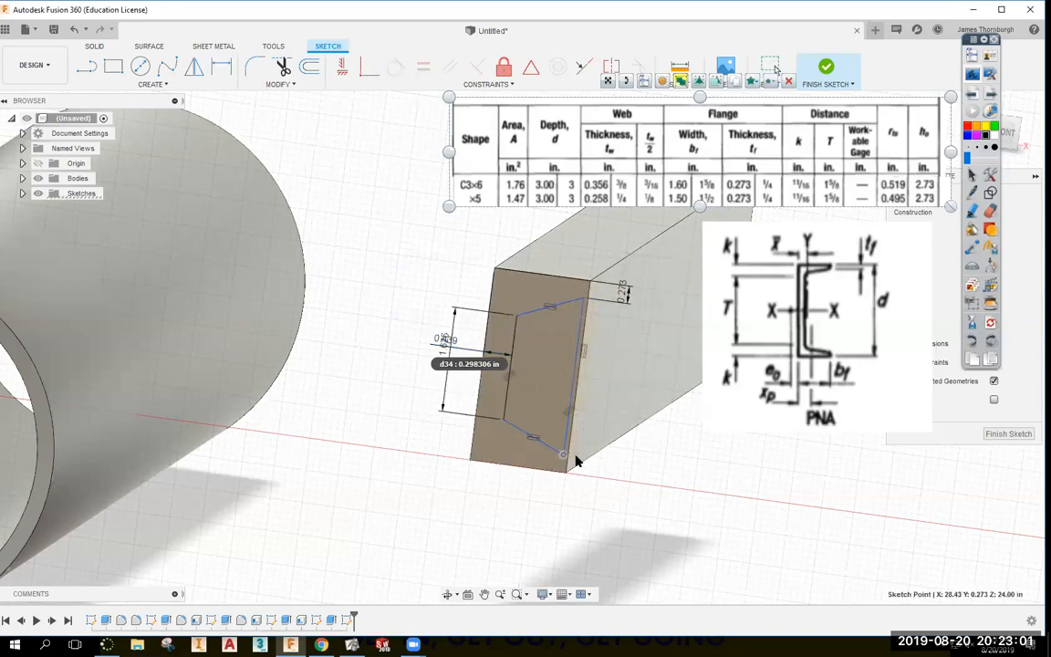
left_click(364, 68)
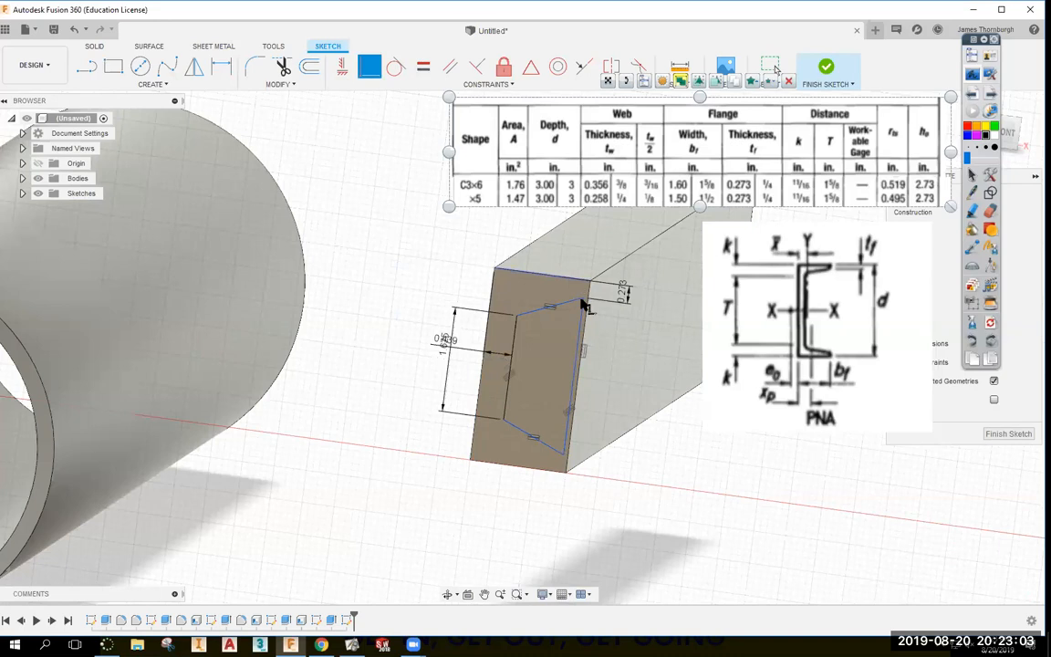
left_click(583, 299)
left_click(589, 321)
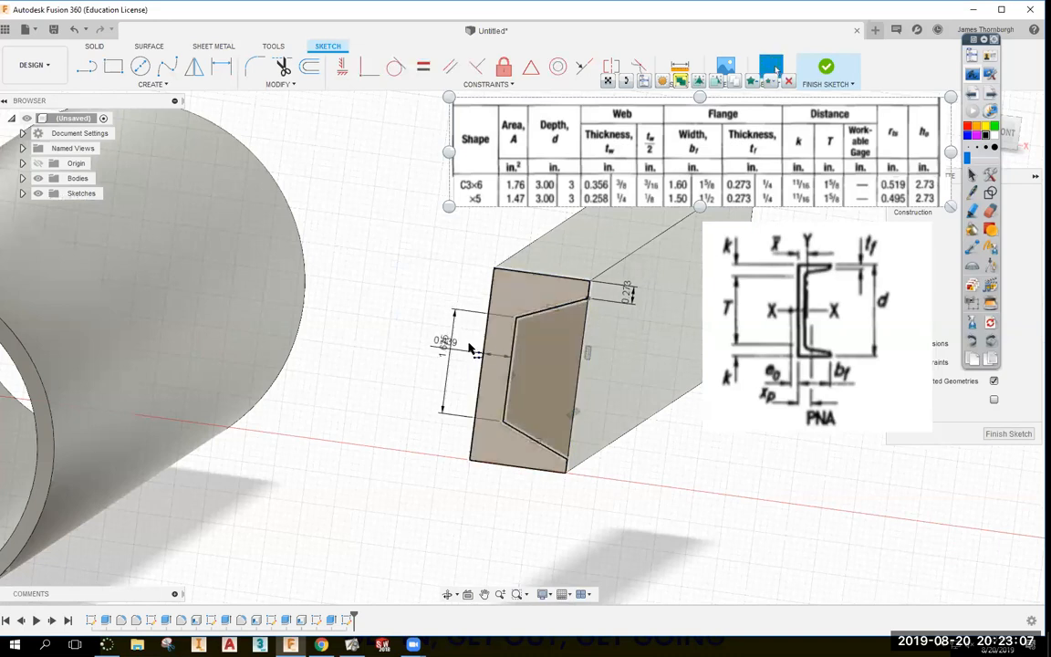
Add a short horizontal line from the face's left edge to the inner edge.
key("l")
left_click(483, 367)
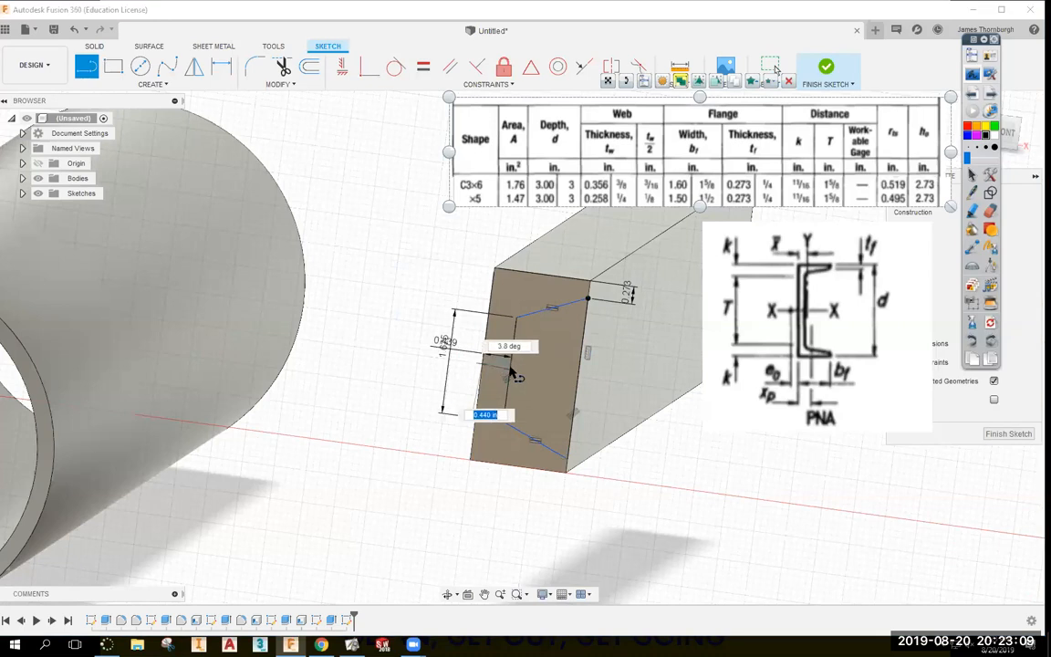
left_click(510, 367)
key("Escape")
left_click(348, 68)
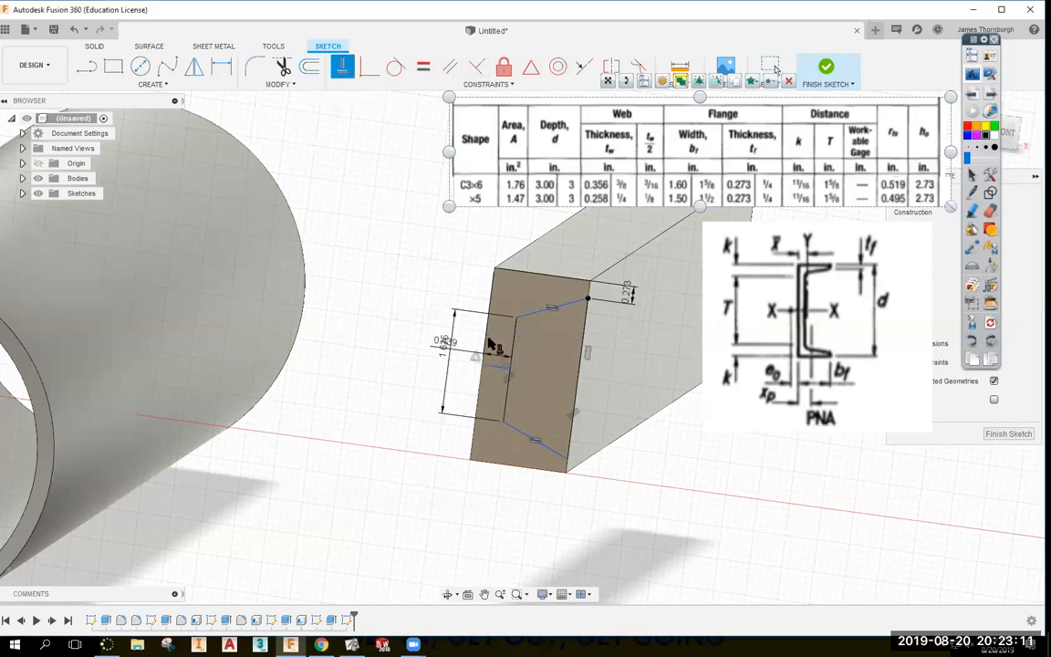
left_click(500, 367)
key("Escape")
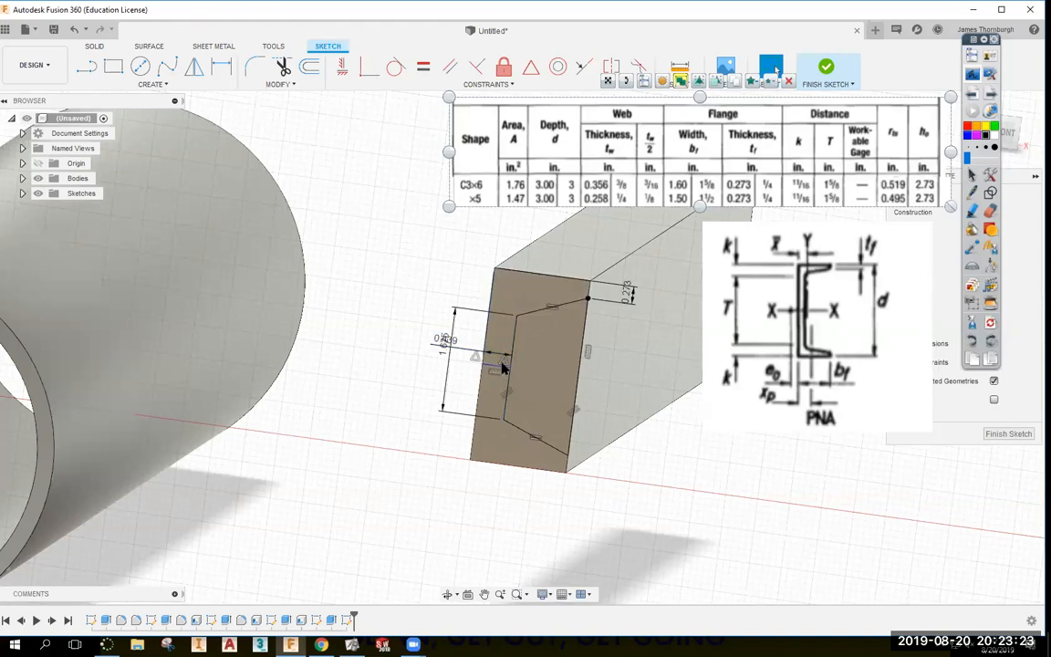
left_click_drag(451, 320, 413, 318)
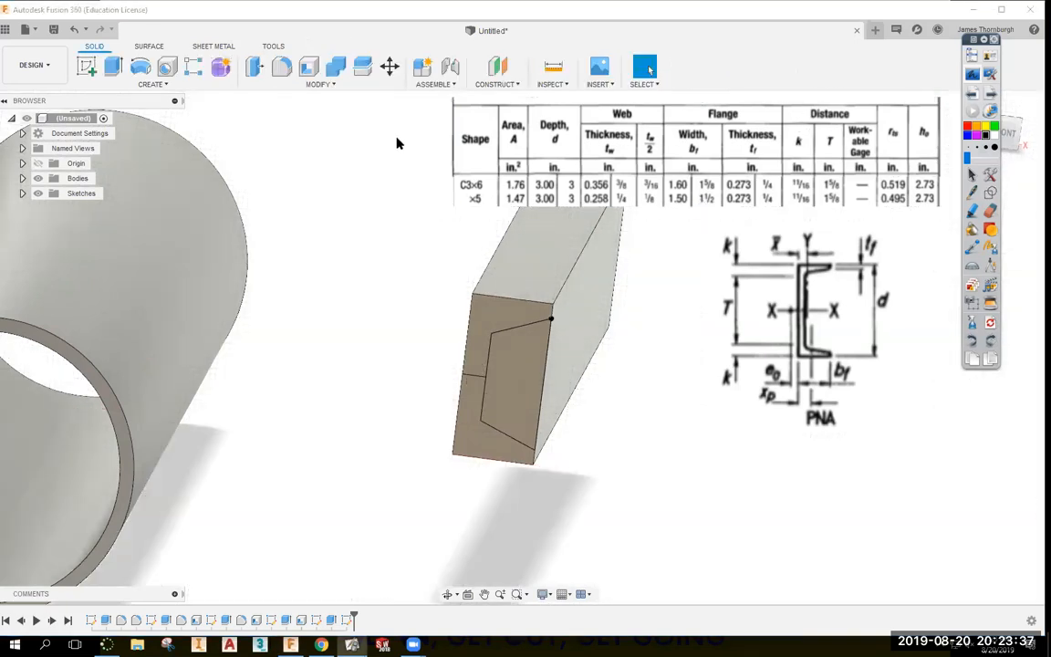
Extrude the inner trapezoid profile with extent All, flipped to cut through the block.
left_click(113, 65)
left_click(500, 369)
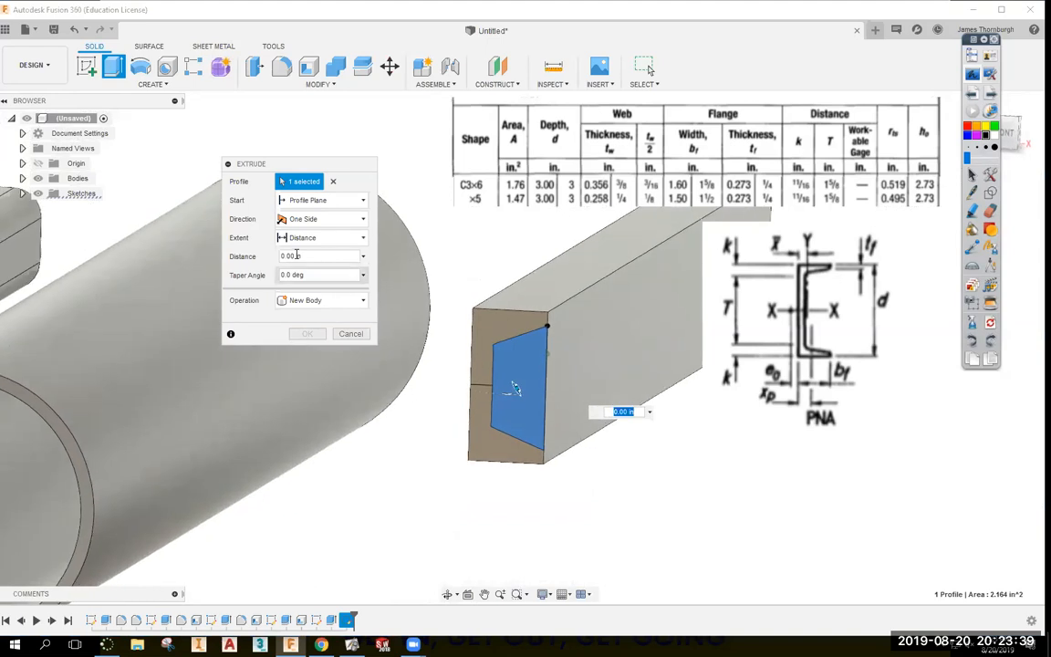
left_click(305, 242)
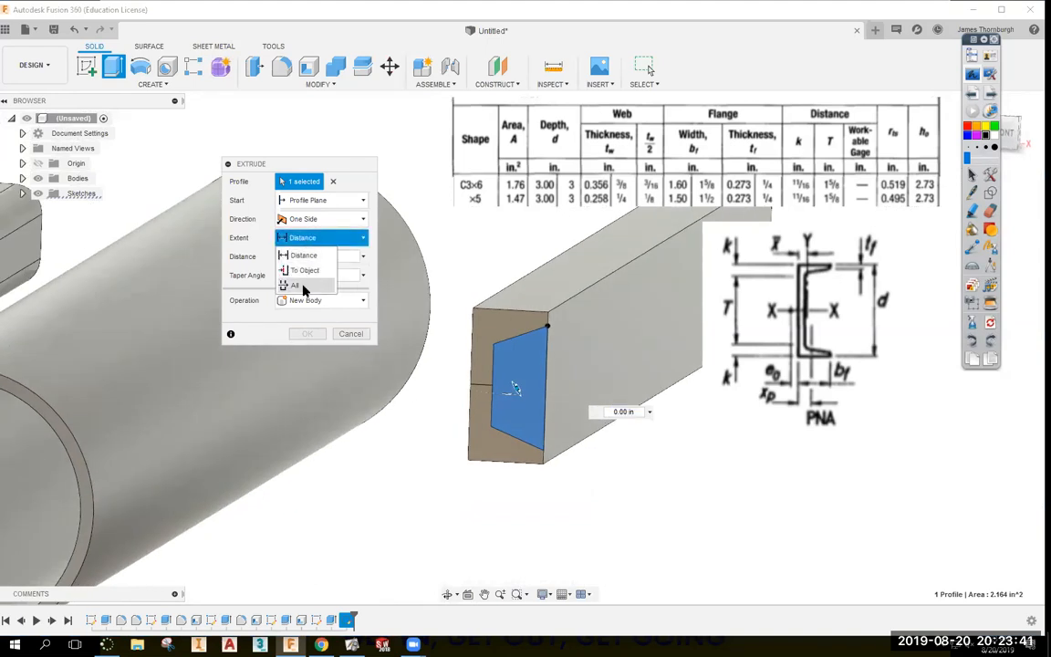
left_click(308, 265)
middle_click_drag(392, 301, 482, 386, "shift")
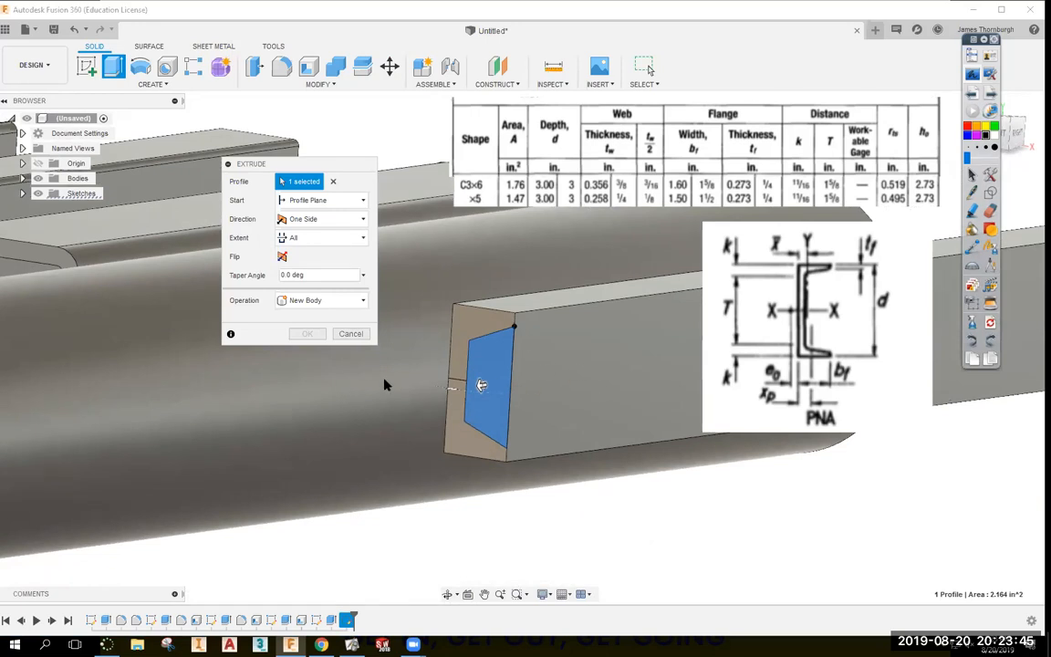
left_click(282, 257)
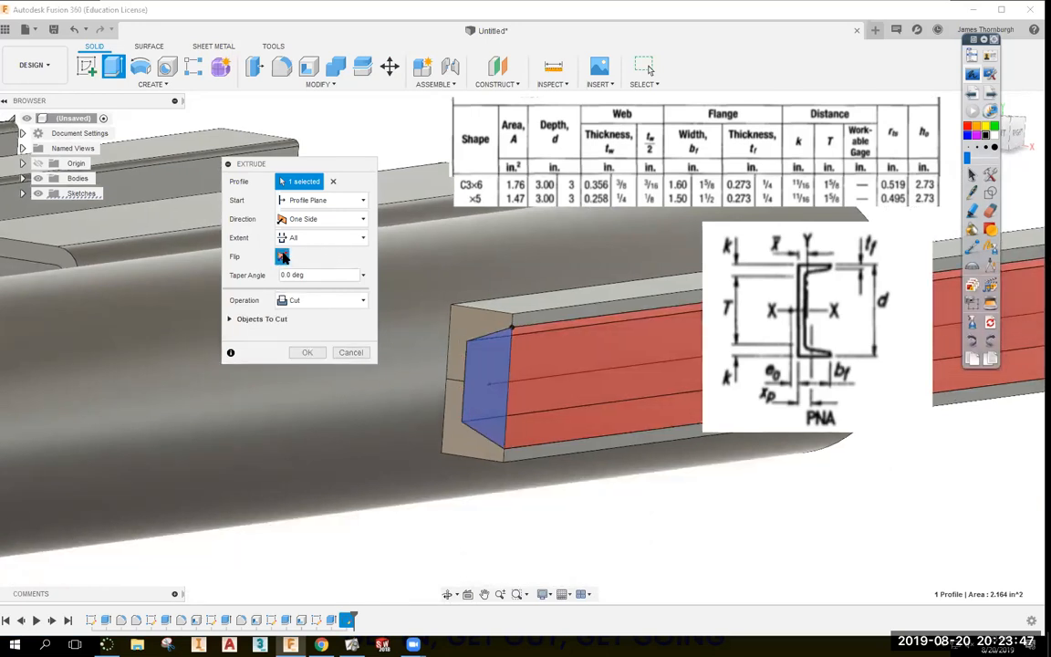
scroll(411, 365, "down", 3)
left_click(308, 352)
middle_click_drag(598, 493, 525, 403, "shift")
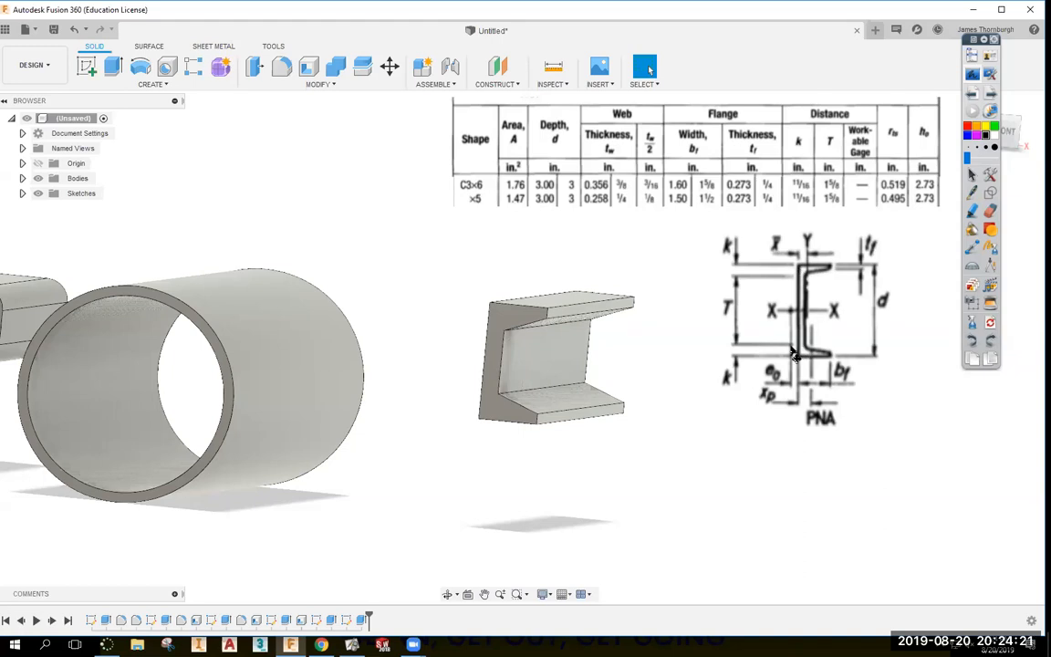
Undo the channel cut, reopen the face sketch and delete the 1.625 dimension.
key("ctrl+z")
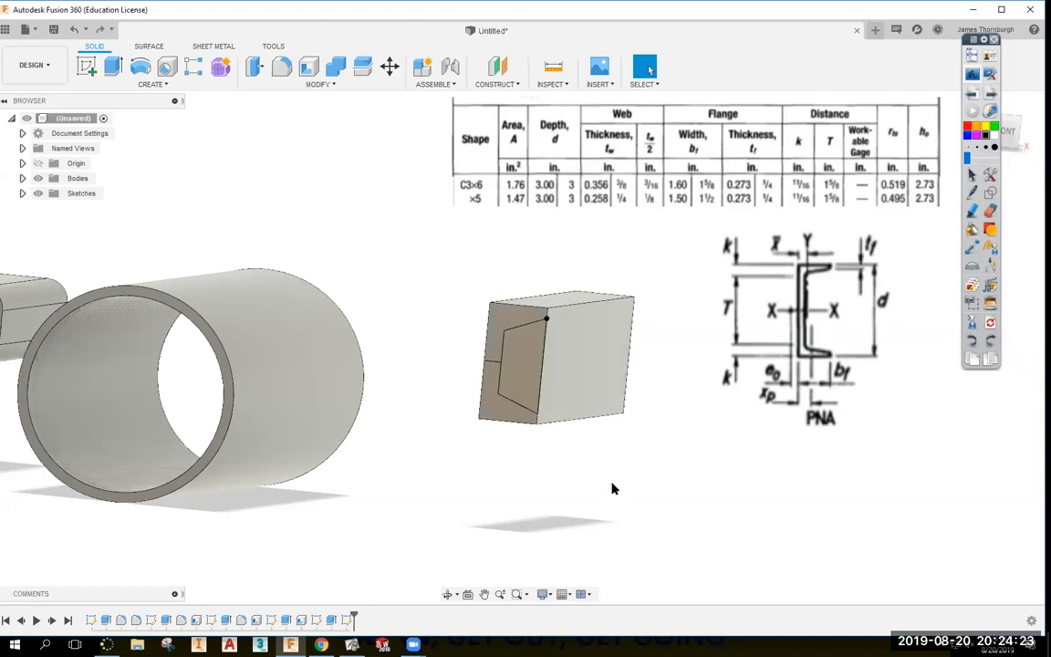
scroll(524, 457, "up", 1)
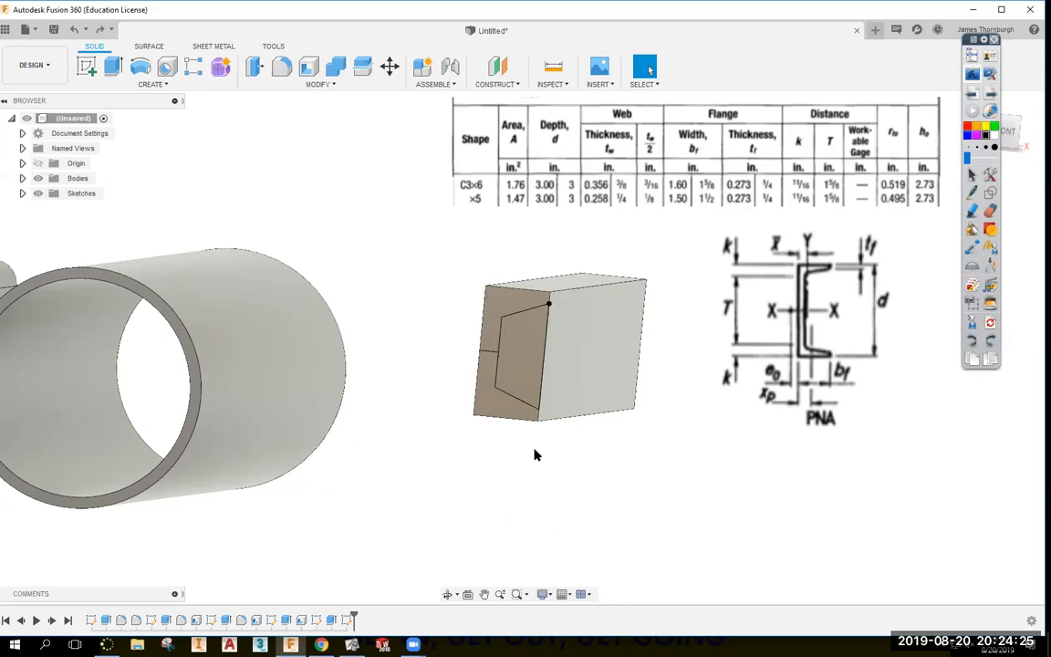
key("ctrl+z")
middle_click_drag(646, 386, 588, 412, "shift")
middle_click_drag(589, 412, 587, 591)
middle_click_drag(642, 359, 635, 392, "shift")
middle_click_drag(636, 392, 628, 451)
left_click(453, 369)
key("Delete")
Delete the short 0.439 line and the lower slanted line from the sketch.
mouse_move(761, 354)
middle_mouse_down("shift")
mouse_move(792, 344)
mouse_move(611, 376)
mouse_move(579, 369)
middle_mouse_up("shift")
left_click_drag(724, 425, 691, 383)
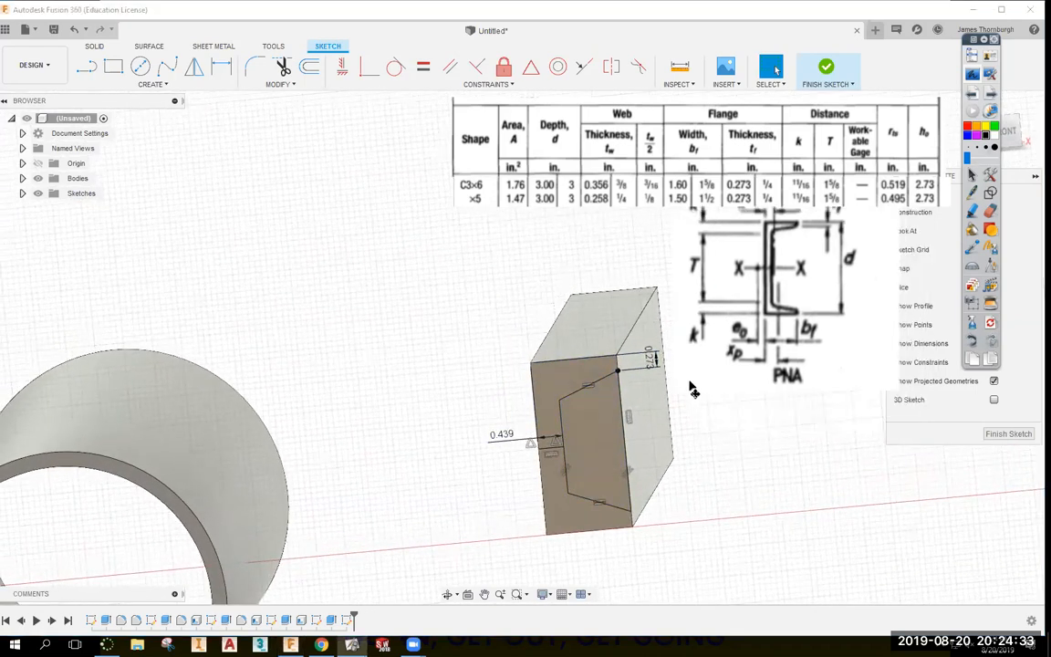
middle_click_drag(690, 411, 597, 350)
left_click_drag(825, 305, 830, 343)
middle_click_drag(767, 284, 636, 341, "shift")
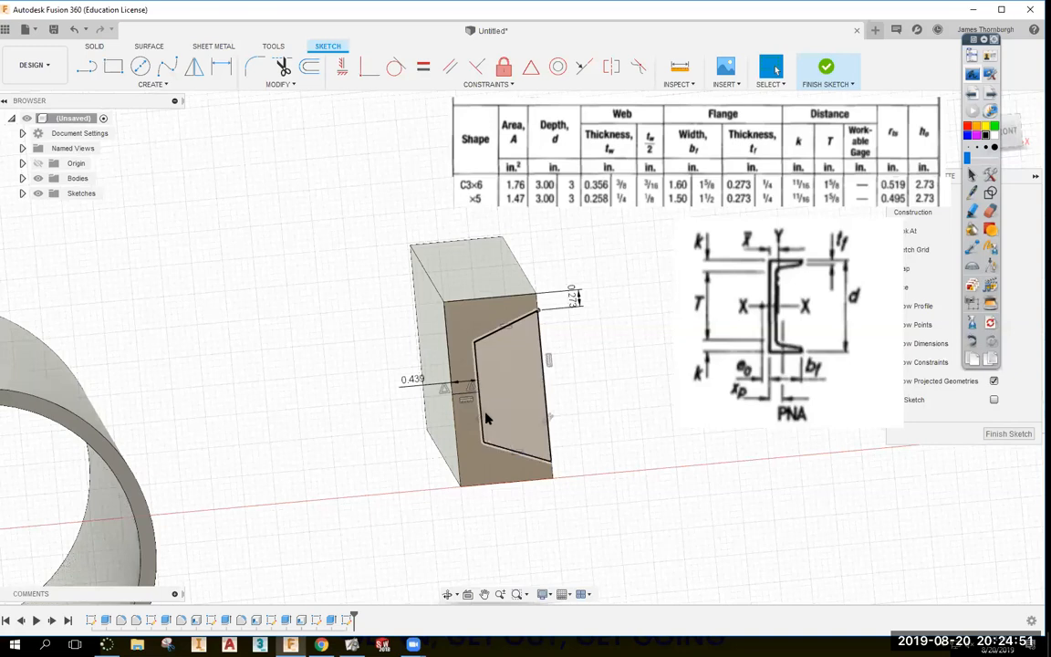
left_click(469, 393)
key("Delete")
left_click(501, 446)
key("Delete")
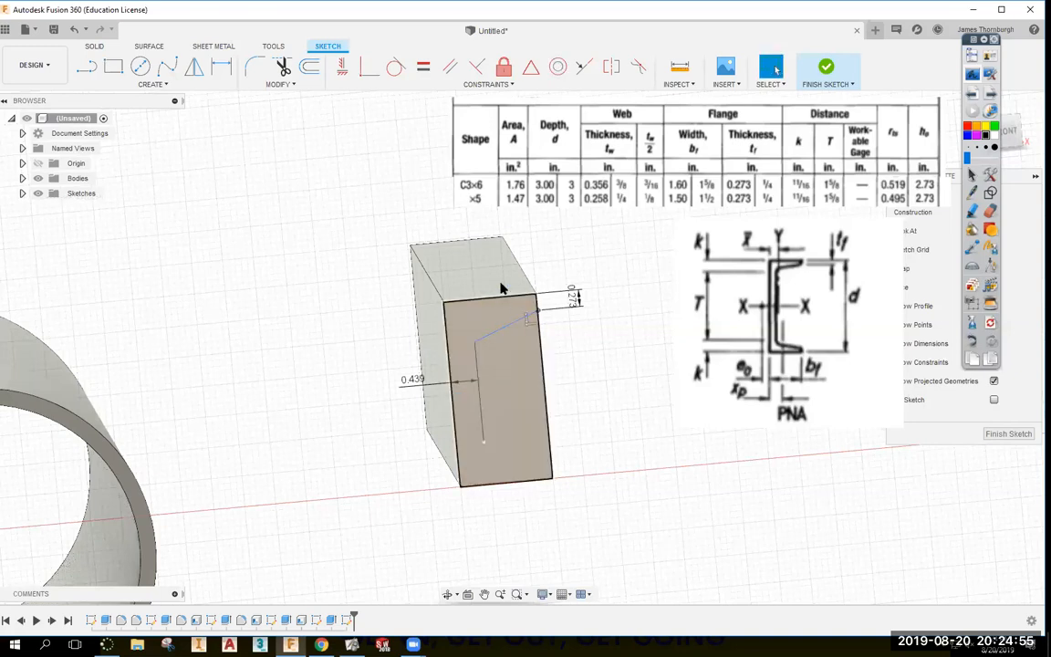
Shorten the vertical sketch line upward.
mouse_move(350, 274)
left_mouse_down()
mouse_move(502, 354)
mouse_move(558, 264)
left_mouse_up()
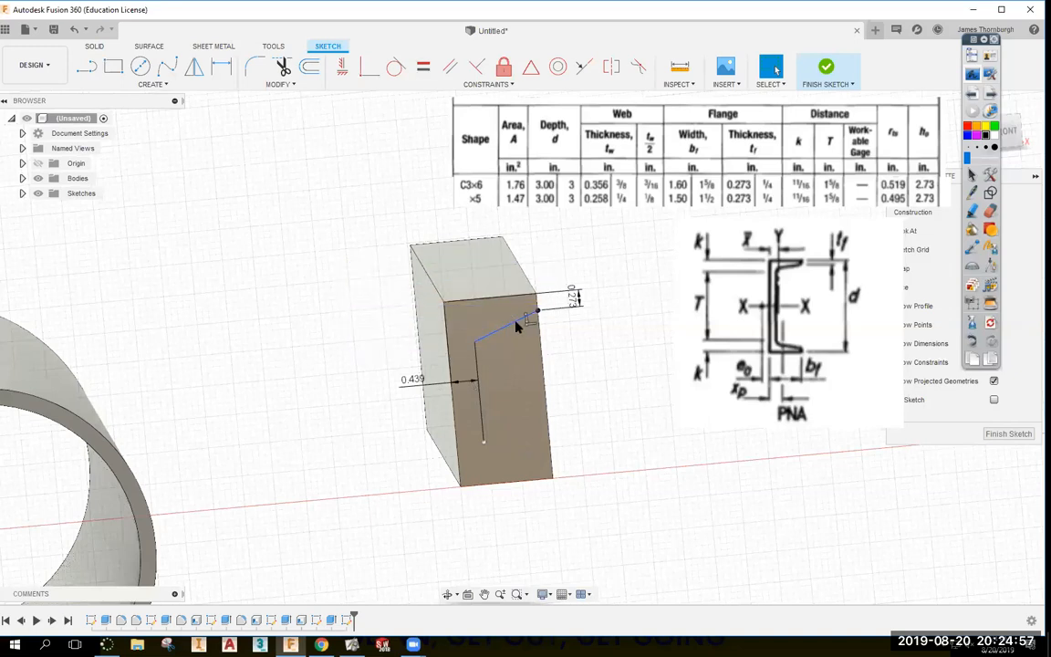
left_click_drag(483, 442, 480, 390)
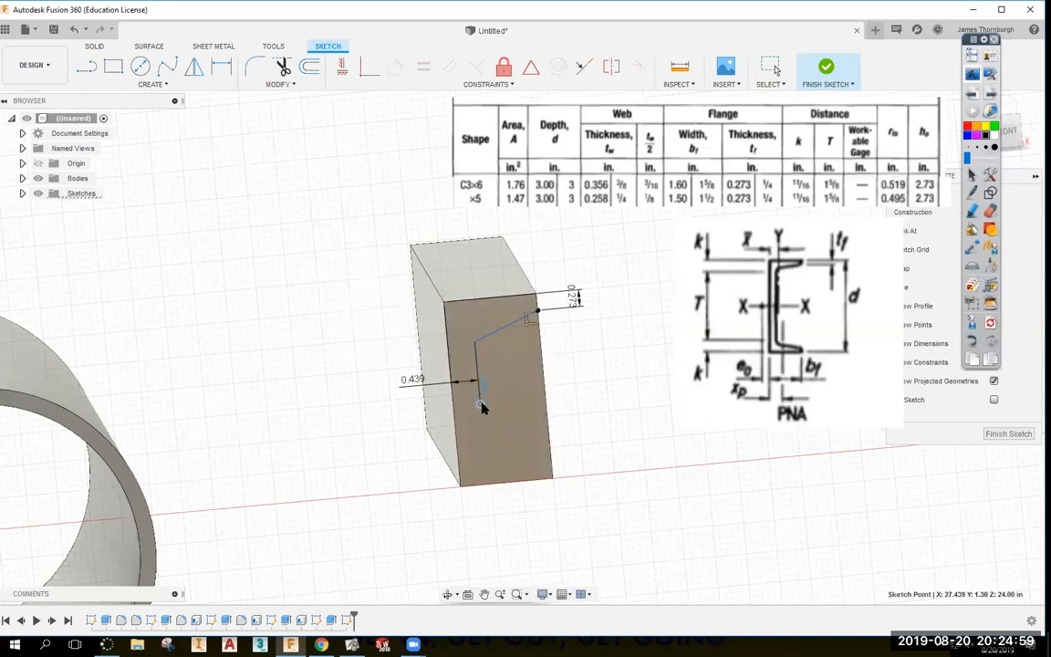
left_click(710, 421)
key("d")
key("Escape")
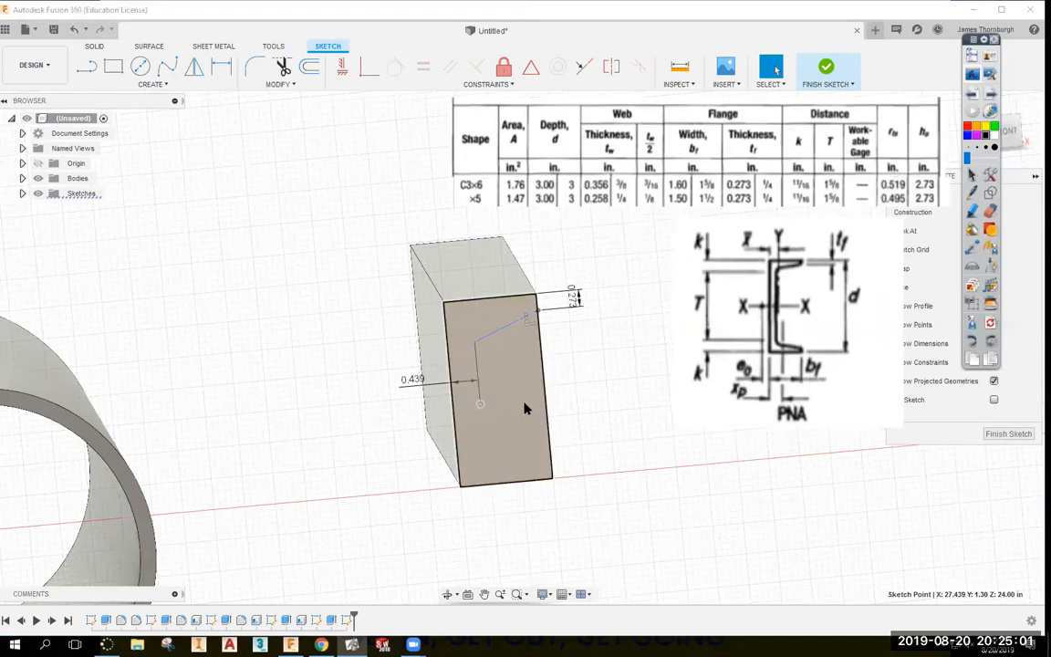
left_click(524, 404)
left_click(582, 368)
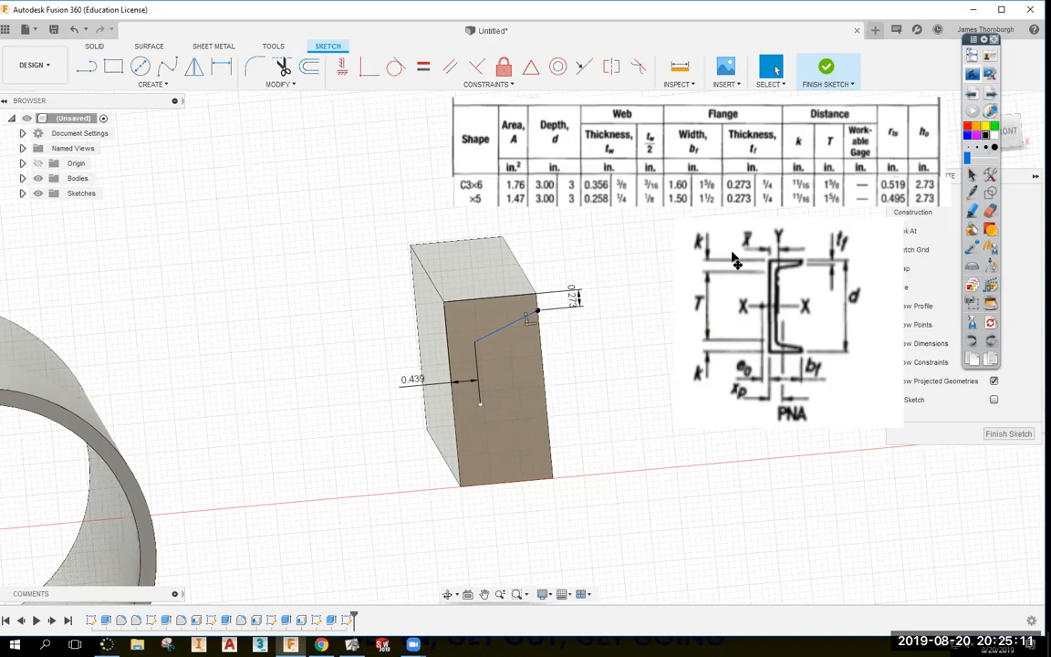
Draw a new bottom line and constrain it horizontal.
key("l")
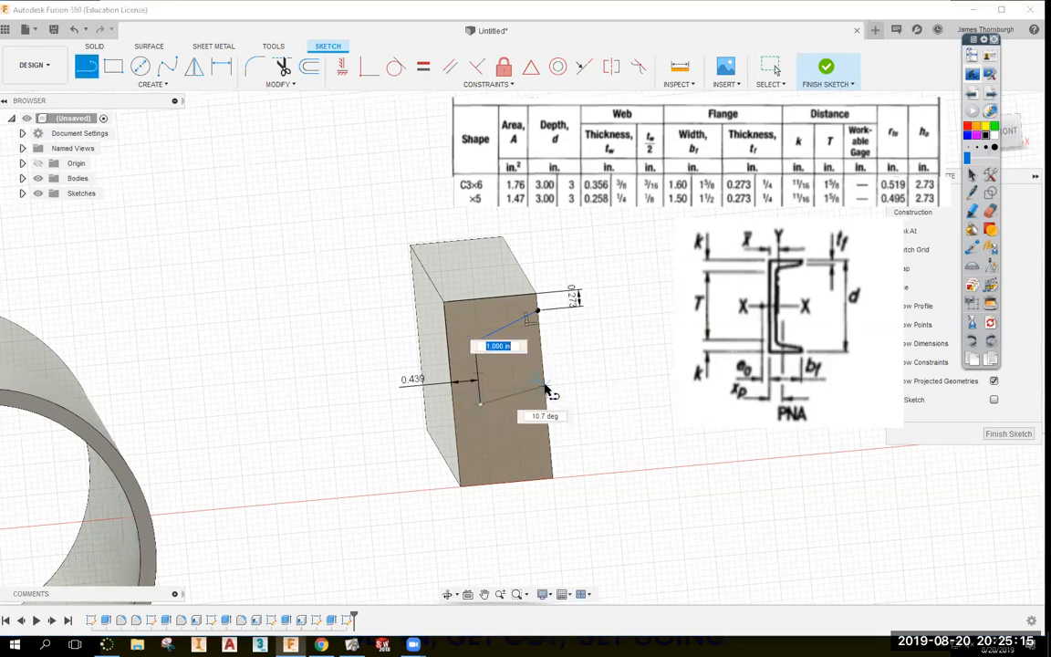
left_click(545, 390)
key("Escape")
left_click(342, 66)
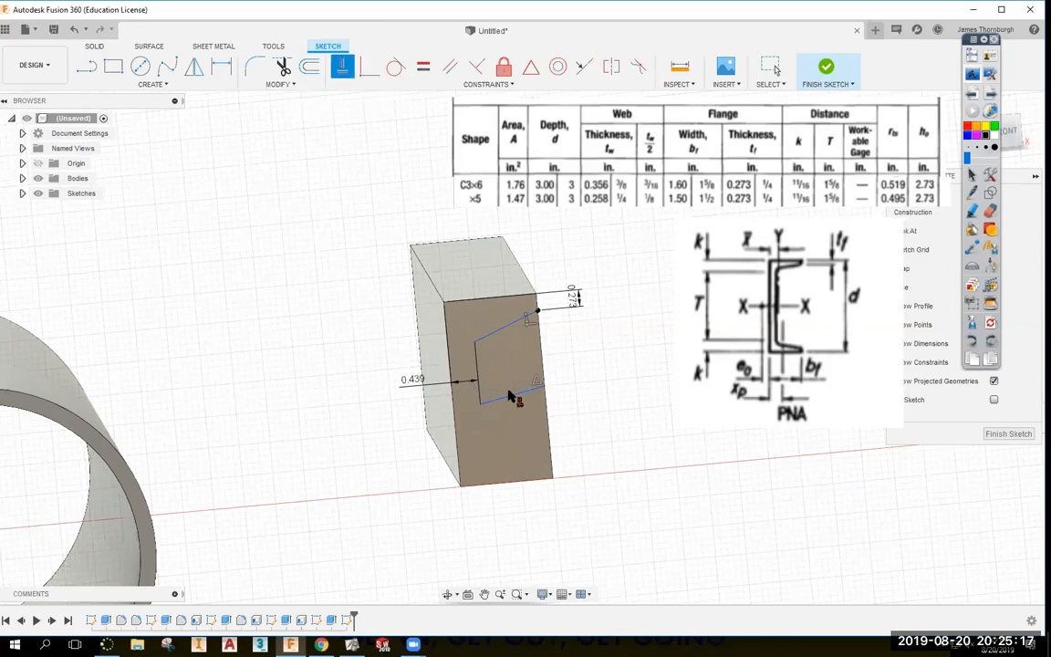
left_click(512, 395)
key("Escape")
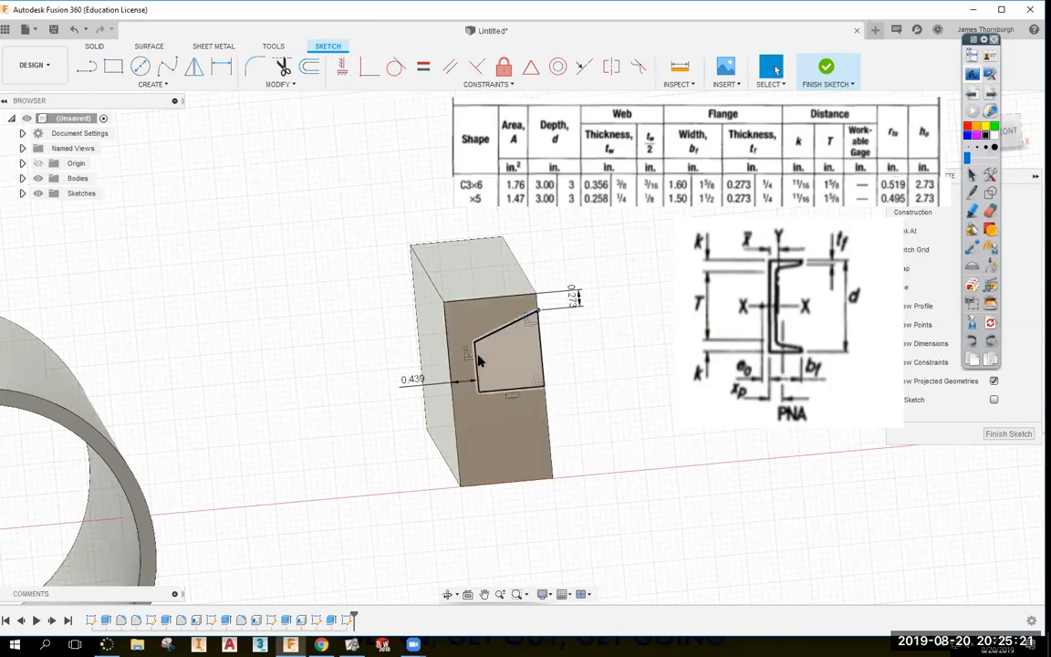
Start a sketch fillet on the corner between the bottom and vertical lines.
left_click(157, 88)
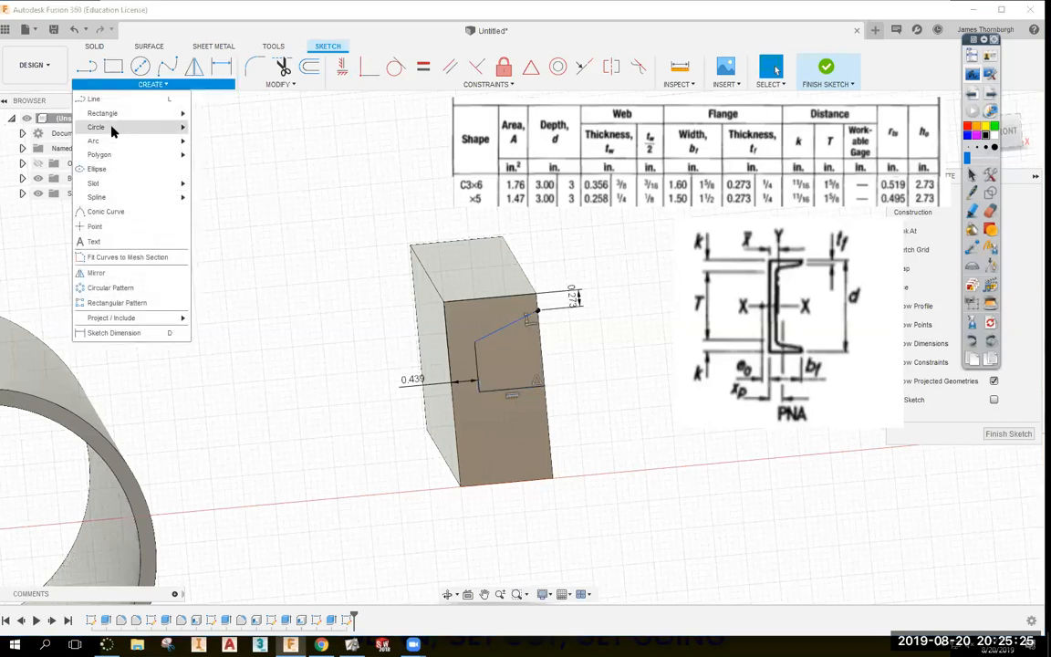
left_click(253, 67)
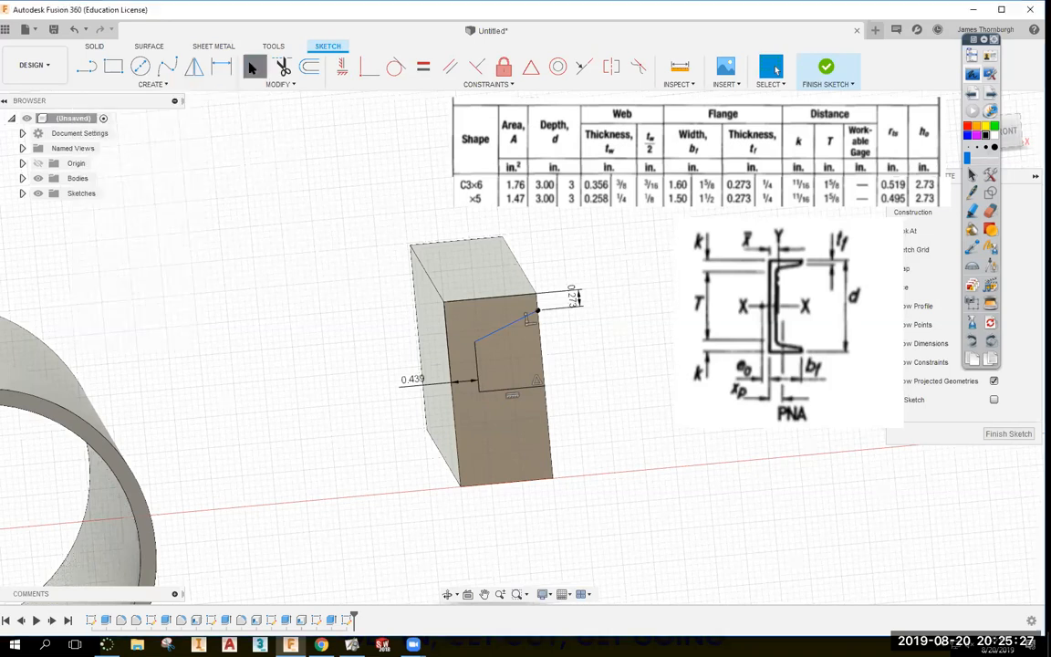
left_click(477, 363)
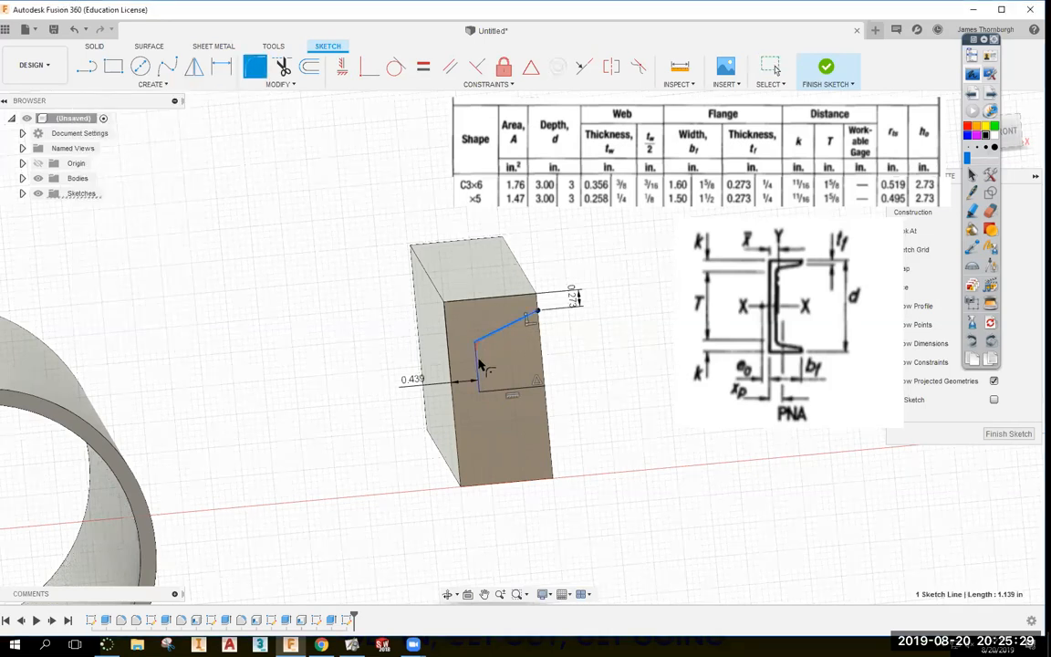
left_click(478, 365)
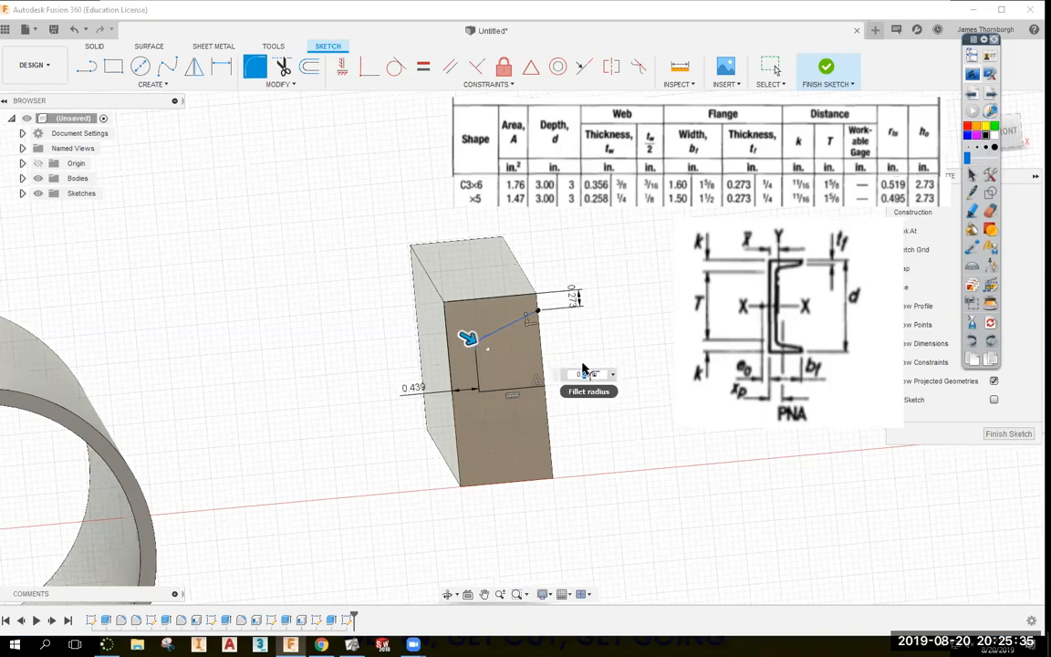
Commit the R0.30 corner fillet and dimension the inner vertical edge to 0.813.
type("0.3")
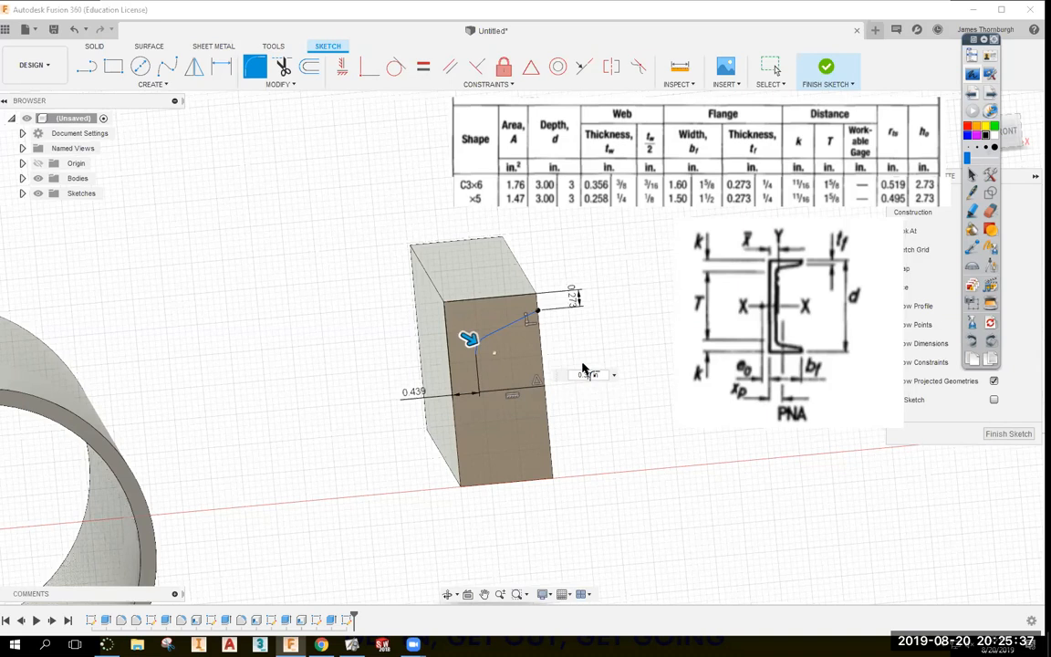
key("Return")
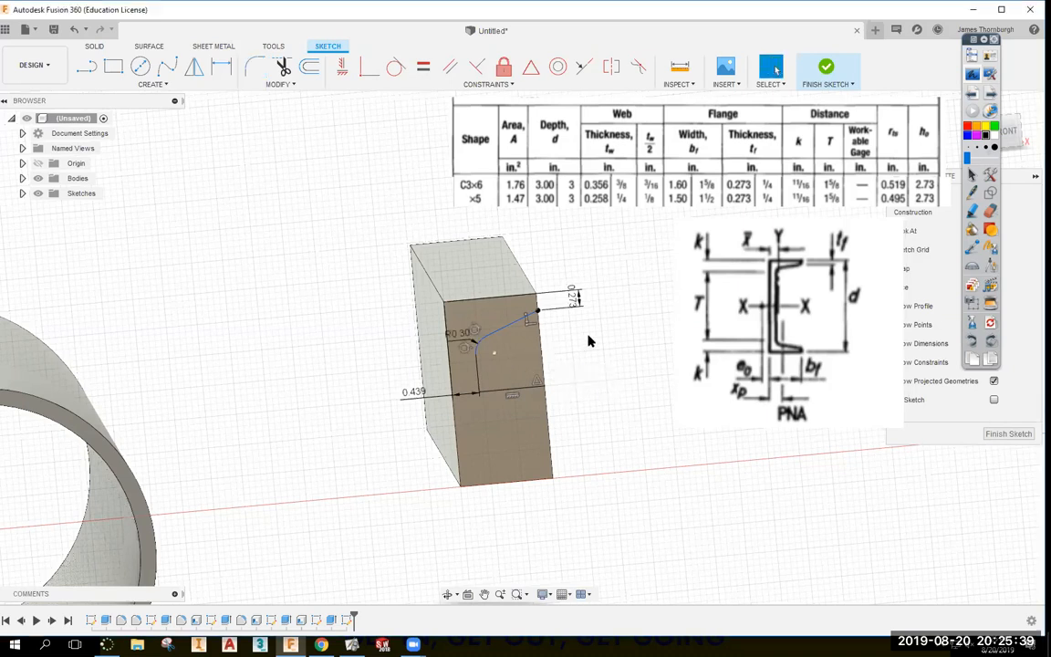
key("d")
left_click(504, 391)
left_click(476, 362)
left_click(382, 370)
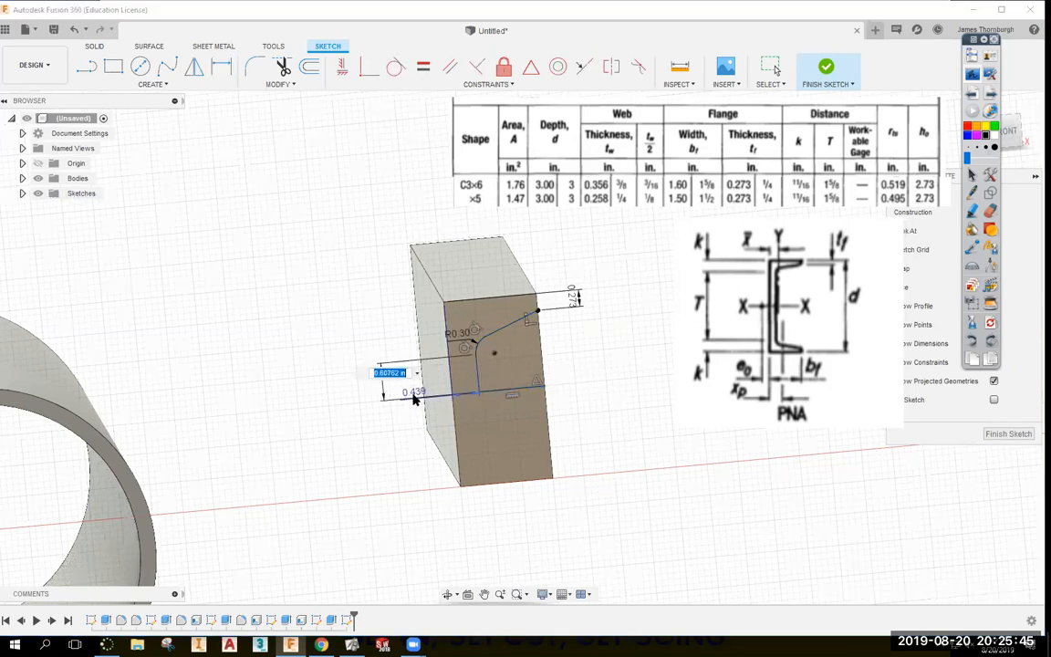
type("1.625/2")
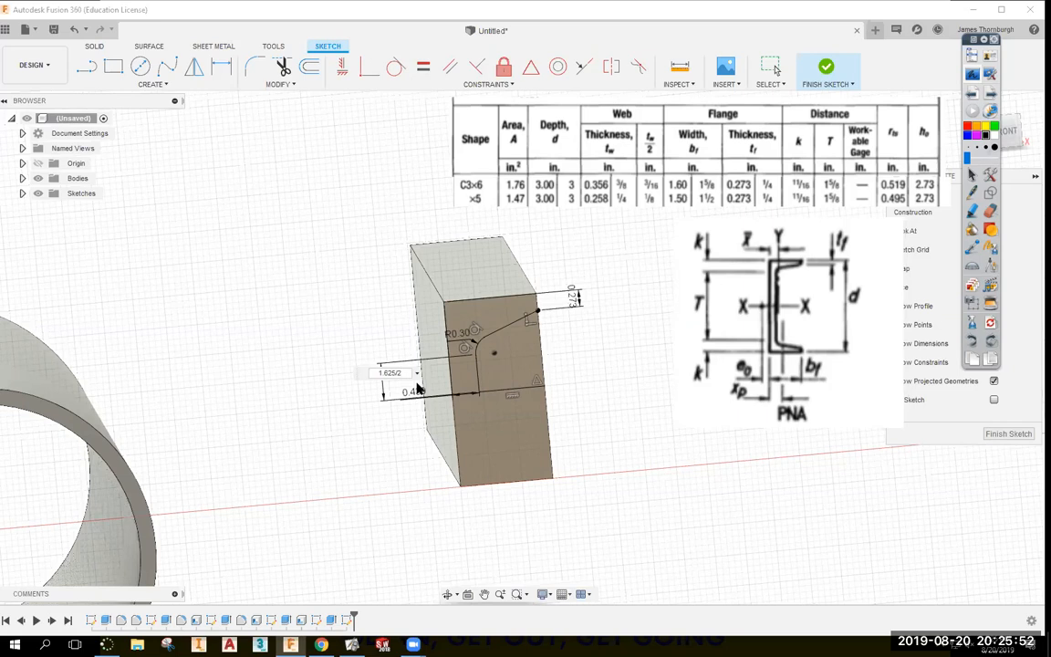
key("Return")
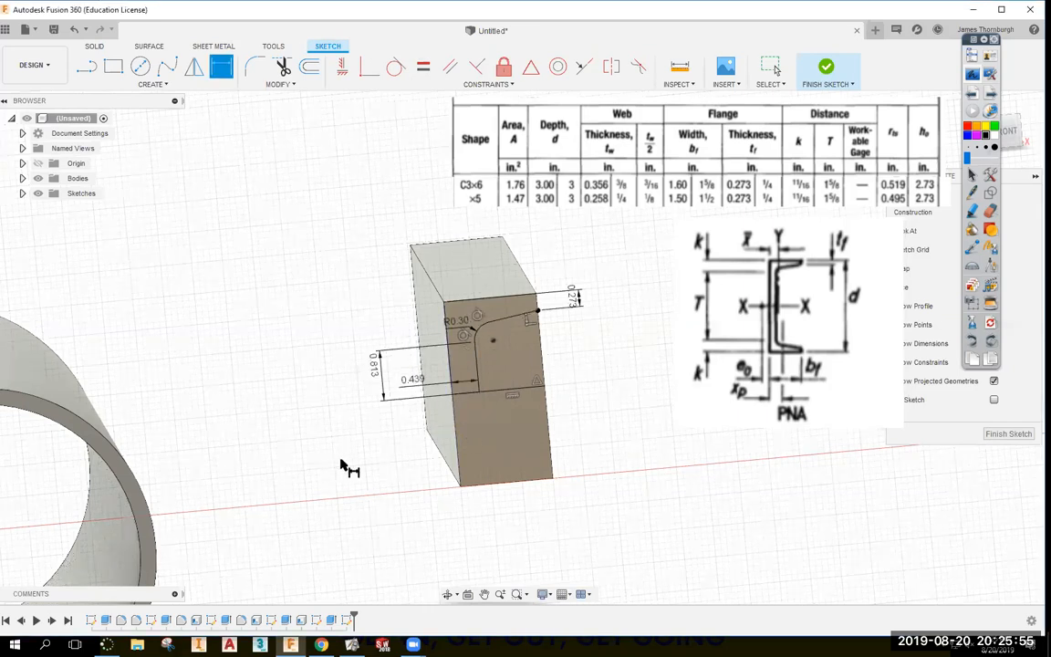
key("Escape")
left_click(520, 365)
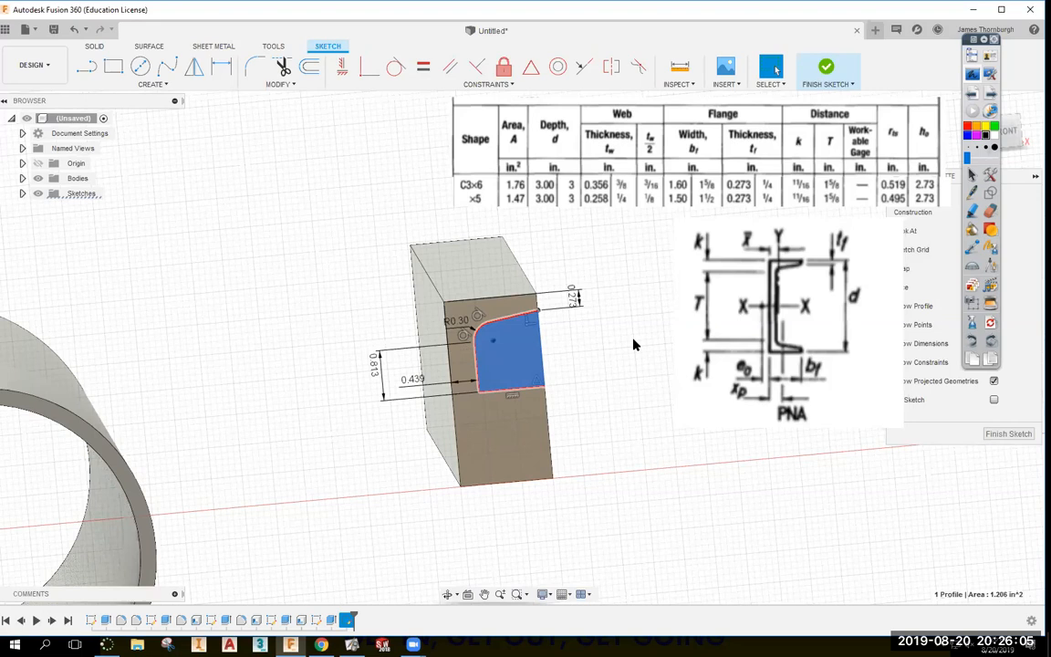
Try a 0.40 corner radius, revert it to R0.30, and finish the sketch.
left_click(631, 344)
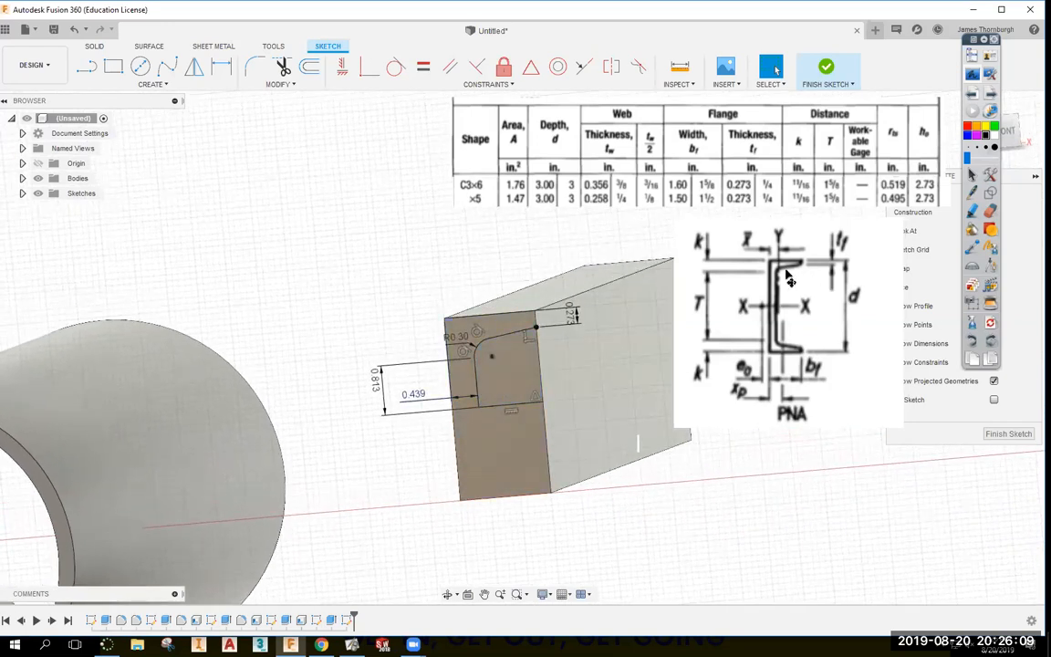
middle_click_drag(800, 386, 485, 394, "shift")
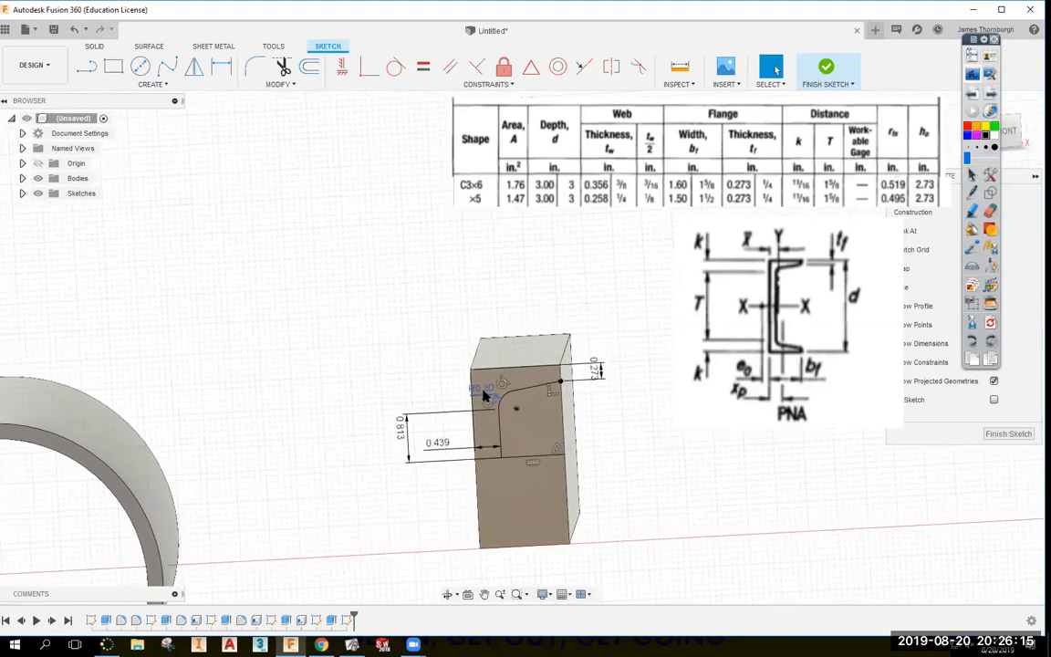
double_click(487, 387)
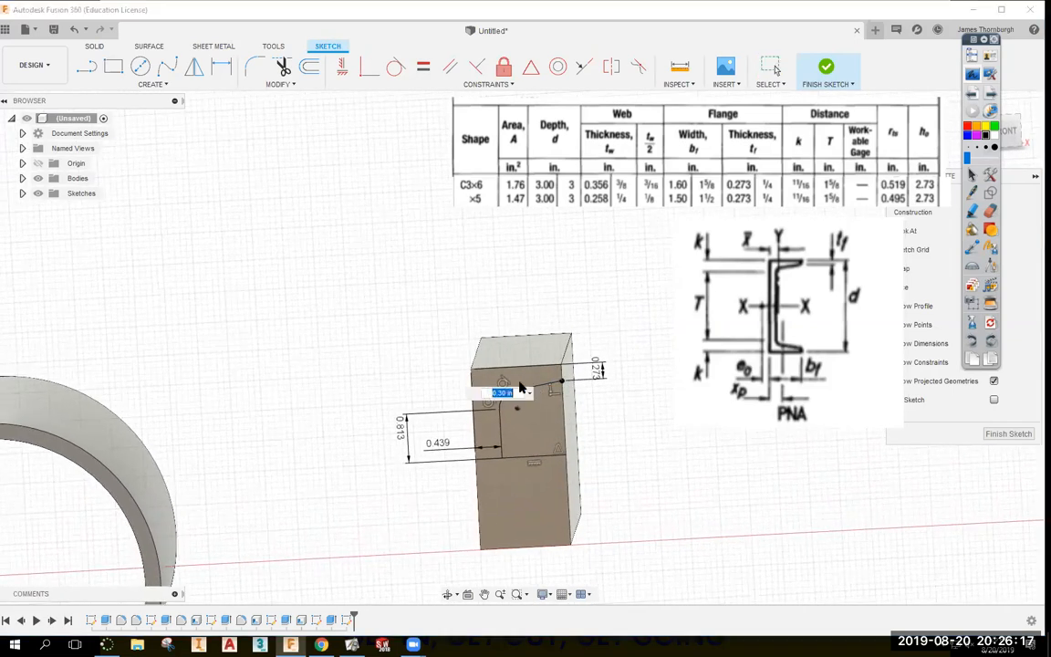
type(".4")
key("Return")
mouse_move(520, 383)
middle_mouse_down("shift")
mouse_move(547, 392)
mouse_move(500, 416)
mouse_move(685, 236)
mouse_move(699, 251)
middle_mouse_up("shift")
double_click(499, 415)
type(".3")
key("Return")
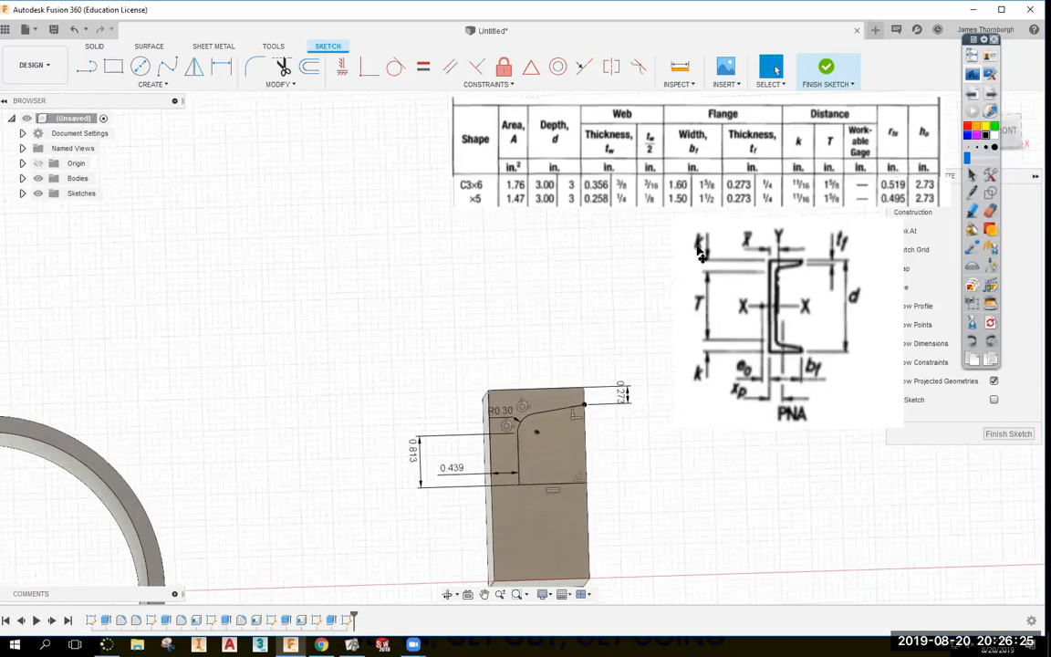
mouse_move(699, 251)
middle_mouse_down("shift")
mouse_move(683, 212)
mouse_move(710, 155)
middle_mouse_up("shift")
left_click(825, 68)
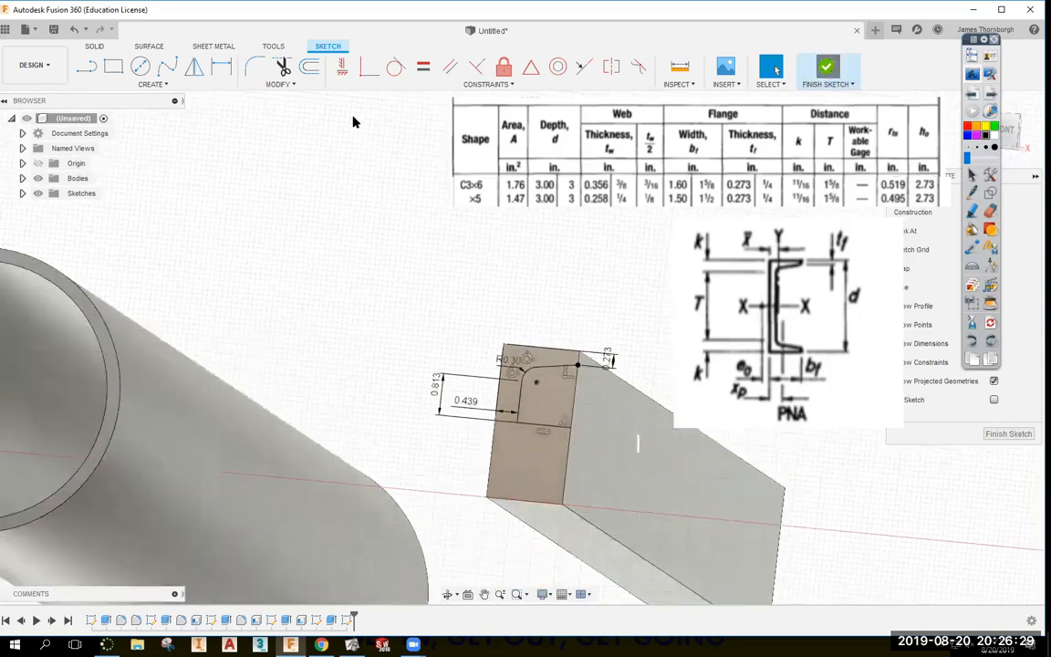
Extrude the filleted profile with extent All as a cut through the block.
left_click(120, 75)
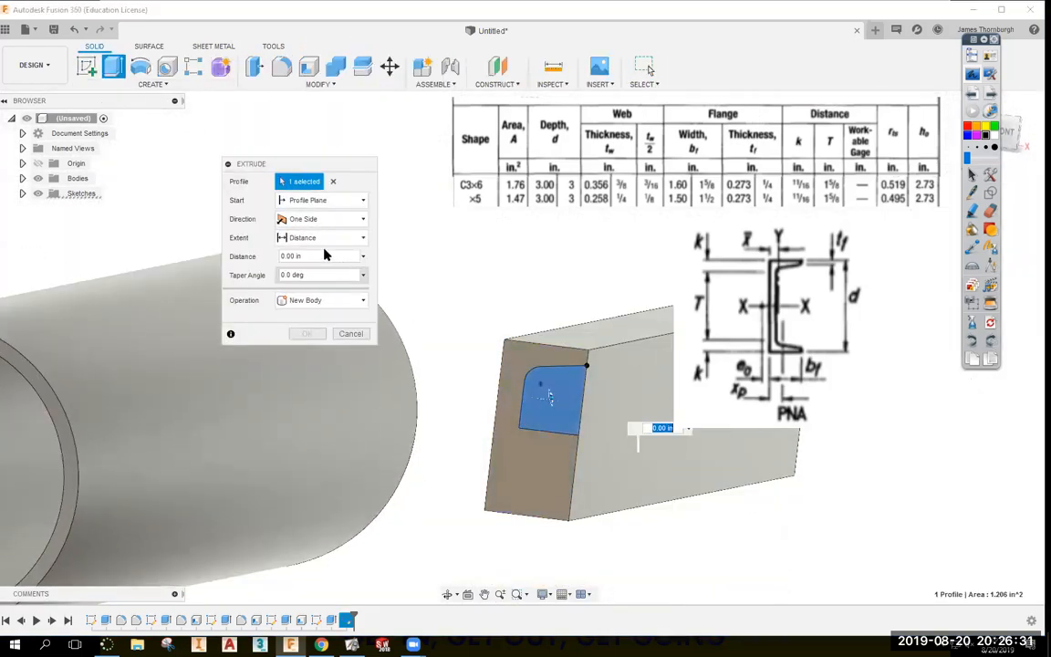
left_click(315, 237)
left_click(295, 285)
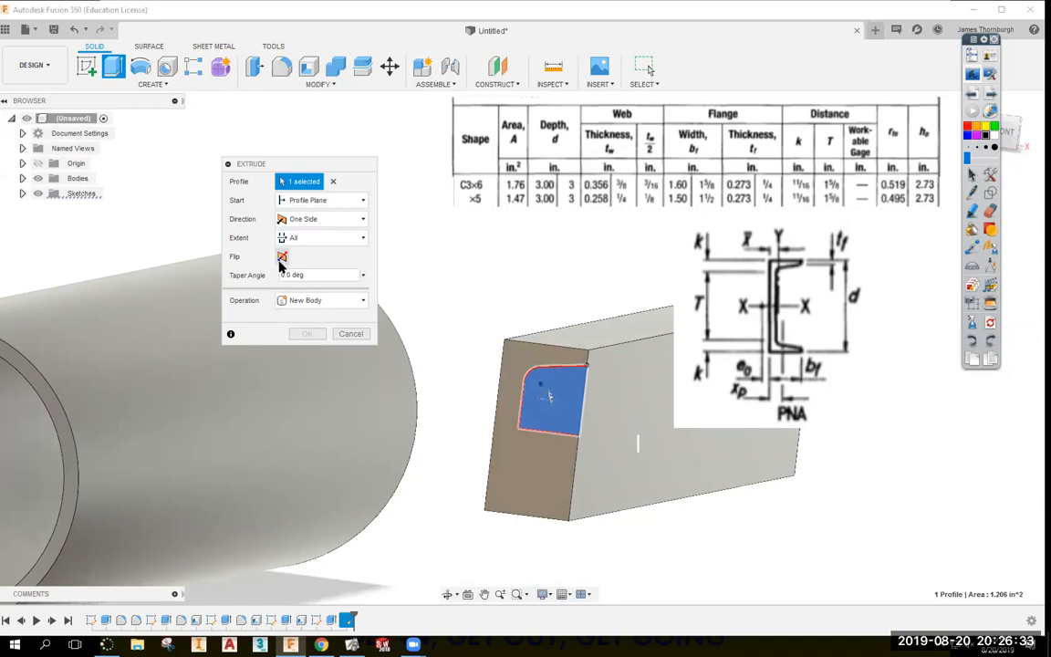
left_click(307, 352)
middle_click_drag(529, 375, 707, 439, "shift")
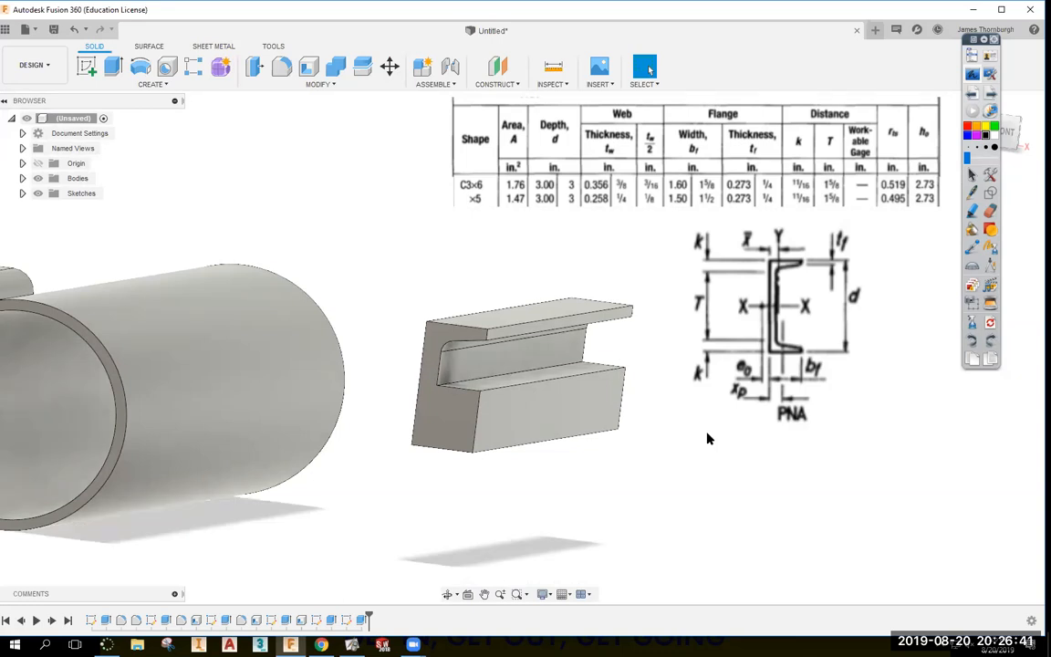
middle_click_drag(638, 394, 523, 391, "shift")
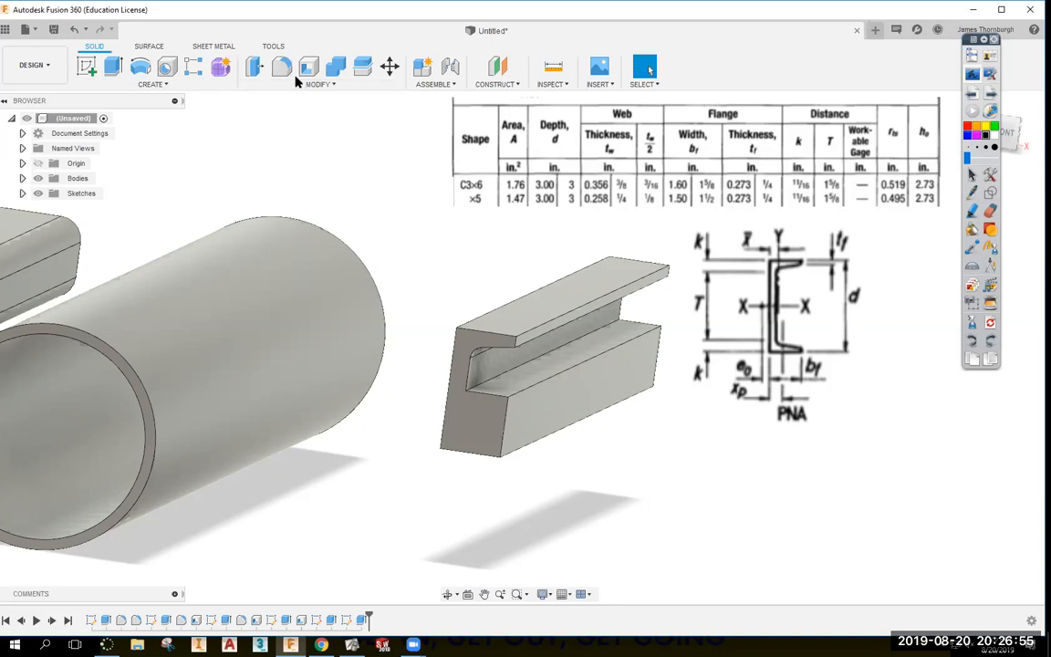
left_click(197, 88)
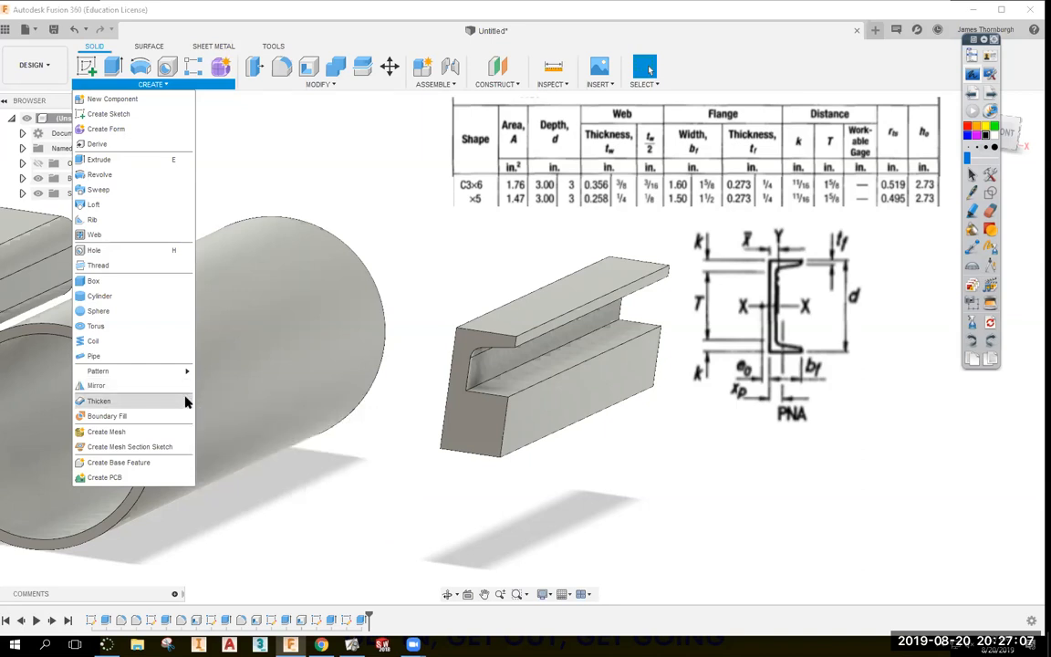
Mirror the Extrude6 cut as a feature across the channel face.
left_click(128, 385)
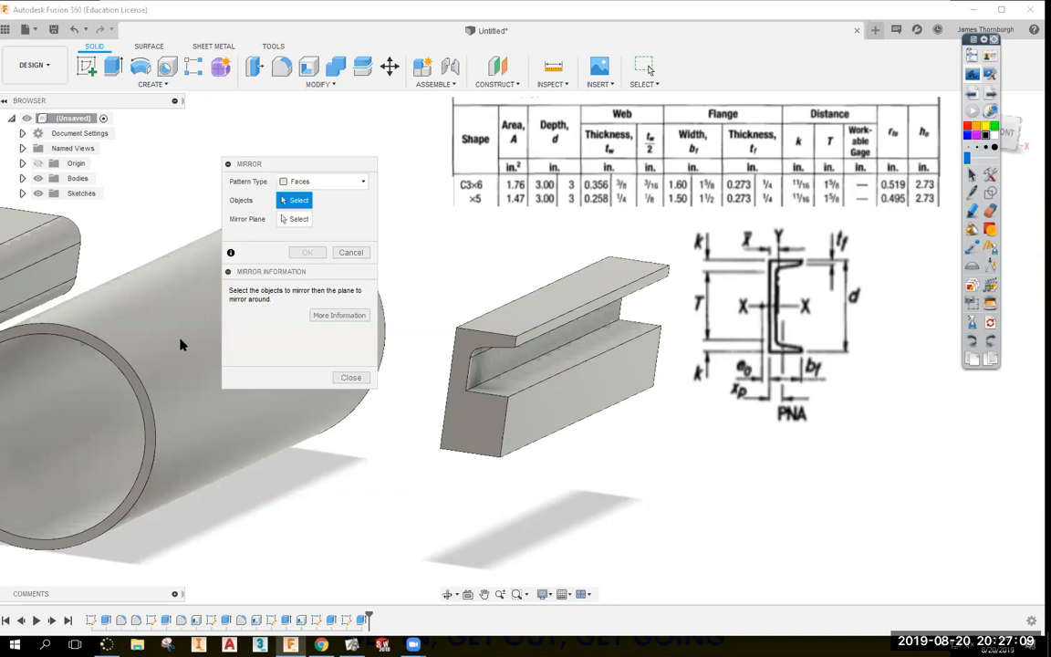
left_click(306, 181)
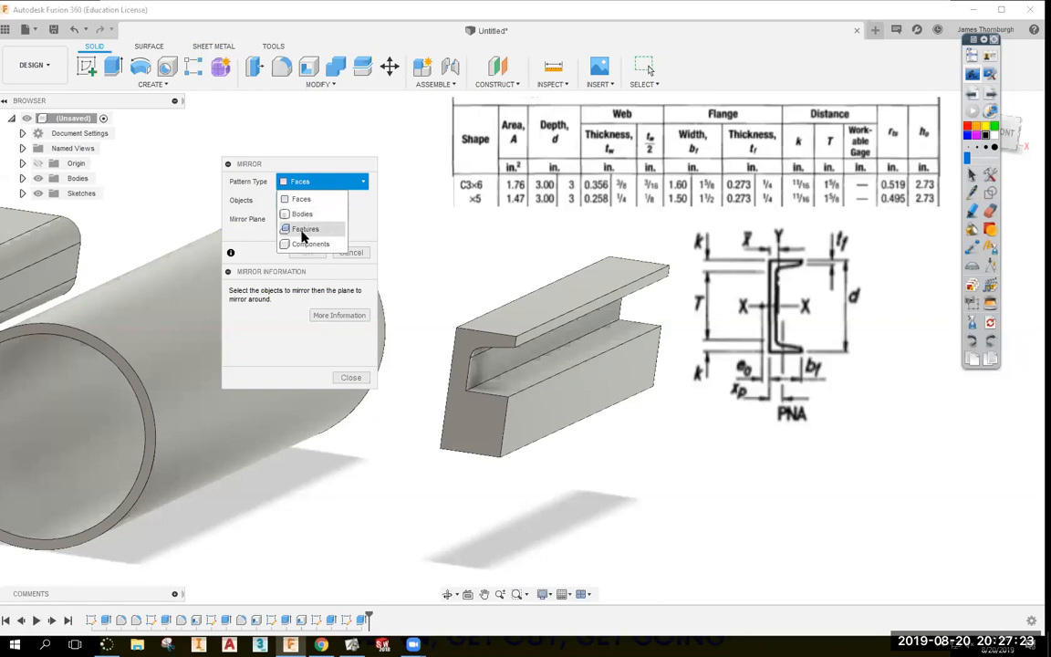
left_click(305, 229)
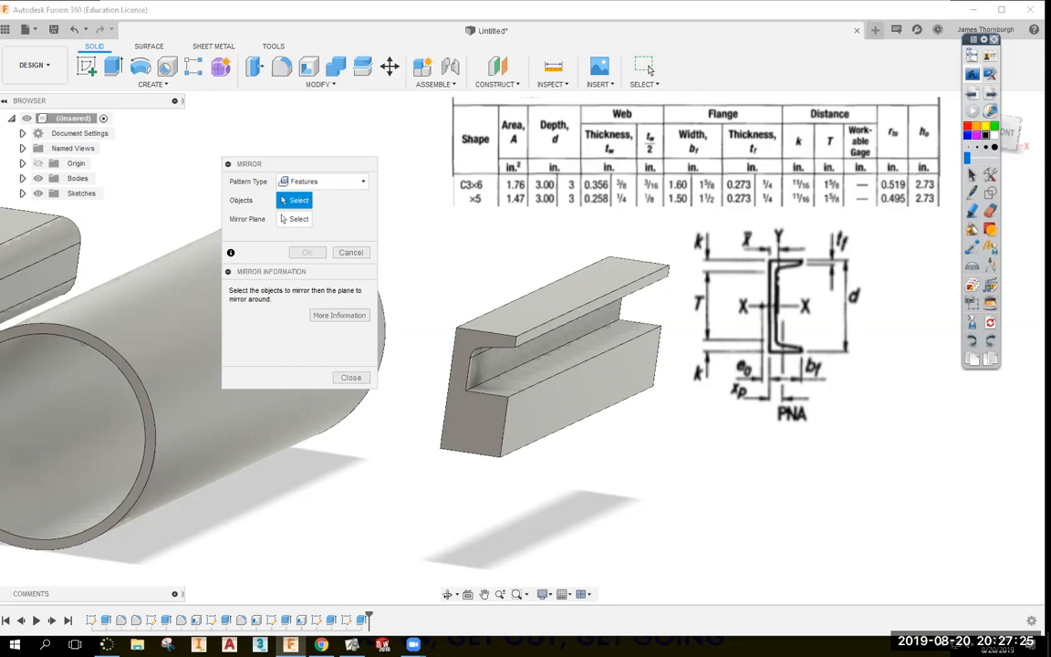
left_click(362, 620)
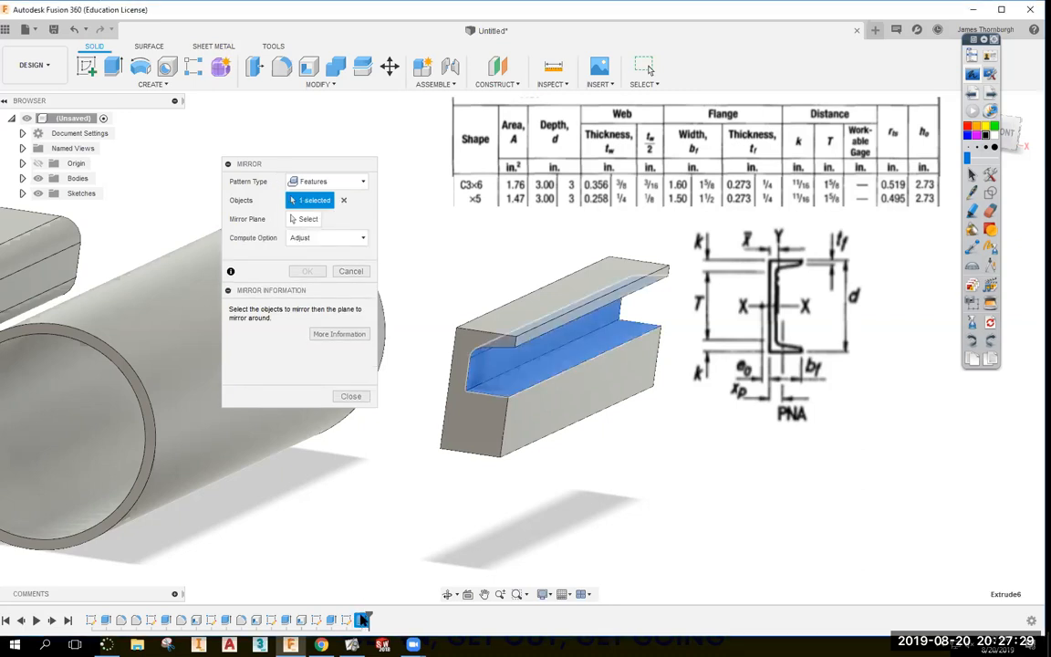
left_click(302, 219)
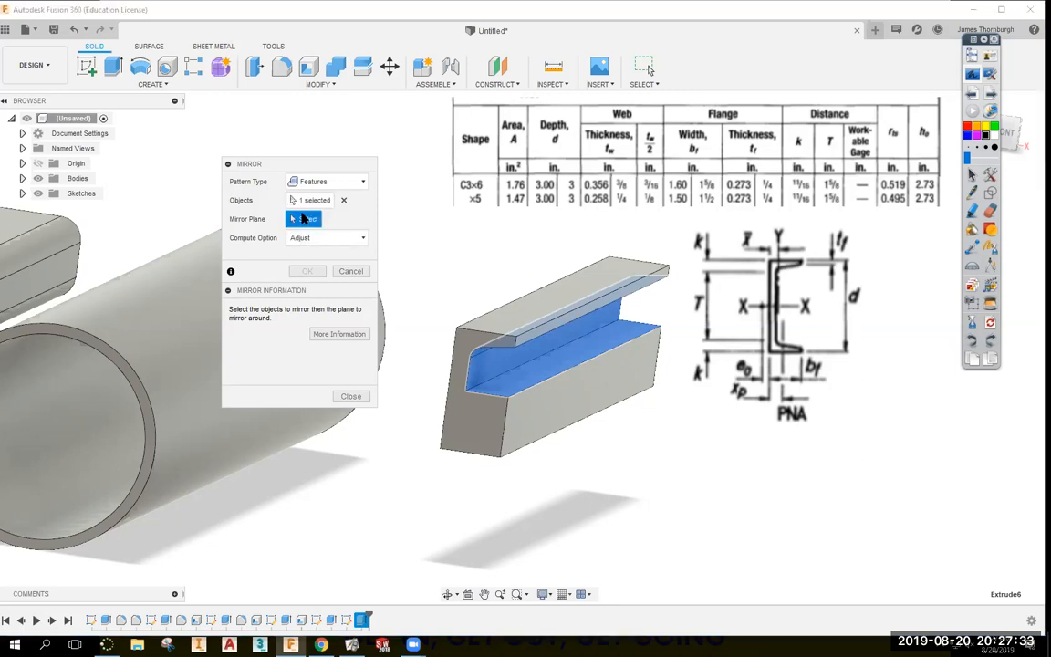
left_click(551, 363)
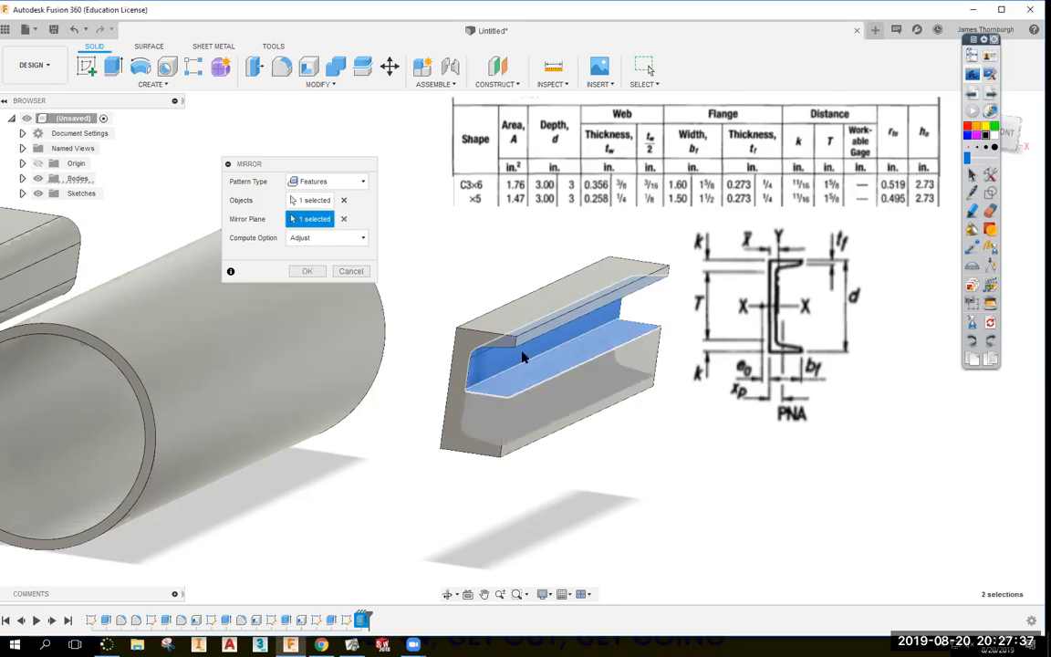
left_click(306, 271)
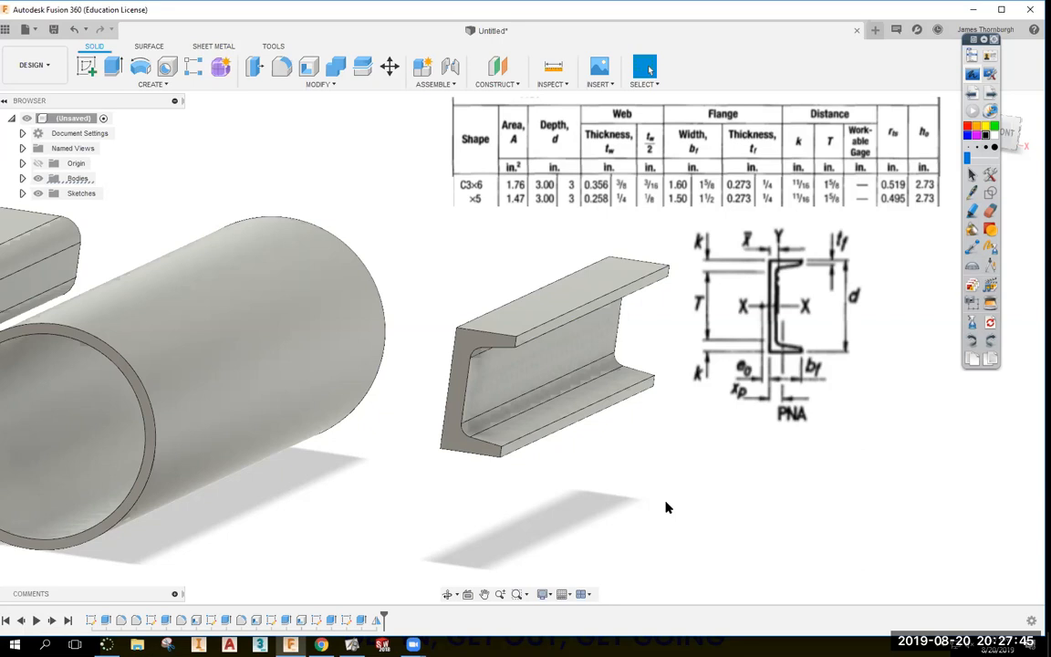
Fillet the C-channel's upper and lower inner flange edges, entering a 0.125 in radius.
scroll(668, 507, "down", 5)
middle_click_drag(667, 507, 638, 446, "shift")
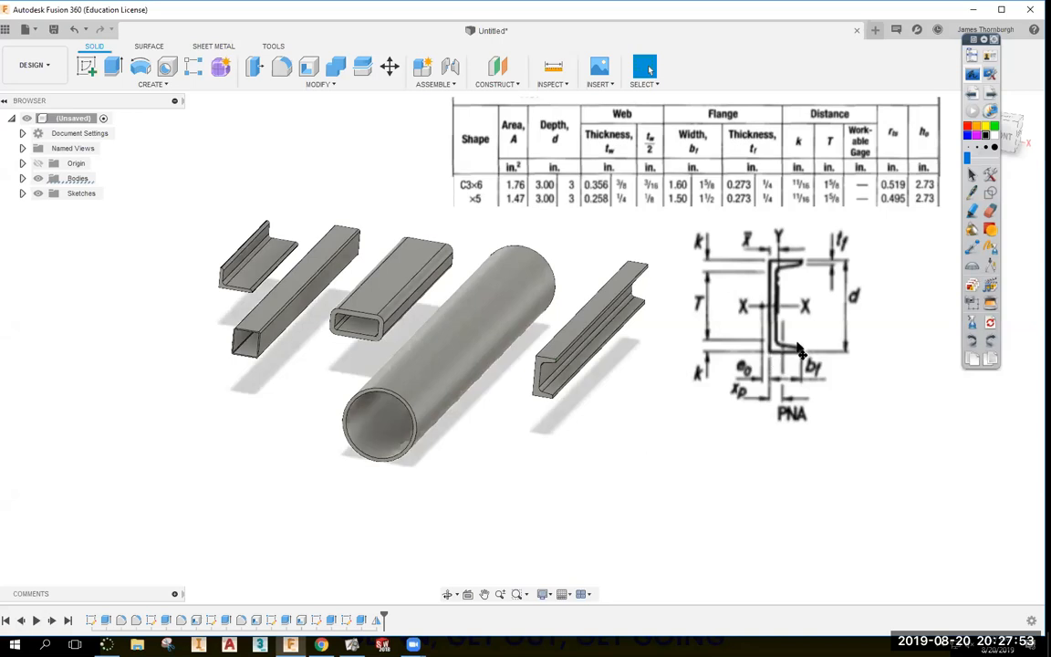
scroll(685, 357, "up", 4)
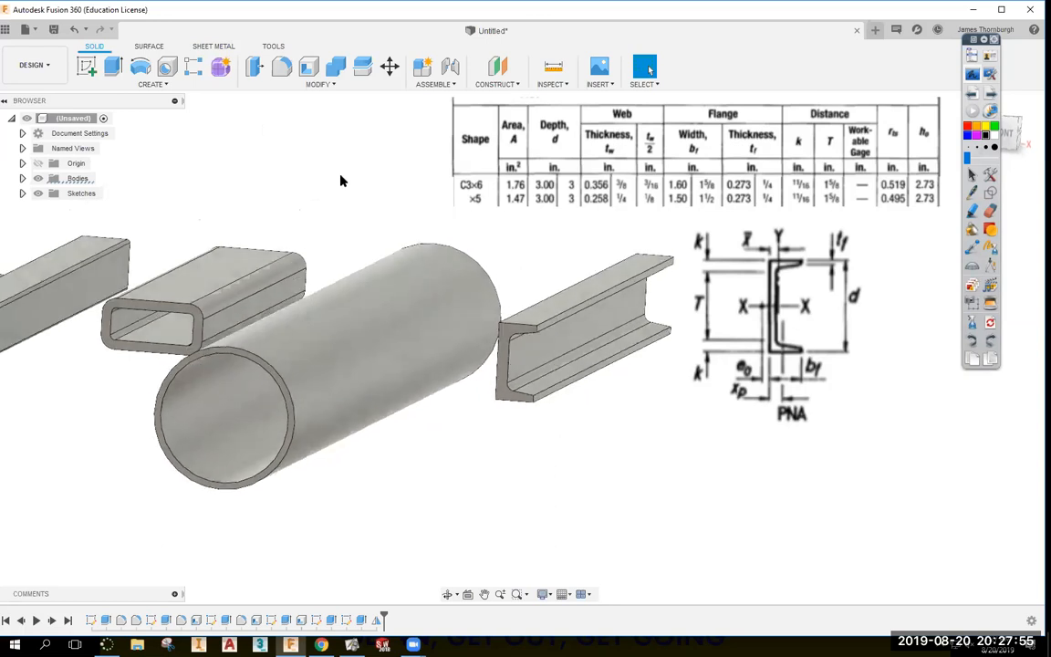
middle_click_drag(340, 181, 246, 107, "shift")
left_click(284, 65)
left_click(561, 290)
left_click(573, 354)
middle_click_drag(802, 179, 836, 205, "shift")
middle_click_drag(710, 193, 693, 255, "shift")
type(".125")
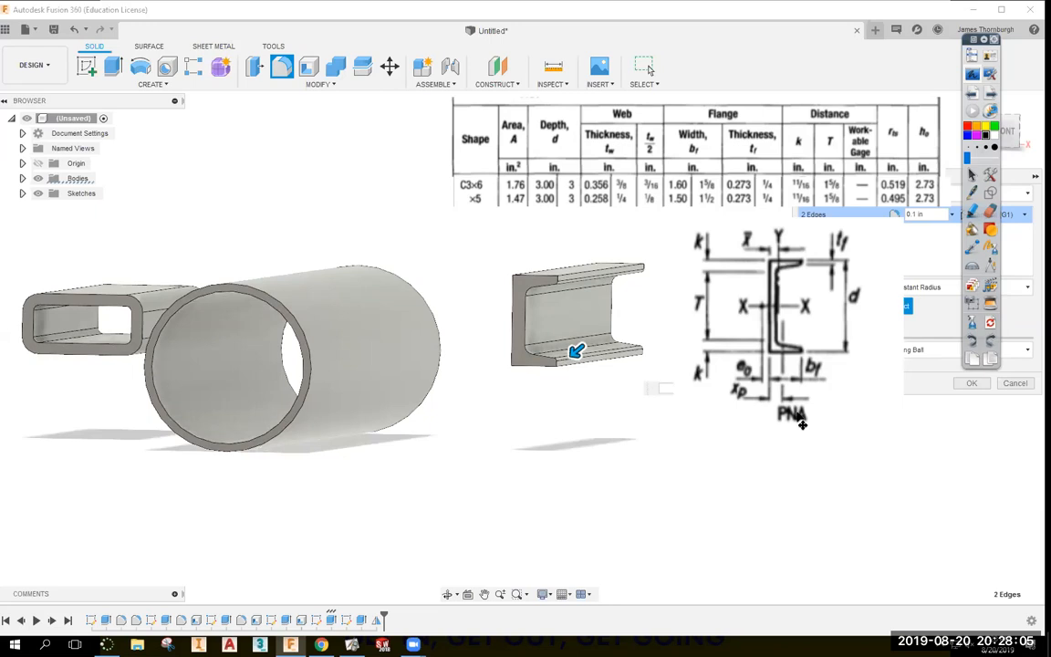
Change the fillet radius to 0.25 in and apply it to both inner flange edges.
left_click_drag(691, 449, 631, 631)
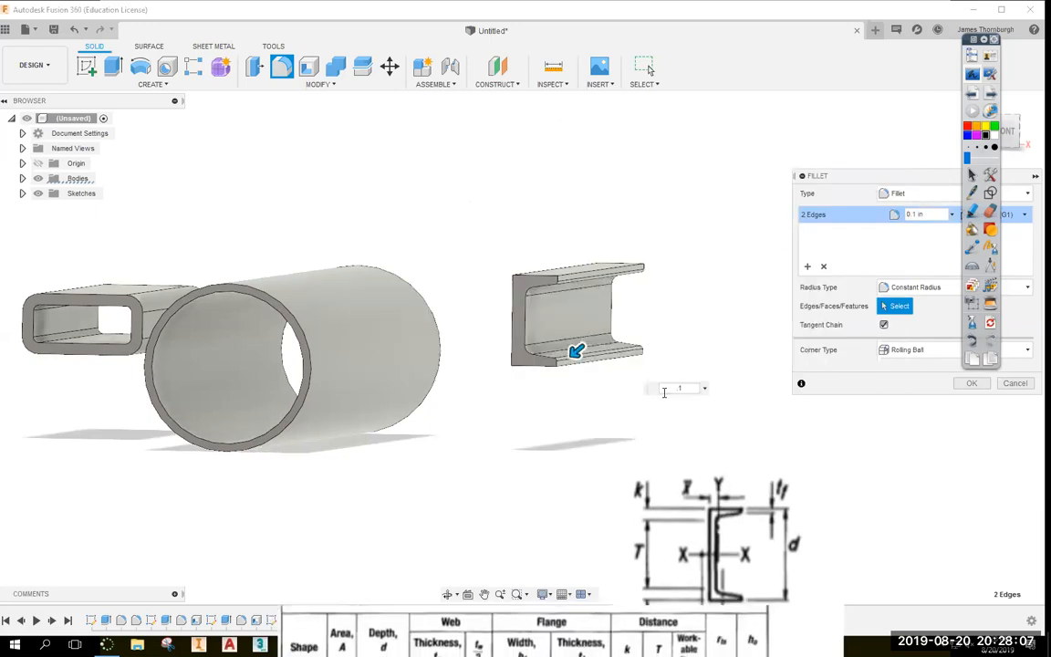
left_click_drag(688, 388, 657, 387)
type(".25")
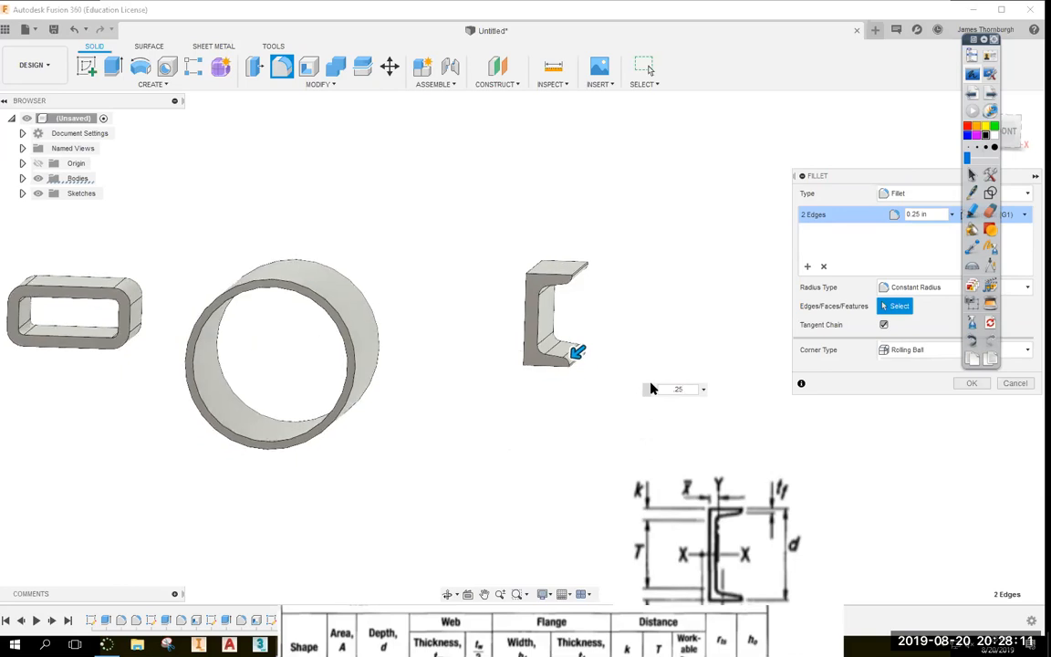
key("Return")
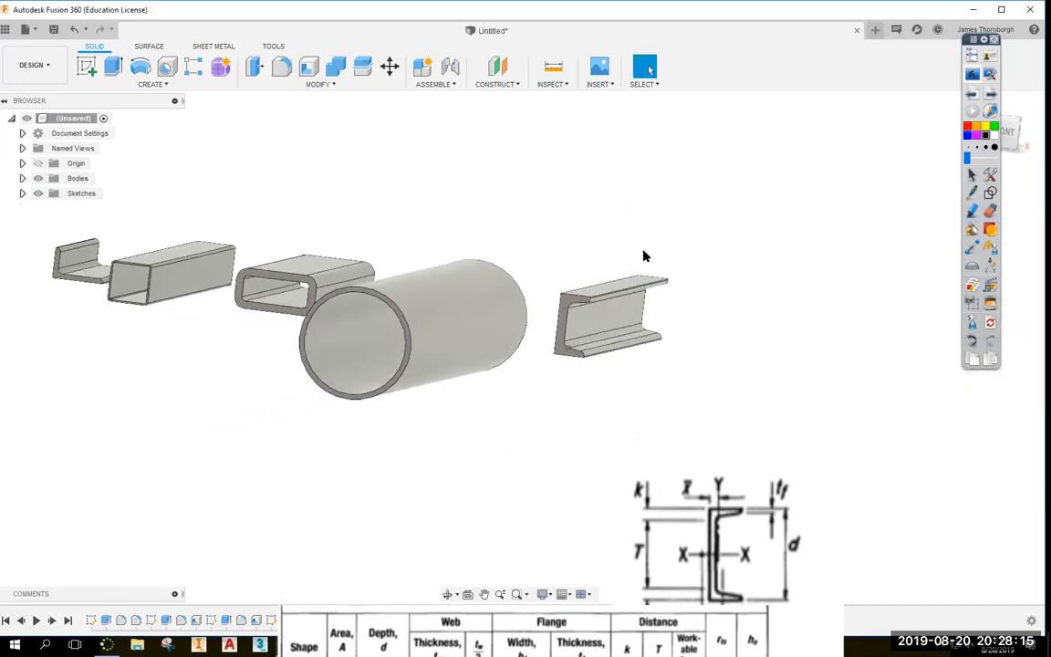
left_click_drag(722, 476, 809, 367)
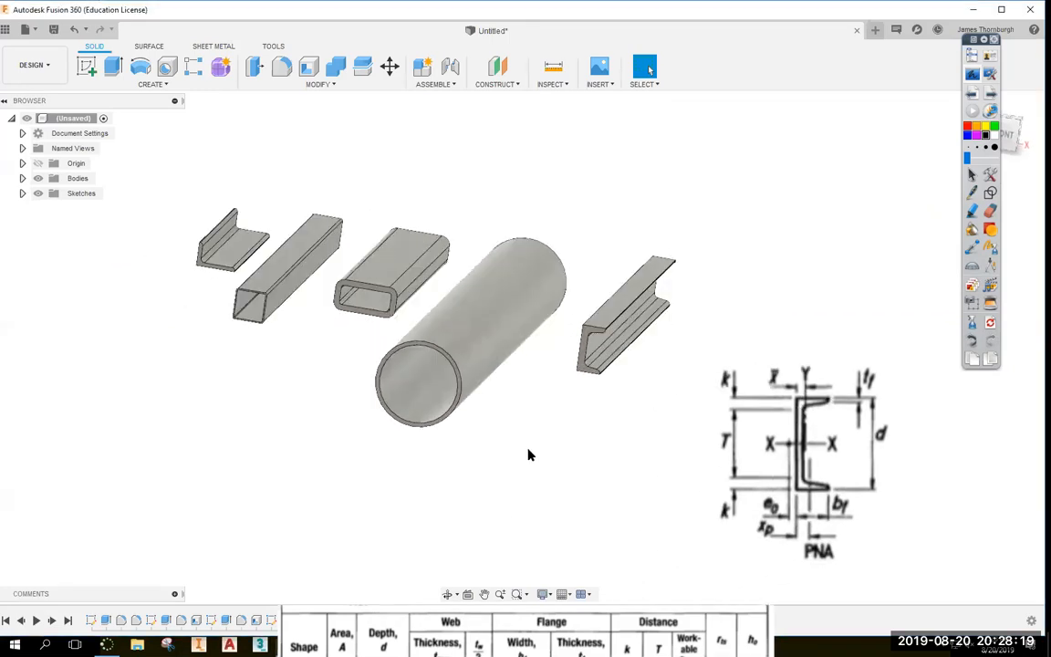